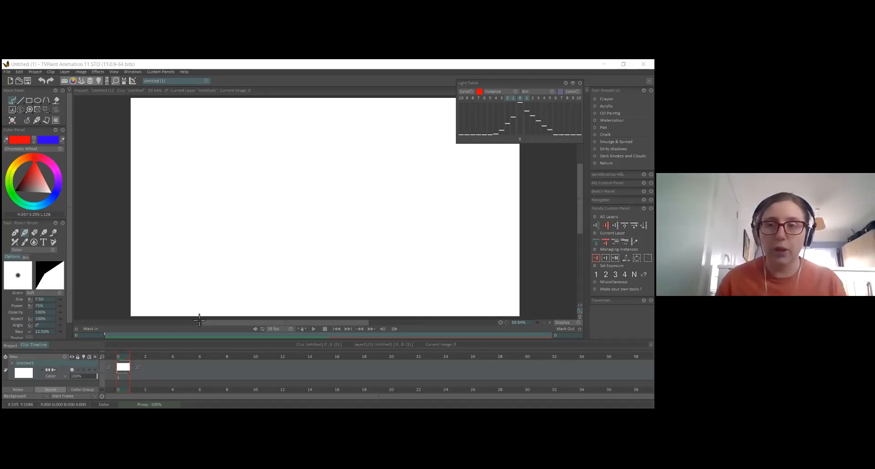
- Move the Light Table panel slightly towards the canvas and make the timeline panel taller
left_click_drag(549, 83, 513, 78)
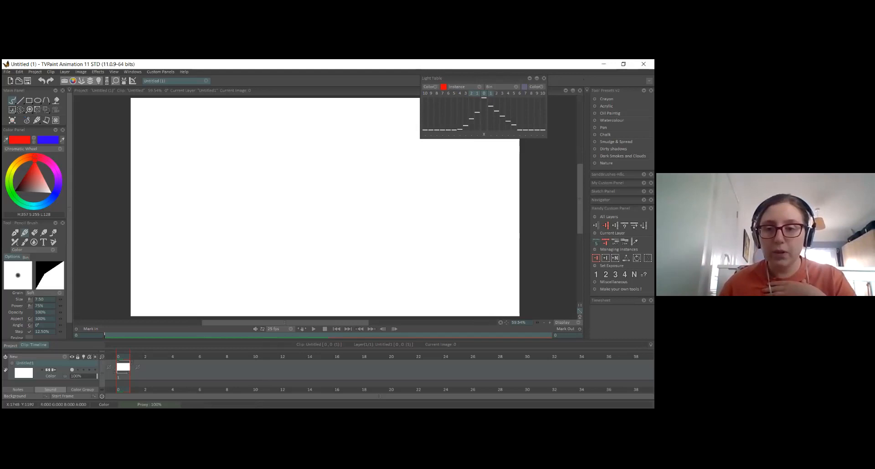
left_click_drag(485, 340, 483, 313)
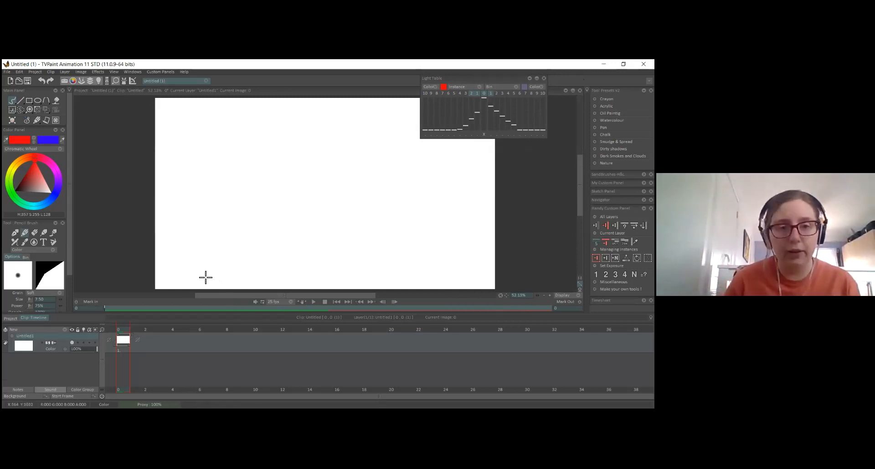
left_click(177, 324)
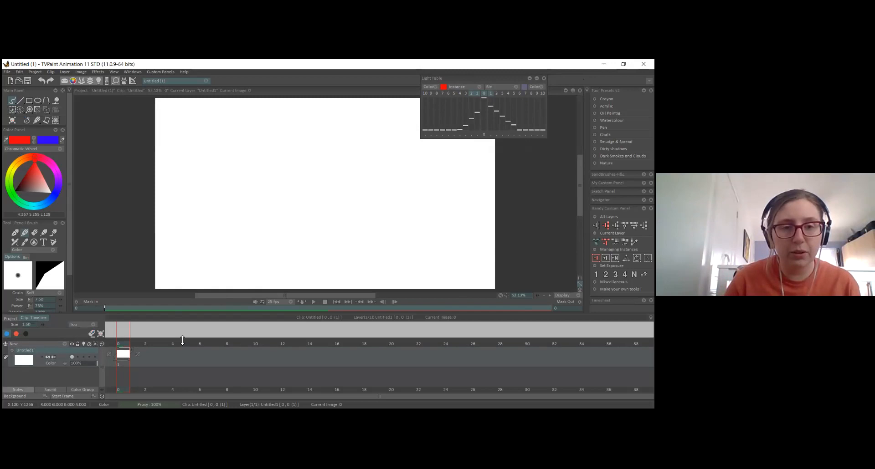
mouse_move(182, 329)
left_mouse_down()
mouse_move(183, 319)
mouse_move(184, 343)
mouse_move(184, 333)
left_mouse_up()
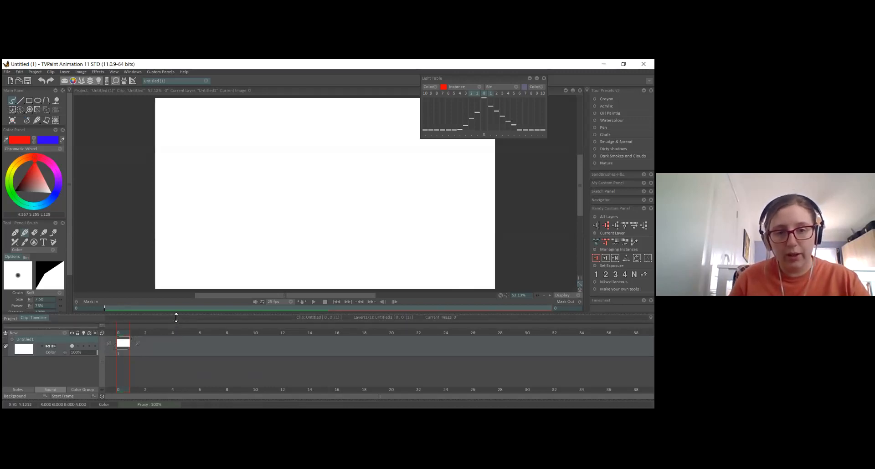
left_click_drag(176, 316, 179, 335)
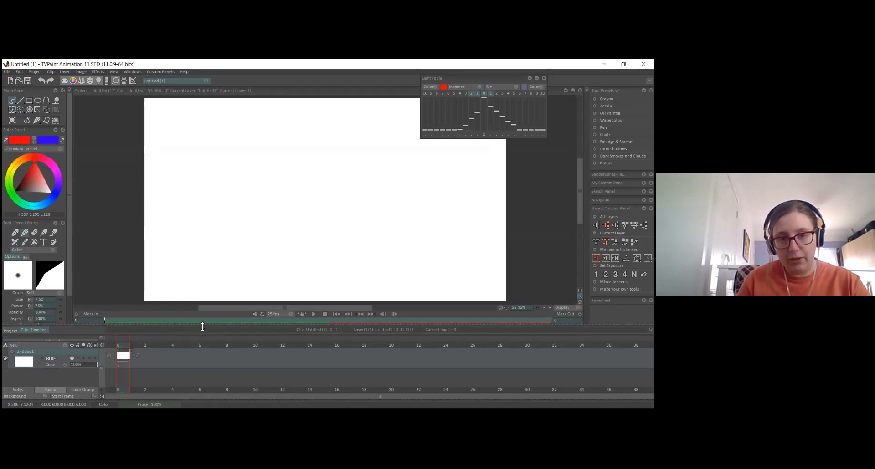
left_click_drag(202, 327, 202, 312)
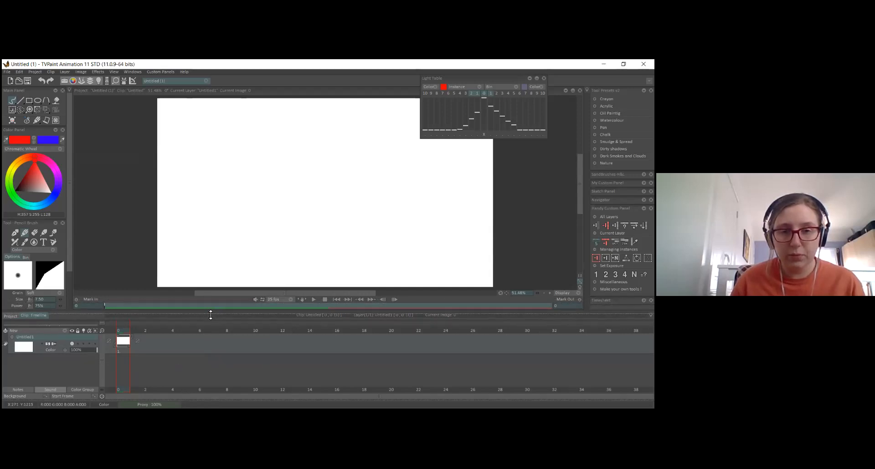
left_click_drag(211, 315, 213, 318)
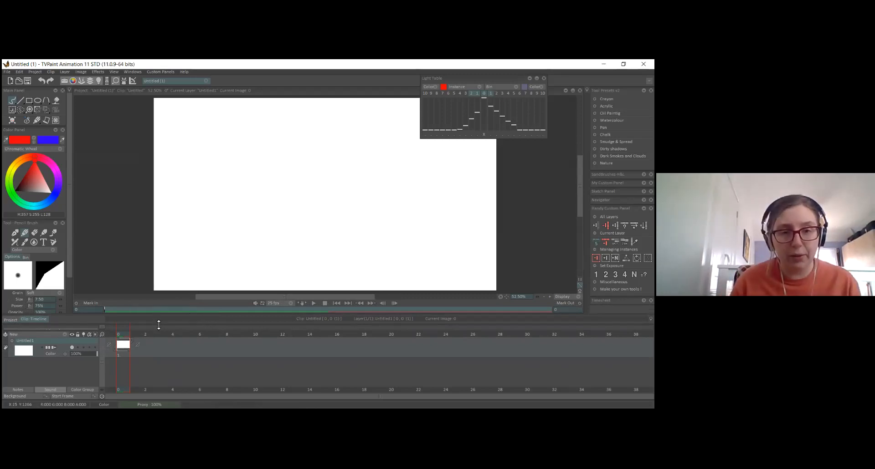
- Reveal the notes and sound tracks above the timeline, set the current frame to 6, and hide the notes track
left_click_drag(156, 325, 161, 344)
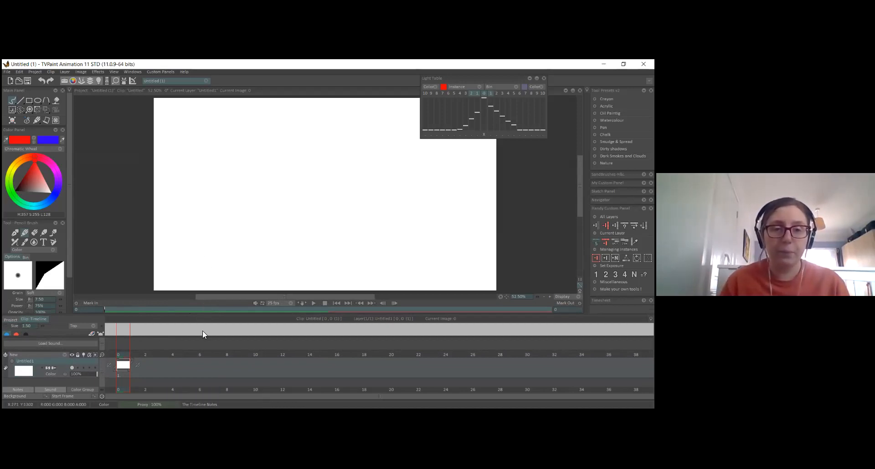
left_click_drag(208, 338, 209, 336)
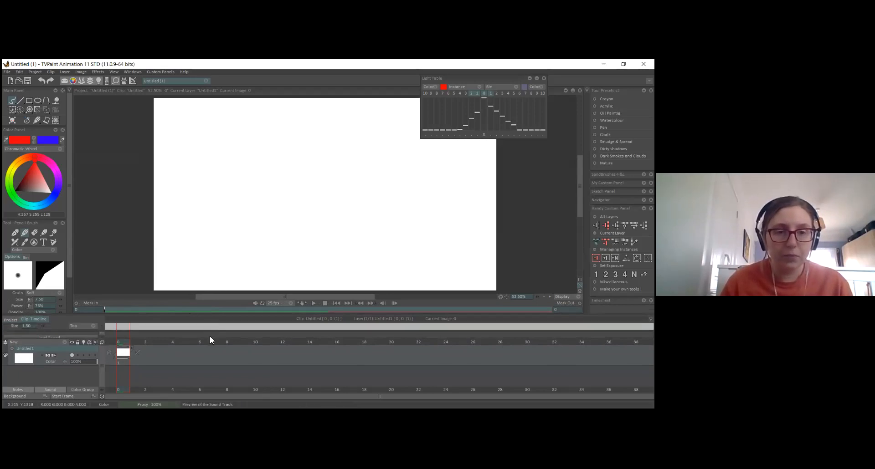
left_click(212, 350)
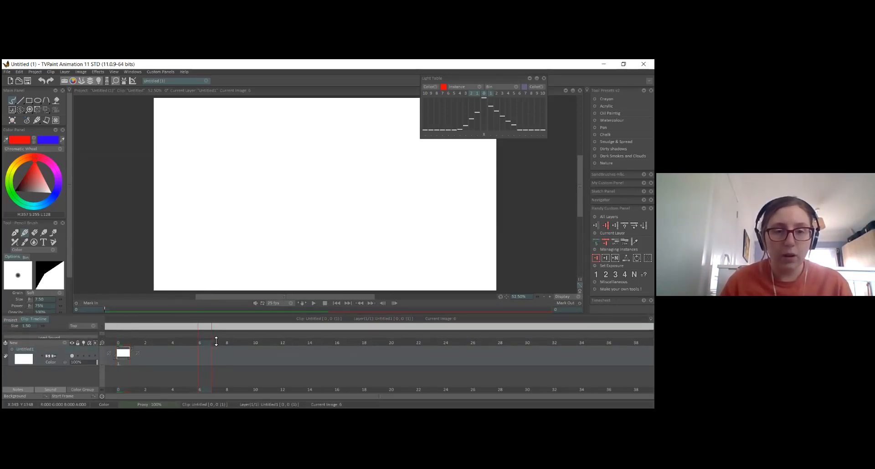
left_click(214, 329)
left_click_drag(216, 331, 219, 324)
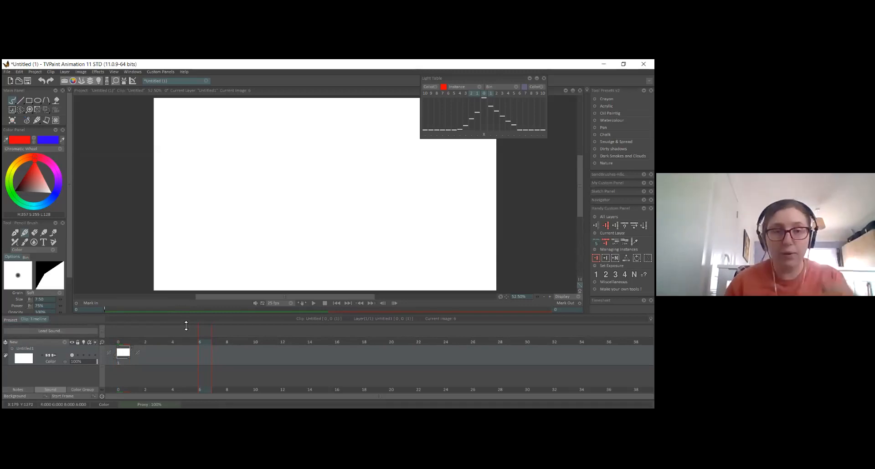
- Expand the notes and sound tracks and enlarge the timeline panel until all note drawing tools are shown
mouse_move(186, 326)
left_mouse_down()
mouse_move(188, 361)
mouse_move(187, 345)
left_mouse_up()
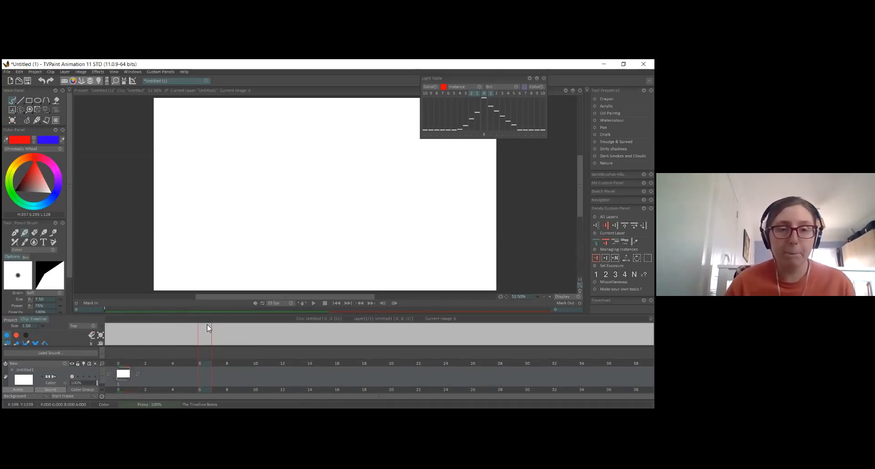
left_click_drag(212, 315, 213, 301)
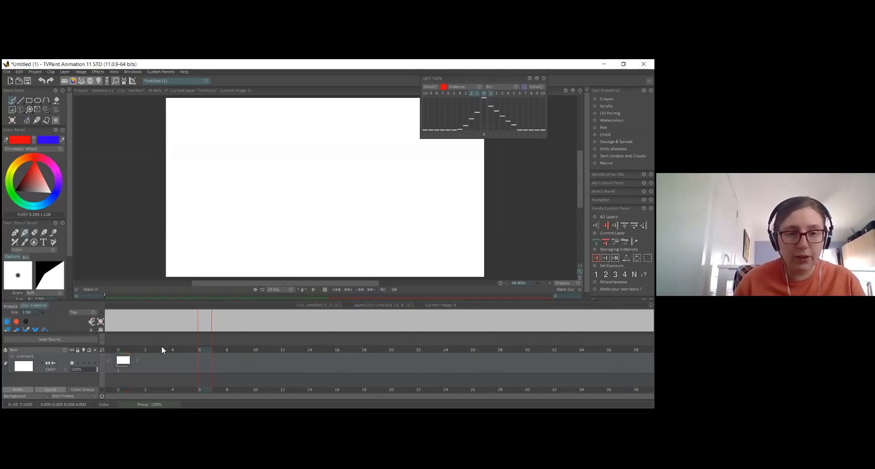
left_click_drag(160, 333, 160, 340)
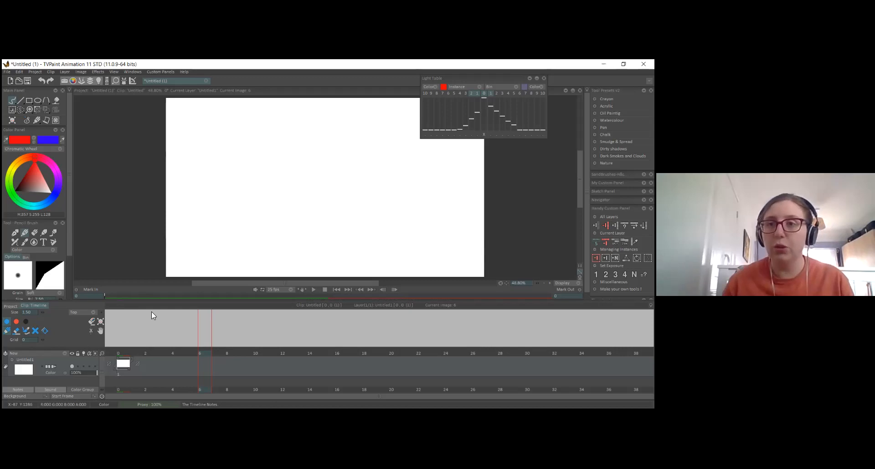
- Handwrite "hello" in blue across the start of the notes track and clear the notes
mouse_move(151, 313)
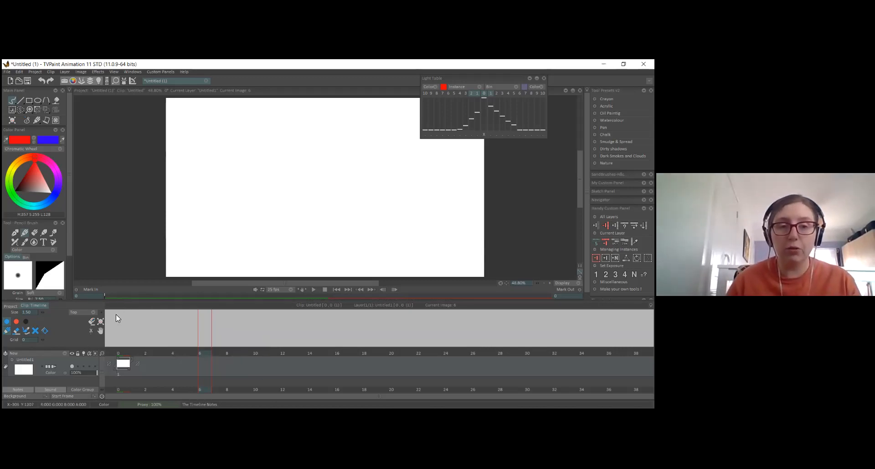
mouse_move(116, 315)
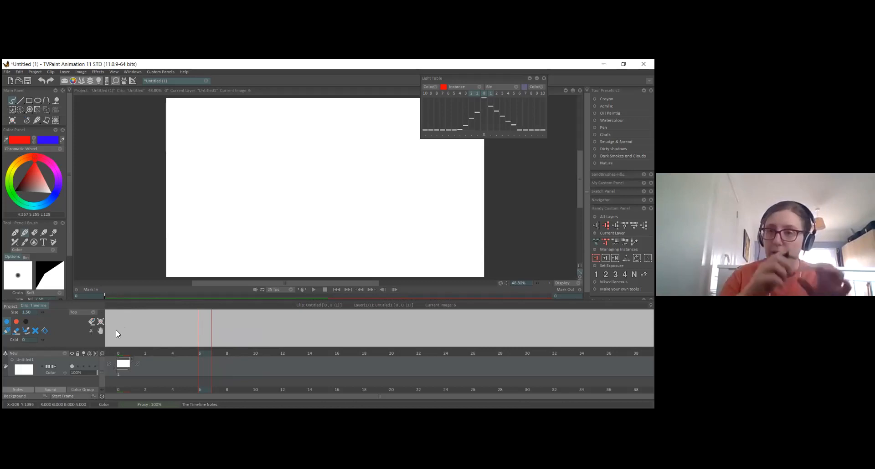
mouse_move(116, 331)
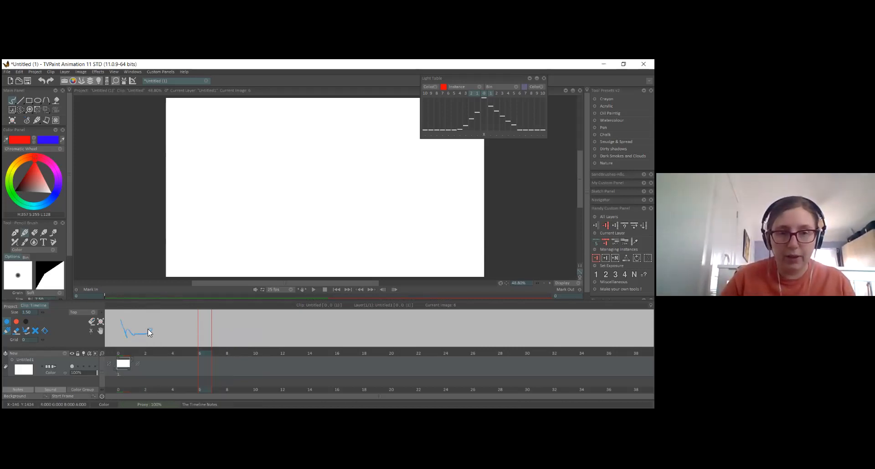
mouse_move(180, 322)
left_mouse_down()
mouse_move(192, 341)
mouse_move(211, 334)
left_mouse_up()
mouse_move(200, 352)
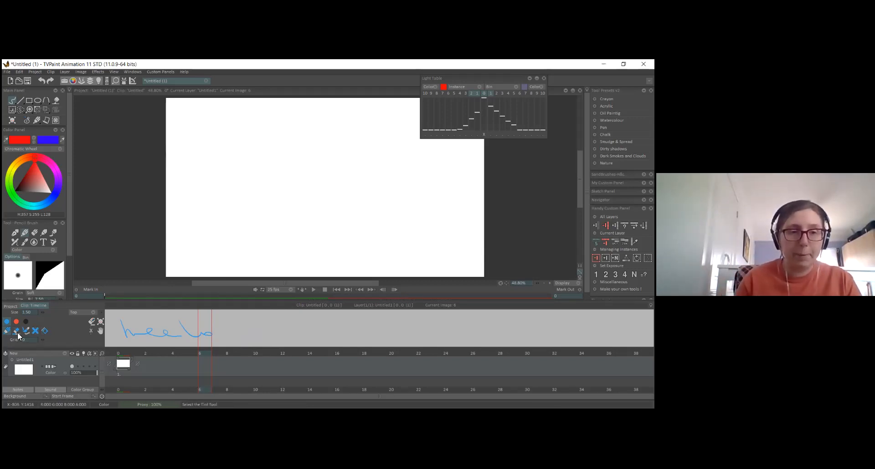
left_click(36, 331)
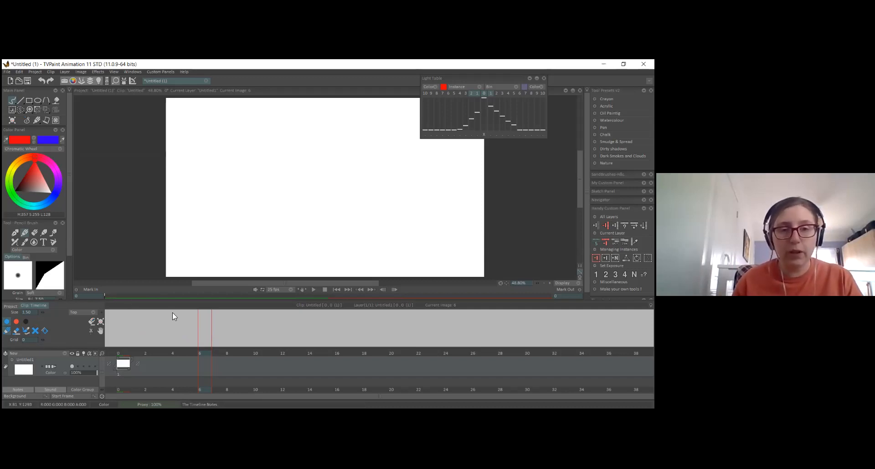
- Handwrite the blue note "jumps" in the notes track with an arrow pointing down to frame 0
mouse_move(138, 331)
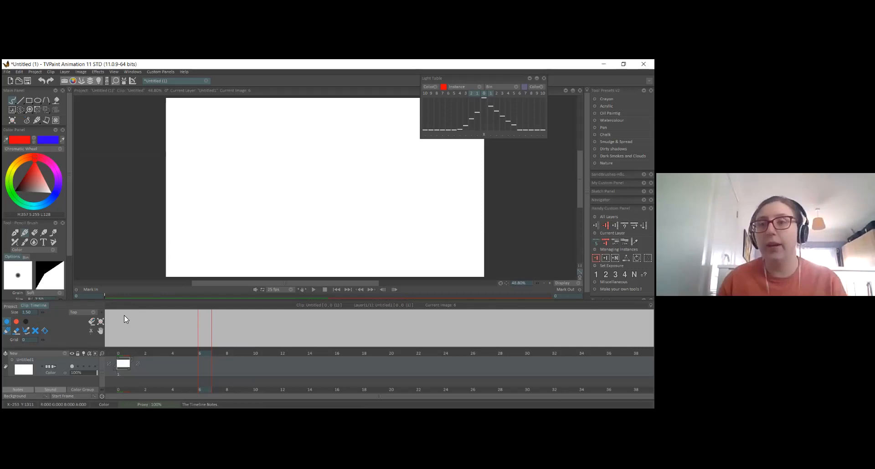
mouse_move(124, 315)
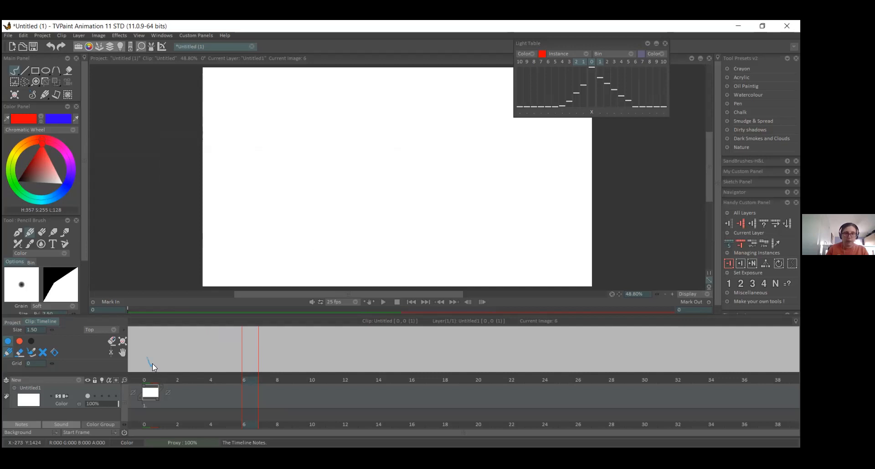
left_click_drag(156, 348, 151, 348)
left_click_drag(190, 346, 209, 349)
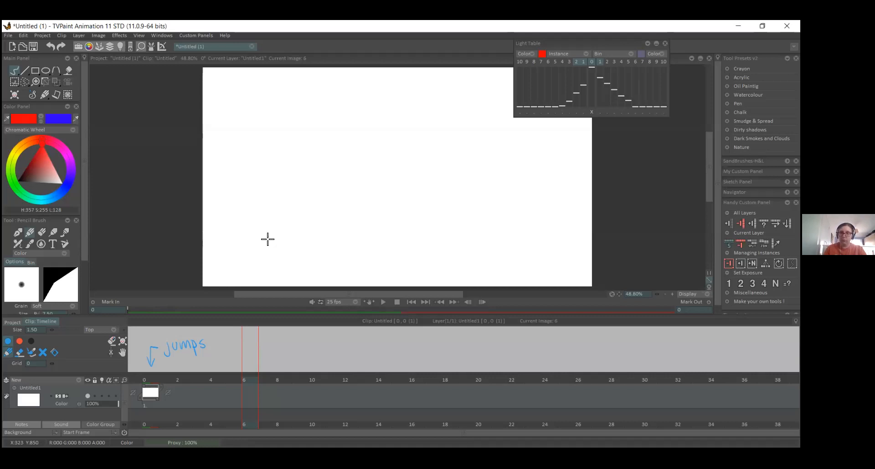
- Check the note against frames 0 and 1, return to frame 0, and clear the timeline notes
left_click(148, 406)
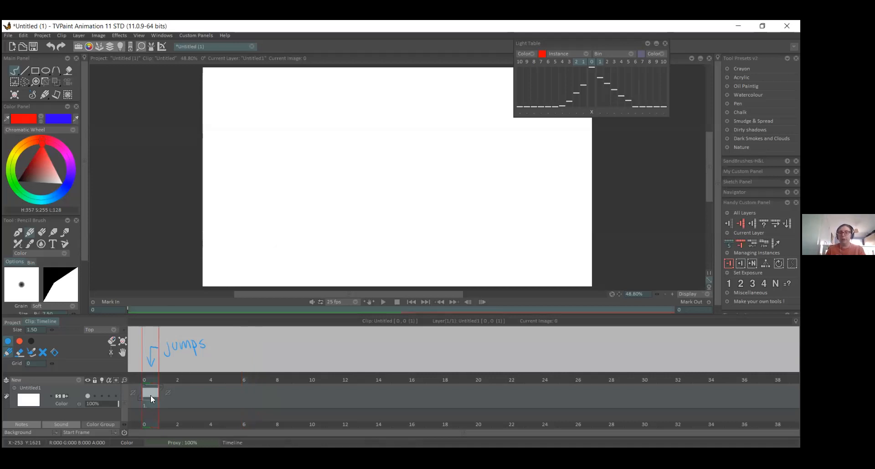
left_click(169, 380)
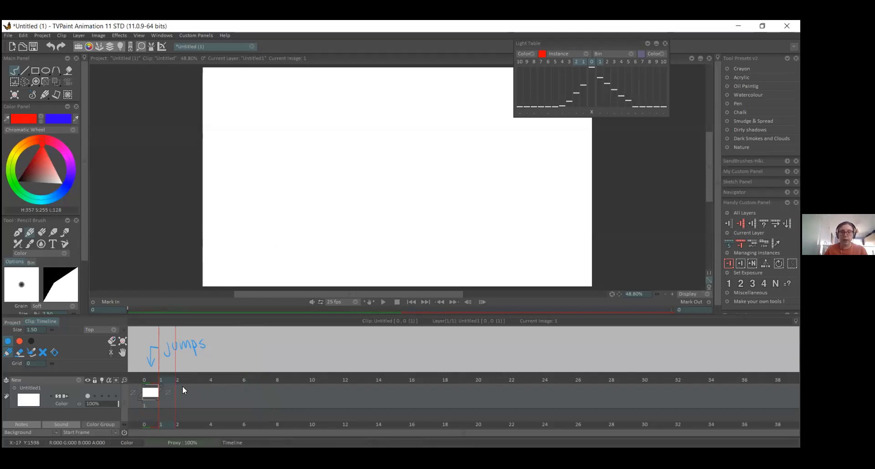
left_click(149, 380)
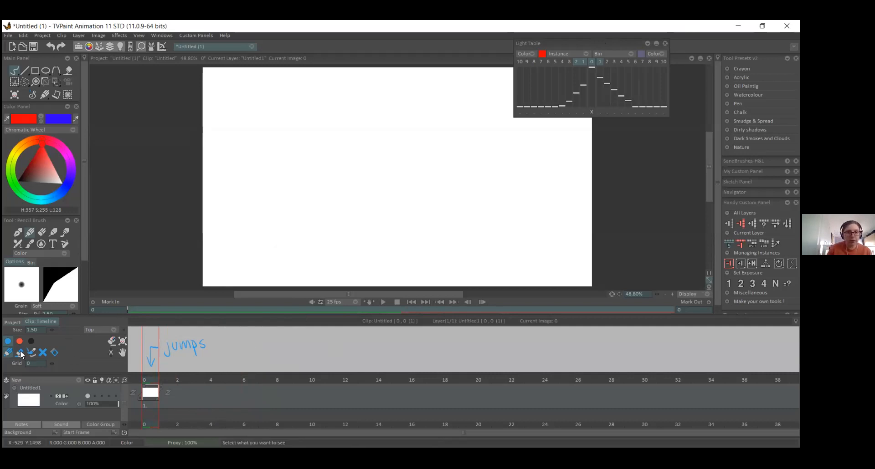
left_click(42, 353)
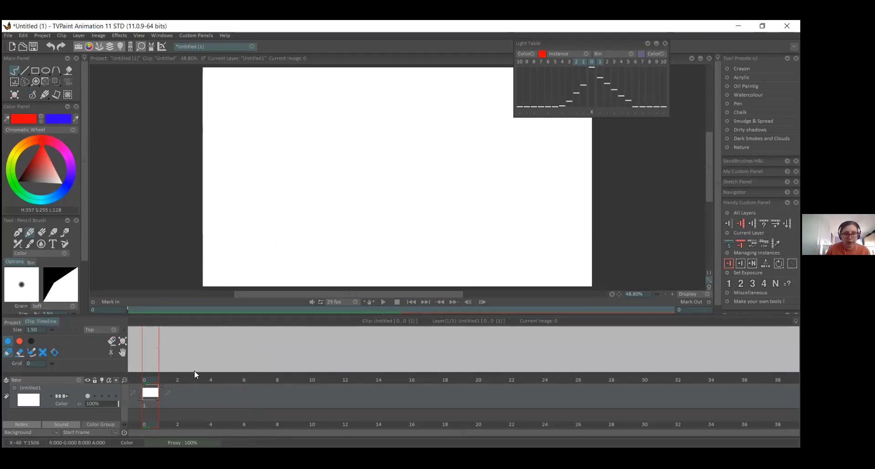
- Collapse the notes track and look through the Pictures folder in the sound track loader, closing it without loading a file
left_click_drag(194, 372, 74, 326)
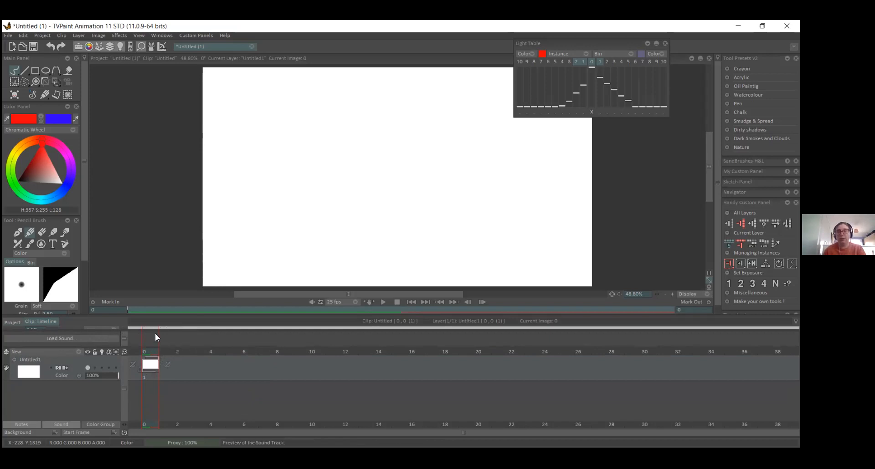
left_click(57, 339)
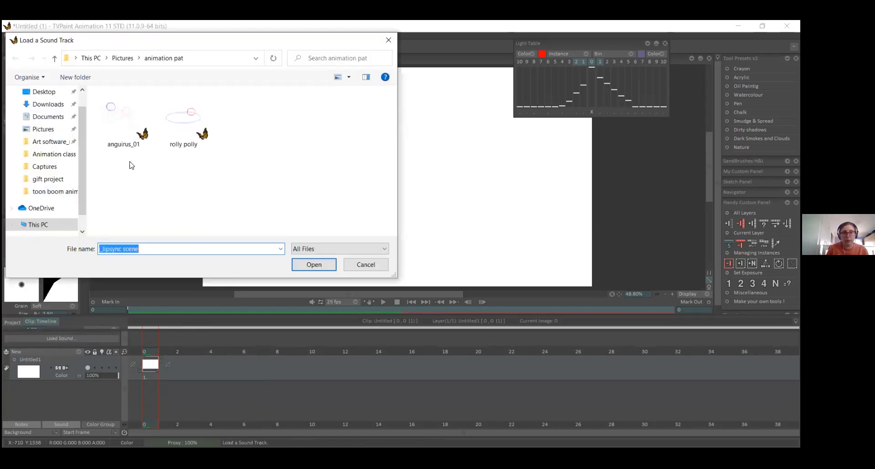
left_click(119, 57)
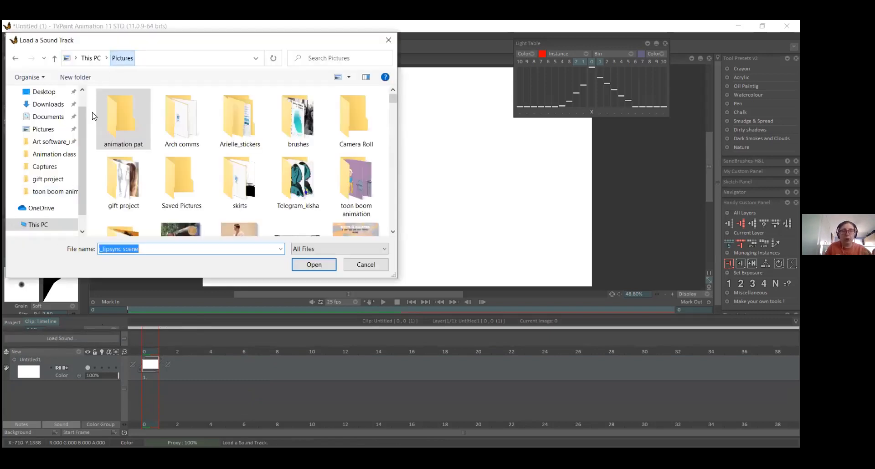
left_click(387, 40)
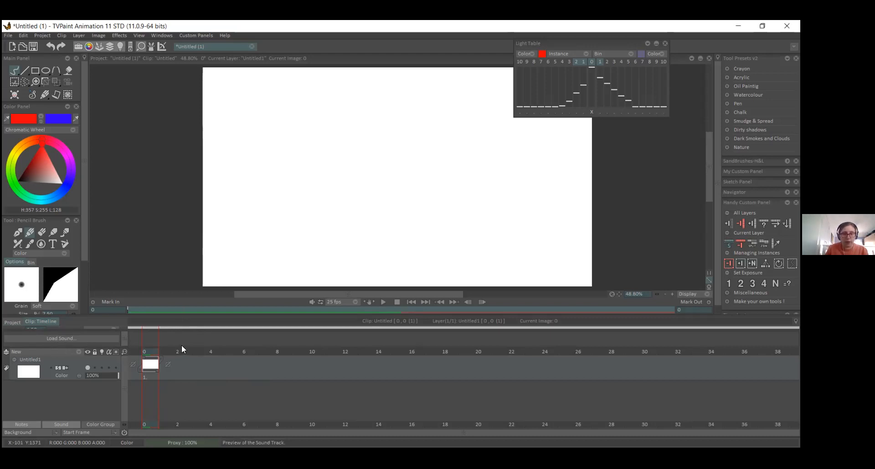
- Hide the remaining notes and sound tracks and reduce the timeline panel's height
left_click(204, 327)
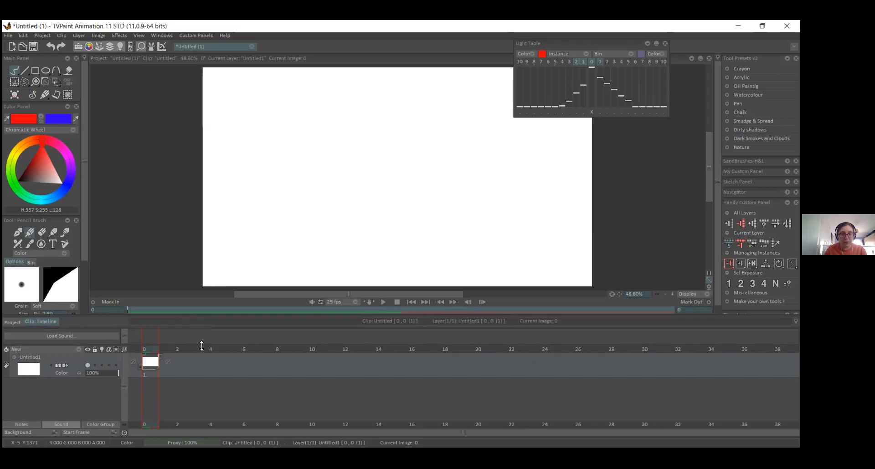
left_click_drag(201, 346, 201, 334)
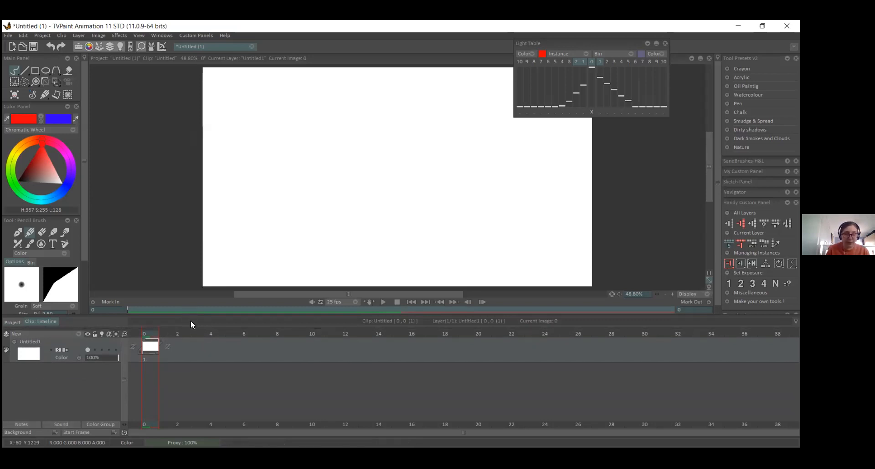
left_click_drag(195, 315, 195, 328)
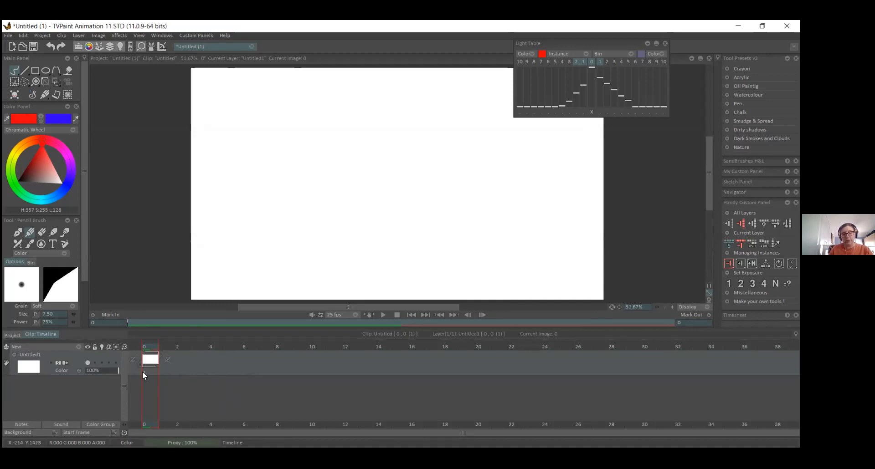
- Extend the layer to three frames and set its end behaviour to Hold
left_click_drag(155, 365, 193, 364)
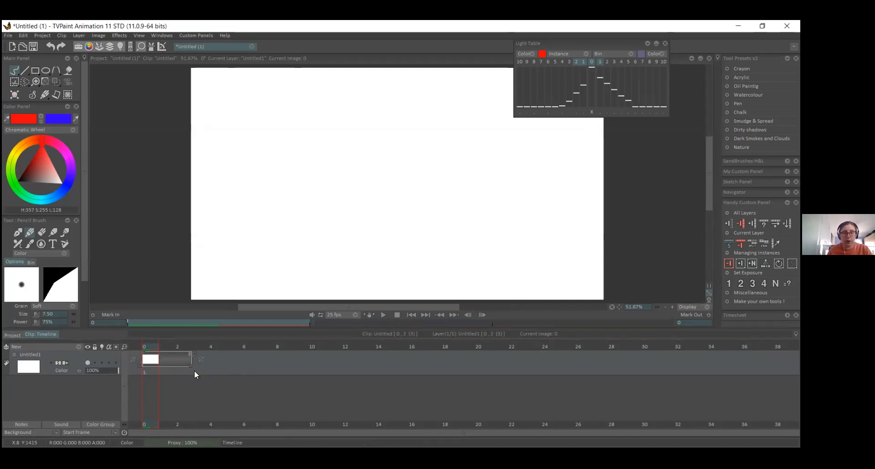
left_click(201, 360)
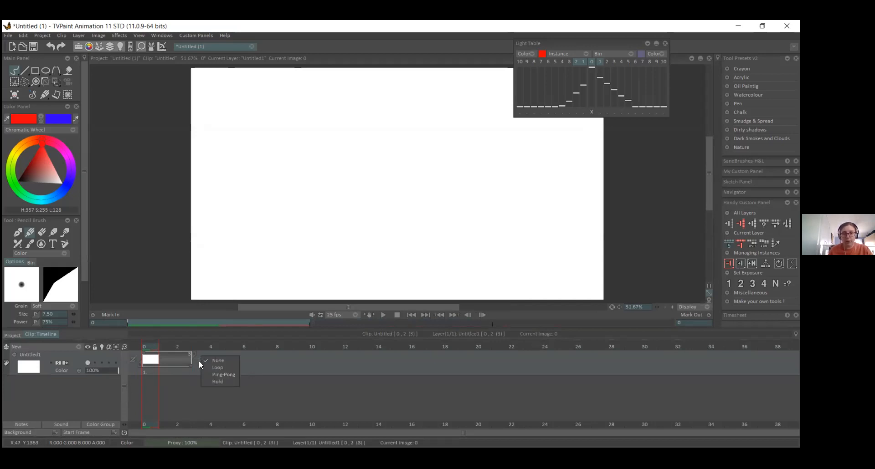
left_click(241, 378)
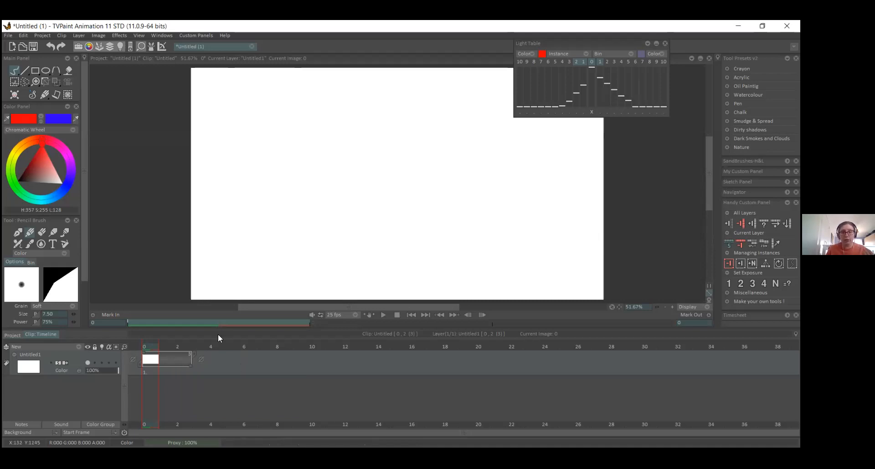
left_click(200, 359)
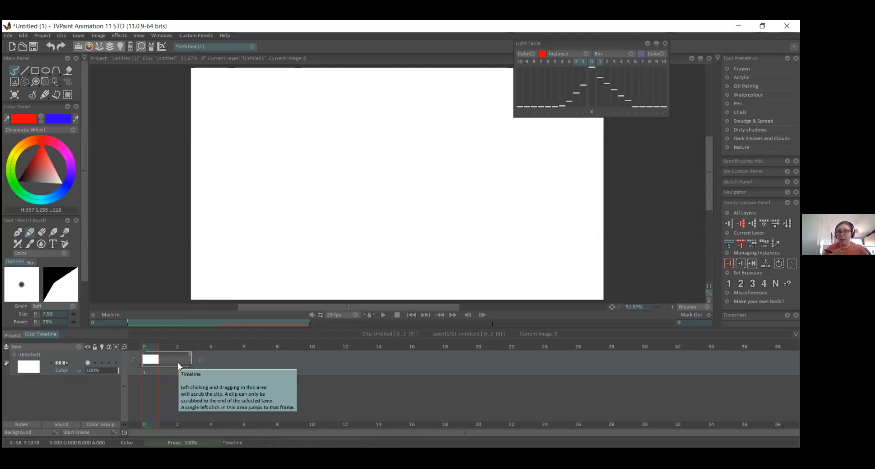
left_click(201, 360)
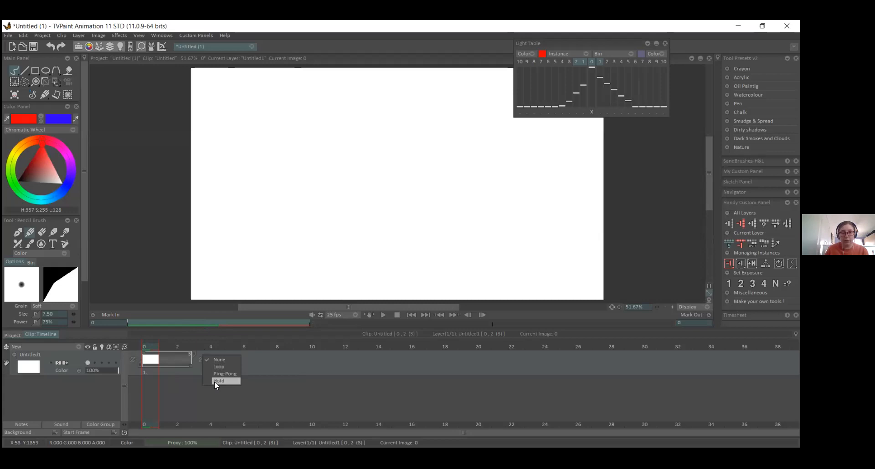
left_click(234, 381)
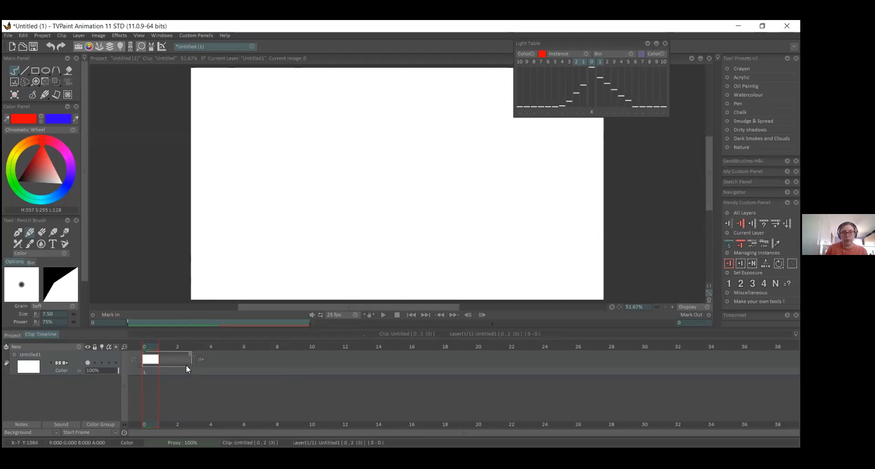
- Shorten the layer to one frame, extend it to two frames, and set its end behaviour to None
left_click_drag(169, 365, 164, 366)
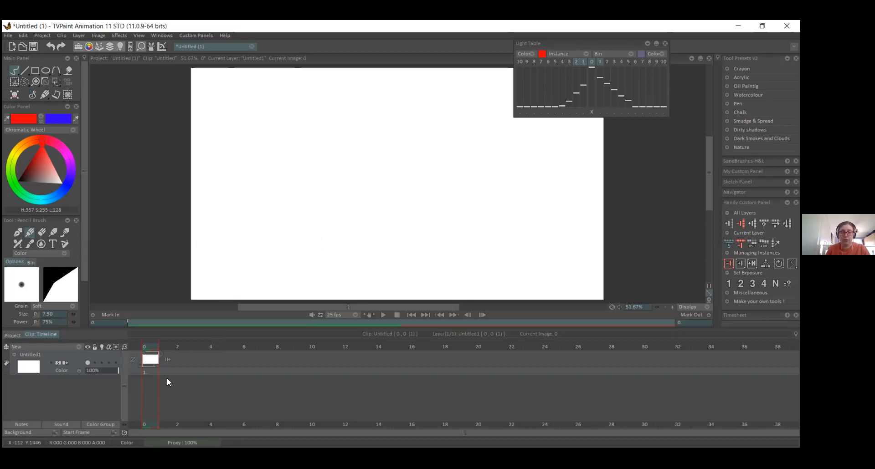
left_click_drag(158, 365, 169, 367)
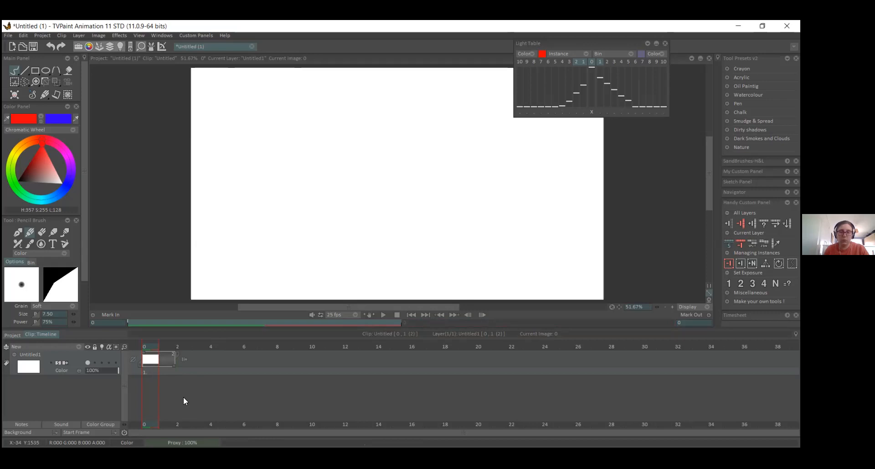
left_click(183, 360)
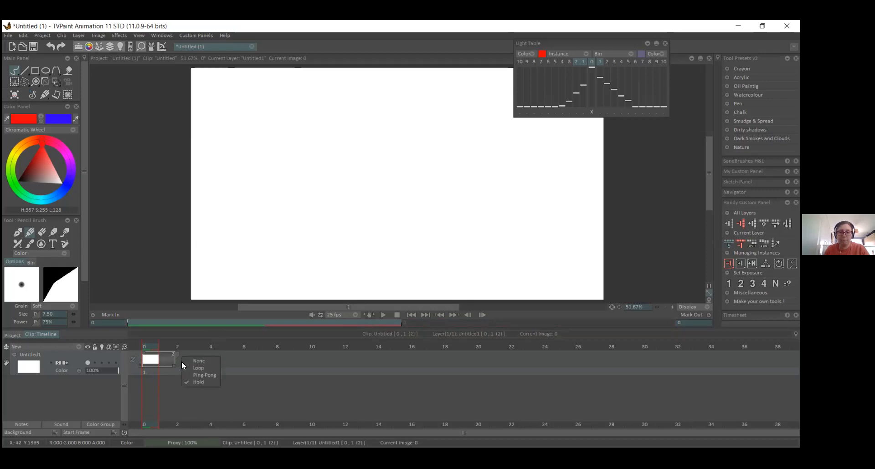
left_click(210, 362)
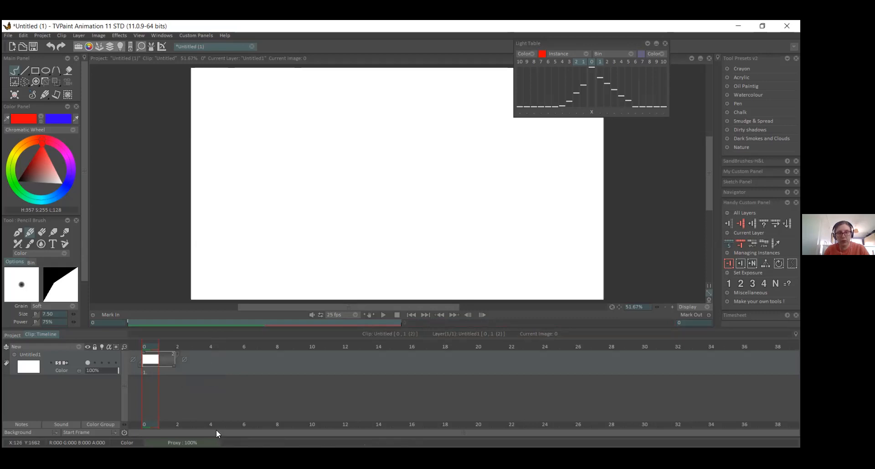
left_click(183, 361)
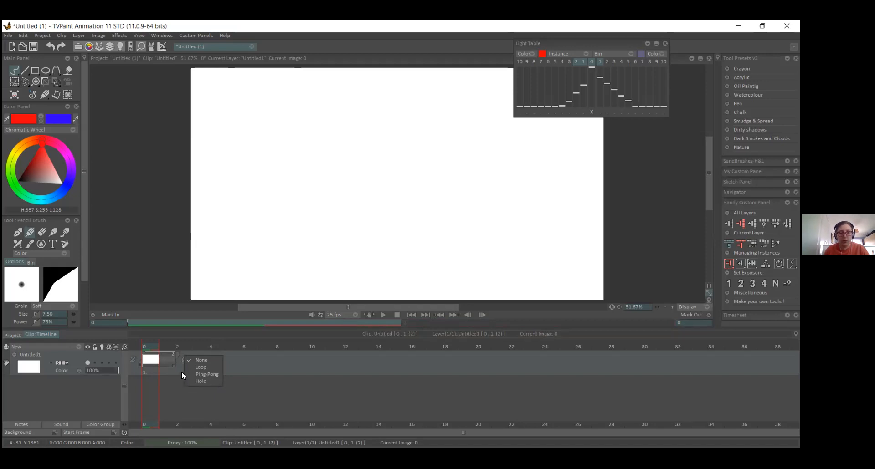
left_click(181, 371)
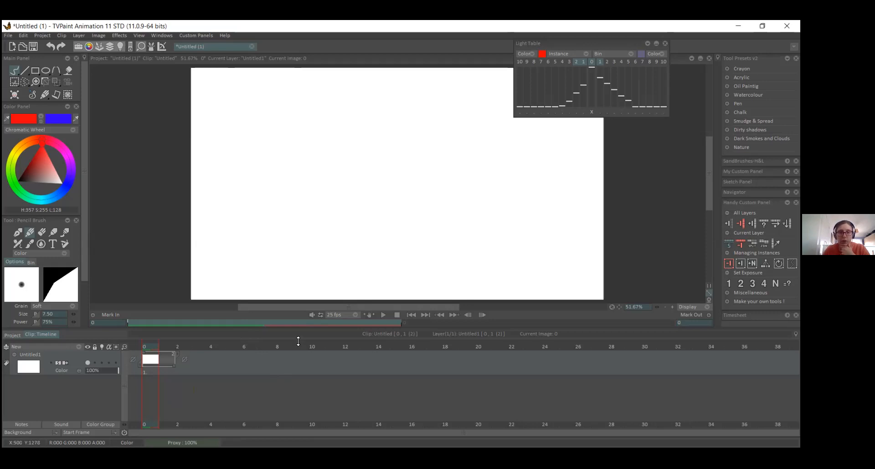
- Show the sound track and load the audio file "Cinderella_lipsync scene" from Animation class > year 1 > cinderella
mouse_move(299, 340)
left_mouse_down()
mouse_move(299, 360)
mouse_move(299, 337)
left_mouse_up()
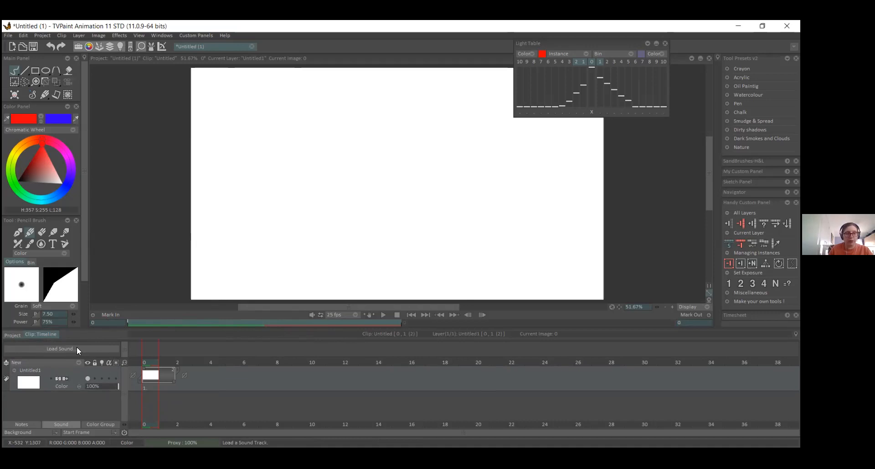
left_click(63, 348)
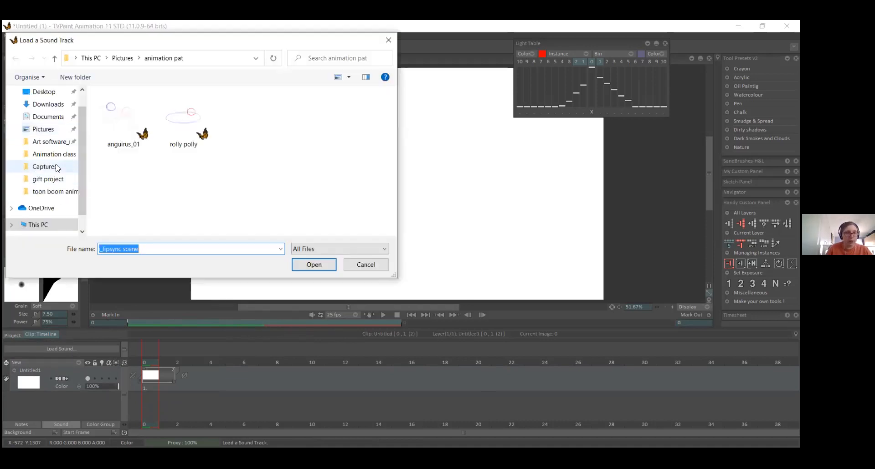
left_click(58, 154)
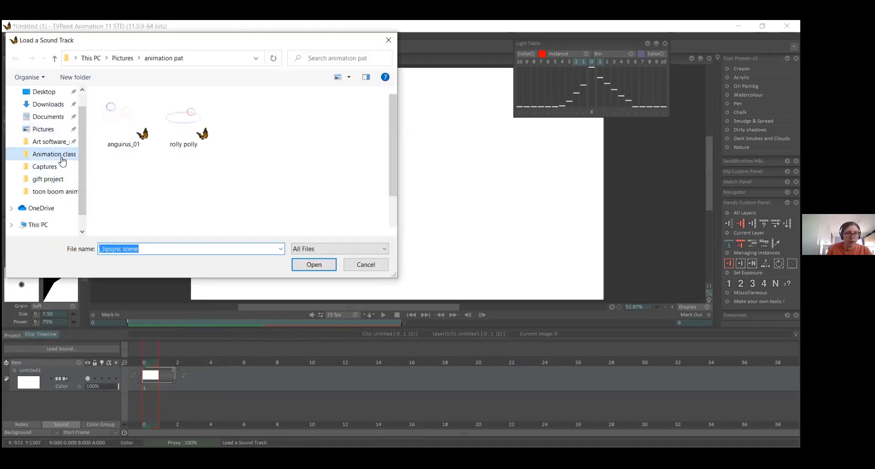
mouse_move(394, 127)
left_mouse_down()
mouse_move(394, 186)
mouse_move(394, 127)
left_mouse_up()
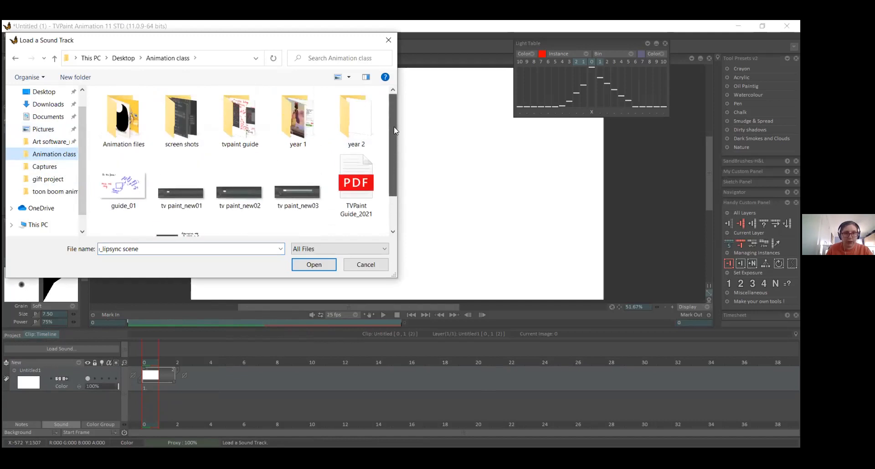
double_click(306, 121)
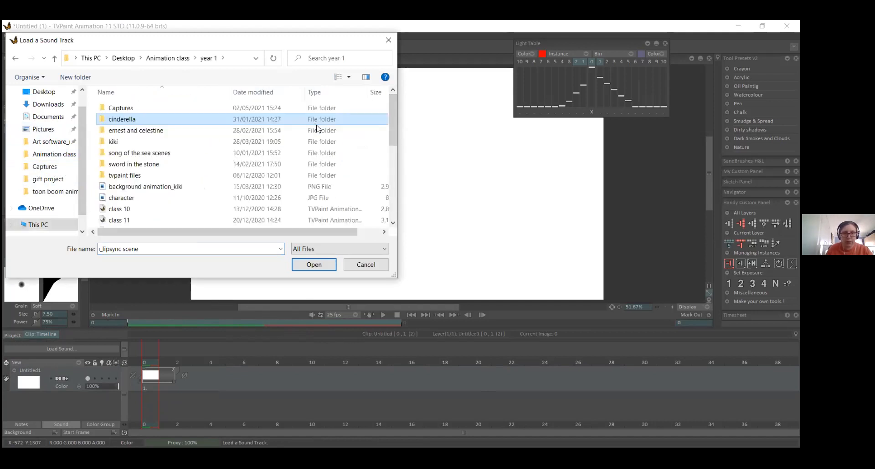
left_click_drag(394, 122, 394, 104)
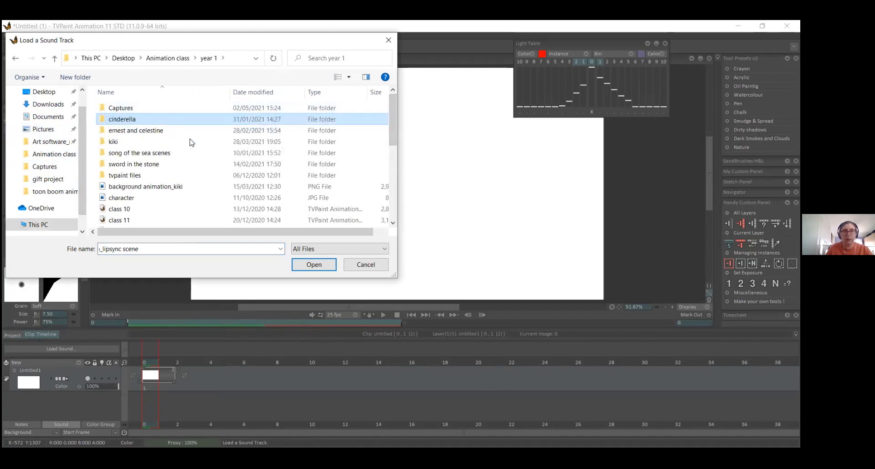
double_click(202, 119)
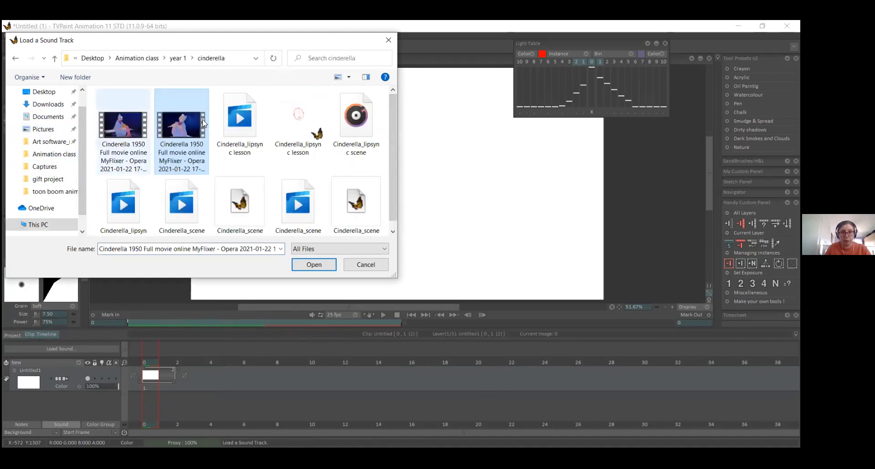
left_click(355, 132)
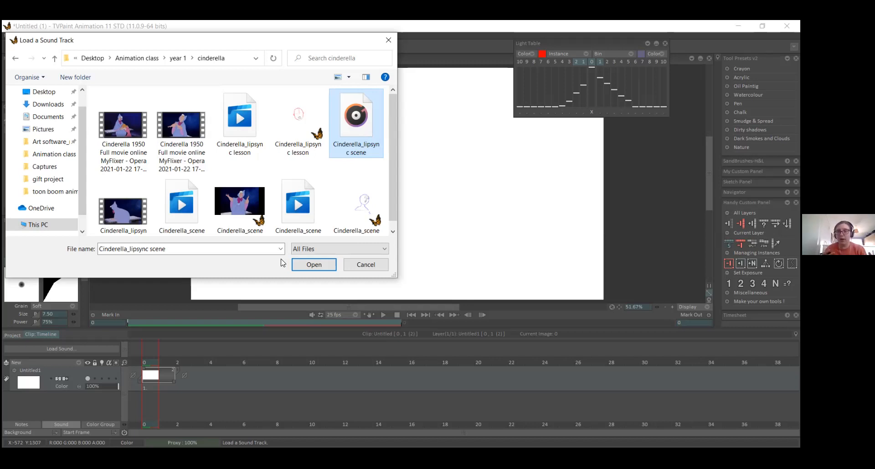
left_click(314, 263)
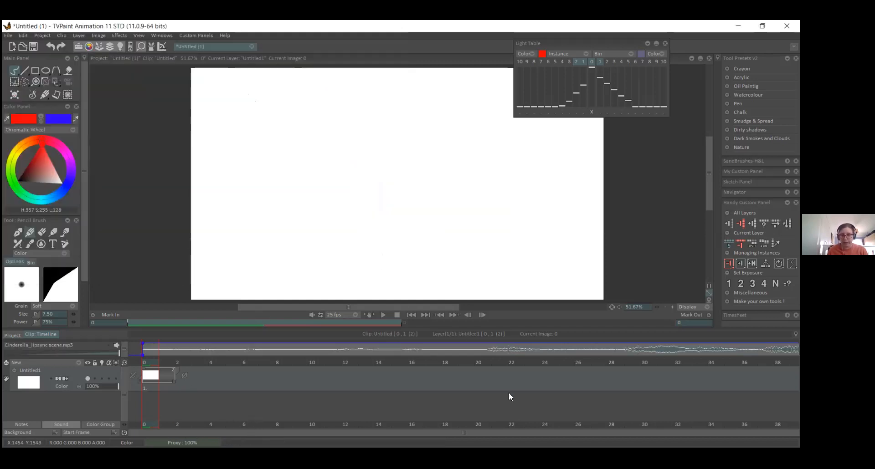
- Trim the beginning of the sound clip to about frame 19, just before the first spoken waveform peak
left_click_drag(124, 360, 97, 368)
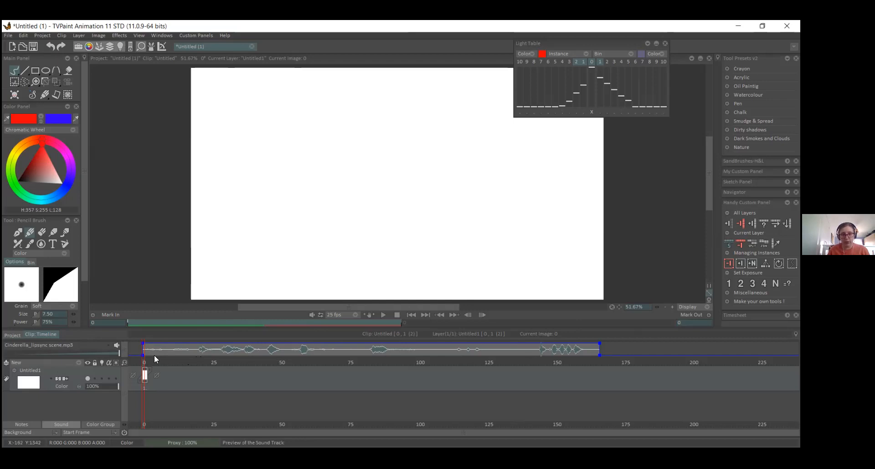
left_click_drag(126, 362, 137, 364)
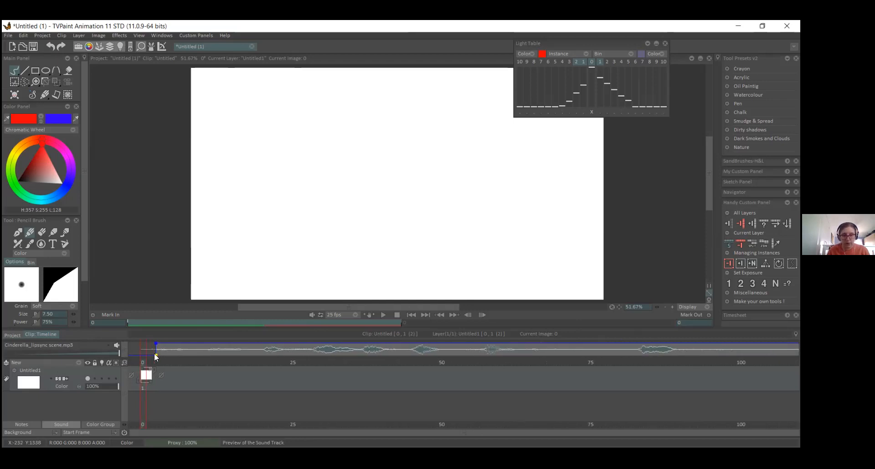
left_click_drag(255, 355, 259, 356)
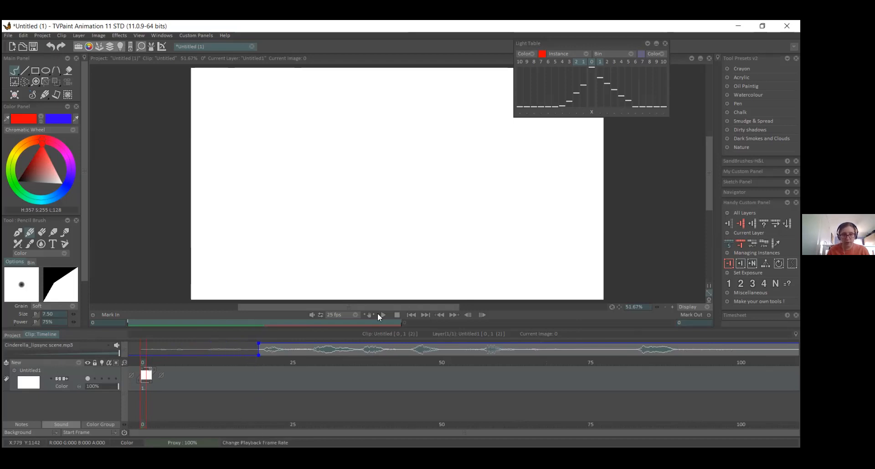
- Trim the end of the sound clip and move it to start at frame 0 and end at about frame 46
left_click_drag(124, 363, 101, 364)
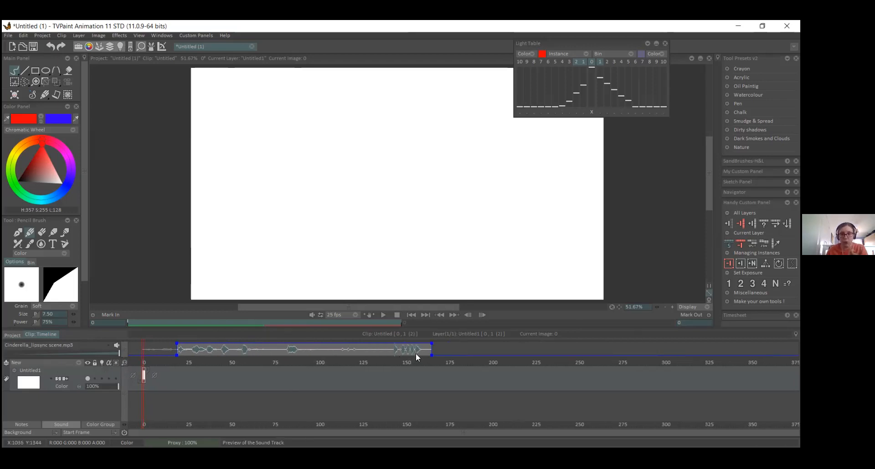
left_click_drag(354, 357, 181, 352)
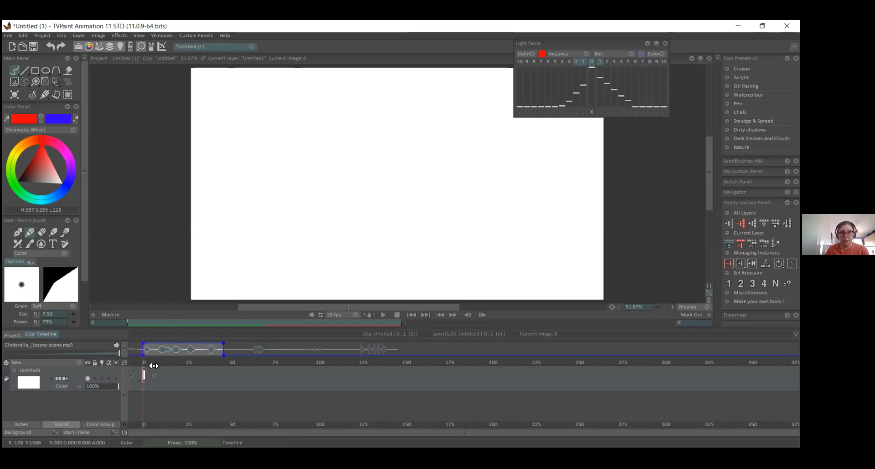
left_click_drag(124, 363, 170, 354)
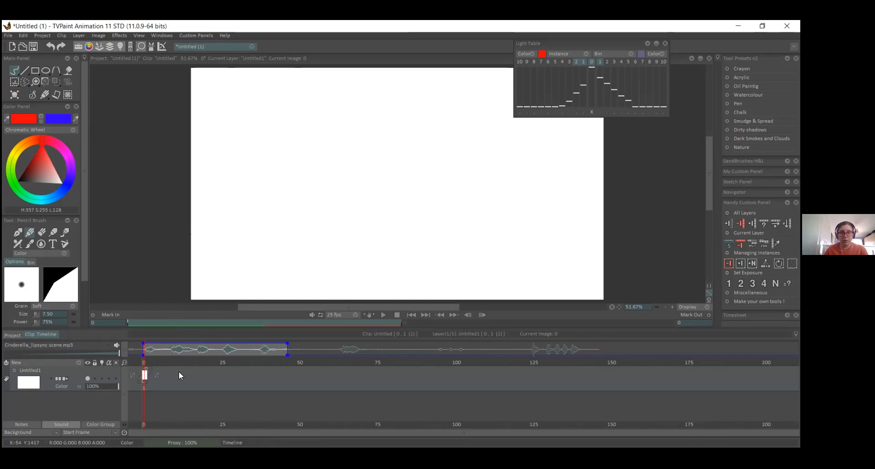
left_click_drag(162, 349, 161, 349)
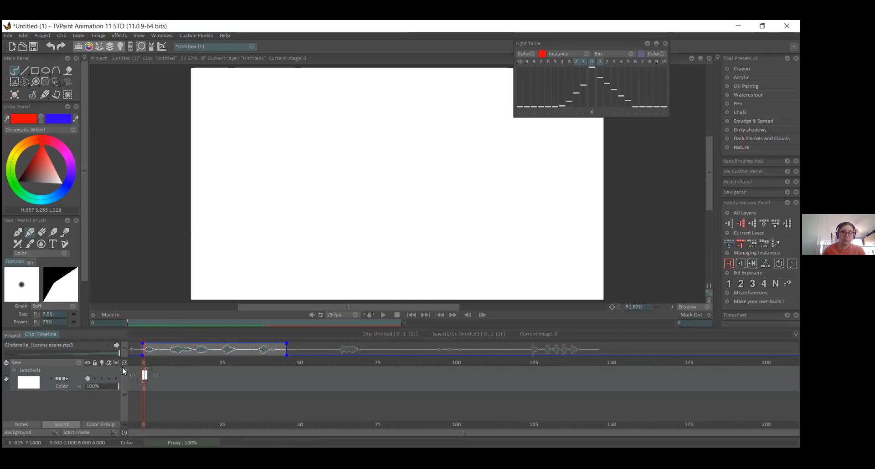
left_click_drag(124, 361, 126, 365)
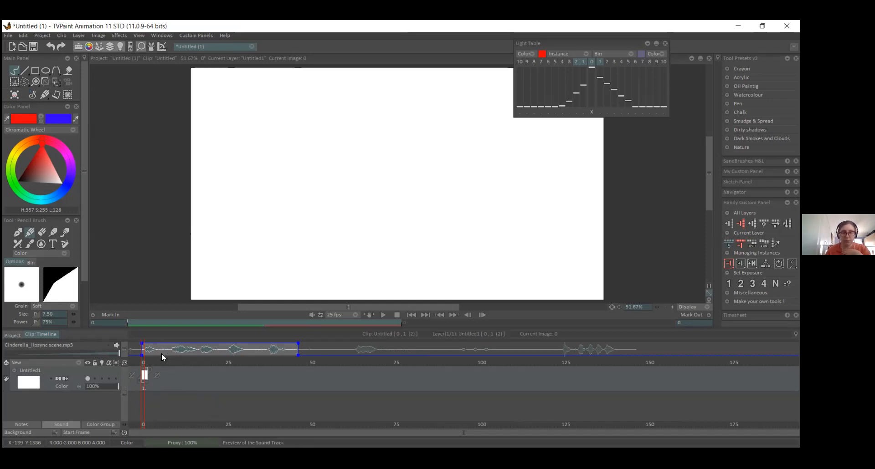
- Return to frame 0 and extend the layer to eight frames, keeping None as its end behaviour
left_click(148, 385)
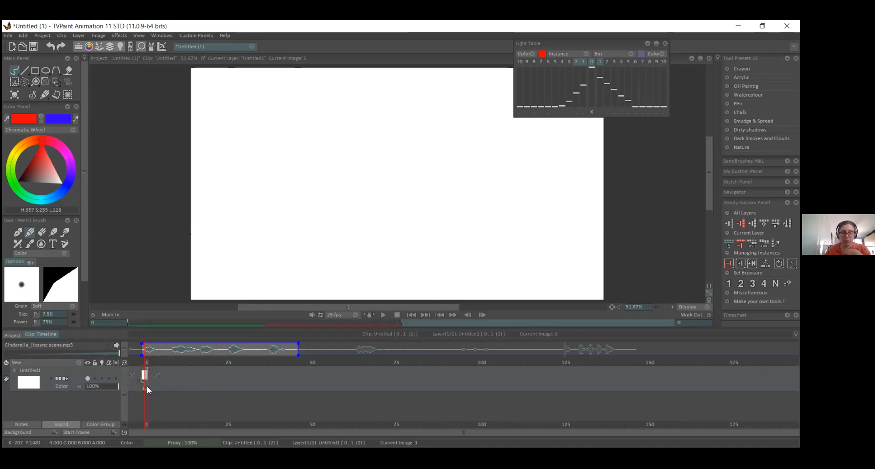
left_click(144, 389)
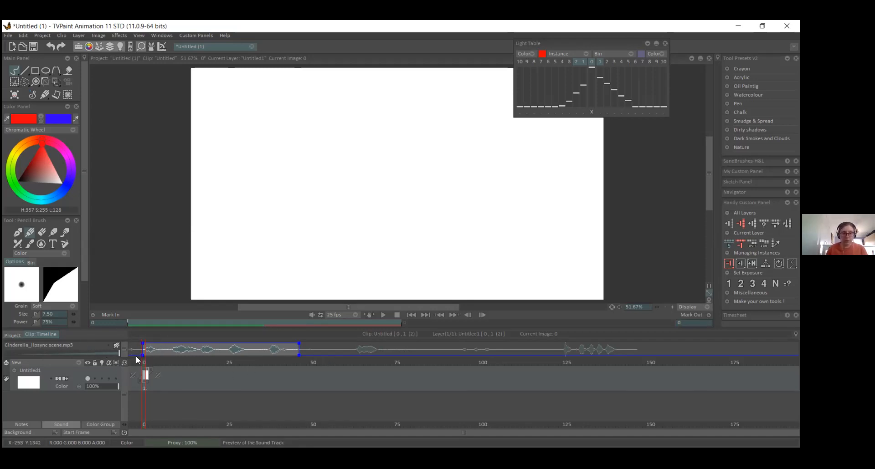
left_click_drag(149, 379, 170, 379)
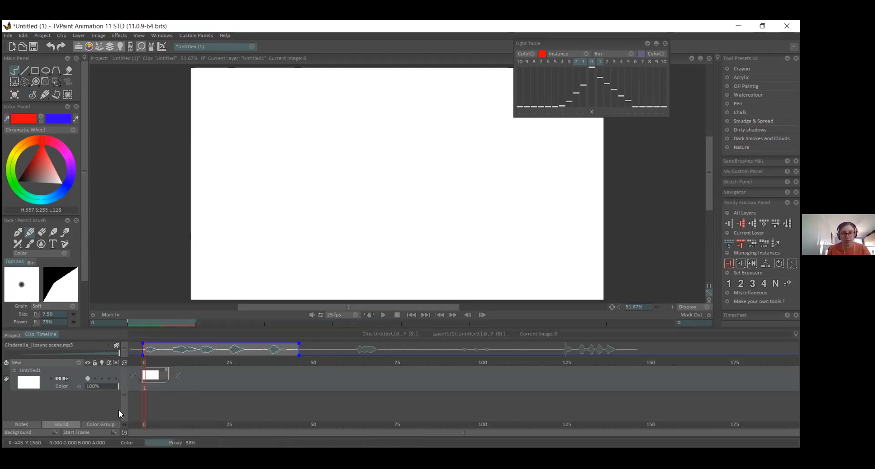
left_click(125, 363)
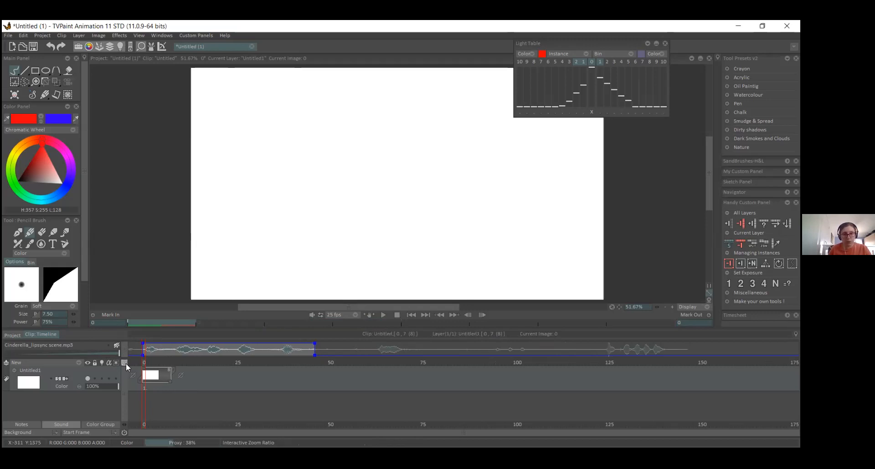
left_click(181, 376)
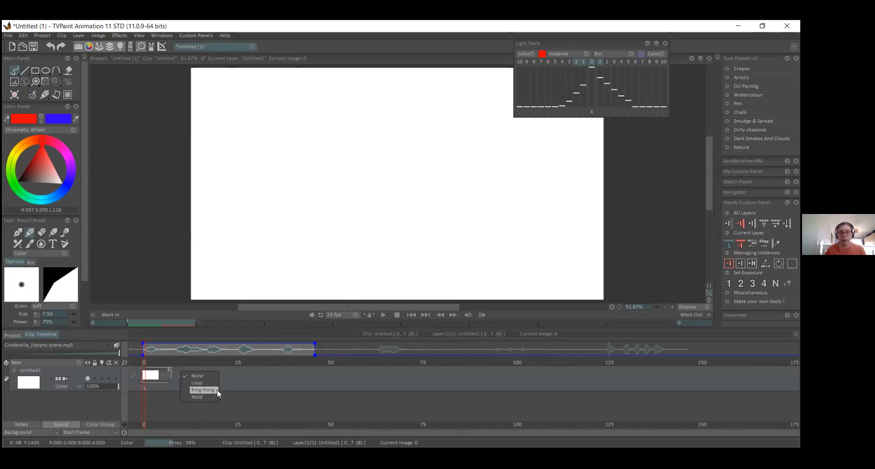
left_click(201, 376)
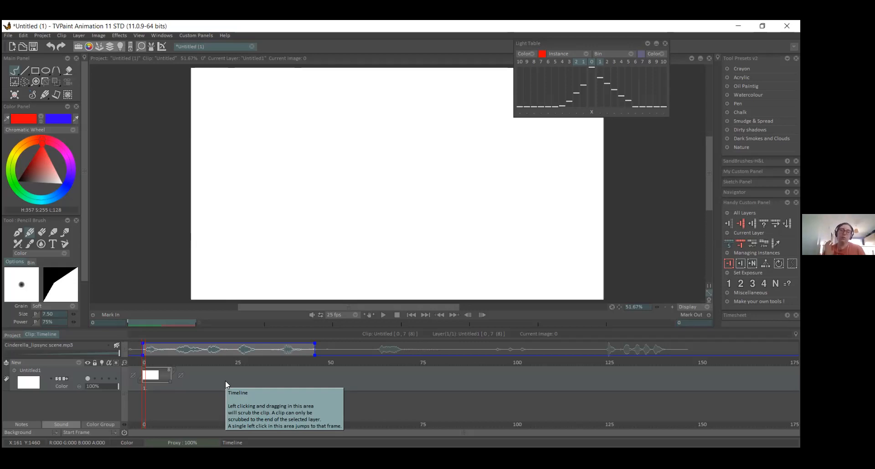
- Review the layer's end behaviour options None, Loop, Ping-Pong and Hold, and play the clip, keeping None
left_click(180, 374)
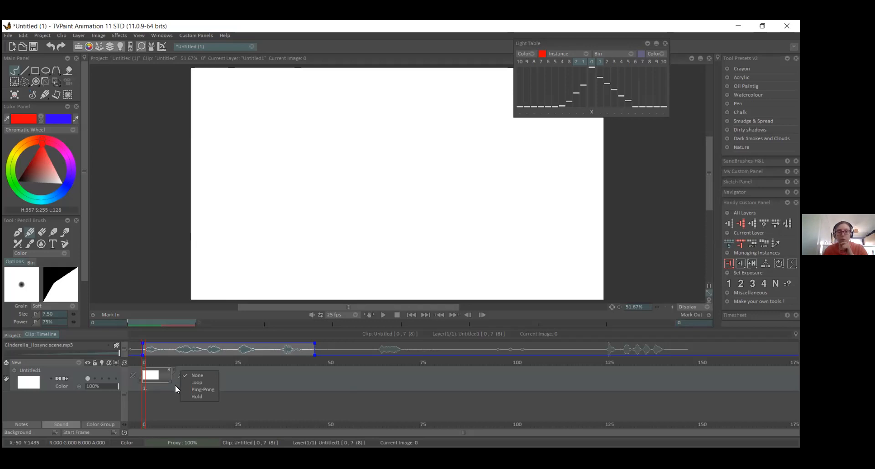
left_click(174, 383)
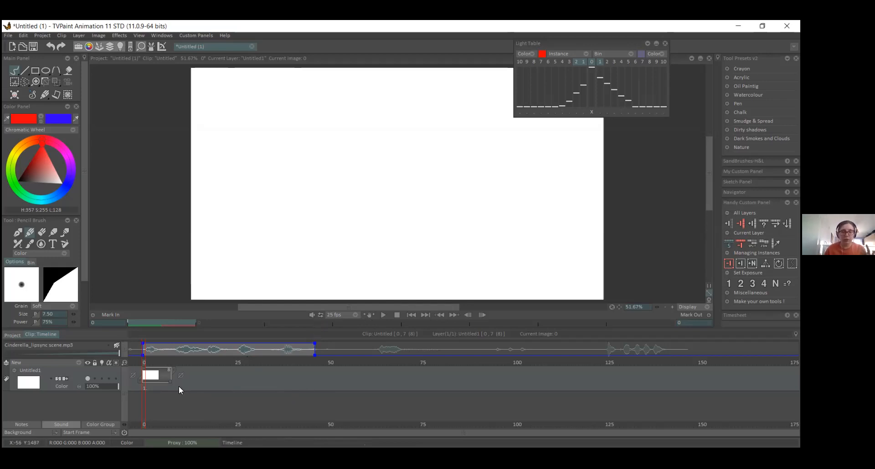
left_click(179, 375)
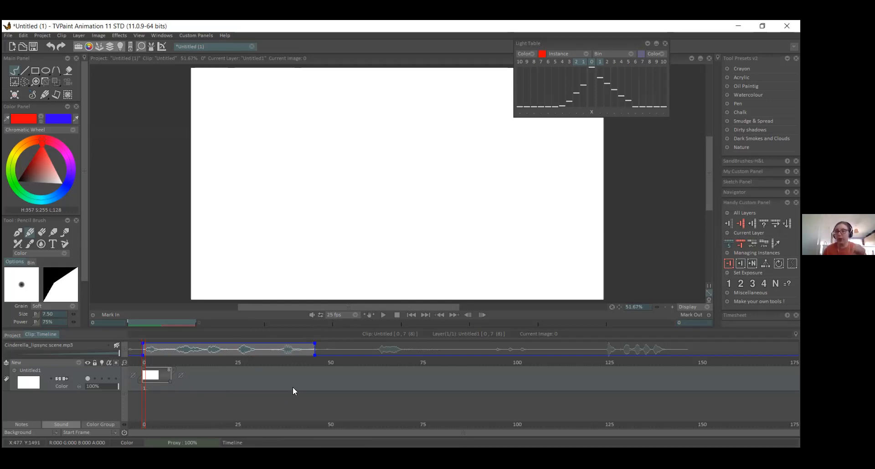
key("Return")
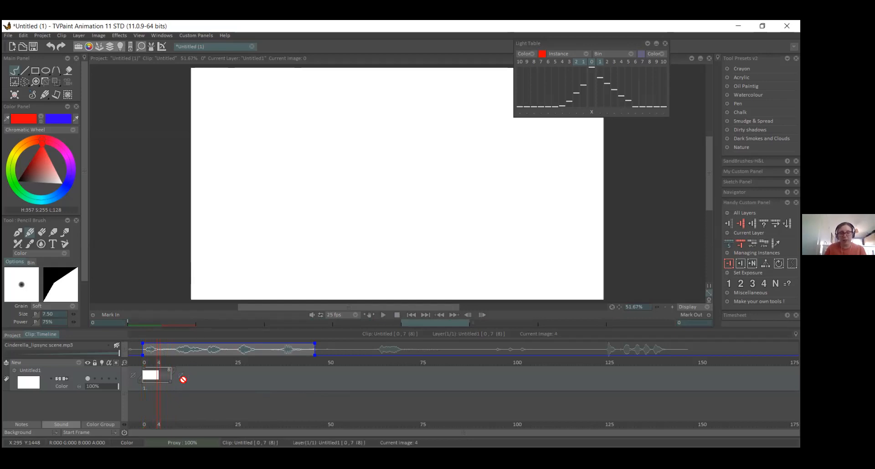
left_click(180, 375)
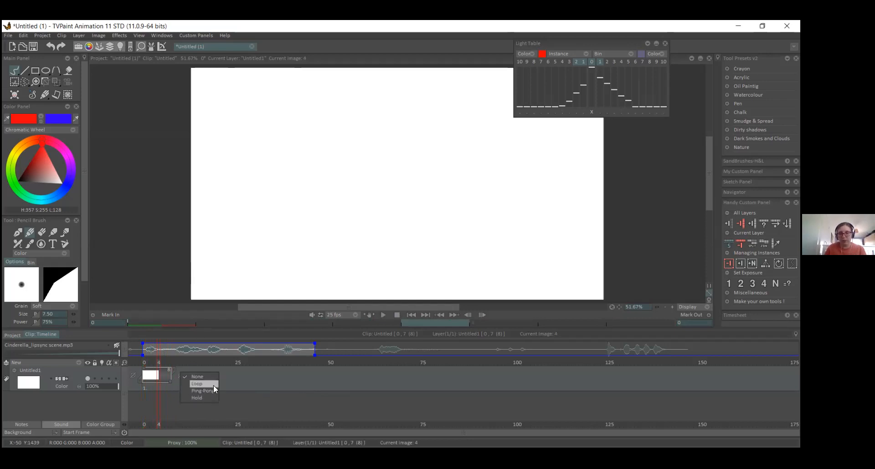
left_click(152, 370)
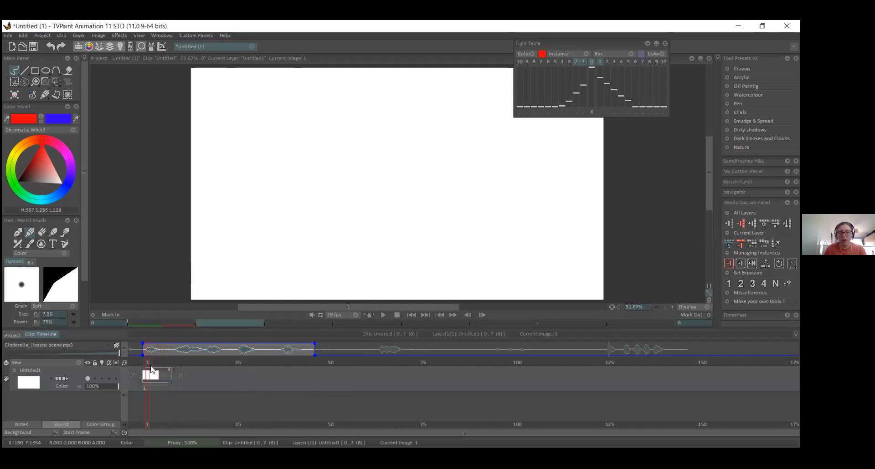
- Extend the layer to 15 frames and play the clip back, toggling the playback loop mode
left_click_drag(171, 383, 194, 386)
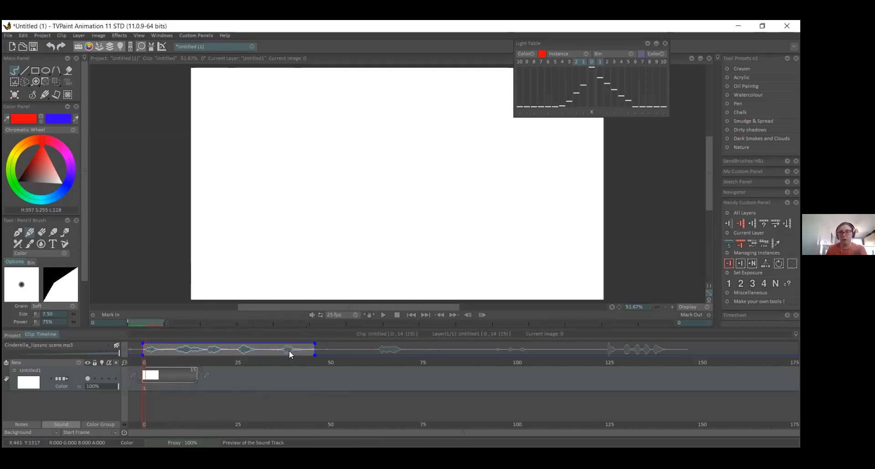
left_click(320, 314)
key("Return")
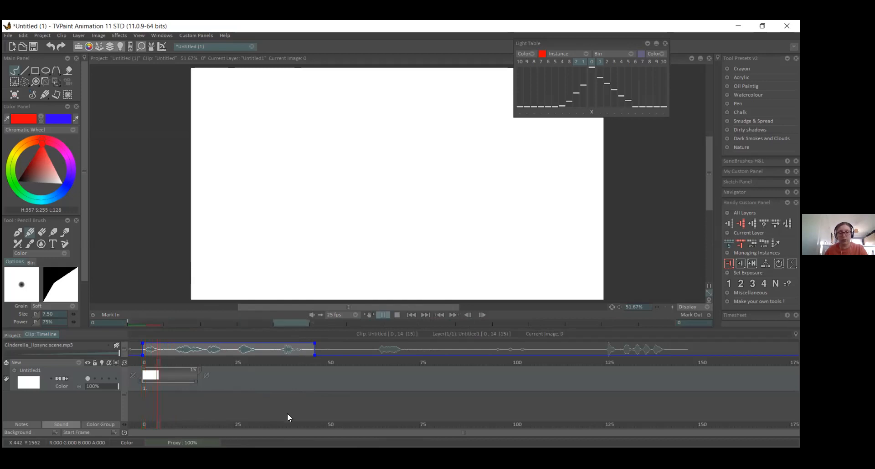
left_click(321, 315)
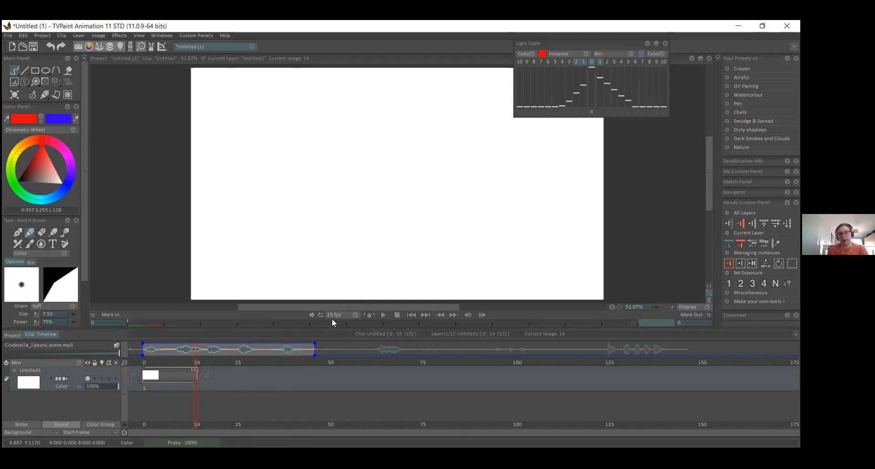
left_click(355, 317)
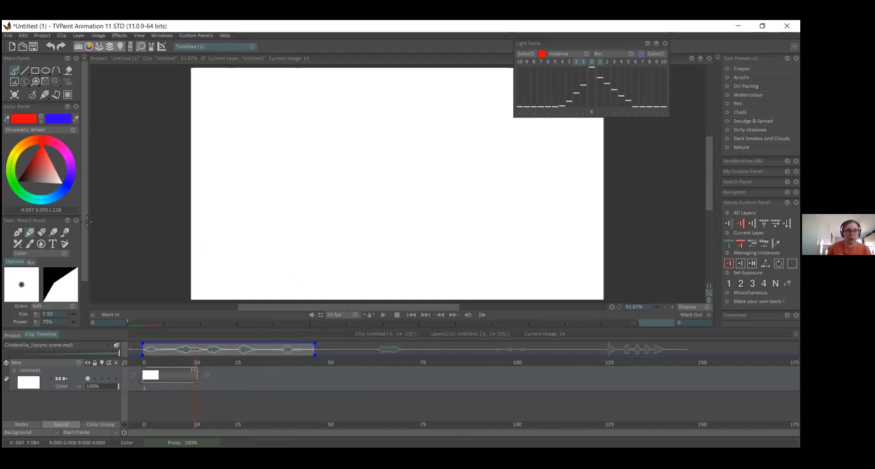
- Sketch a small red loop symbol with two arrows on frame 14, and toggle the layer's visibility off and on
left_click_drag(313, 206, 341, 197)
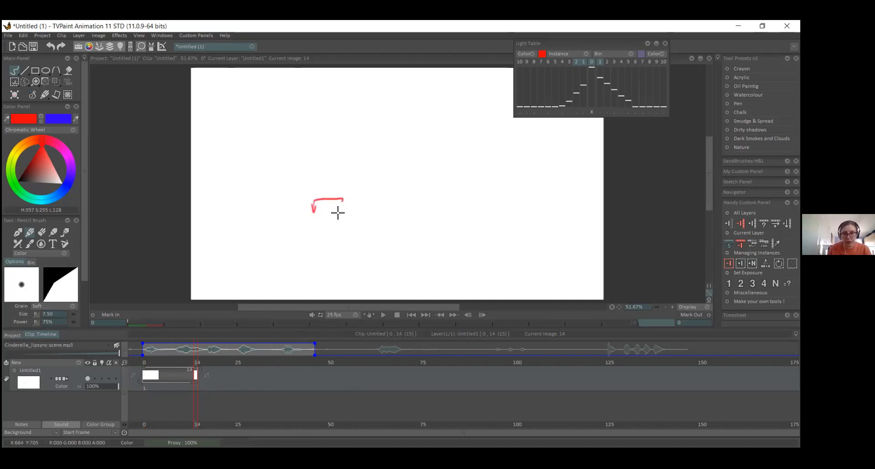
left_click_drag(318, 223, 342, 224)
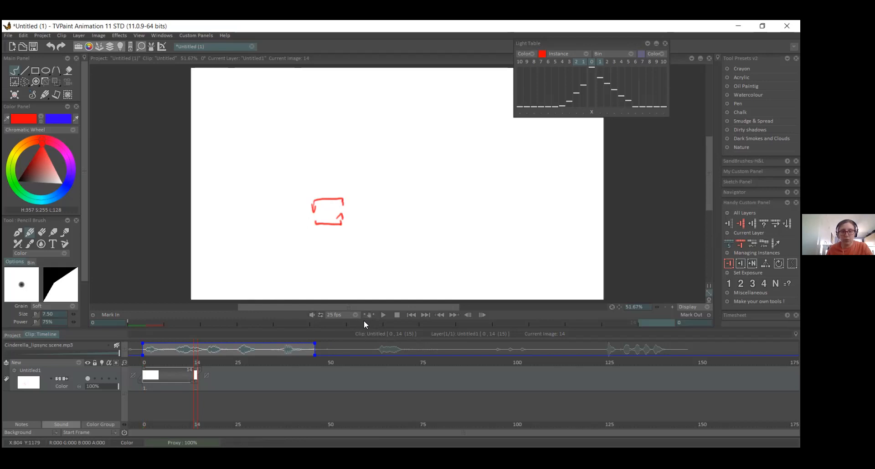
mouse_move(195, 364)
left_mouse_down()
mouse_move(163, 363)
mouse_move(195, 365)
left_mouse_up()
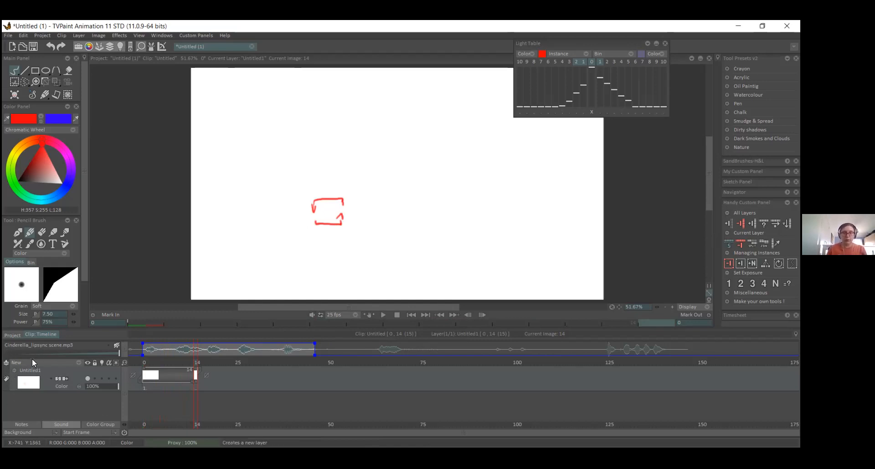
left_click(88, 377)
left_click(88, 378)
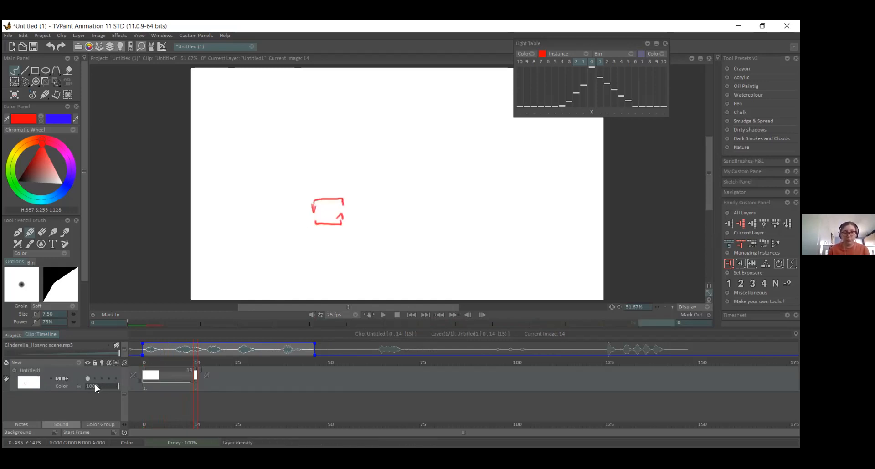
- Delete the sketched instance on frame 14 and return to frame 0
left_click(146, 388)
left_click(196, 387)
key("Delete")
left_click(143, 384)
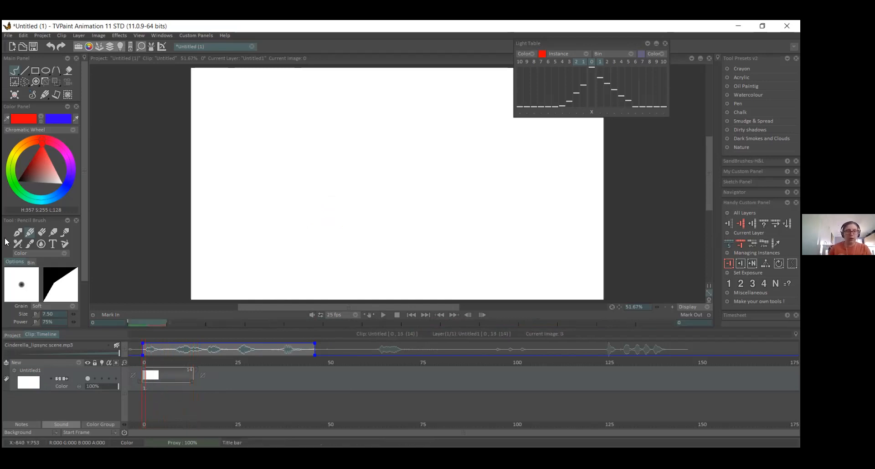
- With the Pen Brush at size 13, draw a thick red circle near the middle of the canvas on frame 0
left_click(18, 232)
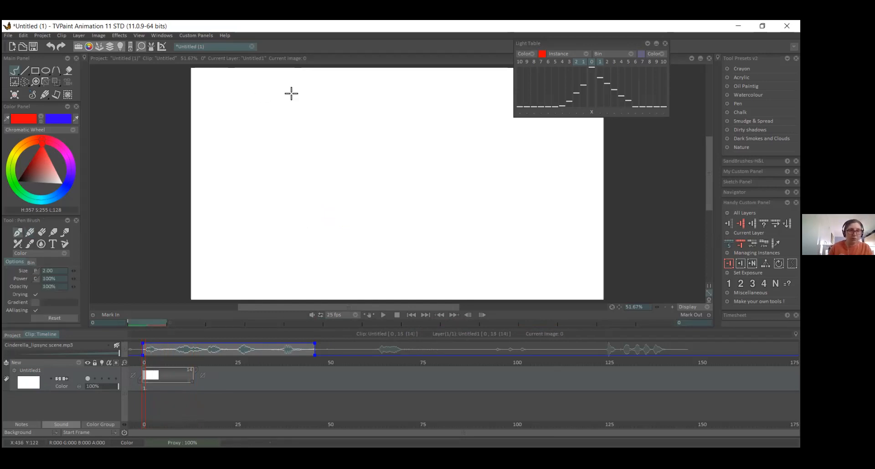
left_click_drag(335, 170, 327, 218)
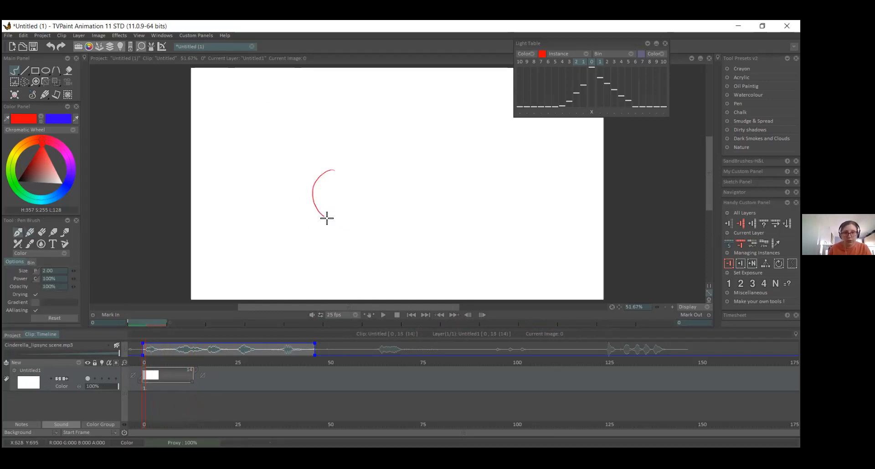
key("ctrl+z")
left_click_drag(88, 272, 89, 273)
left_click_drag(375, 160, 377, 210)
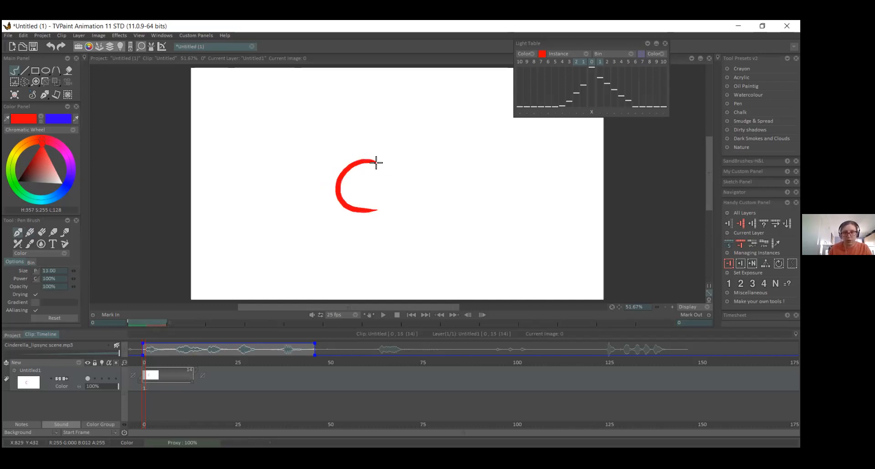
mouse_move(376, 162)
left_mouse_down()
mouse_move(392, 181)
mouse_move(359, 211)
left_mouse_up()
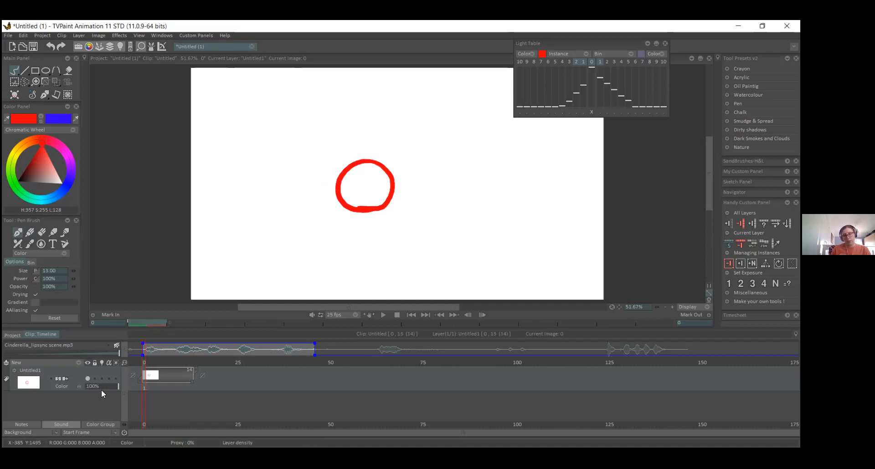
- Toggle the layer's visibility off and on, and lock the layer and unlock it again
left_click(88, 377)
left_click(87, 378)
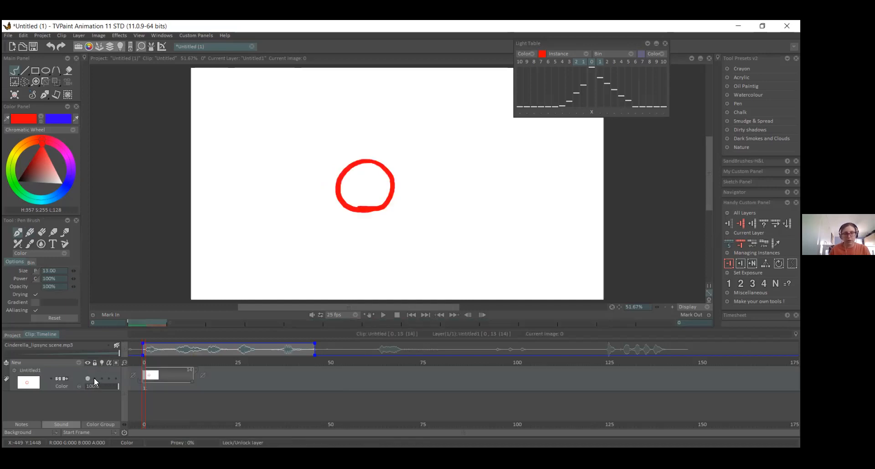
left_click(94, 378)
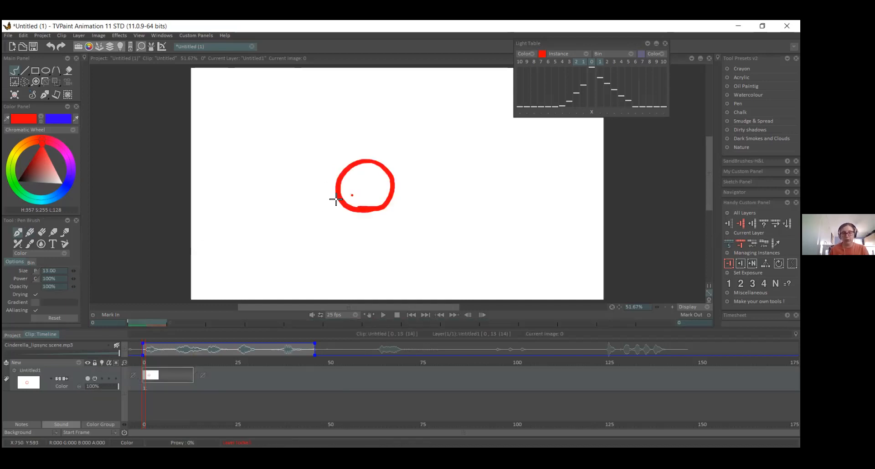
left_click(94, 378)
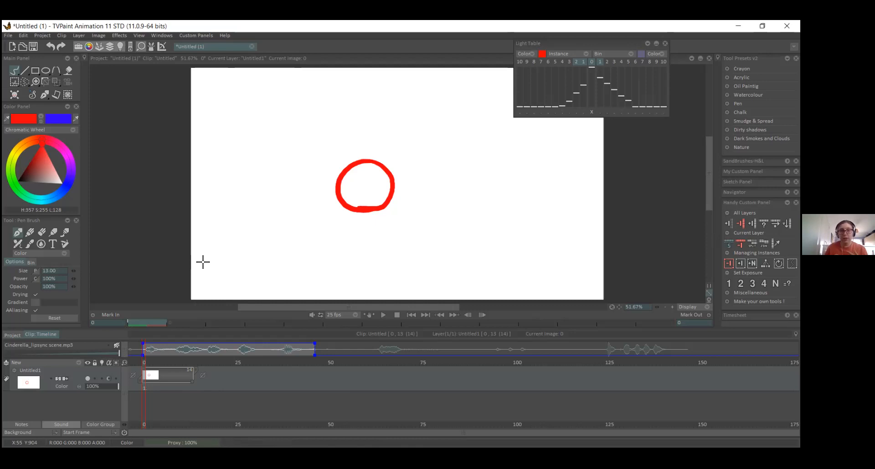
- With preserve transparency on, recolour the circle's outline blue using the pen and a paint bucket fill
left_click(41, 120)
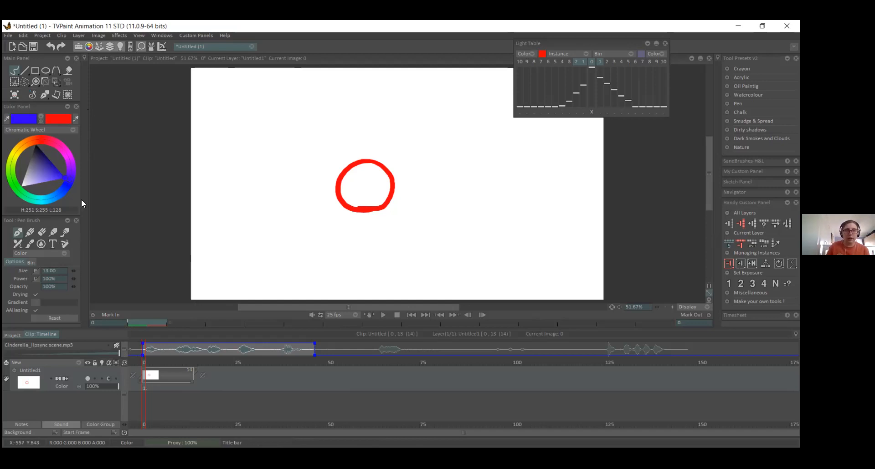
mouse_move(362, 160)
left_mouse_down()
mouse_move(351, 179)
mouse_move(371, 152)
mouse_move(334, 174)
mouse_move(382, 163)
left_mouse_up()
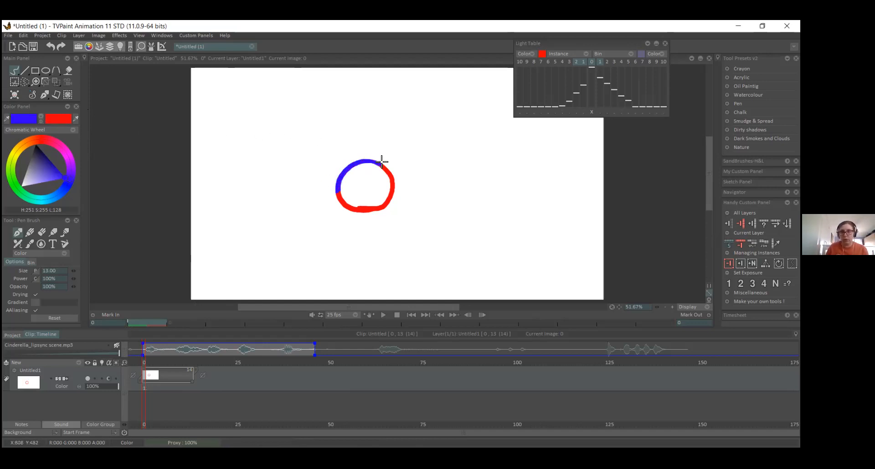
left_click(69, 71)
left_click(382, 206)
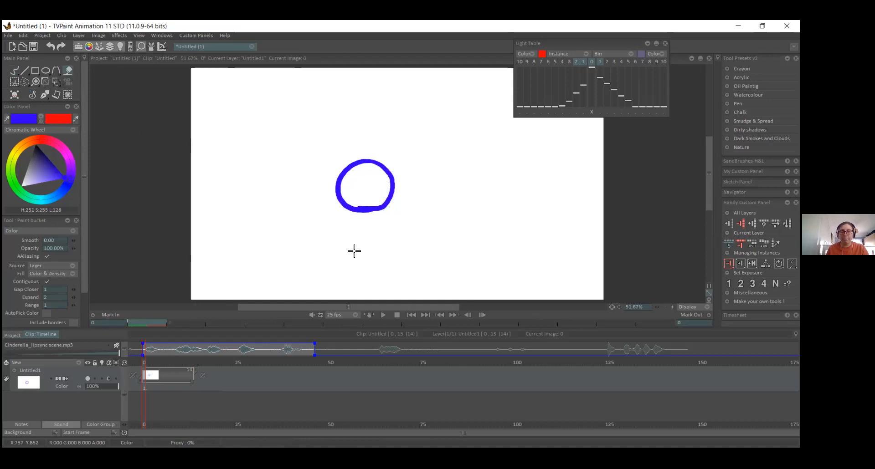
left_click(14, 71)
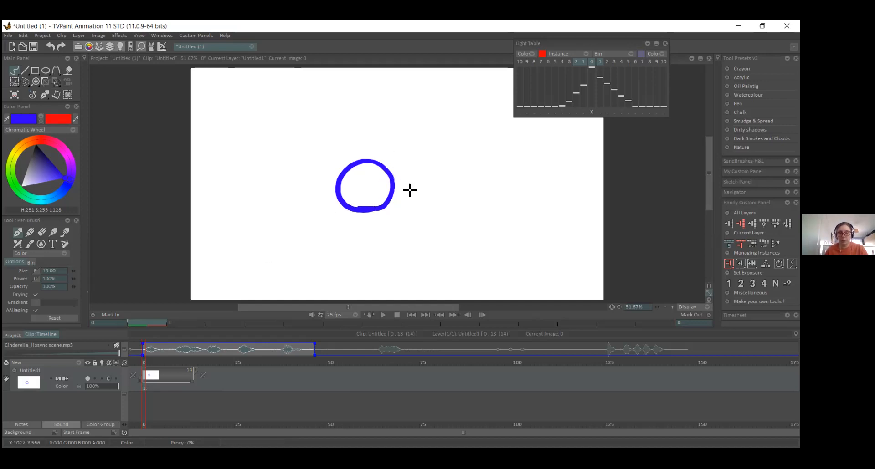
- Repaint parts of the circle's outline red, and scribble a red zigzag beyond its edge with preserve transparency off
left_click(42, 118)
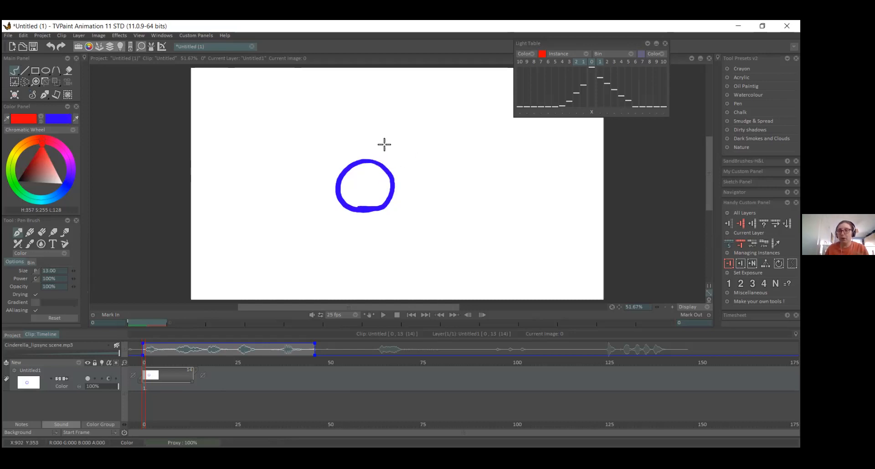
left_click_drag(386, 167, 355, 162)
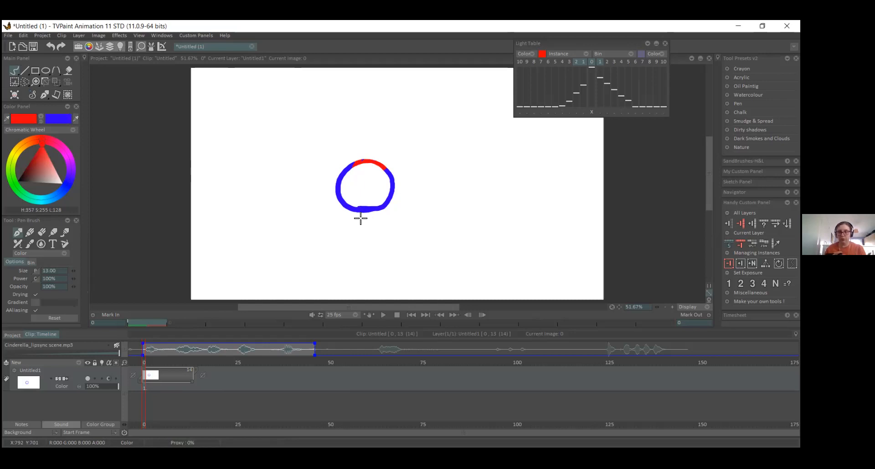
left_click_drag(394, 183, 395, 188)
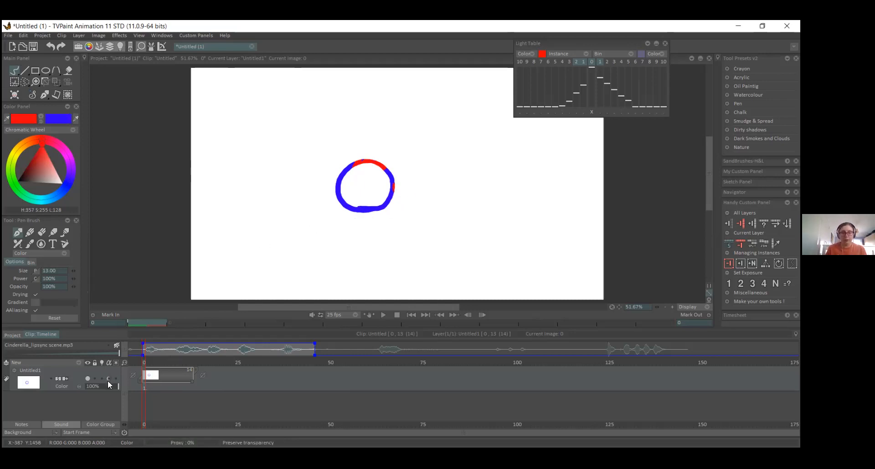
mouse_move(390, 177)
left_mouse_down()
mouse_move(398, 192)
mouse_move(425, 203)
left_mouse_up()
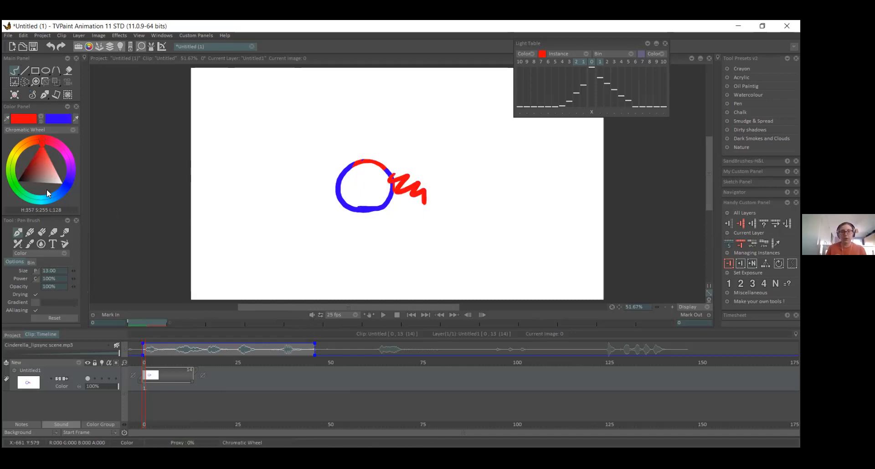
- Enable the layer's stencil function and try to draw on the canvas
left_click(116, 378)
left_click(294, 242)
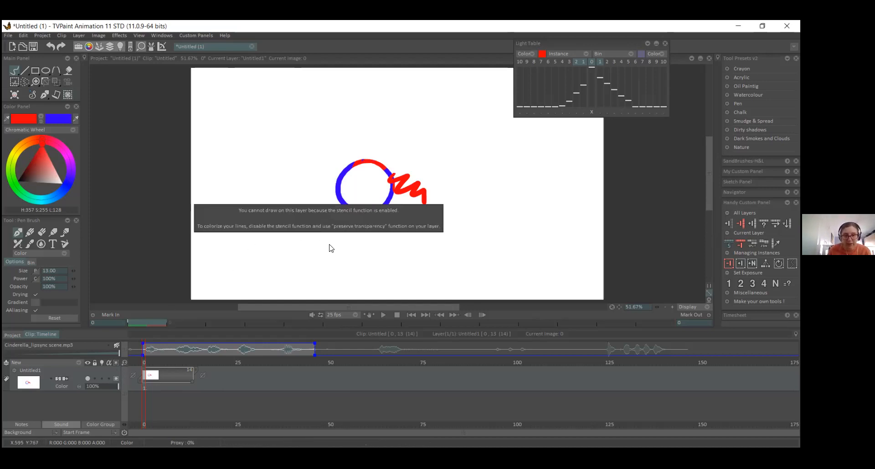
left_click(115, 378)
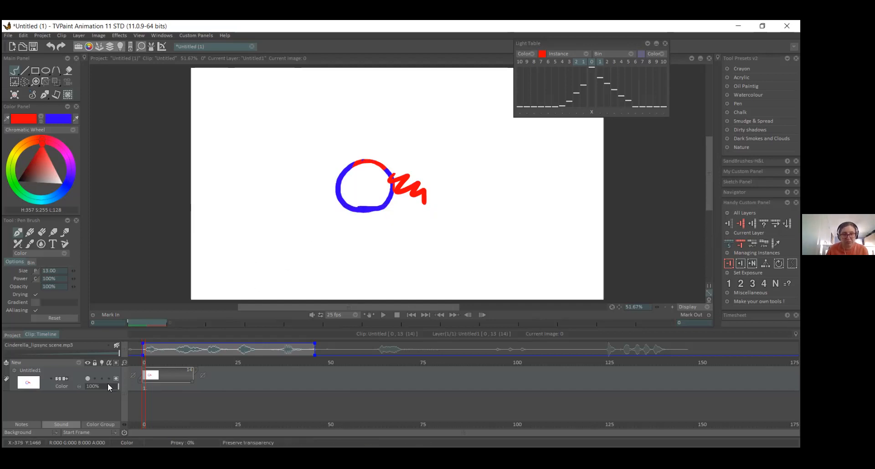
left_click(392, 227)
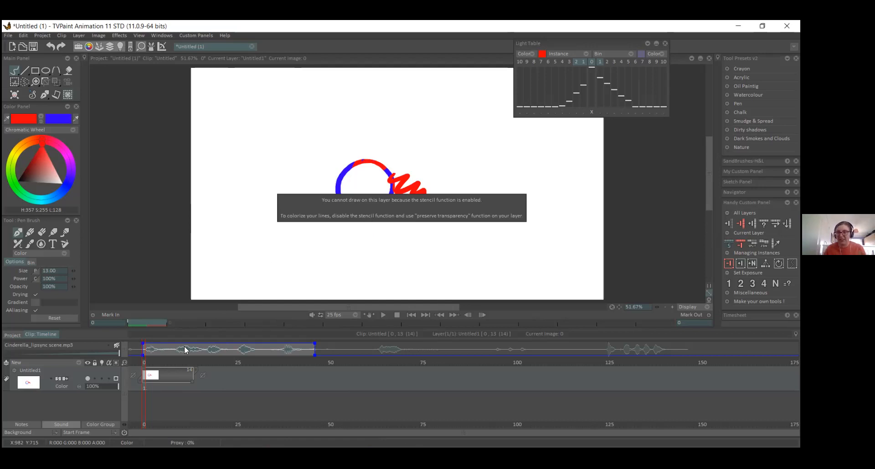
- Disable the layer's stencil function and clear the circle and scribble from frame 0
left_click(117, 378)
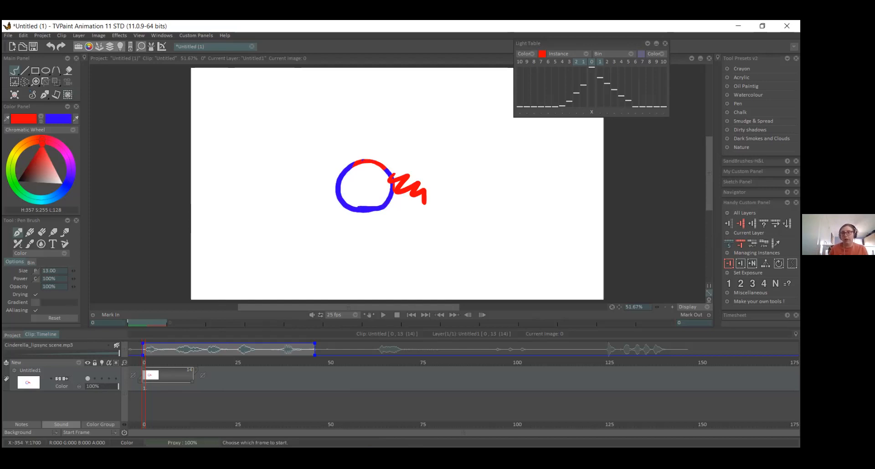
left_click(15, 95)
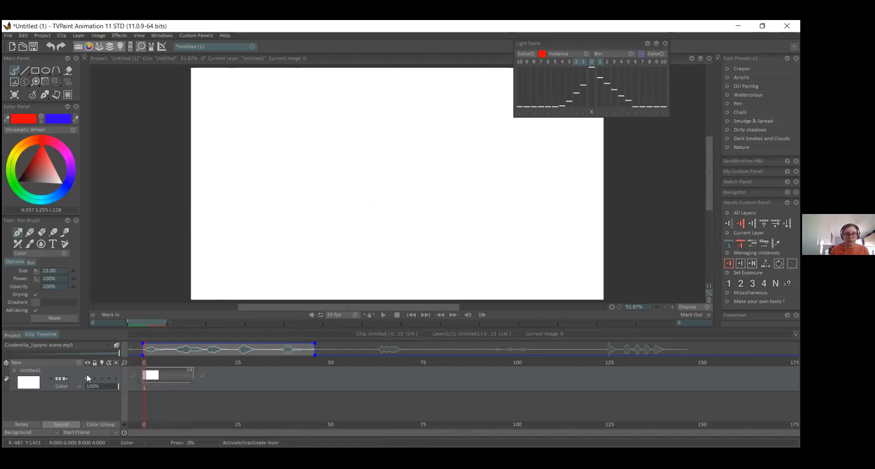
- Undo the clearing of the circle and scribble, and lower the layer's opacity to 27% before restoring it to 100%
key("ctrl+z")
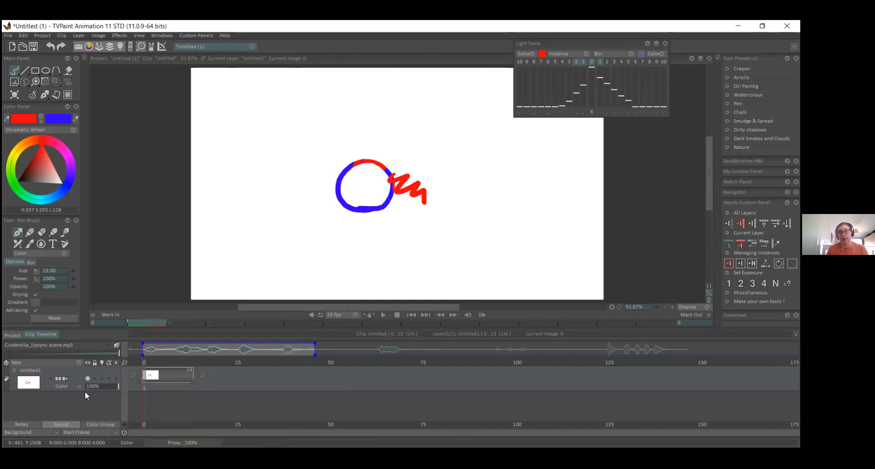
left_click_drag(120, 386, 93, 387)
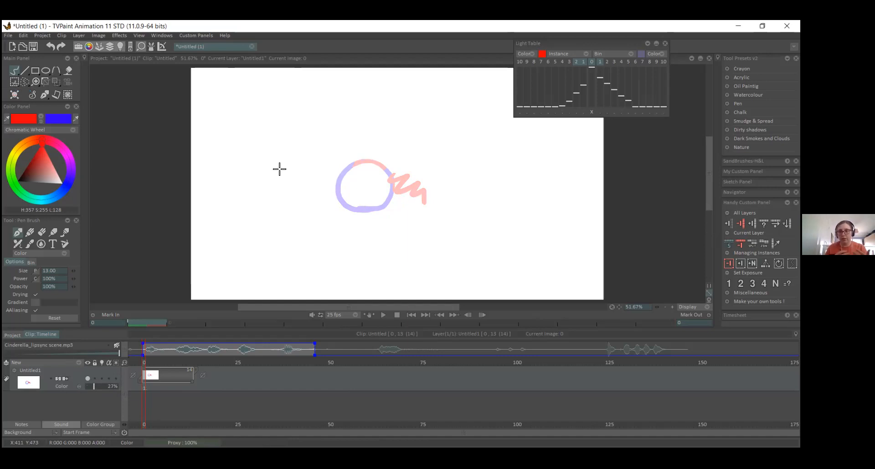
left_click(95, 386)
left_click_drag(95, 384, 129, 387)
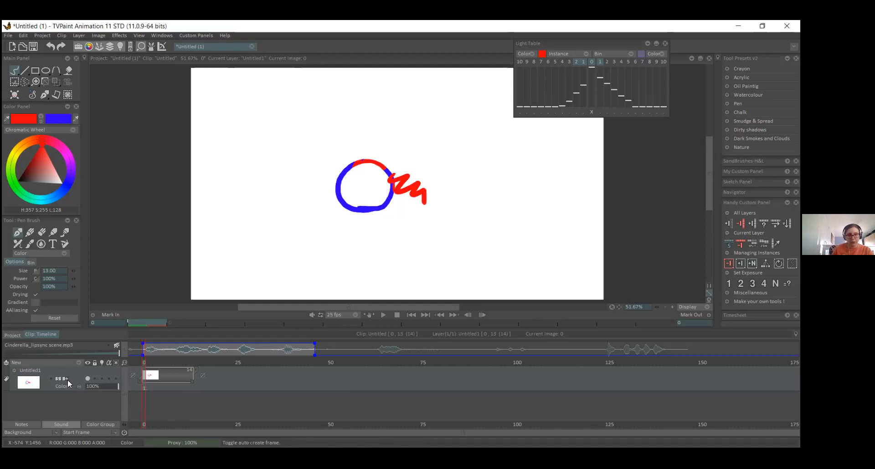
- Turn on the layer's position lock and draw a crossed-out red hand-like scribble to the lower left of the circle
left_click(50, 379)
left_click(64, 379)
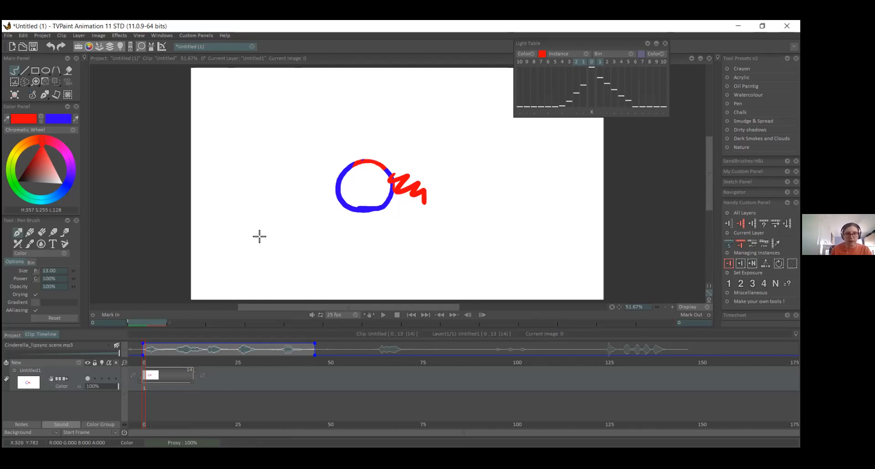
mouse_move(260, 220)
left_mouse_down()
mouse_move(279, 229)
mouse_move(265, 249)
mouse_move(295, 213)
mouse_move(252, 251)
mouse_move(267, 252)
mouse_move(278, 230)
left_mouse_up()
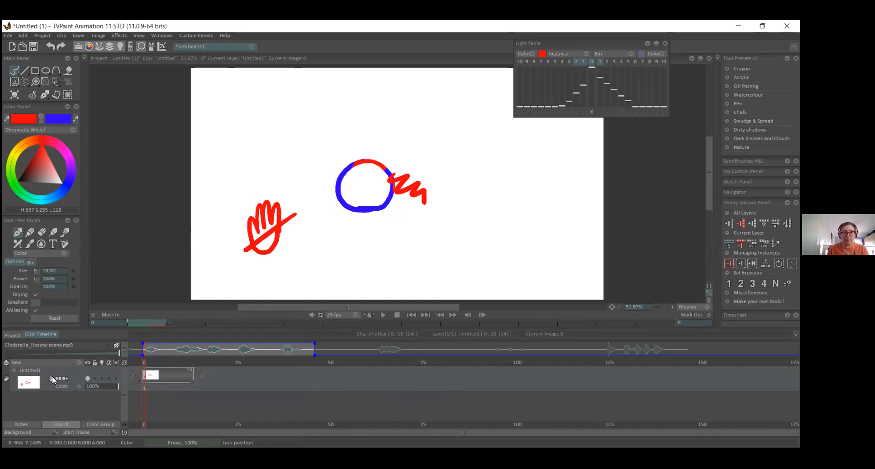
mouse_move(168, 371)
left_mouse_down()
mouse_move(290, 365)
mouse_move(236, 371)
mouse_move(347, 390)
mouse_move(341, 376)
mouse_move(163, 371)
left_mouse_up()
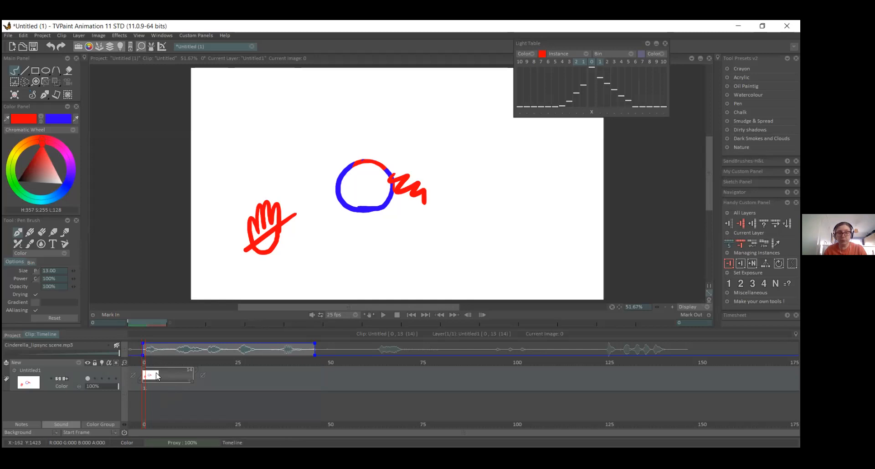
mouse_move(159, 378)
left_mouse_down()
mouse_move(166, 379)
mouse_move(154, 378)
left_mouse_up()
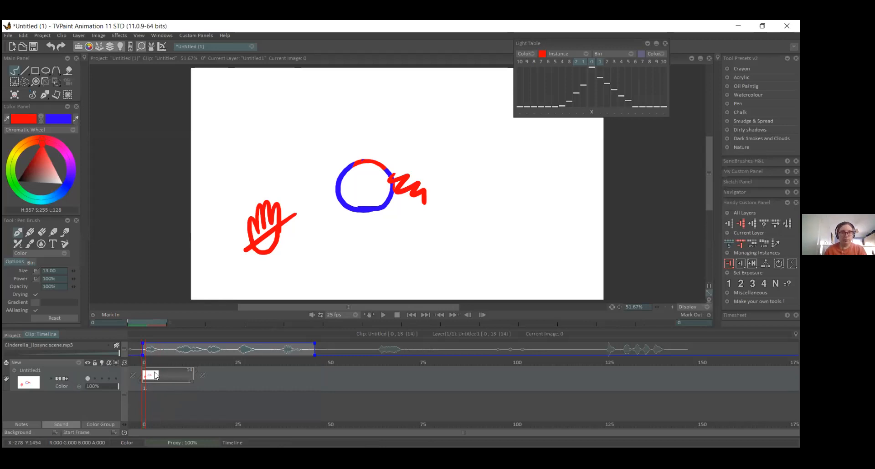
mouse_move(170, 375)
left_mouse_down()
mouse_move(178, 374)
mouse_move(168, 374)
left_mouse_up()
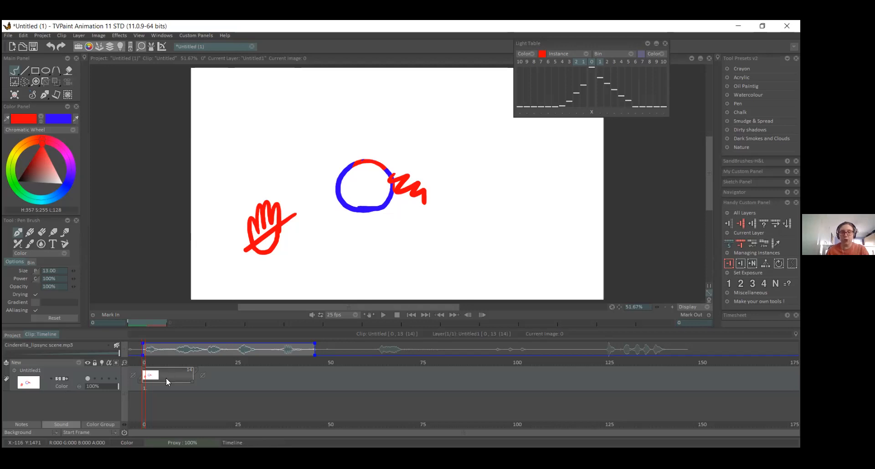
- With auto break instance on, clear the canvas at frame 10 and extend the layer to 16 frames
left_click(182, 363)
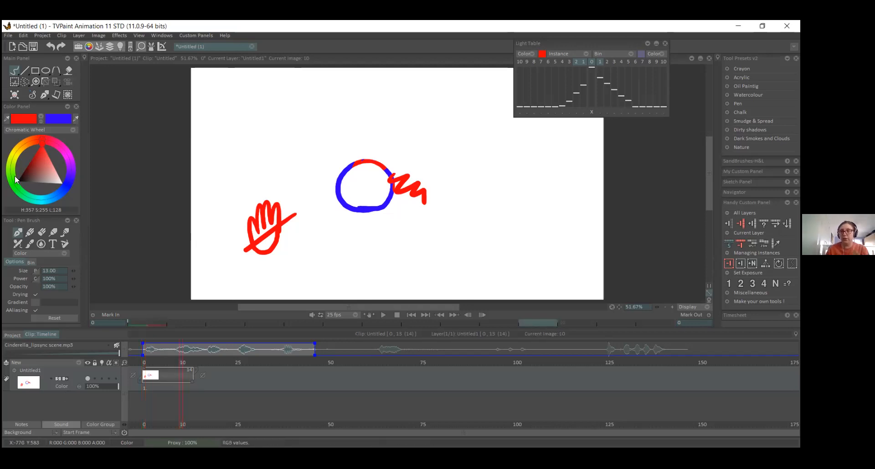
left_click(29, 231)
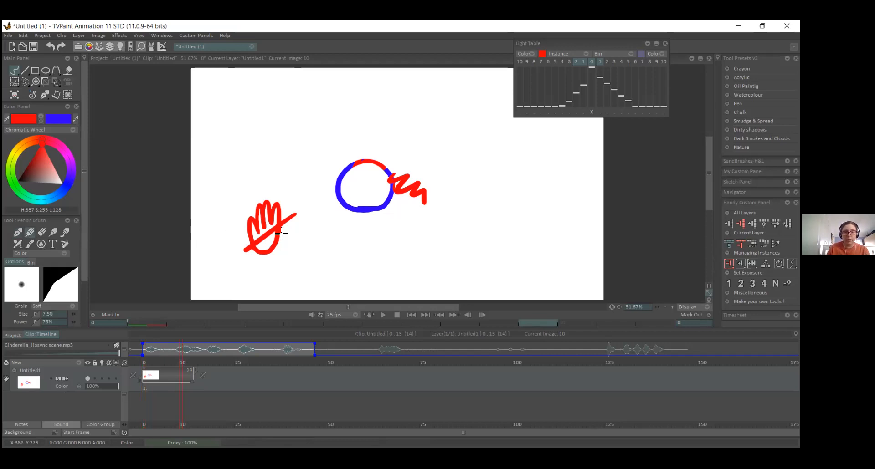
left_click(15, 95)
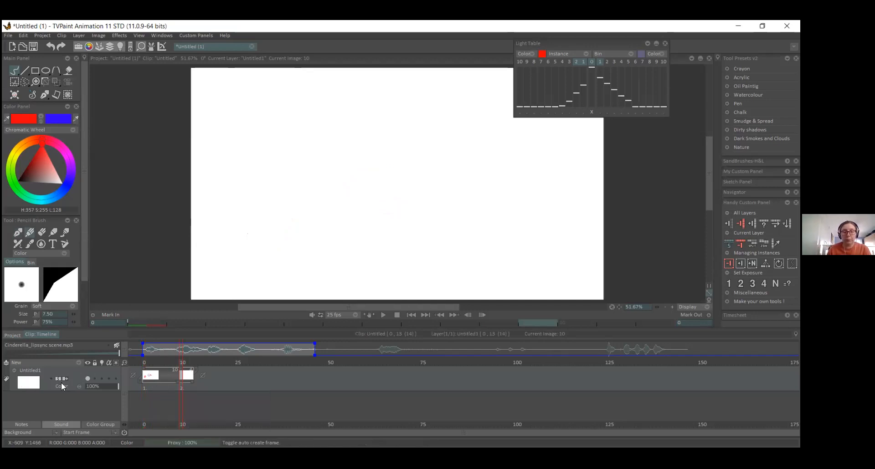
left_click_drag(191, 384, 200, 384)
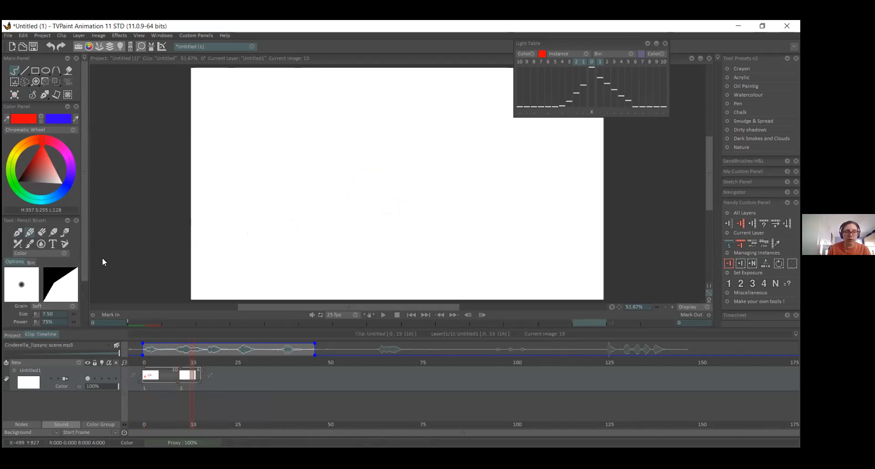
- Delete the blank instance starting at frame 10 and extend the remaining layer to 12 frames
key("e")
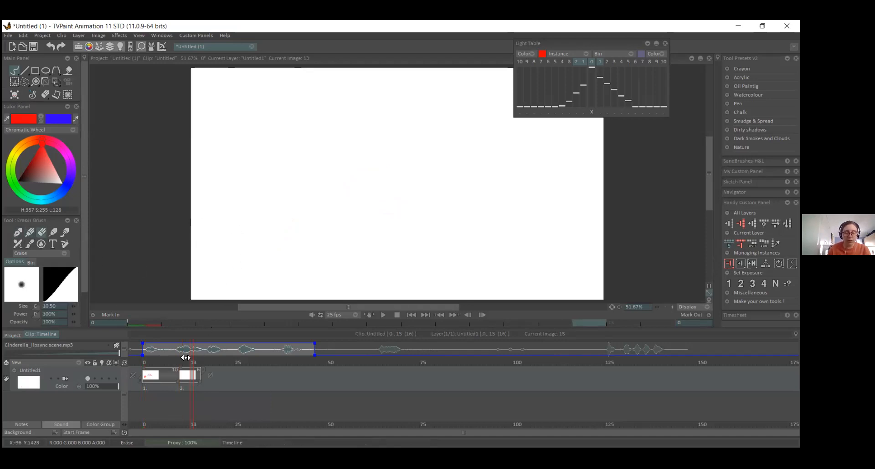
left_click(182, 386)
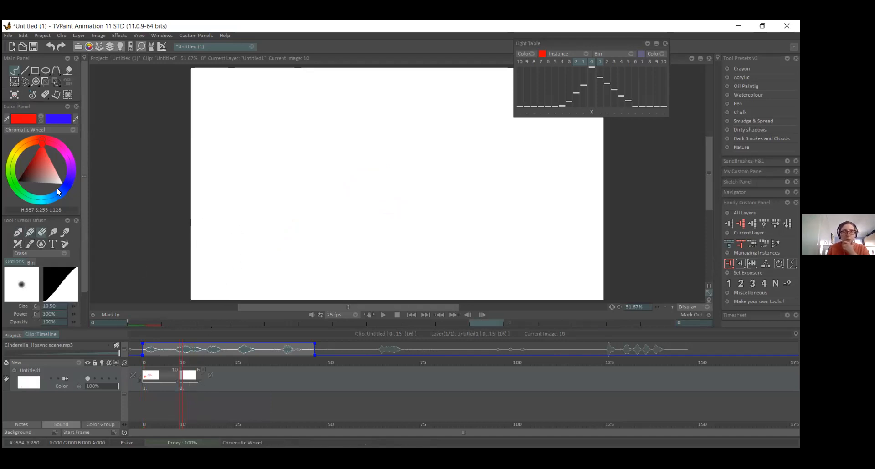
left_click(197, 386)
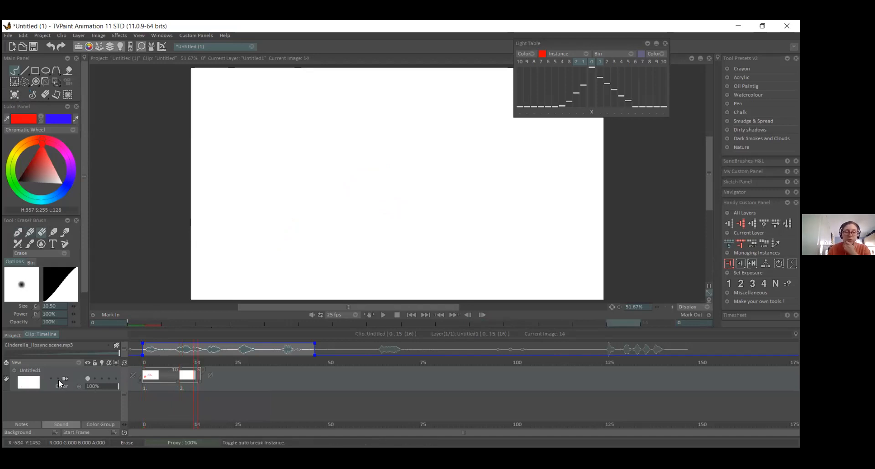
left_click(180, 383)
key("Delete")
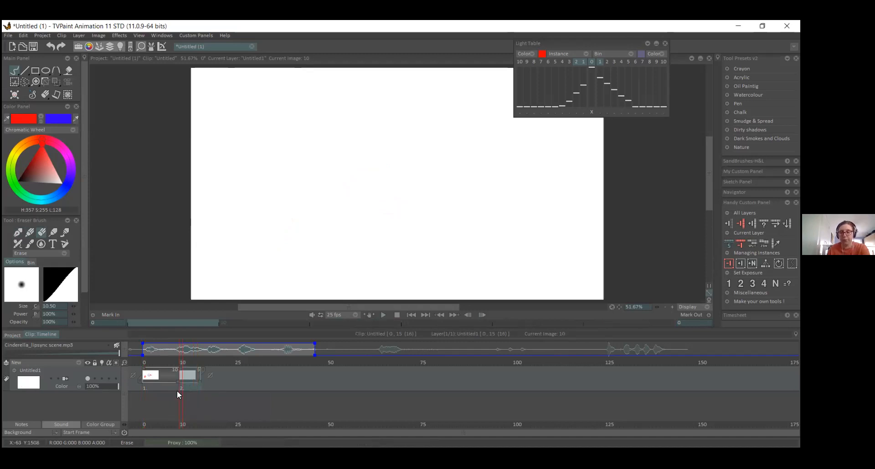
left_click_drag(177, 381, 183, 384)
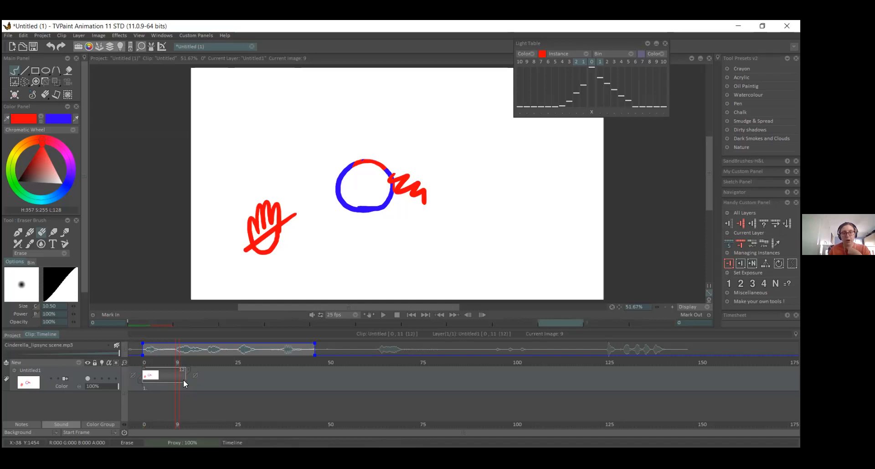
- At frame 9, clear the drawing and undo it, and draw red pen strokes near the canvas's lower-left corner and undo them
left_click(15, 96)
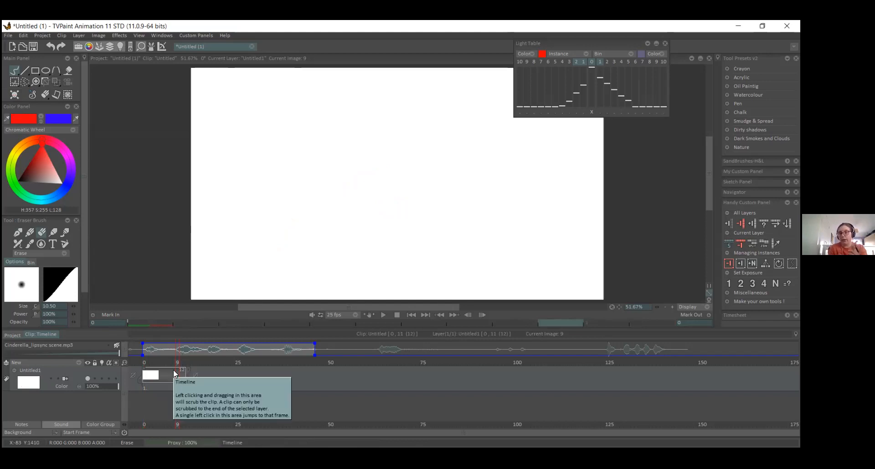
key("ctrl+z")
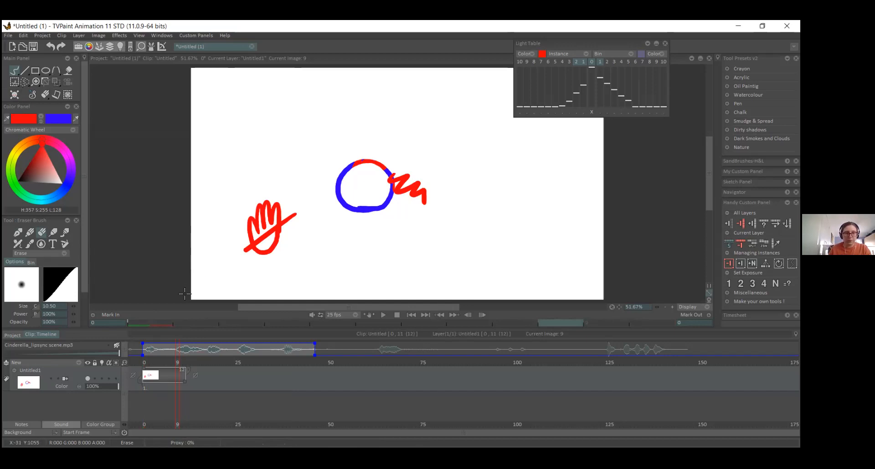
left_click(18, 232)
left_click_drag(219, 272, 236, 277)
key("ctrl+z")
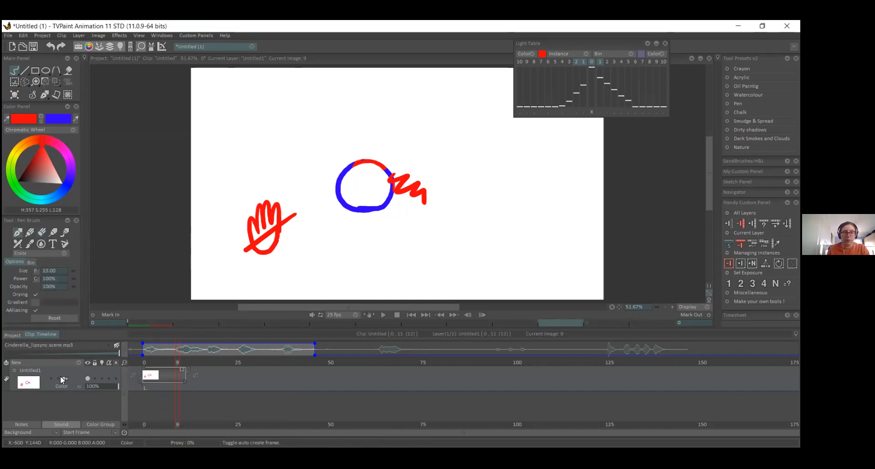
left_click_drag(214, 262, 226, 286)
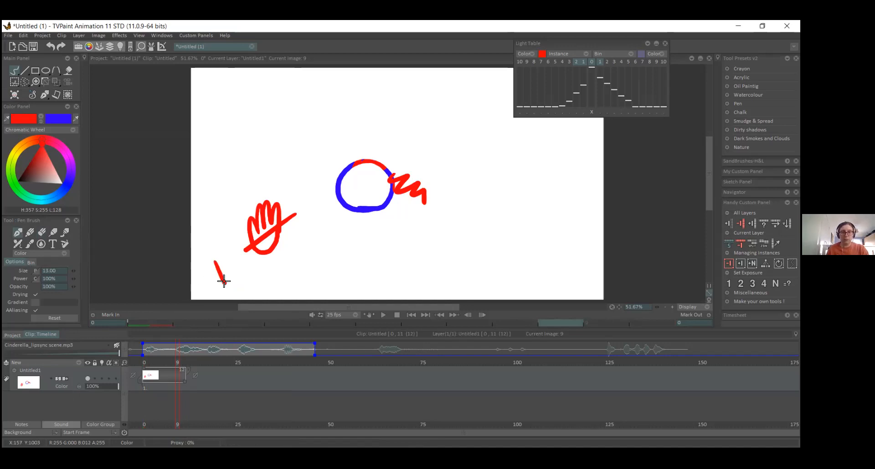
key("ctrl+z")
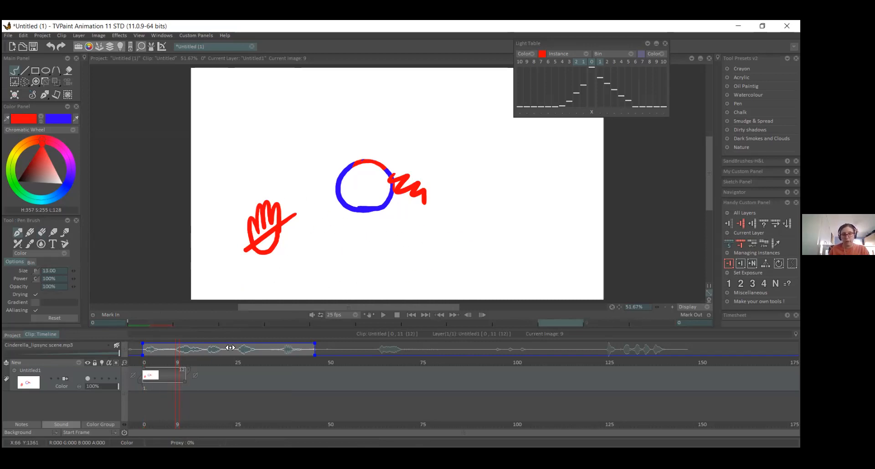
- Draw a red smiley at frame 6 with auto break instance off, and a smaller one at frame 8 with it on
left_click(166, 381)
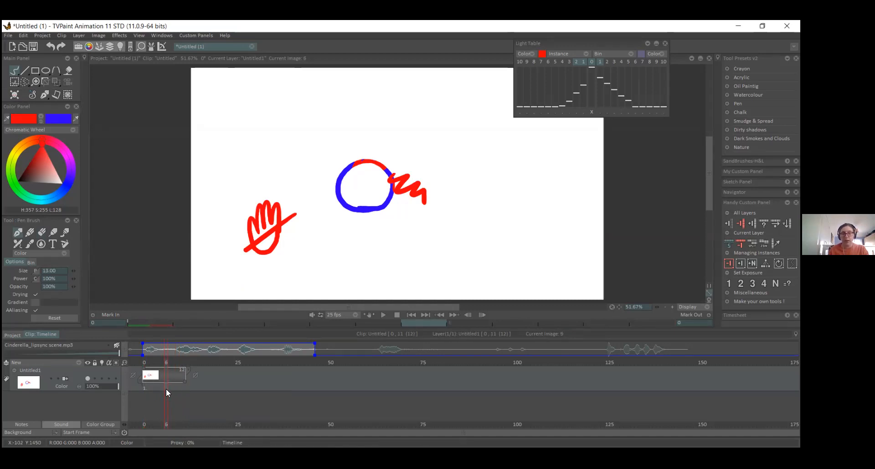
mouse_move(421, 238)
left_mouse_down()
mouse_move(432, 266)
mouse_move(449, 250)
left_mouse_up()
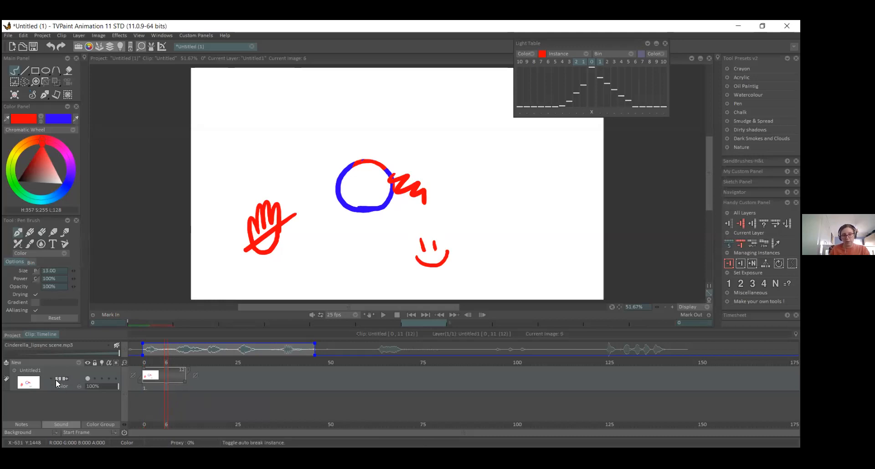
left_click(174, 385)
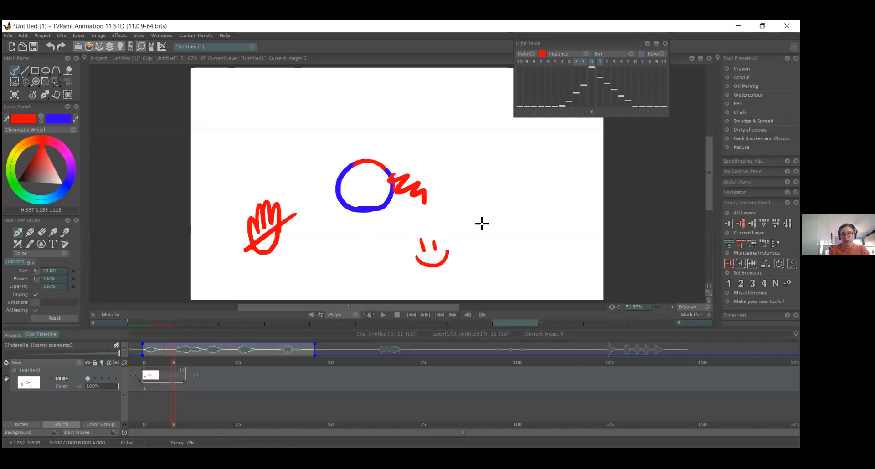
left_click_drag(483, 215, 482, 225)
left_click_drag(477, 218, 476, 226)
mouse_move(489, 217)
left_mouse_down()
mouse_move(489, 226)
mouse_move(498, 223)
left_mouse_up()
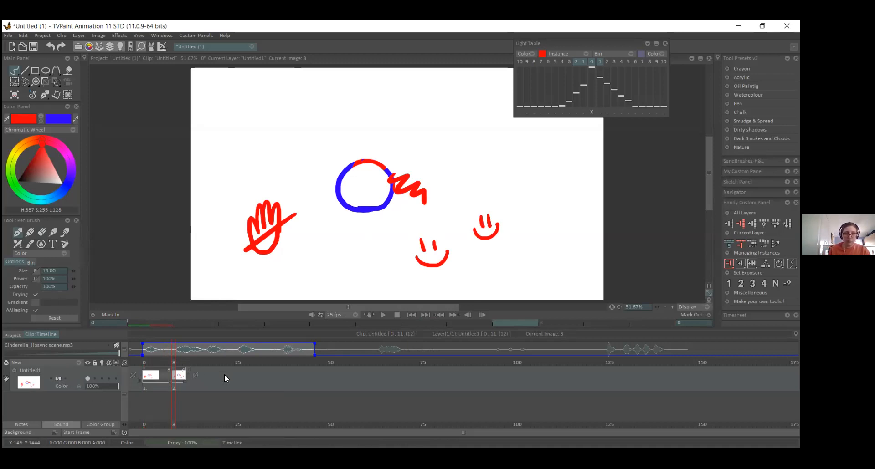
- Extend the layer to 14 frames and add a red dot below the drawing at frame 11
left_click(185, 362)
left_click_drag(186, 378, 193, 381)
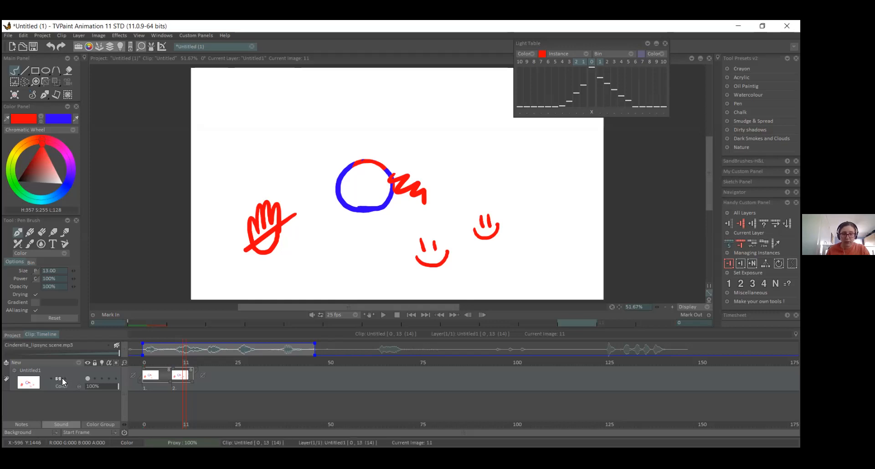
left_click(310, 274)
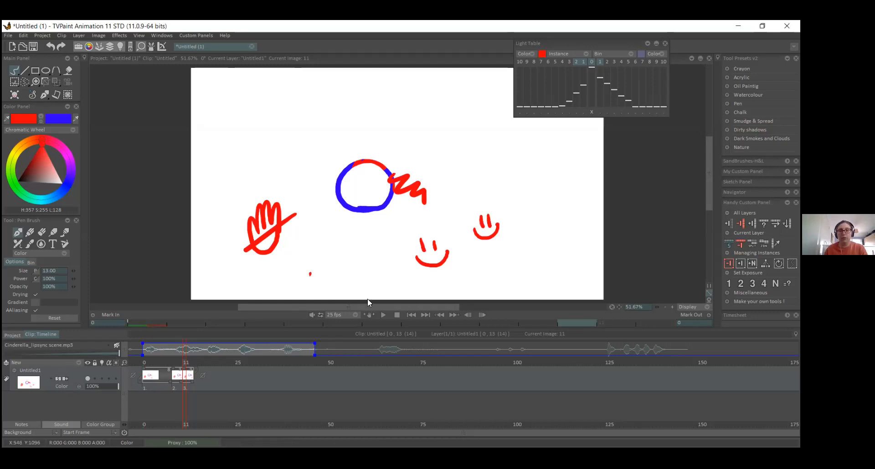
- Delete the layer's instances from frame 8 onward
left_click(174, 387)
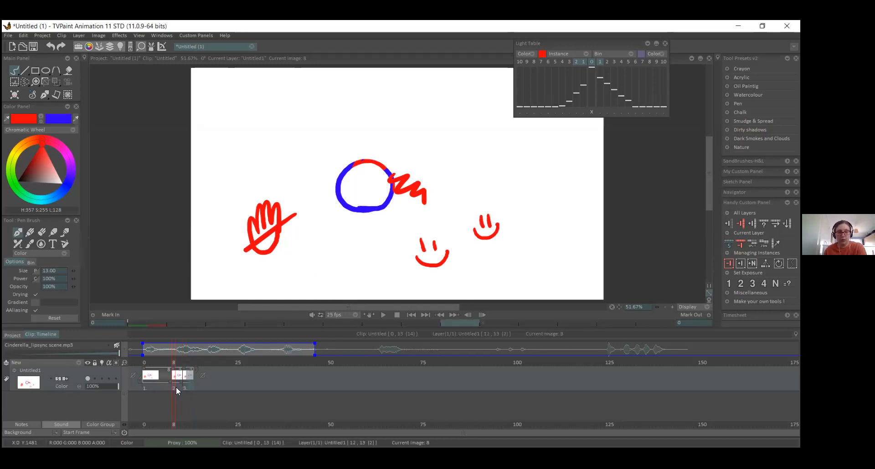
key("Delete")
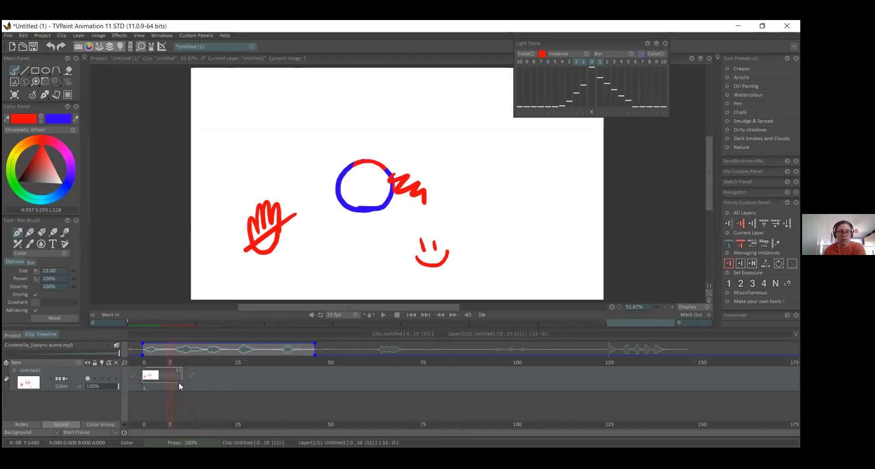
- Draw red strokes on the blank canvas at frame 10, and undo them
left_click(180, 363)
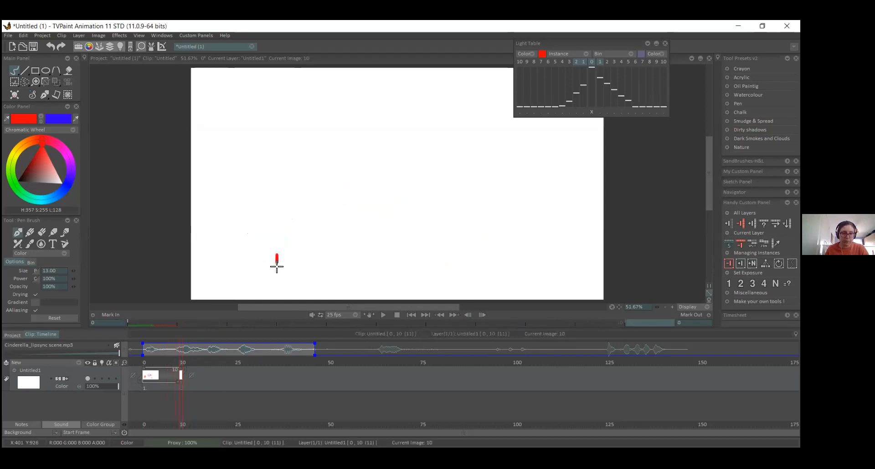
left_click_drag(313, 240, 312, 257)
key("ctrl+z")
key("ctrl+z")
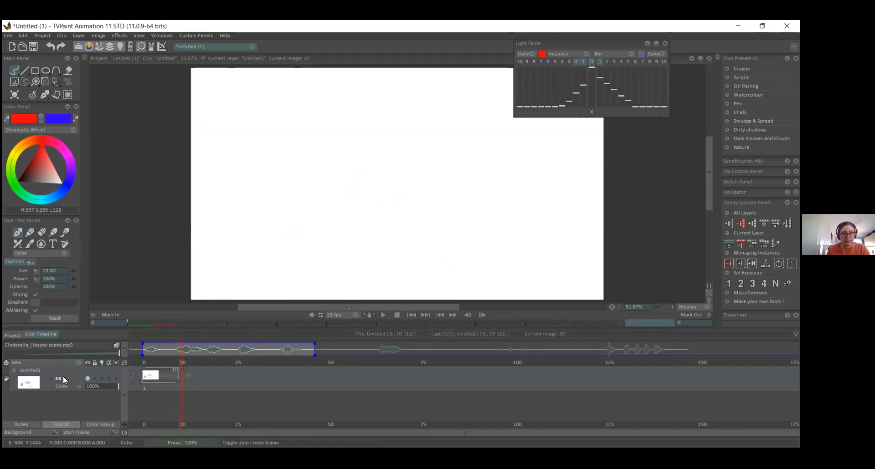
- With auto create frame on, draw two short slanted red strokes at frame 10, just past the layer's end
left_click_drag(179, 366, 175, 366)
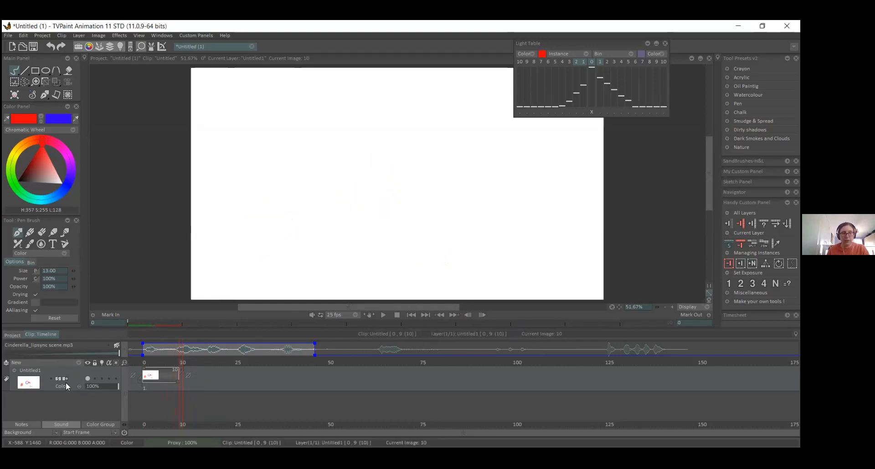
left_click(178, 387)
left_click(181, 390)
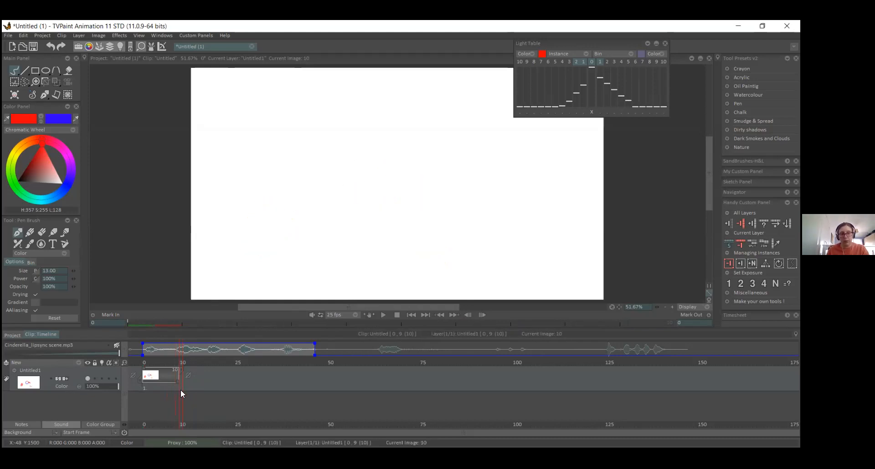
mouse_move(284, 214)
left_mouse_down()
mouse_move(306, 203)
mouse_move(311, 218)
left_mouse_up()
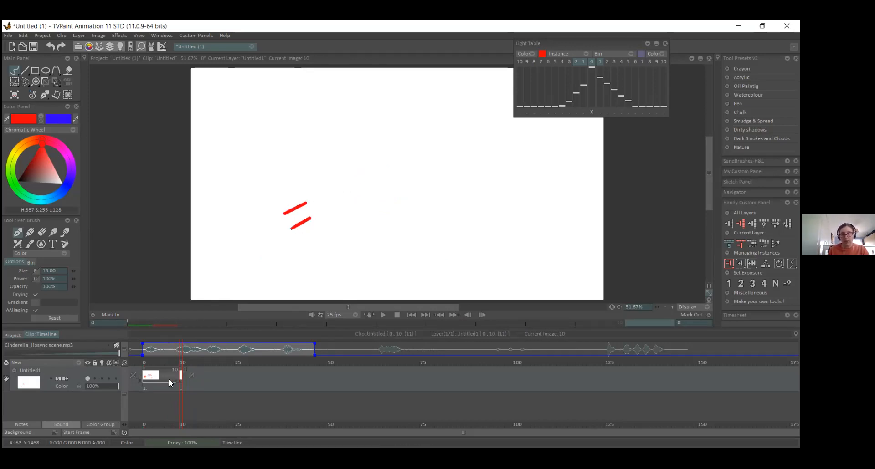
- Delete the frame 10 instance holding the two slanted red strokes and return to frame 0 of the layer
scroll(146, 381, "up", 2)
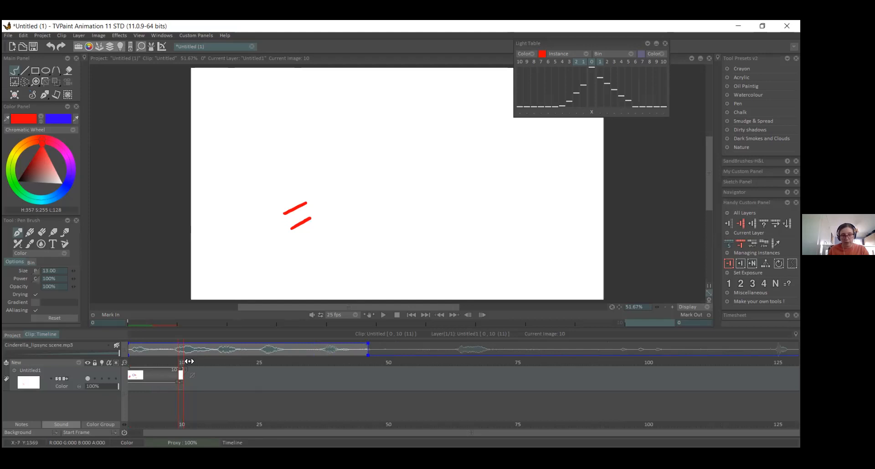
key("Right")
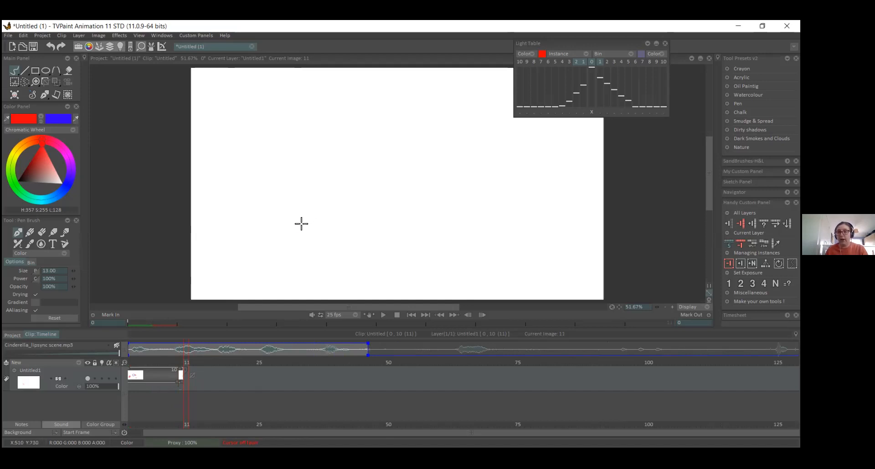
left_click(180, 387)
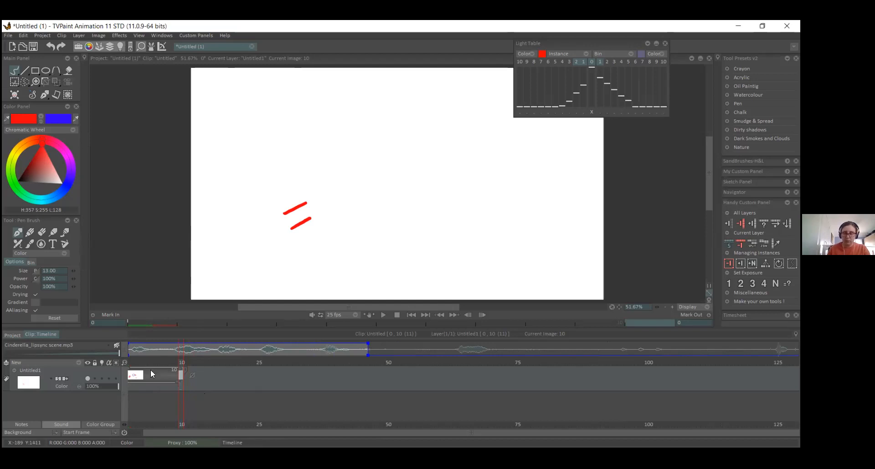
left_click(179, 409)
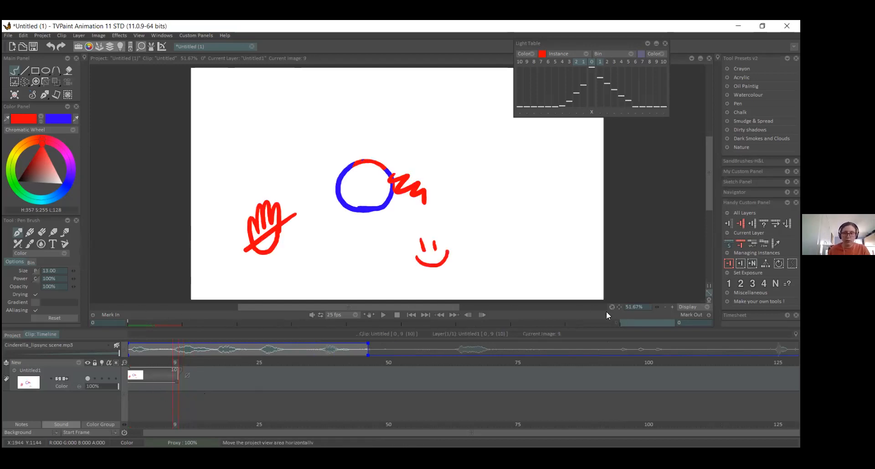
left_click(618, 308)
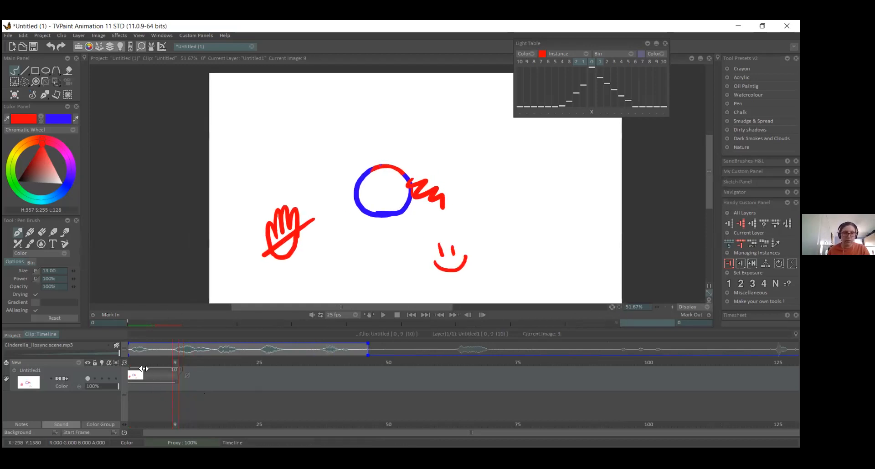
left_click(130, 387)
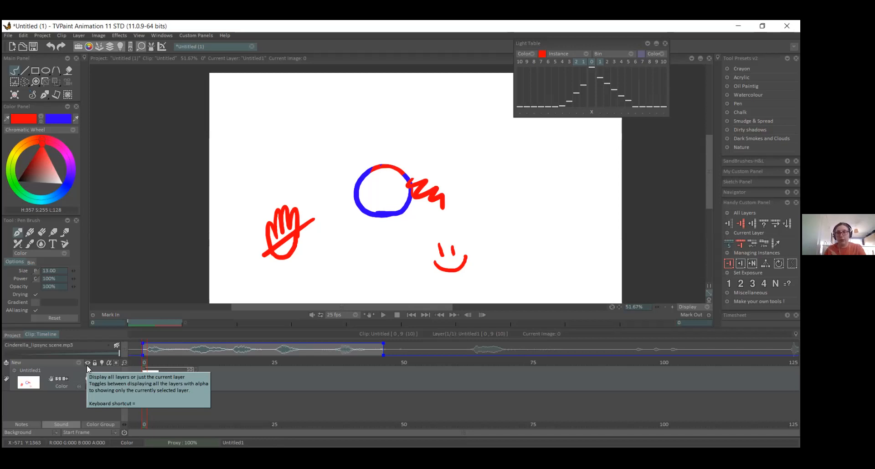
- Collapse the Untitled1 layer in the timeline and expand it again
left_click(15, 373)
left_click(15, 373)
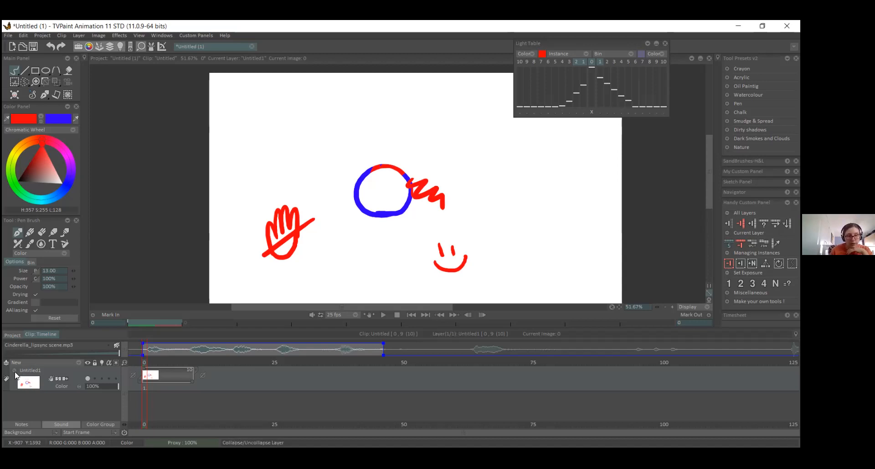
left_click(15, 371)
left_click(14, 371)
left_click(15, 370)
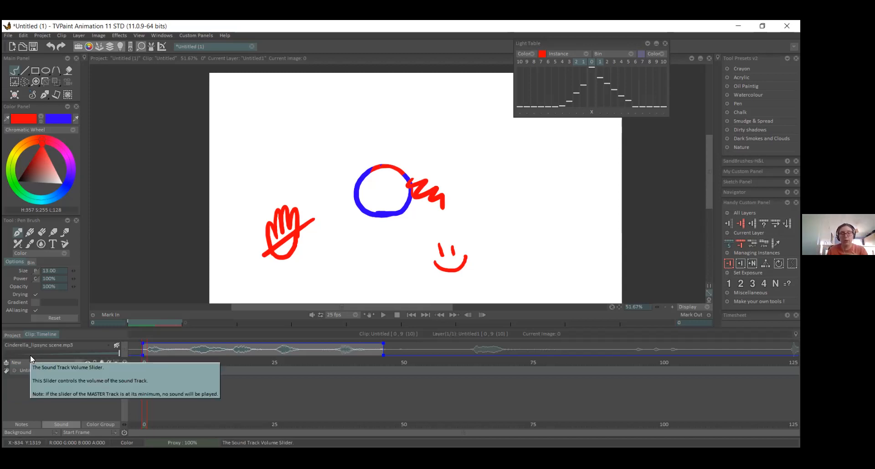
left_click(14, 371)
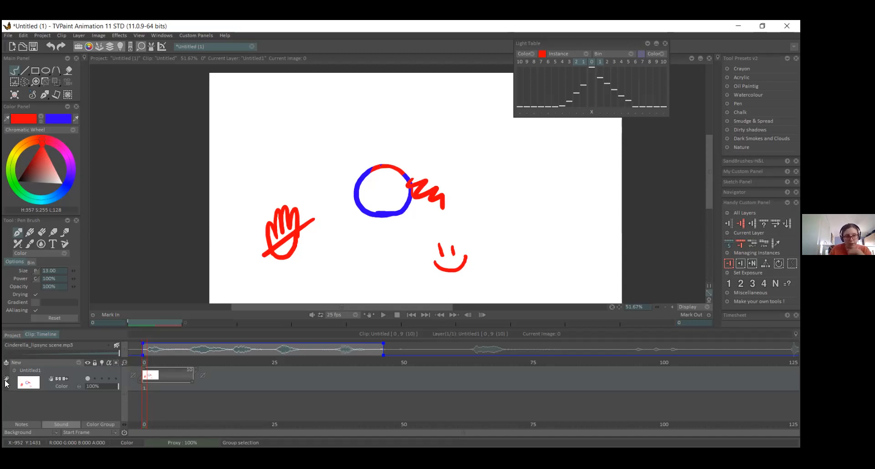
- Assign the Untitled1 layer to the Light Green colour group, extend it to 37 frames and return to frame 0
left_click(6, 381)
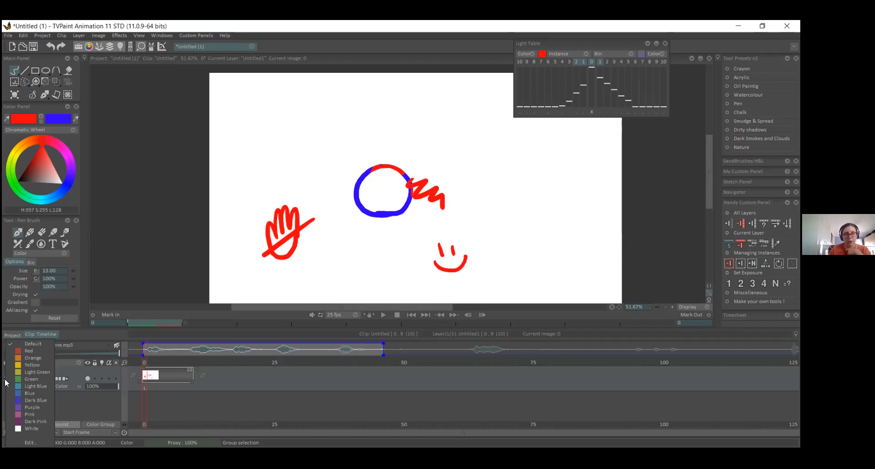
left_click(39, 373)
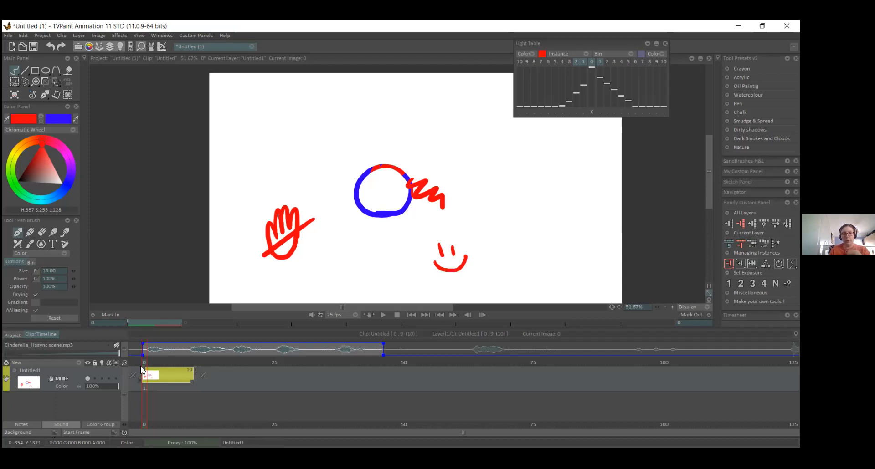
left_click_drag(193, 381, 332, 376)
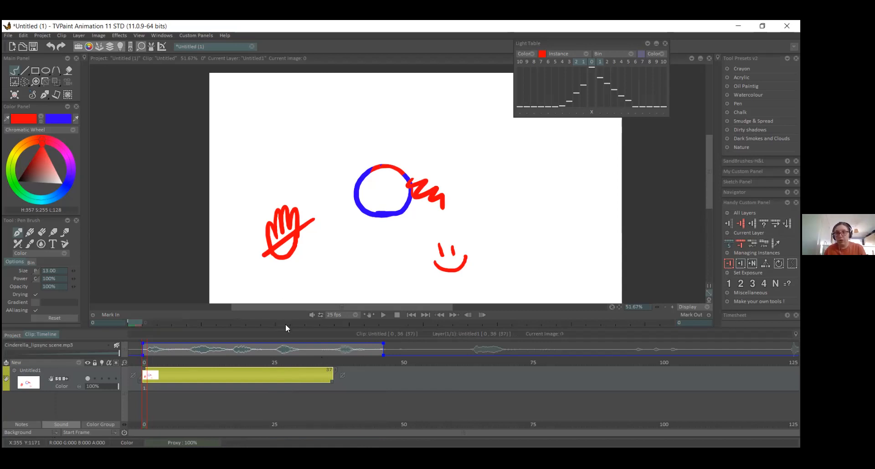
left_click(285, 362)
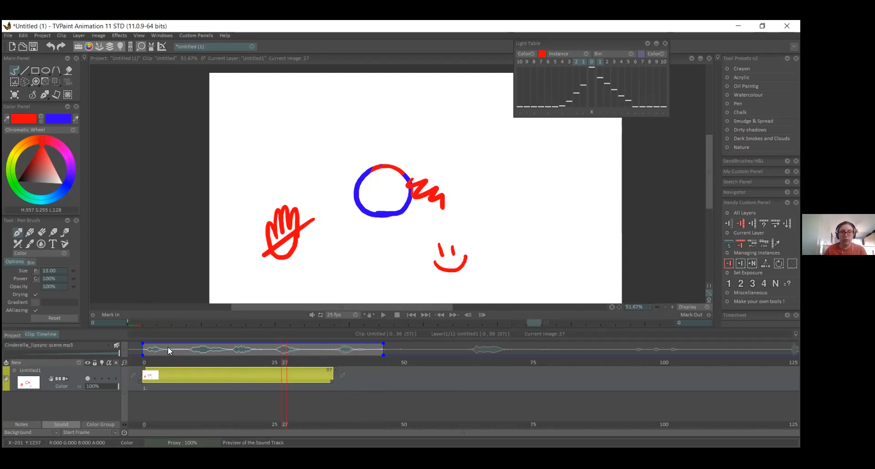
left_click(150, 362)
left_click(145, 362)
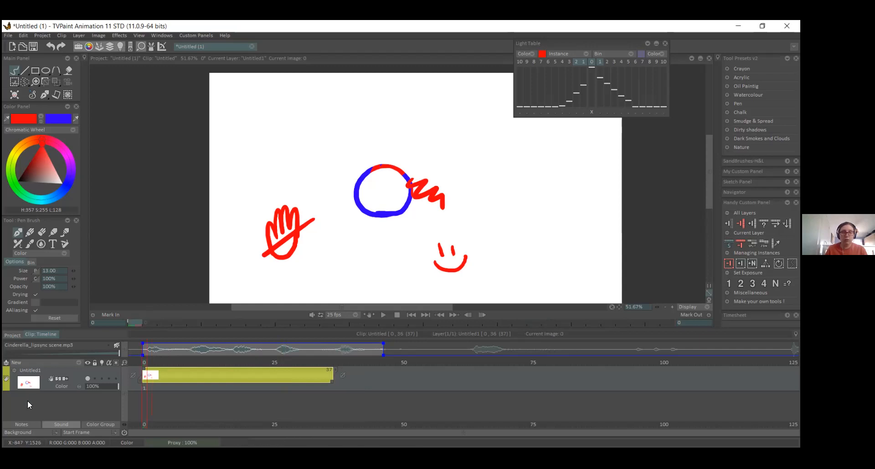
- Change the Untitled1 layer's colour group to Green and shorten the layer to 21 frames
left_click(5, 382)
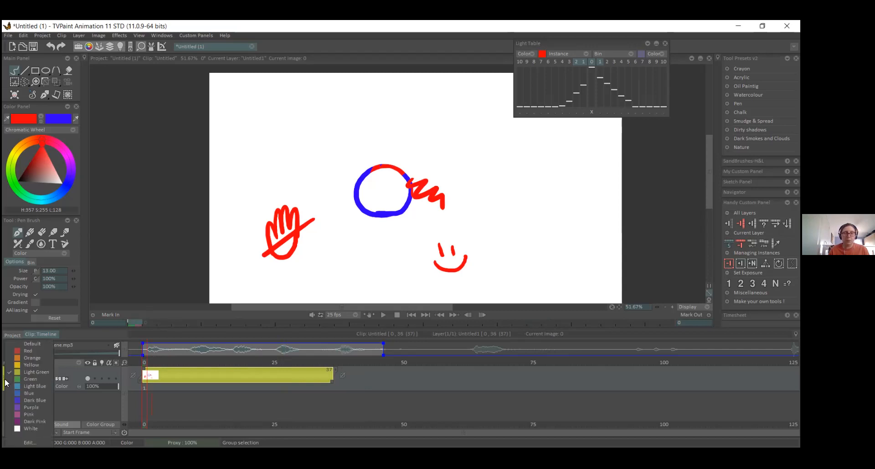
left_click(34, 379)
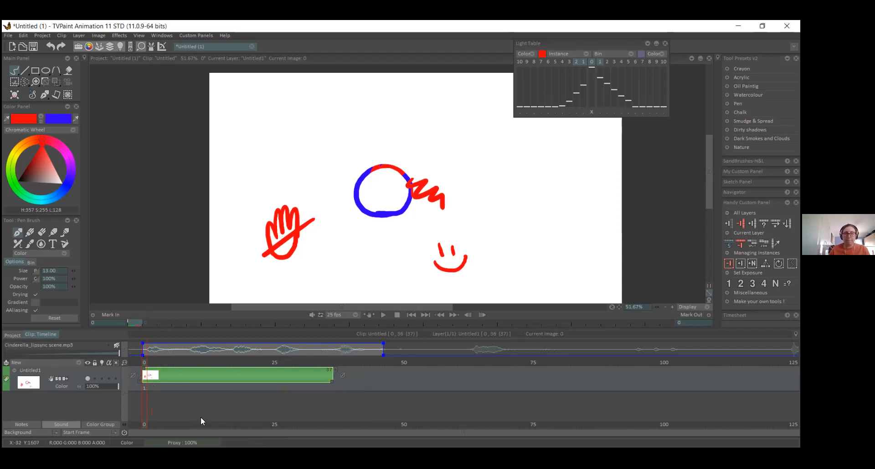
left_click_drag(334, 381, 248, 381)
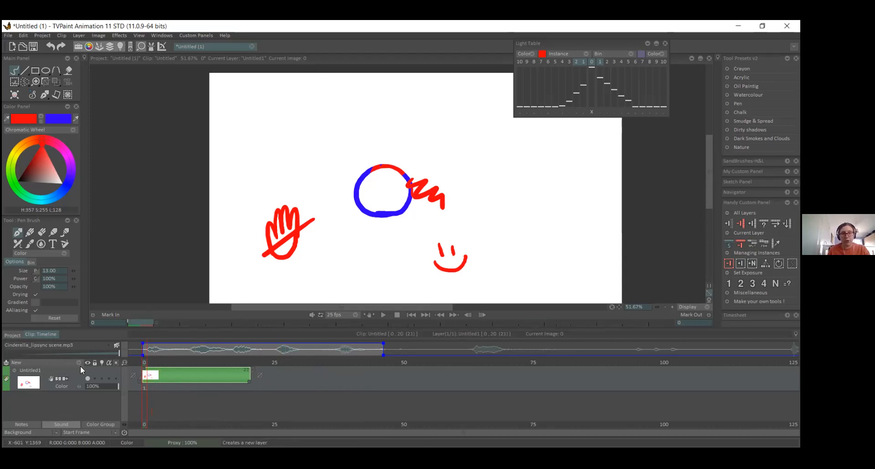
- Add a new Anim Layer, extend it to 4 frames, and undo the layer
left_click(56, 362)
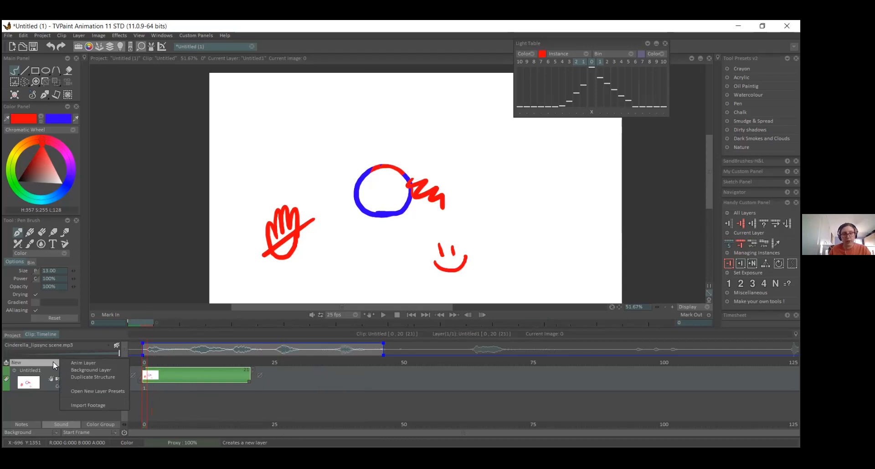
left_click(118, 362)
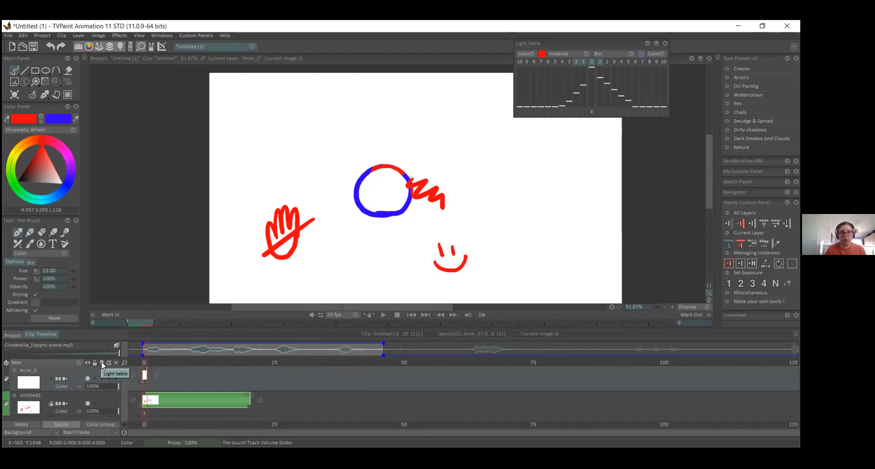
left_click_drag(147, 379, 157, 377)
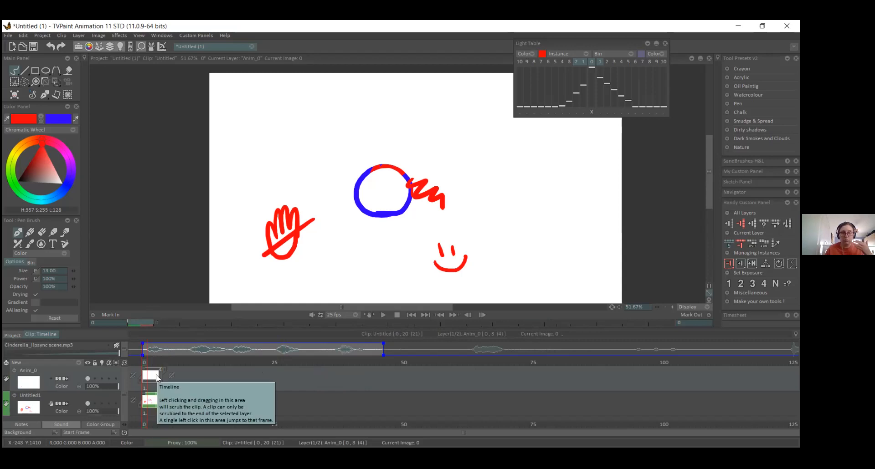
left_click(172, 376)
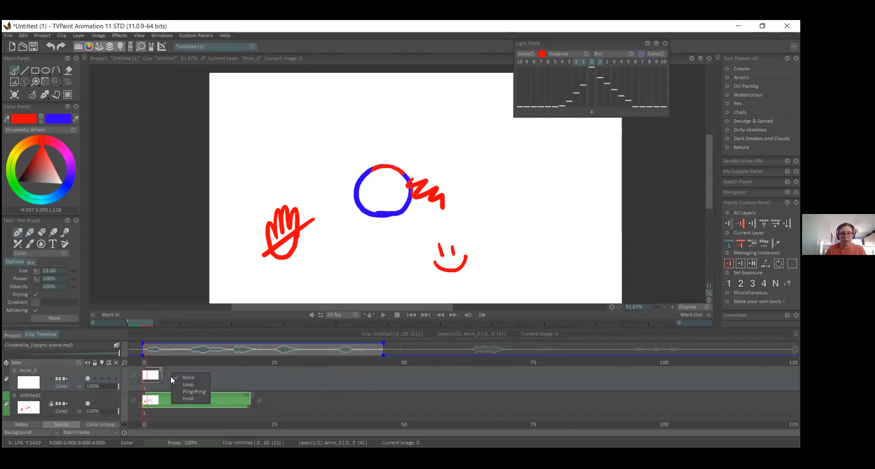
left_click(208, 376)
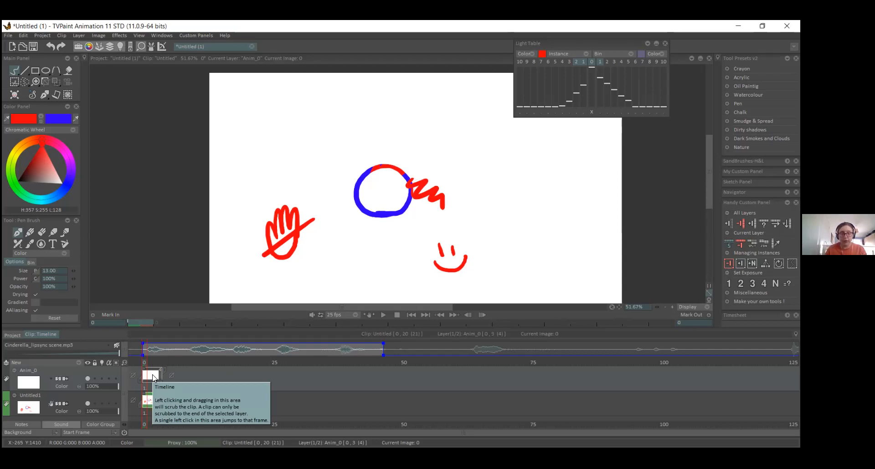
left_click_drag(159, 380, 83, 345)
key("ctrl+z")
- Add a new Background Layer beneath the Untitled1 layer
left_click(78, 363)
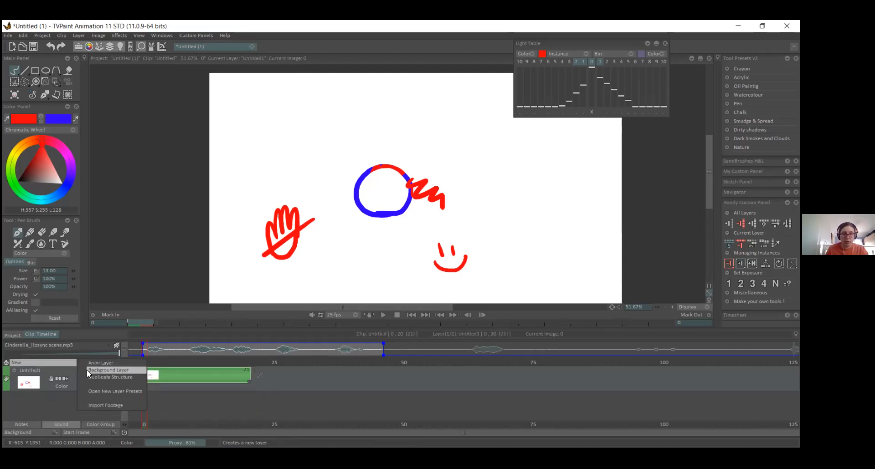
left_click(90, 371)
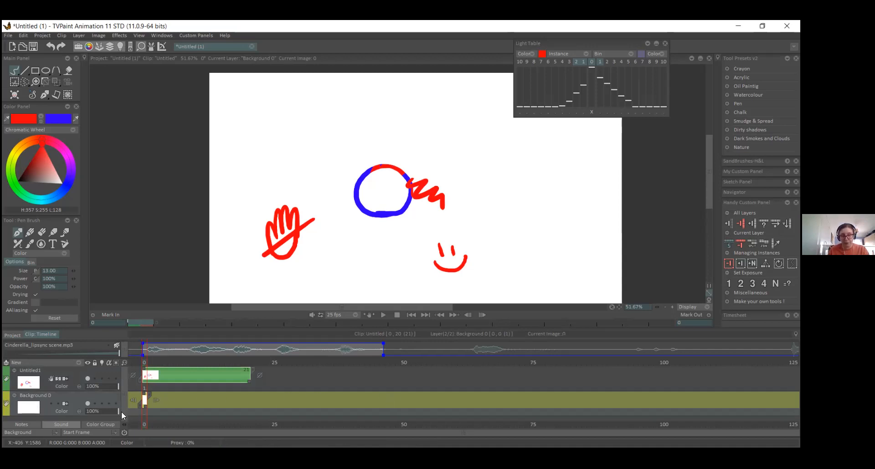
- Clear the drawing on the Untitled1 layer and shorten the layer to 9 frames
left_click(60, 378)
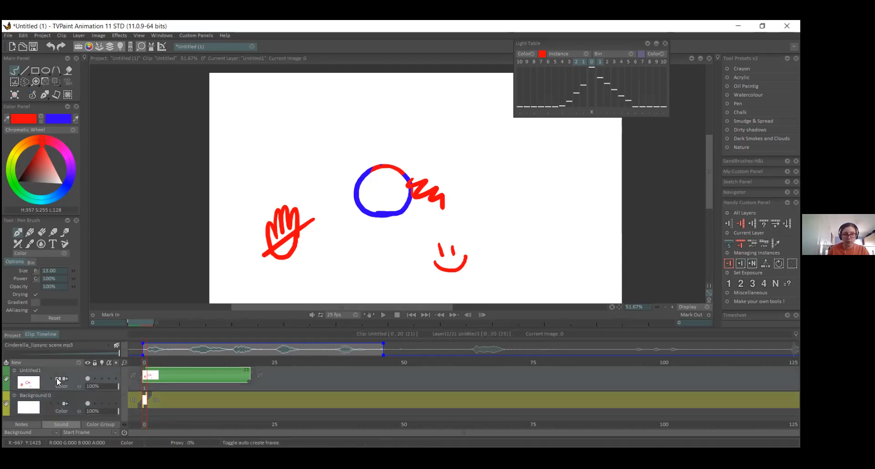
key("BackSpace")
left_click_drag(254, 378, 188, 376)
- Switch to the Pencil Brush and make Background 0 the current layer
left_click(29, 234)
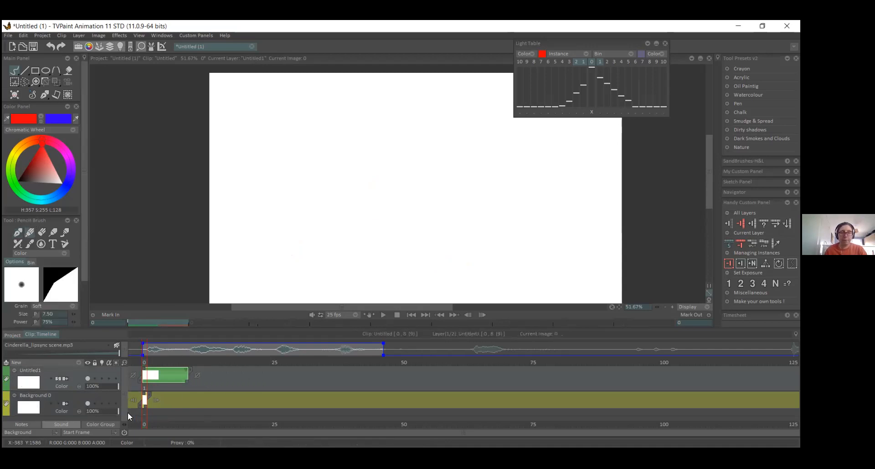
left_click(107, 396)
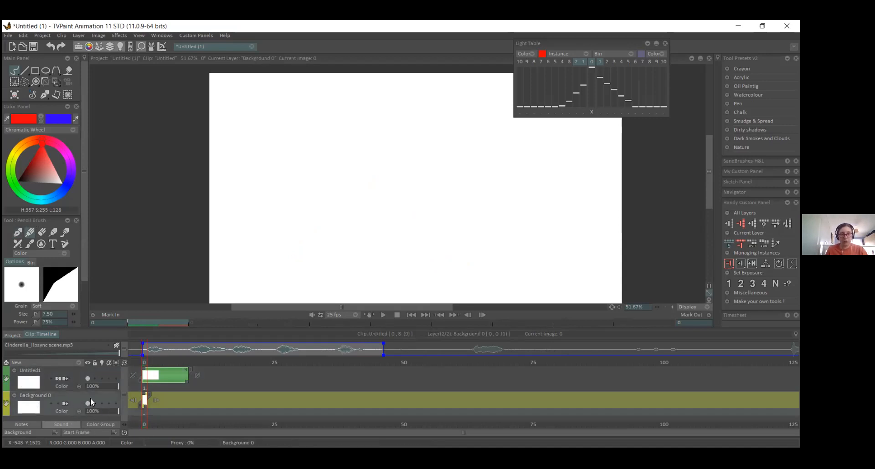
- Hide the sound track in the timeline and enlarge the timeline scale to show about 38 frames from frame 0
left_click_drag(122, 363, 130, 370)
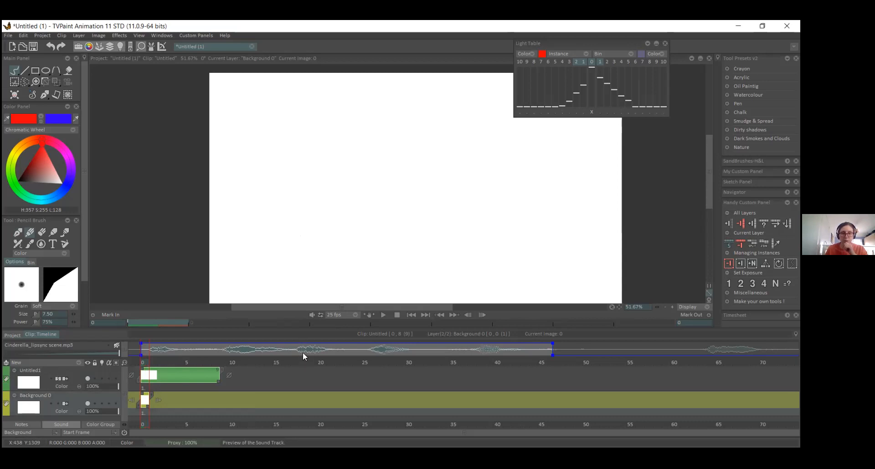
left_click_drag(306, 359, 307, 341)
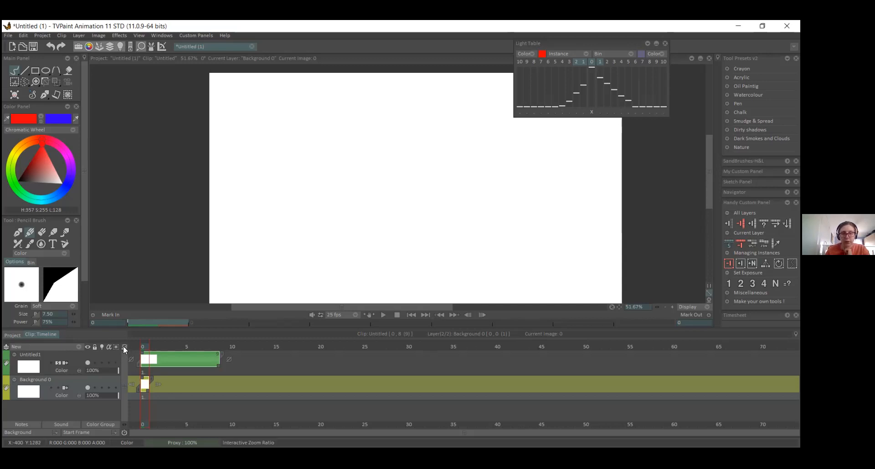
left_click_drag(123, 345, 145, 346)
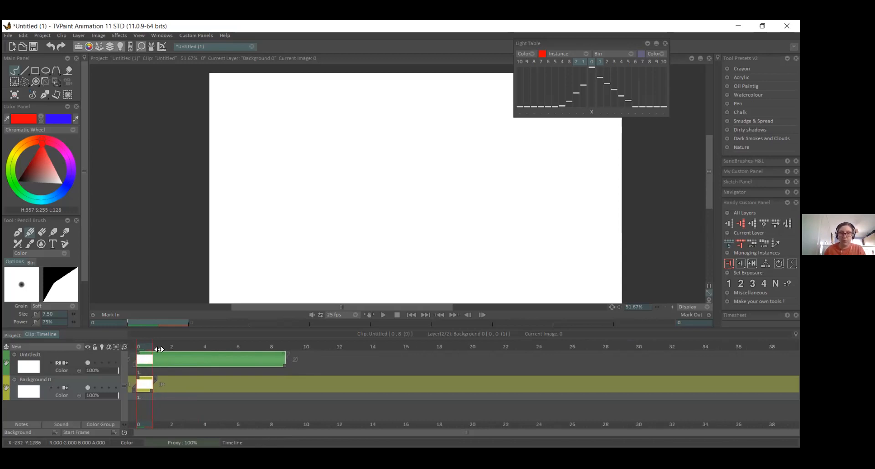
left_click(163, 346)
left_click_drag(162, 346, 135, 374)
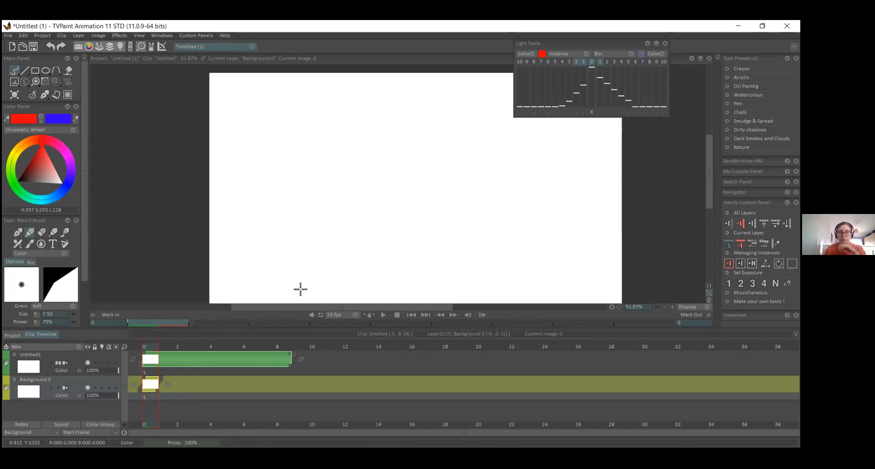
- Shift the Light Table panel slightly upward over the canvas and make Untitled1 the current layer
left_click_drag(619, 307, 614, 307)
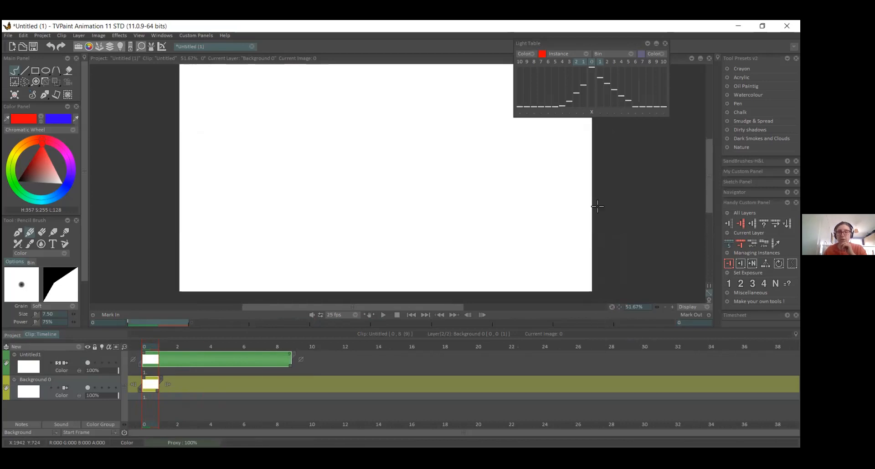
left_click_drag(615, 46, 624, 40)
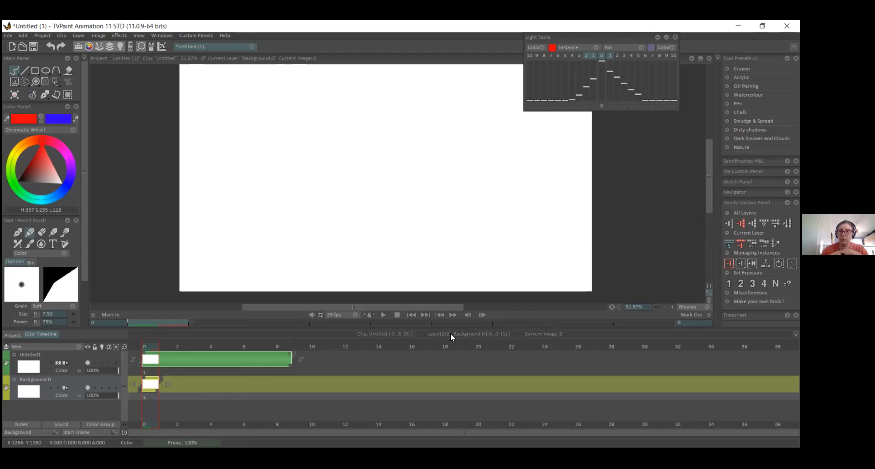
left_click(107, 355)
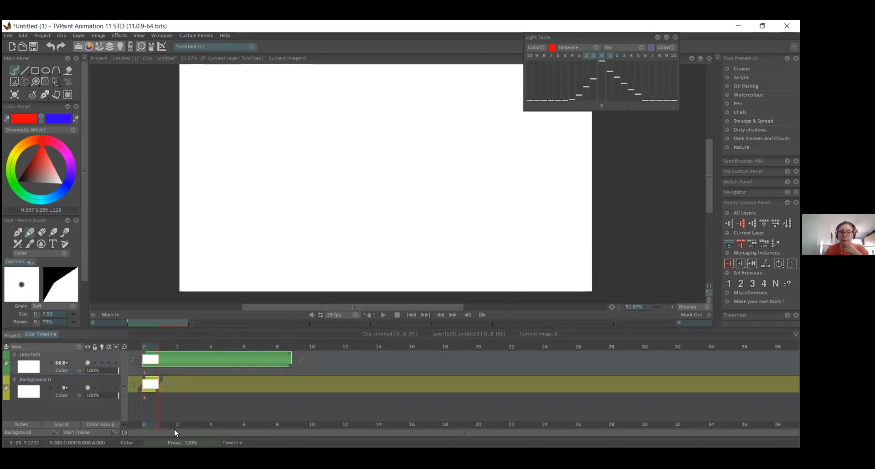
left_click_drag(619, 308, 617, 313)
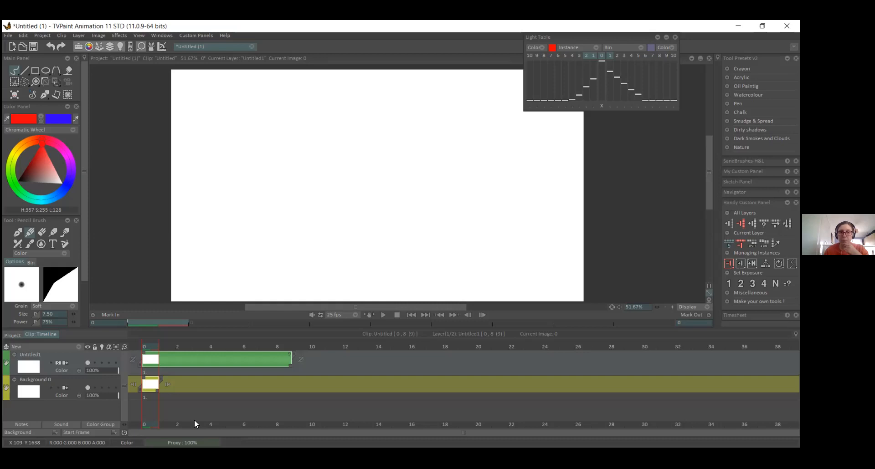
- Collapse and re-expand the Background 0 layer, and shorten the Untitled1 layer to 2 frames
left_click(13, 382)
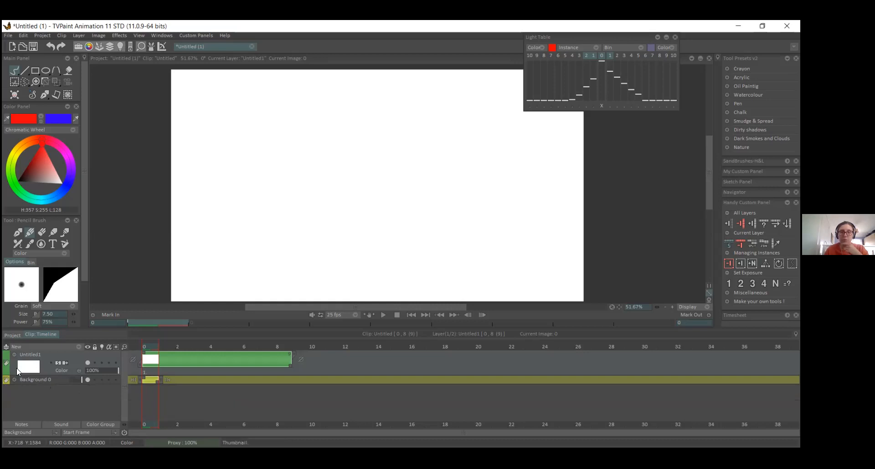
left_click(15, 380)
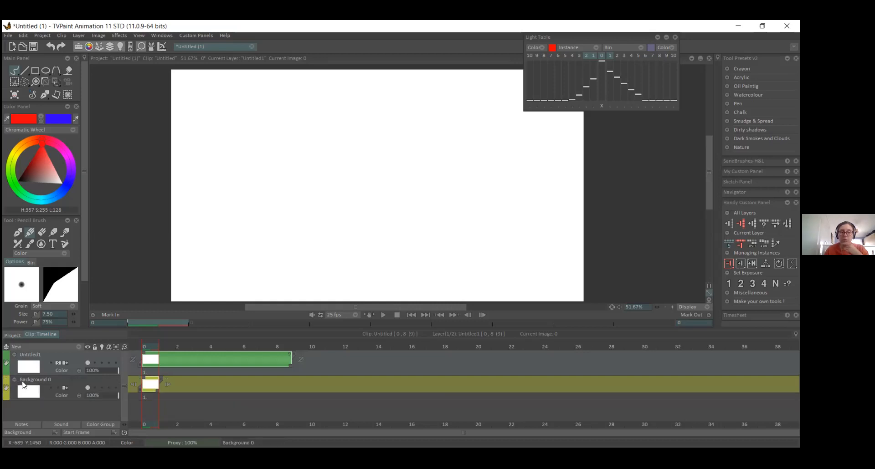
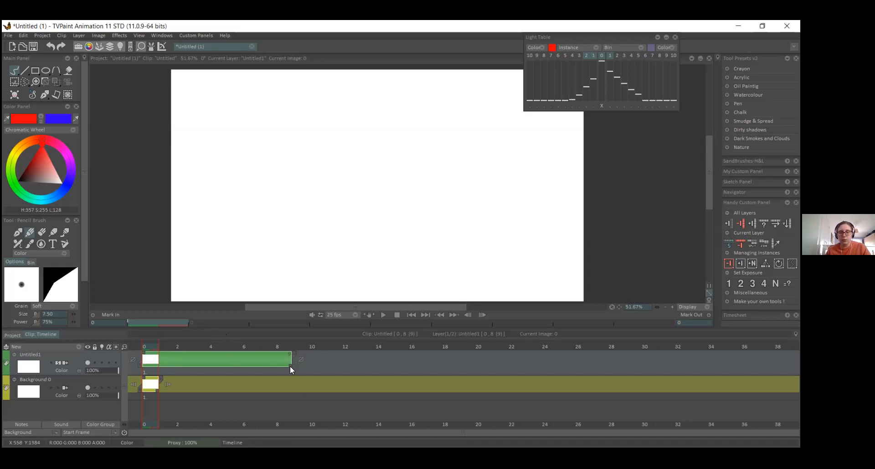
left_click_drag(289, 365, 196, 365)
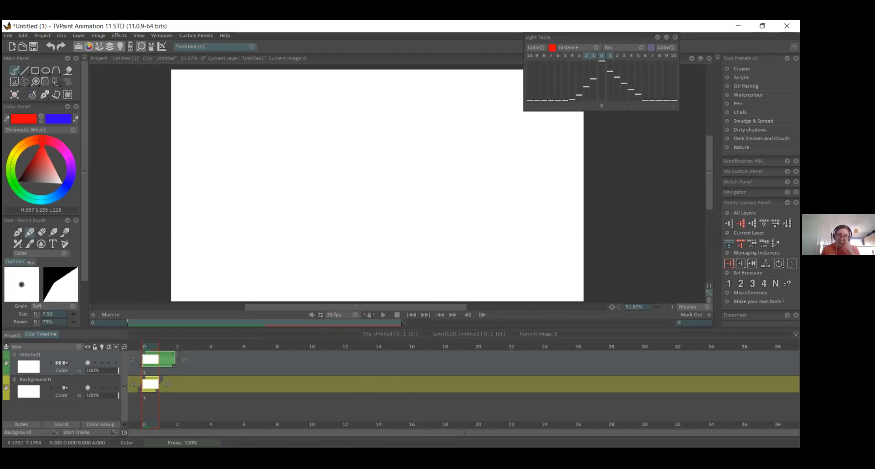
- Draw a small red circle with the Pencil Brush in the upper-left part of the canvas on the Untitled1 layer
left_click_drag(453, 306, 461, 310)
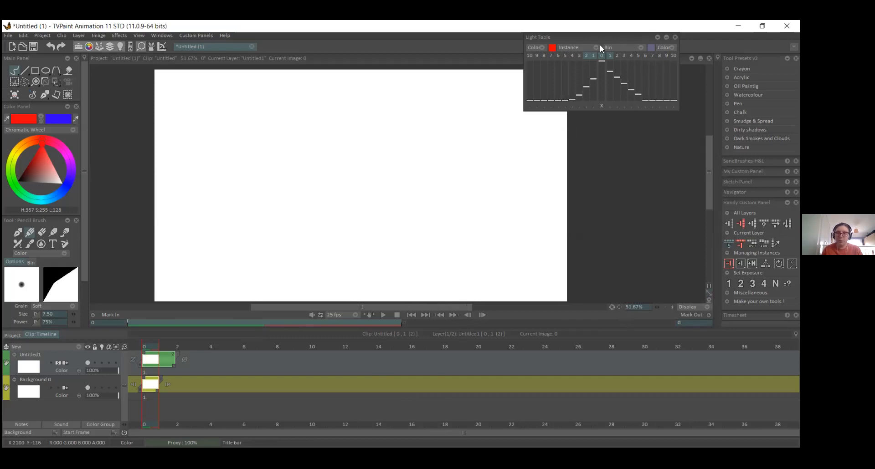
mouse_move(600, 45)
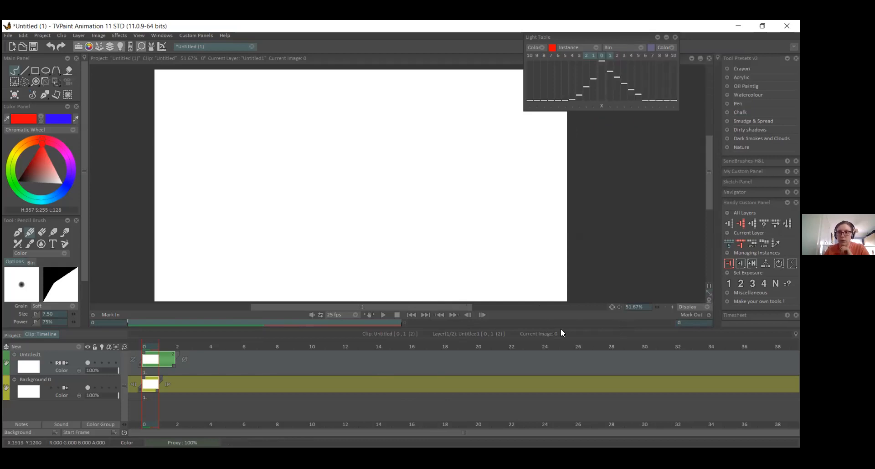
left_click(619, 307)
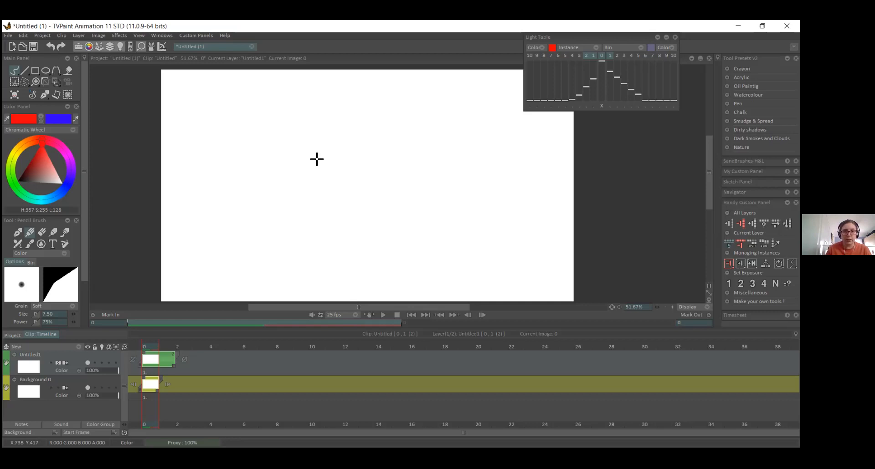
mouse_move(277, 139)
left_mouse_down()
mouse_move(275, 173)
mouse_move(300, 150)
mouse_move(267, 153)
left_mouse_up()
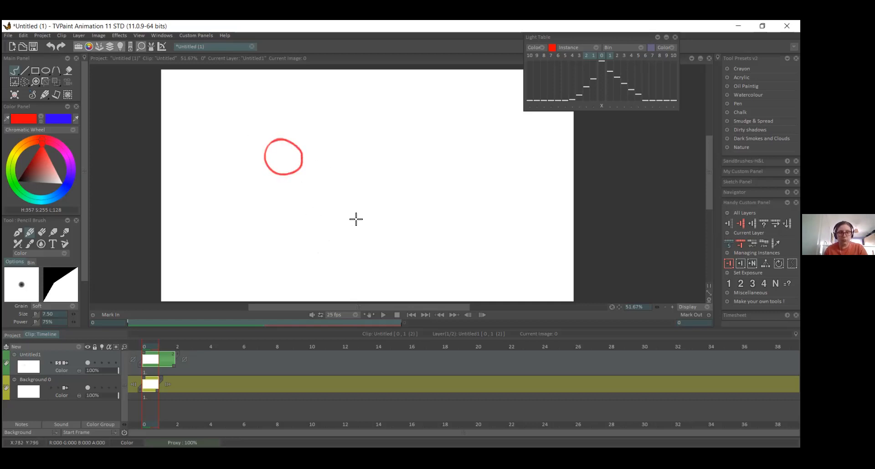
- Handwrite "Ctrl + Z" beside the circle with a backward arrow under it, and a letter U below
mouse_move(390, 153)
left_mouse_down()
mouse_move(387, 165)
mouse_move(402, 165)
left_mouse_up()
mouse_move(396, 160)
left_mouse_down()
mouse_move(422, 153)
mouse_move(457, 167)
left_mouse_up()
left_click_drag(453, 161, 488, 167)
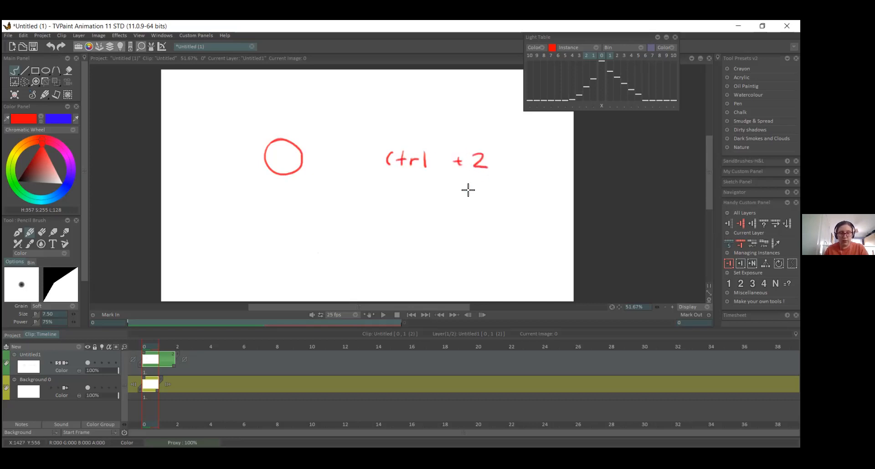
left_click_drag(410, 186, 384, 187)
mouse_move(433, 220)
left_mouse_down()
mouse_move(441, 236)
mouse_move(447, 221)
left_mouse_up()
- Undo the U and the arrowhead, restore them with Redo, and underline the U
key("ctrl+z")
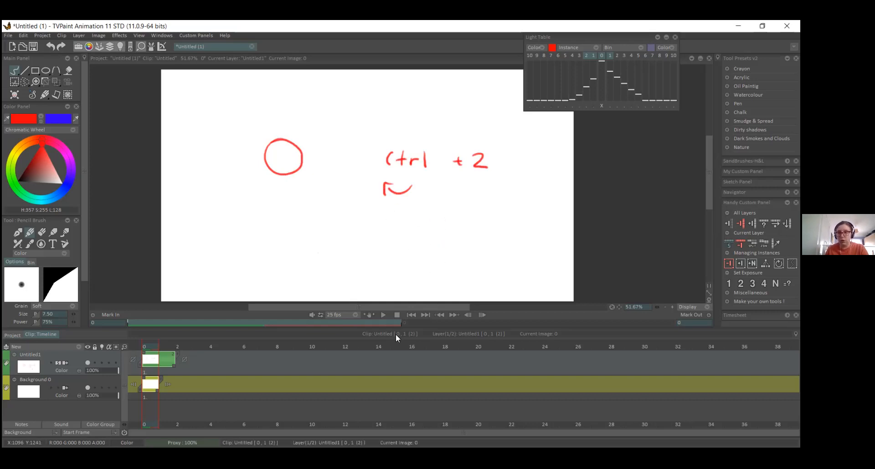
key("ctrl+z")
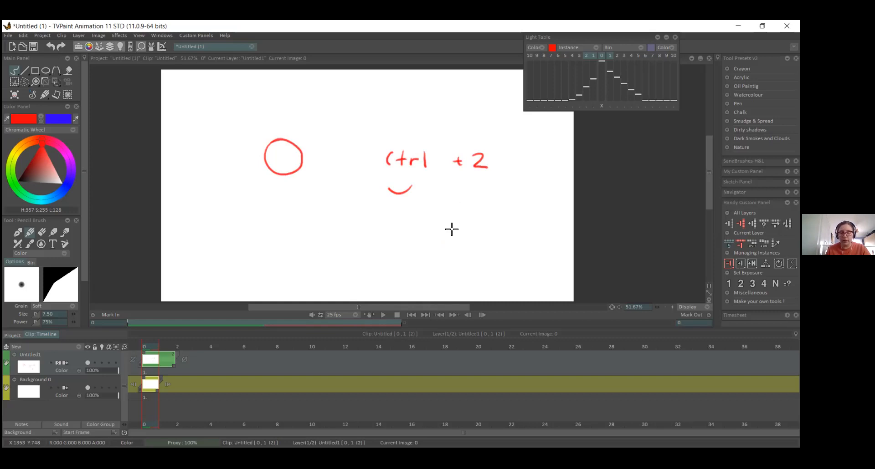
left_click(61, 46)
left_click(63, 44)
left_click_drag(427, 248, 455, 247)
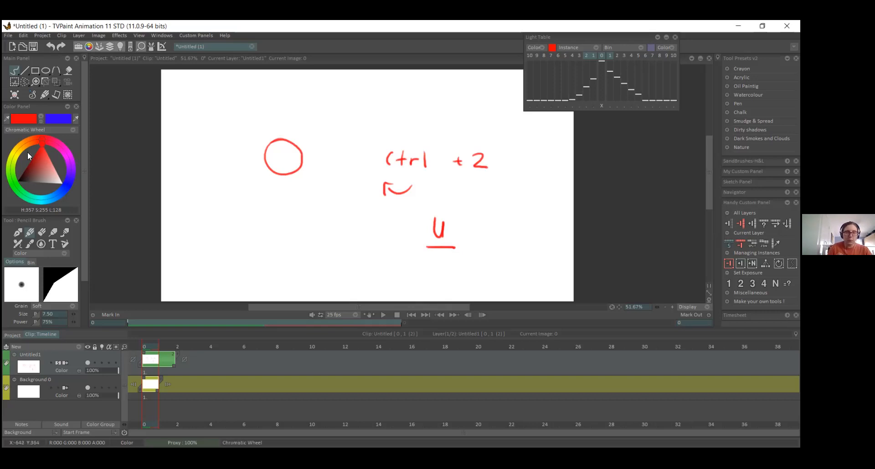
- Erase the red circle with the Eraser Brush
left_click(41, 233)
mouse_move(283, 140)
left_mouse_down()
mouse_move(263, 155)
mouse_move(268, 171)
mouse_move(267, 160)
mouse_move(271, 172)
mouse_move(296, 168)
mouse_move(284, 174)
mouse_move(301, 158)
mouse_move(301, 150)
left_mouse_up()
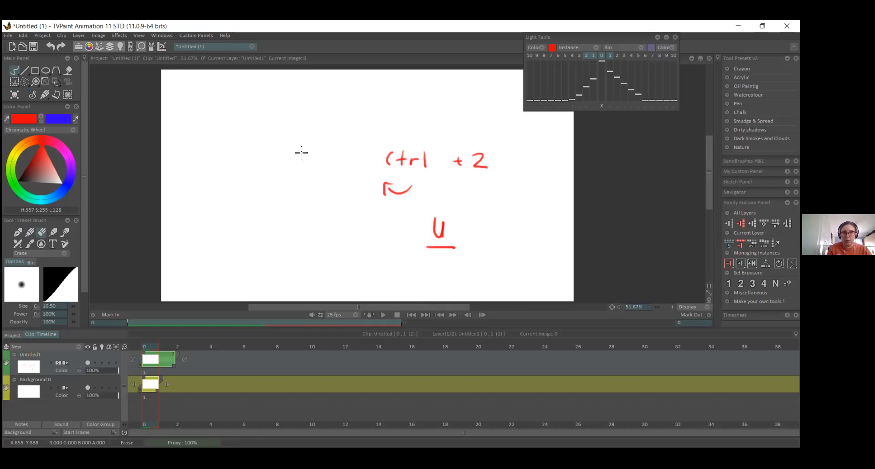
- Make a test mark with the Pen Brush, undo it and return to the Pencil Brush
left_click(17, 232)
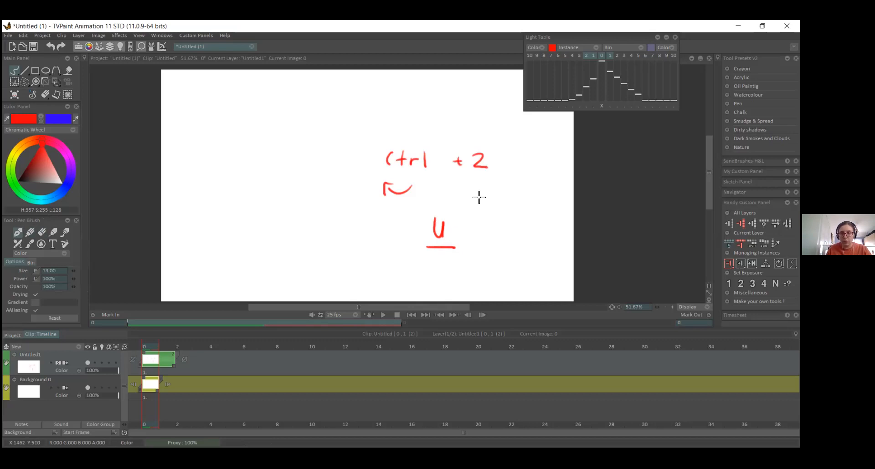
mouse_move(459, 195)
left_mouse_down()
mouse_move(444, 192)
mouse_move(456, 188)
mouse_move(457, 196)
left_mouse_up()
left_click(30, 232)
key("ctrl+z")
key("ctrl+z")
key("ctrl+z")
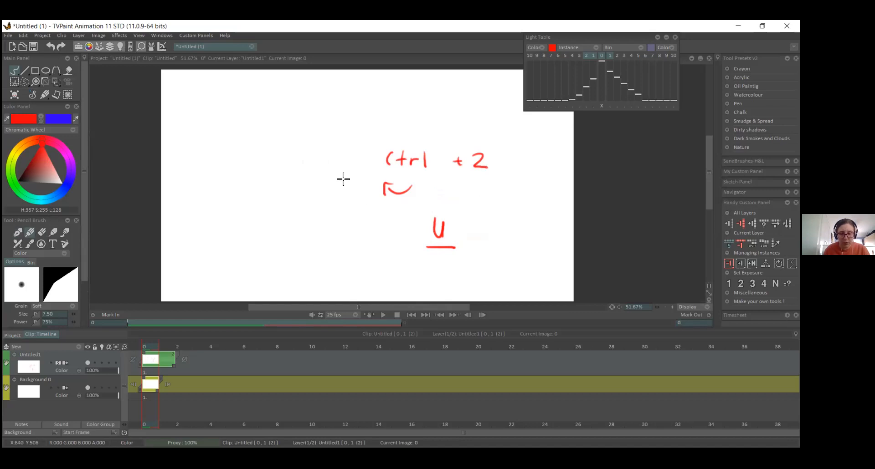
- Look through the Stroke drawing modes and handwrite a red E in the left half of the canvas
right_click(16, 72)
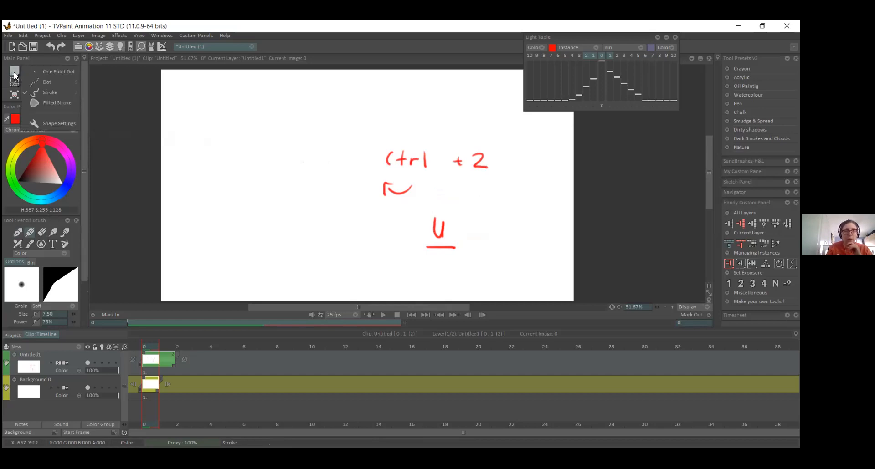
left_click(67, 93)
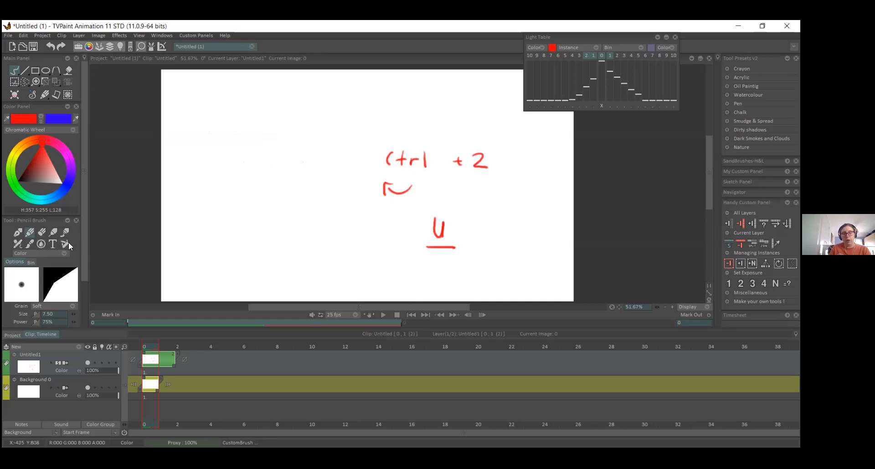
mouse_move(229, 195)
left_mouse_down()
mouse_move(244, 209)
mouse_move(241, 195)
left_mouse_up()
- Switch to the Eraser Brush and back to the Pen Brush, and underline the letter E
key("e")
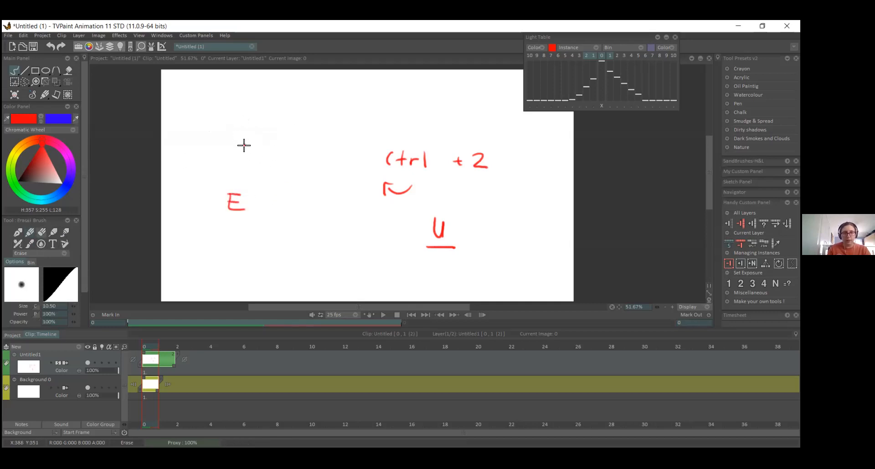
key("t")
key("u")
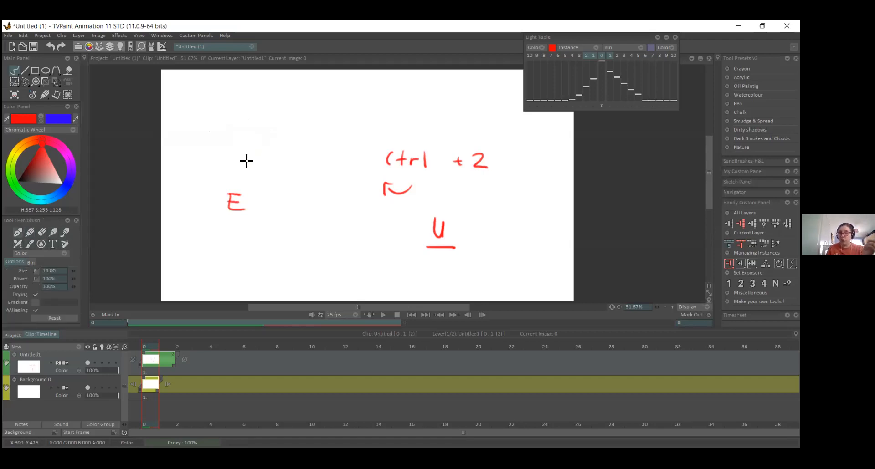
left_click_drag(222, 219, 255, 218)
key("ctrl+z")
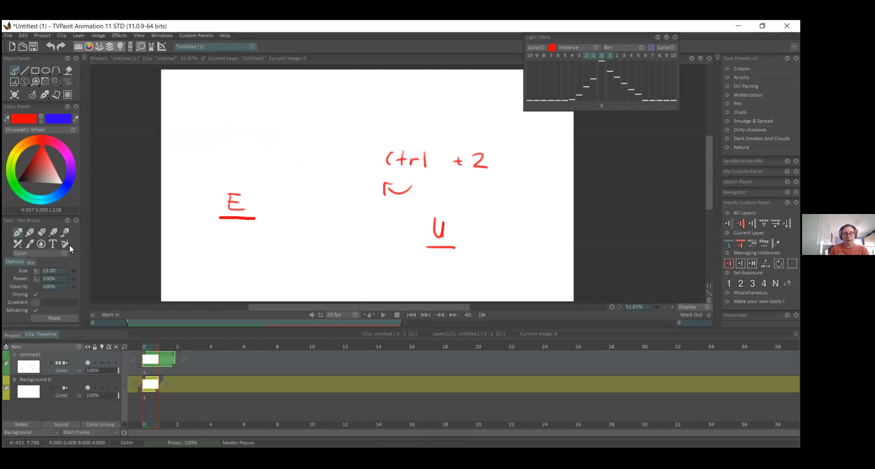
- Try several brush types in turn and draw a small squiggle below and right of the E with the Pencil Brush
left_click(17, 233)
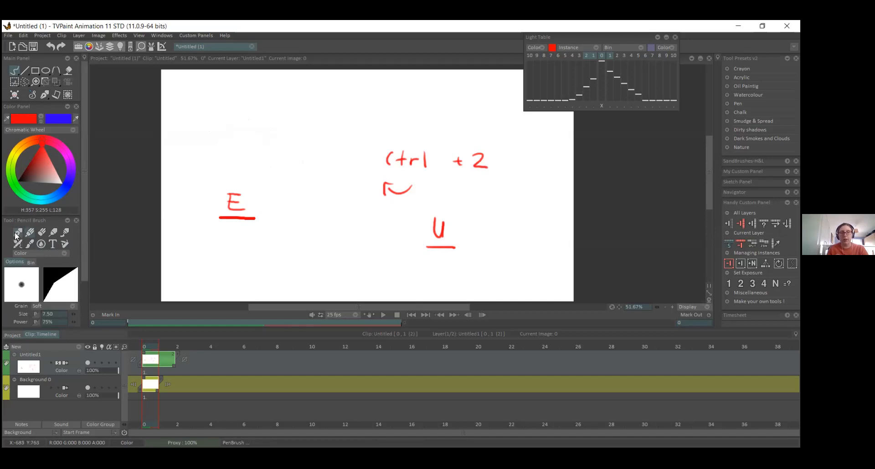
left_click(18, 234)
left_click(18, 245)
left_click(30, 245)
key("F8")
key("F9")
key("F10")
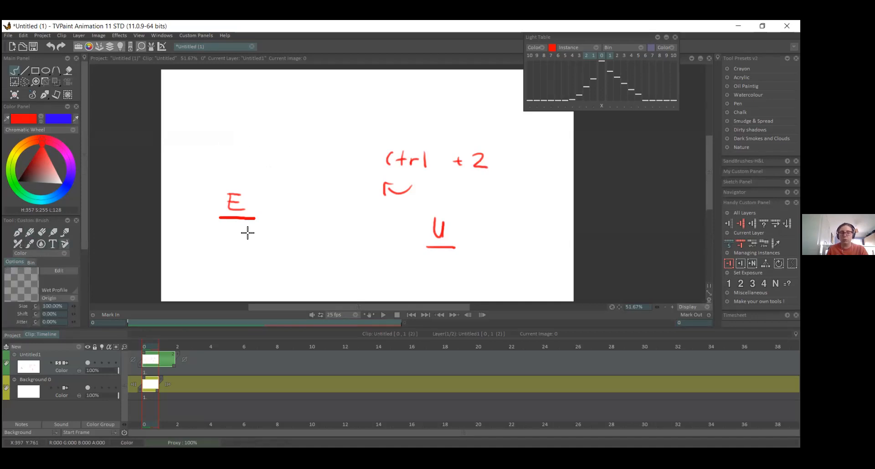
key("F1")
mouse_move(283, 258)
left_mouse_down()
mouse_move(303, 250)
mouse_move(309, 258)
left_mouse_up()
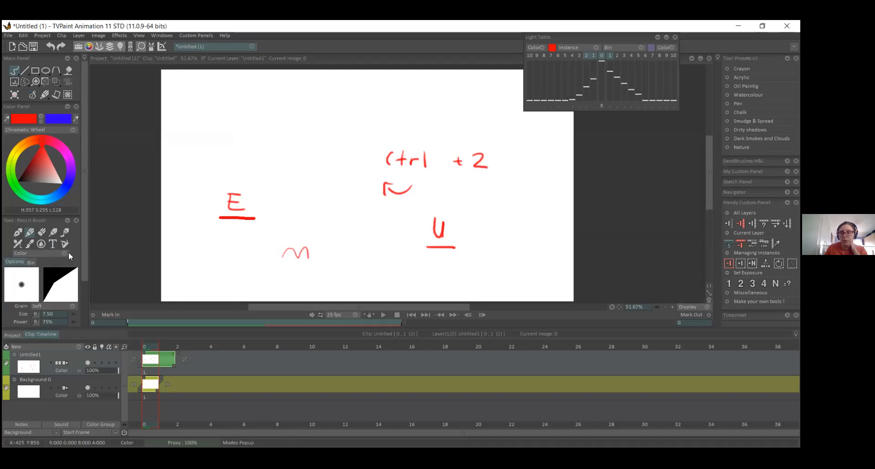
- Switch between the Pencil, Pen and Eraser brushes, erase the small squiggle and return to the Pen Brush
left_click(44, 244)
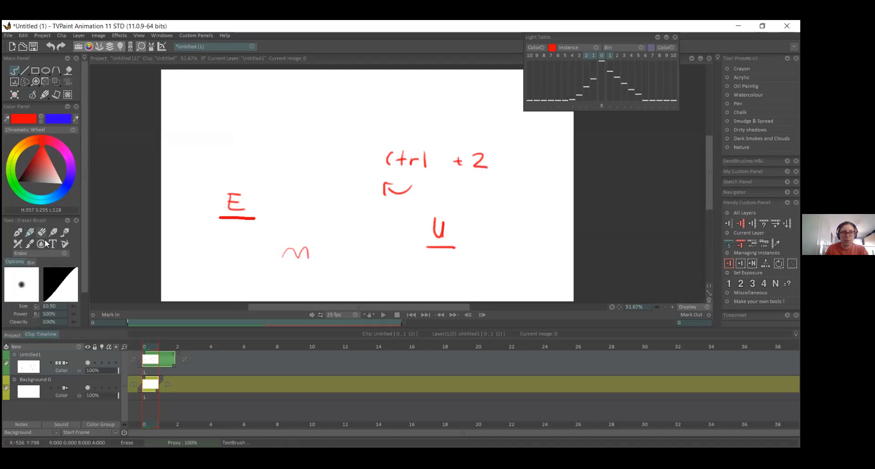
left_click(29, 233)
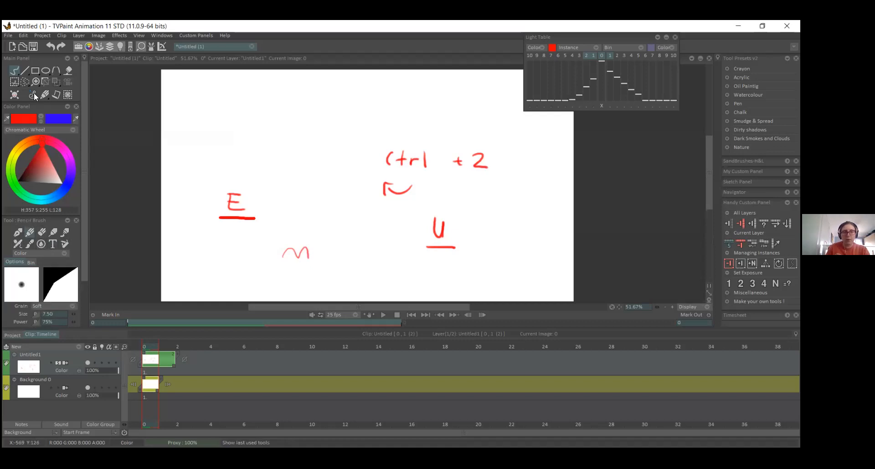
left_click(21, 236)
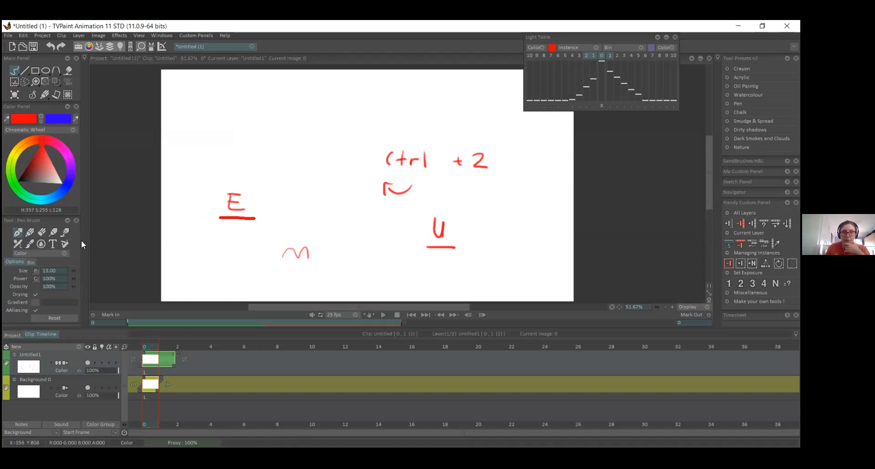
left_click(42, 232)
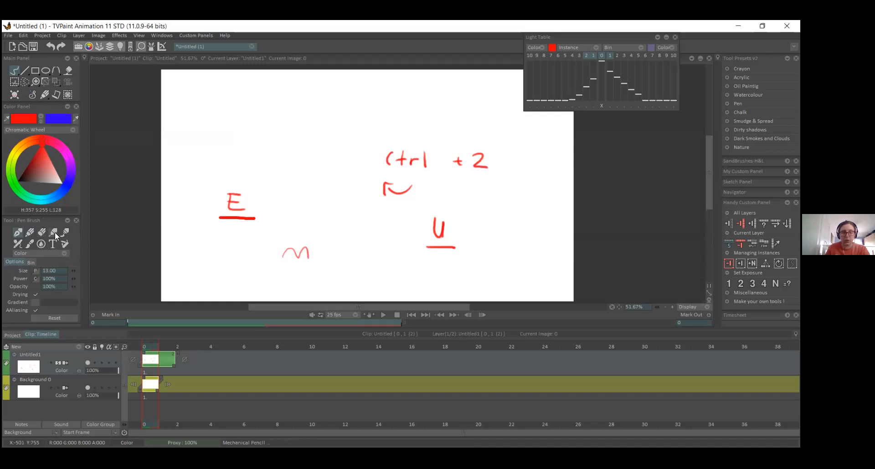
left_click_drag(285, 248, 309, 252)
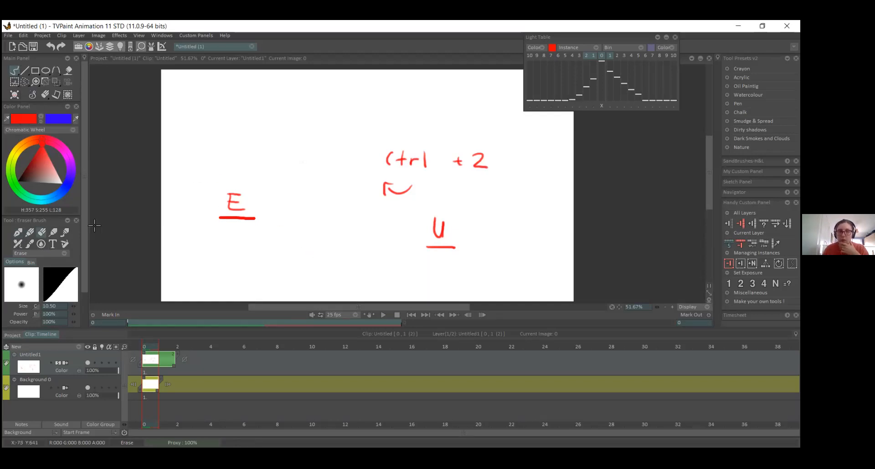
key("e")
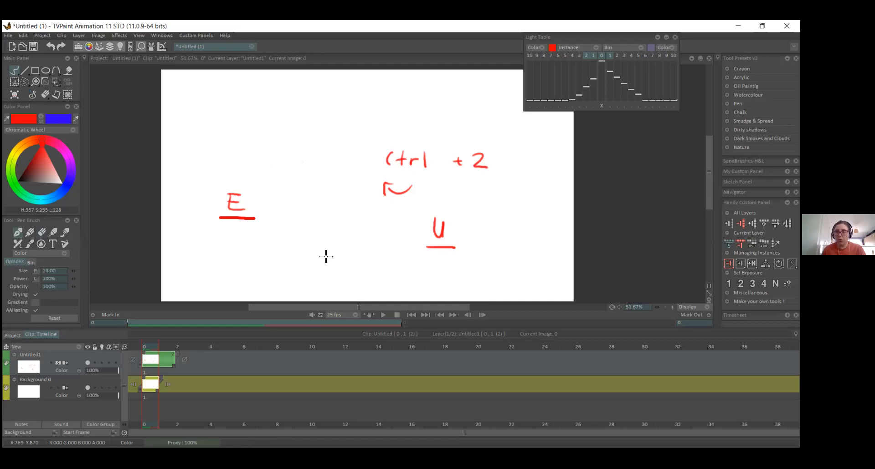
- Undo the erasing and all the handwritten letters and marks until only the red circle is left
left_click(50, 46)
left_click(50, 45)
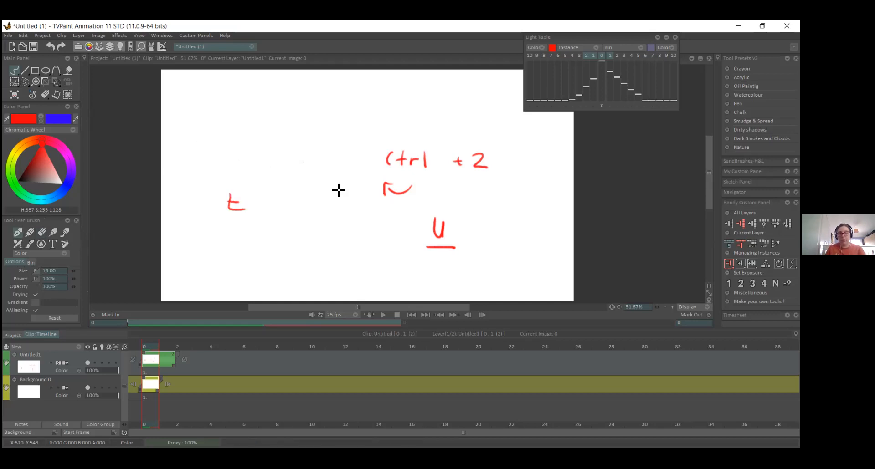
key("ctrl+z")
key("ctrl+z")
key("ctrl+z")
key("ctrl+z")
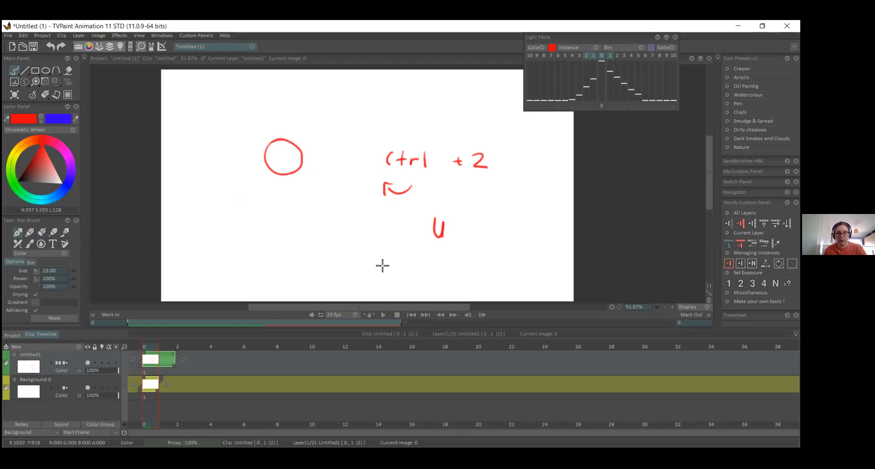
key("ctrl+z")
key("ctrl+z")
key("ctrl+z")
key("ctrl+z")
key("ctrl+z")
key("ctrl+z")
key("ctrl+z")
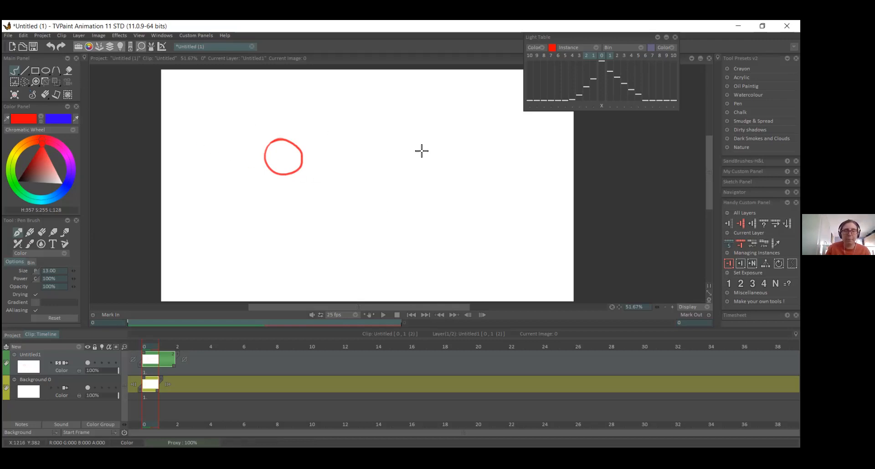
- Draw short crossing strokes over the upper-right edge of the circle with the Pen Brush
mouse_move(288, 151)
left_mouse_down()
mouse_move(299, 141)
mouse_move(303, 149)
left_mouse_up()
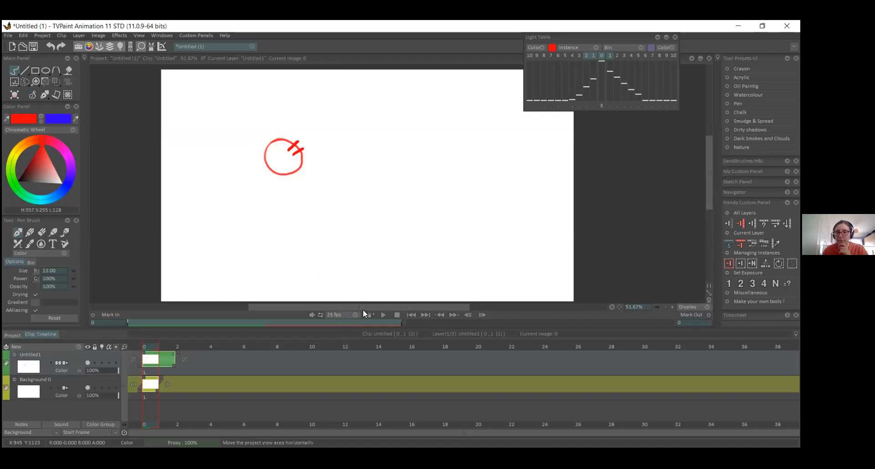
- Try Freehand Select by outlining the red circle and clearing the selection again
left_click_drag(357, 306, 360, 306)
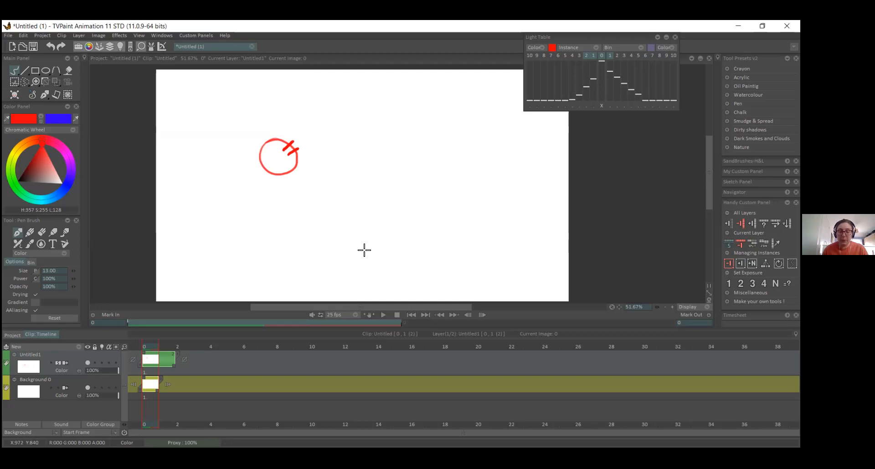
left_click(25, 84)
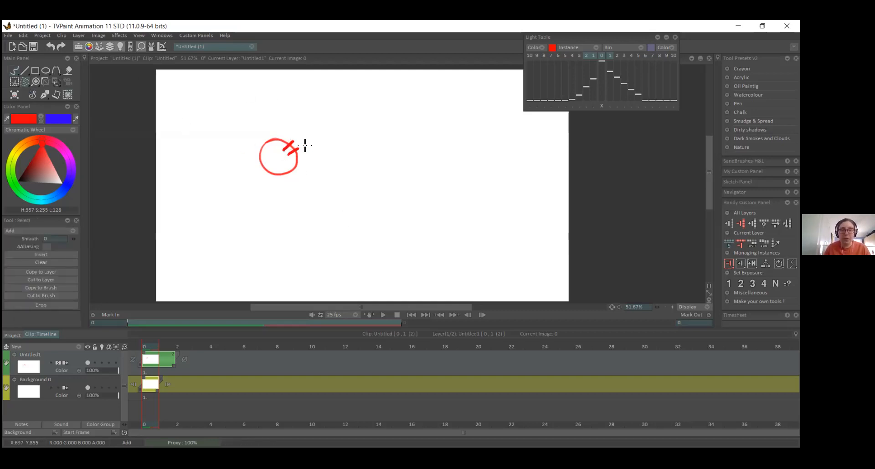
mouse_move(302, 161)
left_mouse_down()
mouse_move(308, 142)
mouse_move(275, 125)
mouse_move(248, 145)
mouse_move(250, 172)
mouse_move(281, 186)
mouse_move(304, 174)
left_mouse_up()
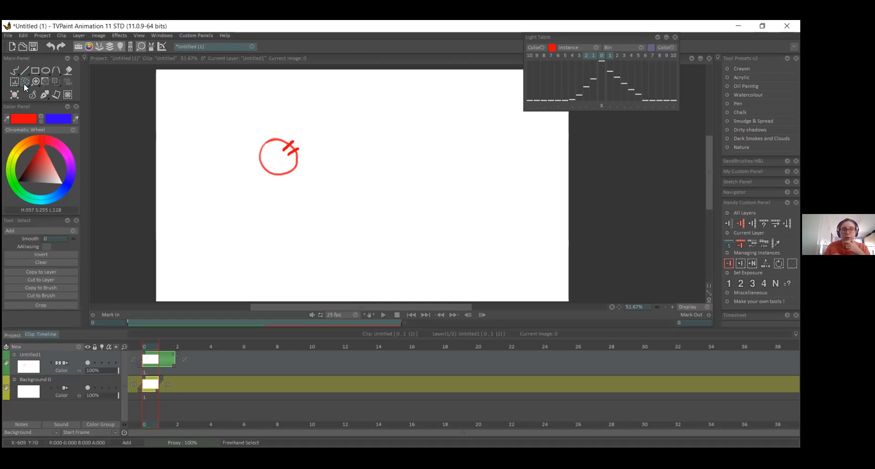
mouse_move(297, 124)
left_mouse_down()
mouse_move(259, 125)
mouse_move(296, 189)
mouse_move(275, 121)
left_mouse_up()
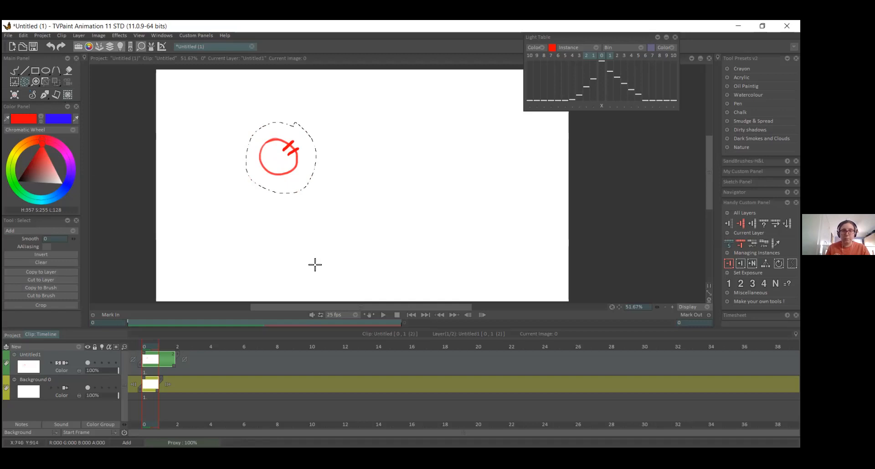
left_click(284, 222)
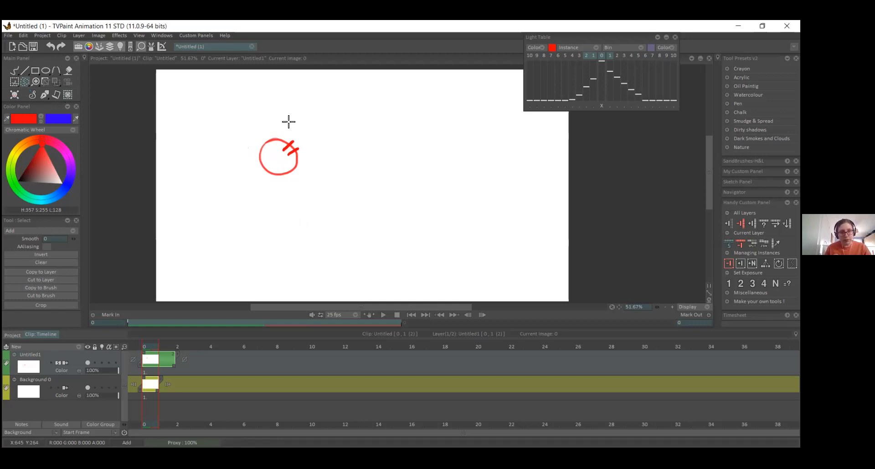
mouse_move(300, 128)
left_mouse_down()
mouse_move(250, 144)
mouse_move(288, 139)
left_mouse_up()
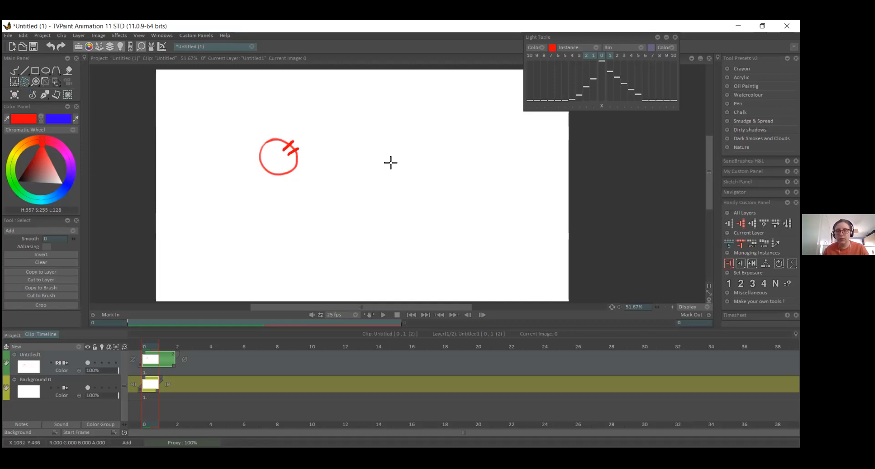
- Handwrite "Ctrl + D" with an arrow to "deselect" beside the circle using the Pencil Brush
left_click(14, 71)
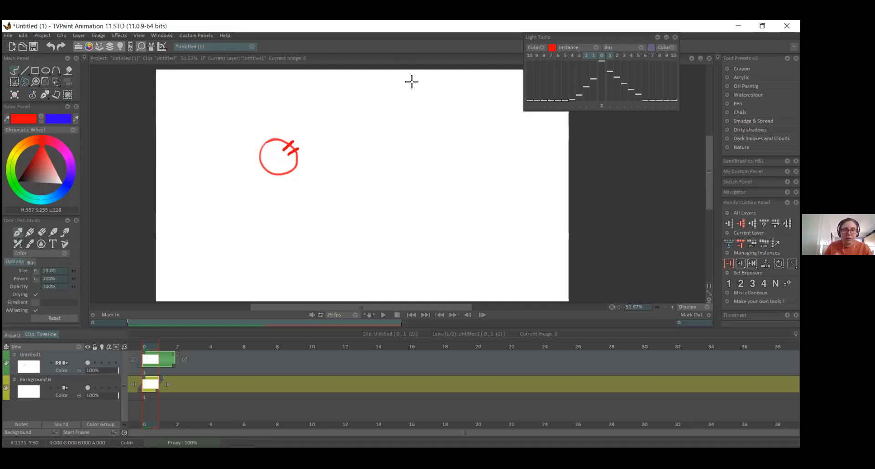
left_click_drag(395, 97, 401, 109)
key("ctrl+z")
key("ctrl+z")
left_click(29, 233)
left_click_drag(397, 103, 405, 103)
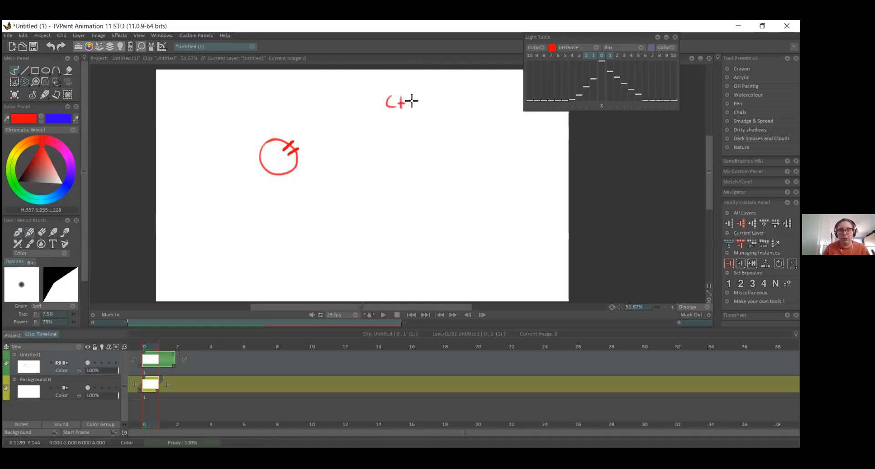
left_click_drag(408, 101, 439, 104)
left_click_drag(434, 100, 458, 111)
mouse_move(408, 122)
left_mouse_down()
mouse_move(421, 132)
mouse_move(513, 132)
left_mouse_up()
key("ctrl+z")
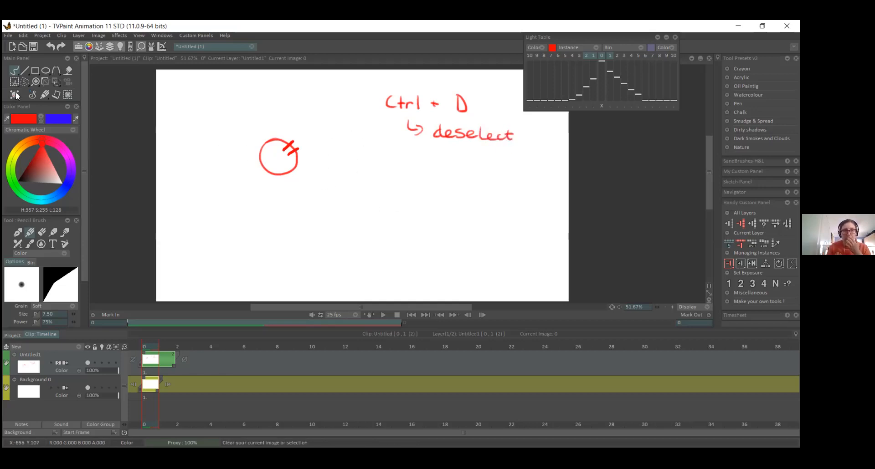
- Outline the circle with Freehand Select in two added parts, switch to the Stroke tool and deselect
left_click(26, 82)
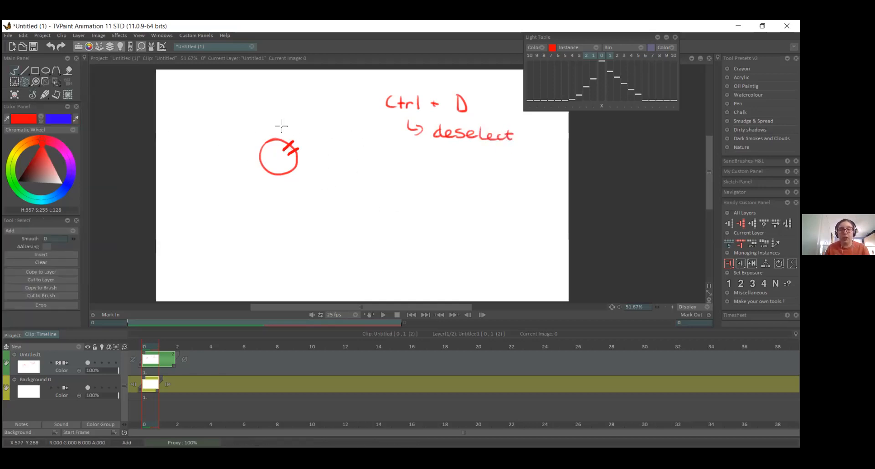
mouse_move(277, 124)
left_mouse_down()
mouse_move(282, 168)
mouse_move(294, 171)
left_mouse_up()
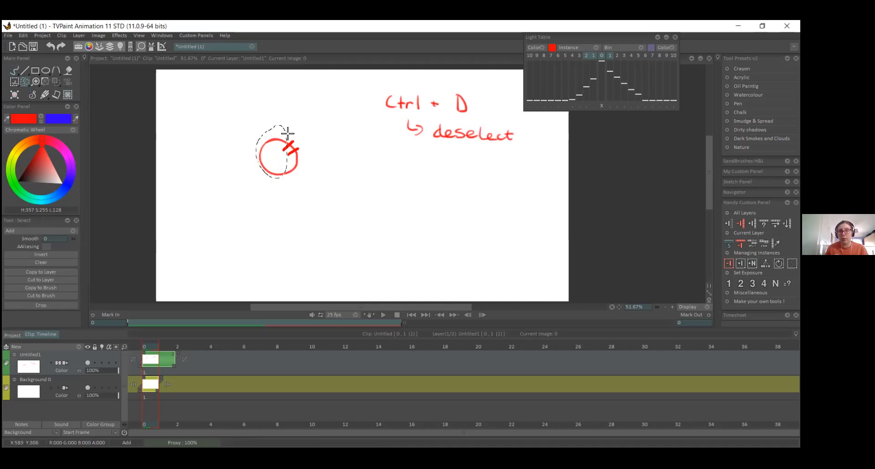
mouse_move(288, 136)
left_mouse_down()
mouse_move(296, 167)
mouse_move(288, 173)
mouse_move(276, 174)
mouse_move(288, 163)
mouse_move(259, 157)
left_mouse_up()
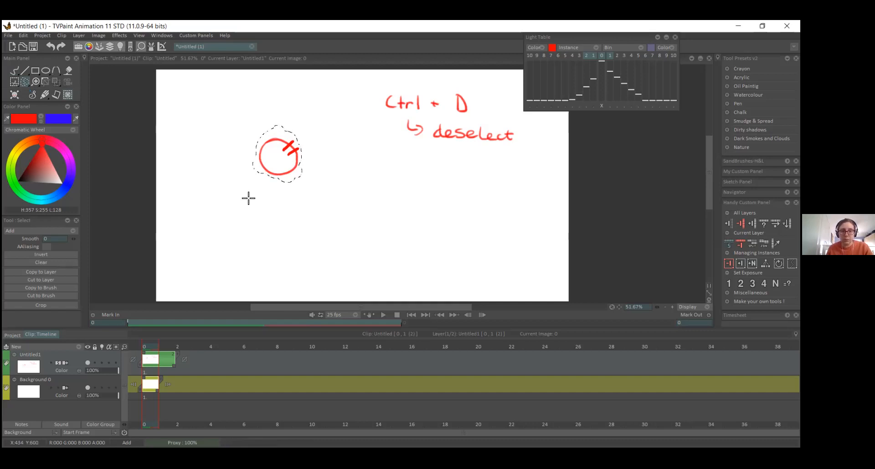
left_click(15, 71)
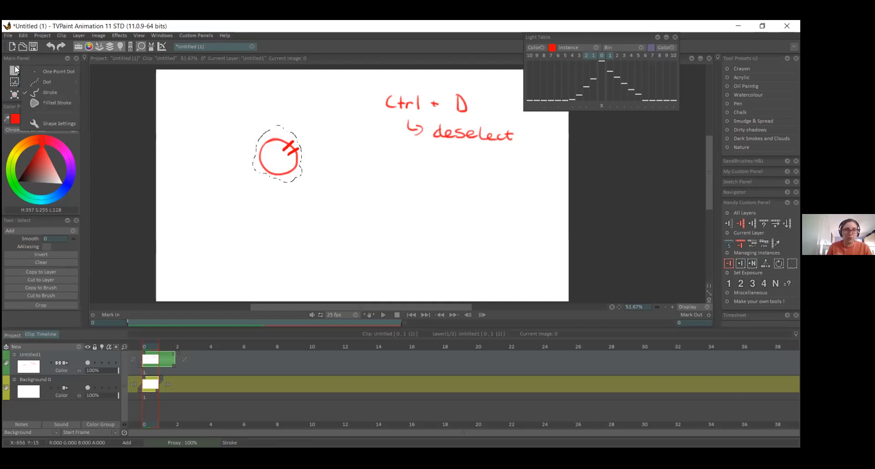
key("ctrl+d")
- Handwrite "Ctrl + C" and "Ctrl + V" on two lines below the deselect note
left_click_drag(399, 164, 405, 179)
left_click_drag(400, 170, 417, 169)
mouse_move(422, 160)
left_mouse_down()
mouse_move(426, 177)
mouse_move(445, 181)
left_mouse_up()
left_click_drag(441, 175, 477, 183)
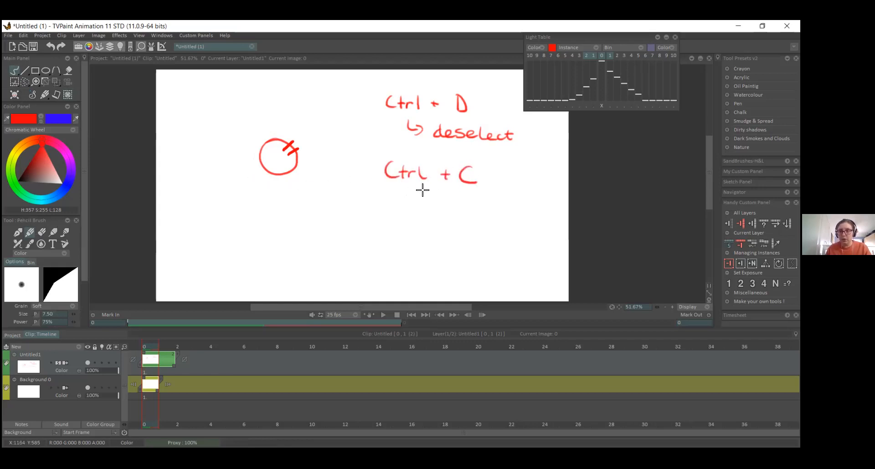
left_click_drag(398, 197, 405, 211)
mouse_move(399, 204)
left_mouse_down()
mouse_move(417, 202)
mouse_move(446, 211)
left_mouse_up()
left_click_drag(440, 206, 479, 201)
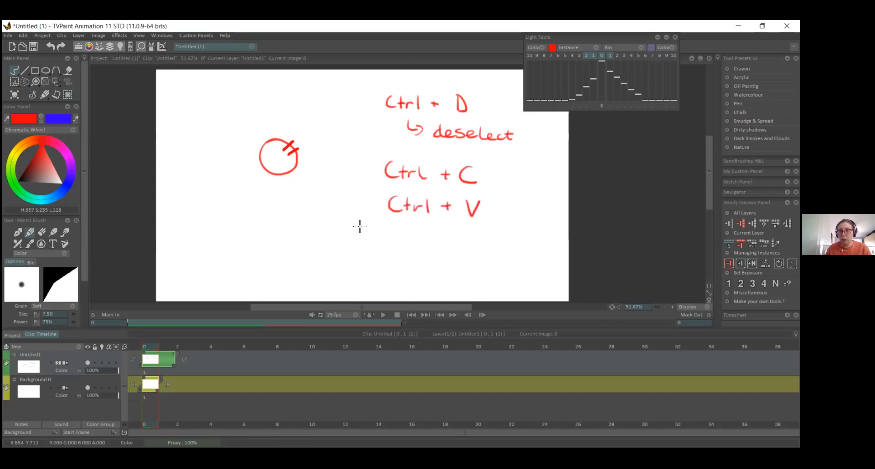
- Outline the circle with Freehand Select, copy it and paste it on frame 1
left_click(25, 83)
mouse_move(306, 133)
left_mouse_down()
mouse_move(269, 176)
mouse_move(309, 145)
left_mouse_up()
key("ctrl+c")
key("ctrl+v")
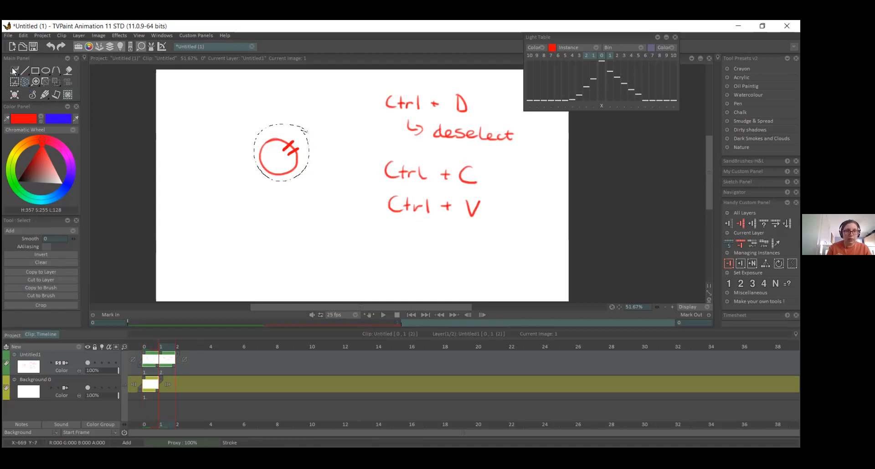
- Move the selected circle lower with the Transform tool, apply it, and compare frames 0 and 1
left_click(61, 81)
left_click_drag(284, 175, 287, 203)
key("Return")
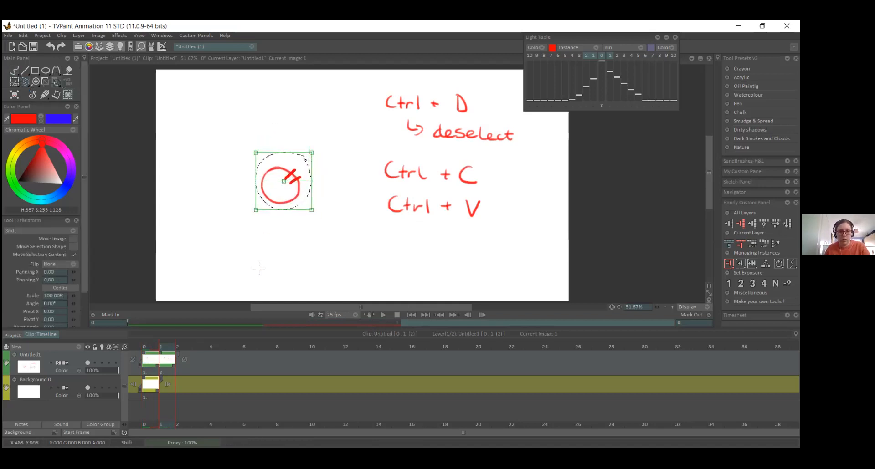
left_click(152, 372)
left_click(165, 369)
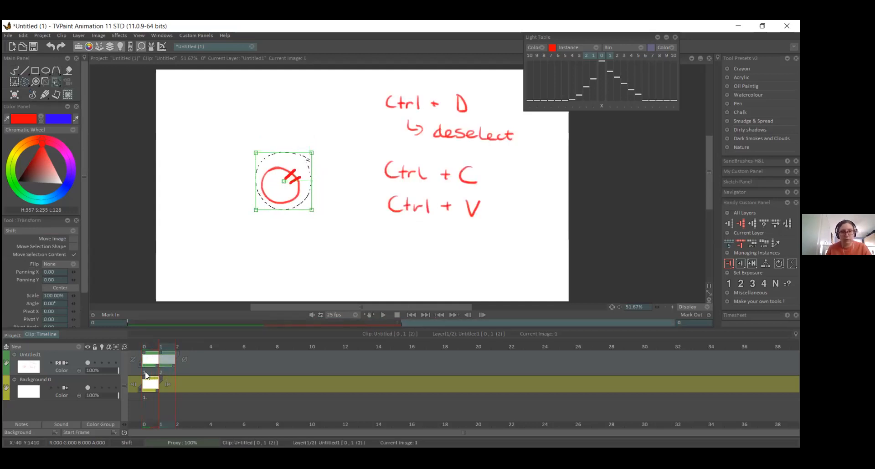
left_click(150, 368)
left_click(164, 372)
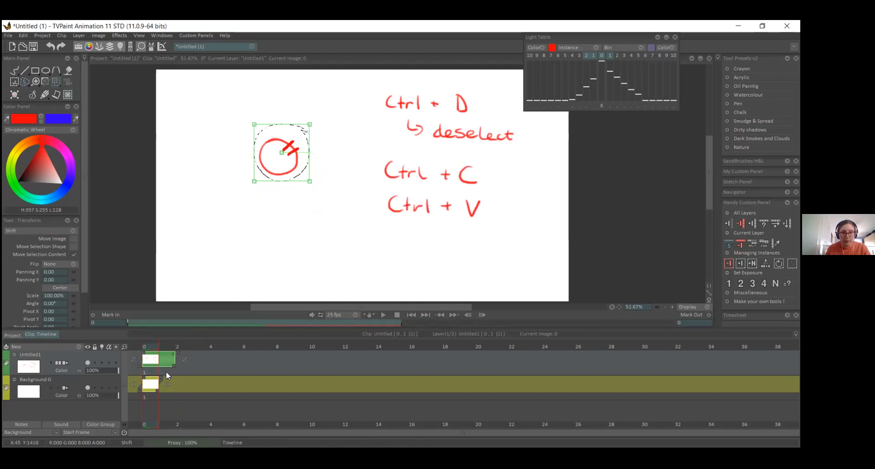
- Paste the copied circle on frame 2, shift it by 257 horizontally and 9 vertically with Transform, and apply it
left_click(184, 349)
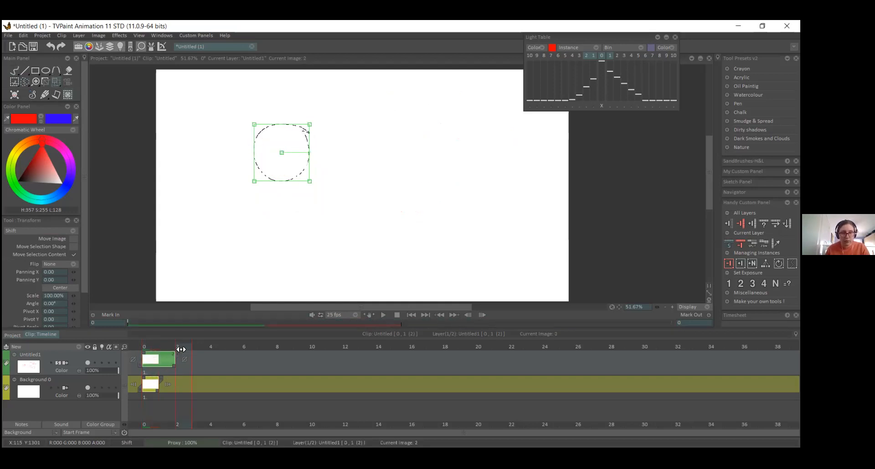
key("ctrl+v")
left_click_drag(195, 371, 175, 370)
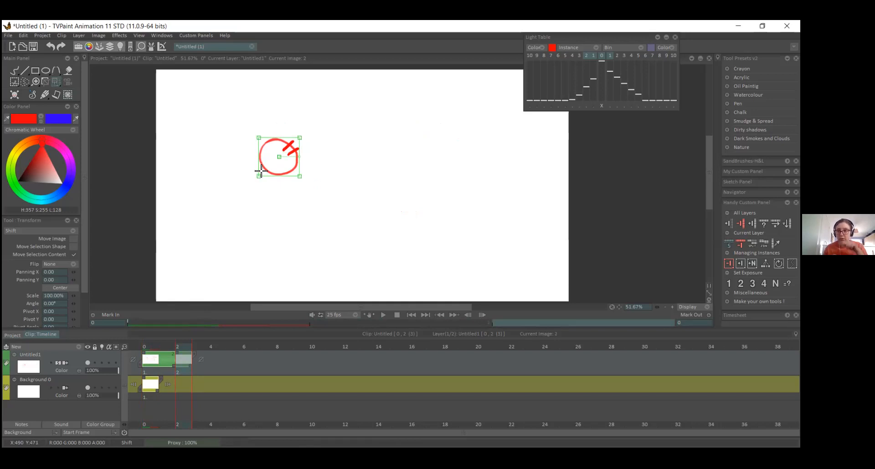
left_click_drag(285, 171, 342, 169)
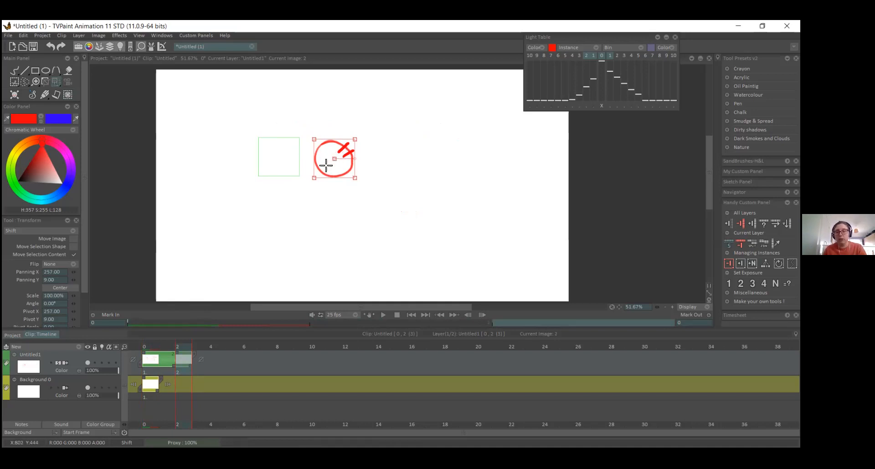
key("Return")
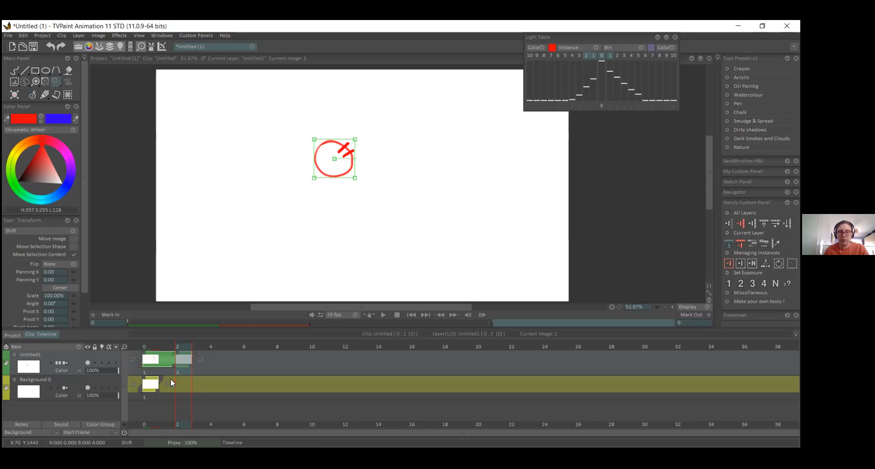
- Shift the whole frame 0 drawing by -175 horizontally and 158 vertically without applying it, and switch between frames 0 and 2 to compare
left_click(150, 367)
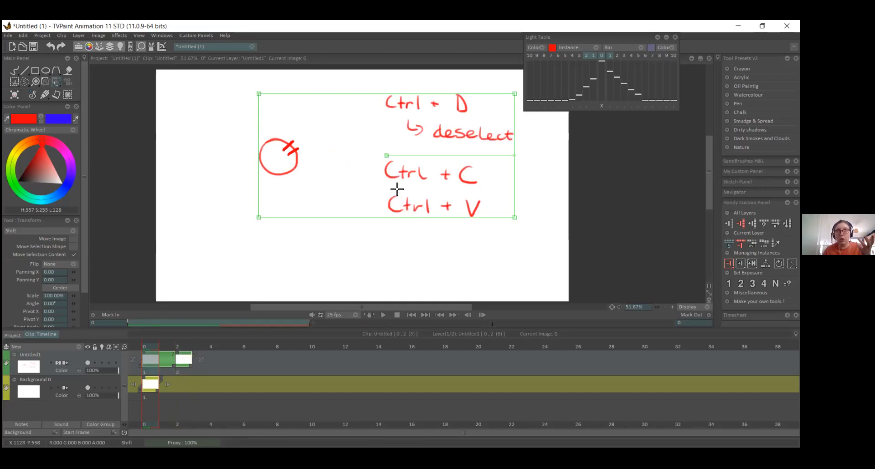
left_click_drag(395, 193, 358, 224)
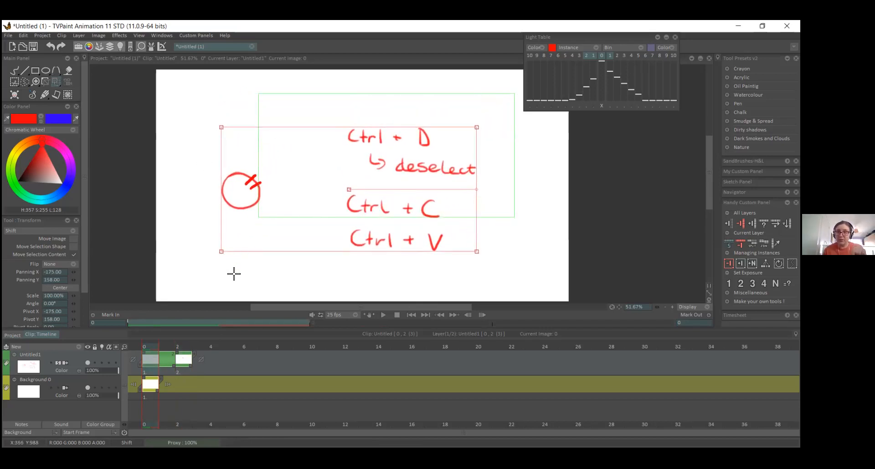
left_click(185, 370)
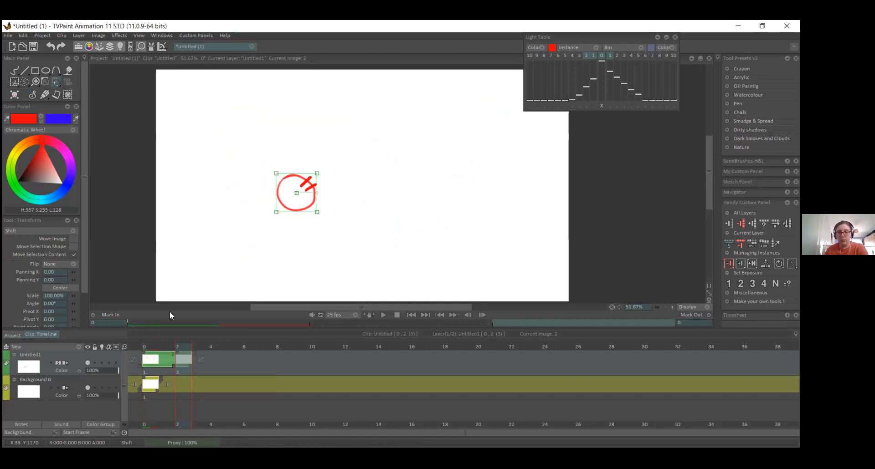
left_click(150, 370)
left_click(191, 370)
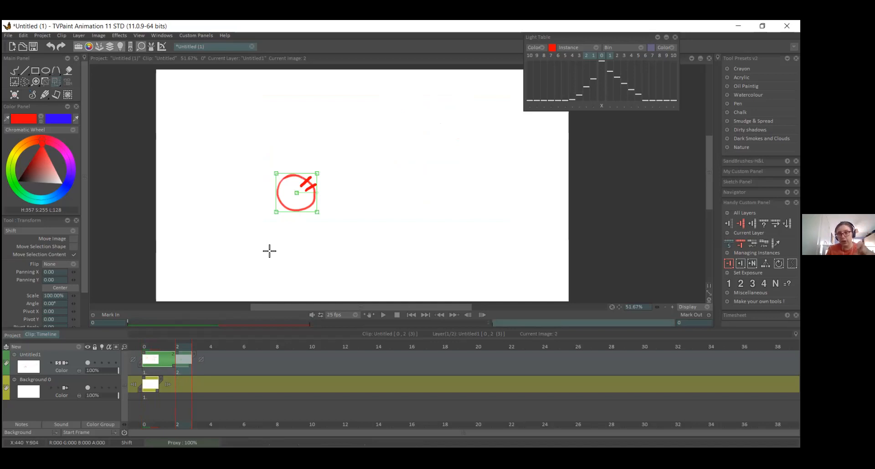
left_click(154, 365)
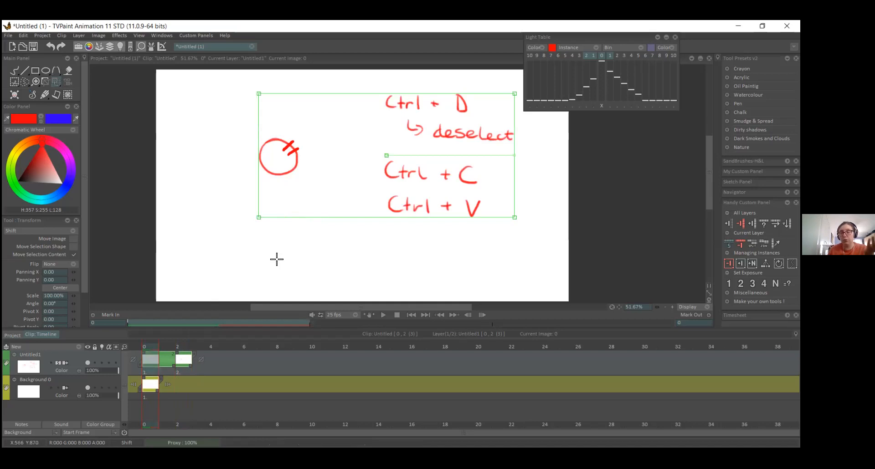
left_click(184, 371)
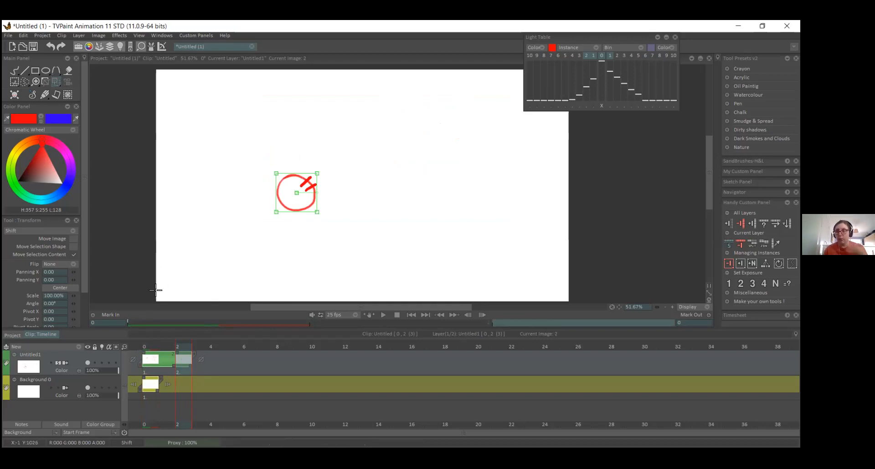
- Shift the circle on frame 2 by 379 horizontally and -62 vertically, apply the transform and check frame 1
left_click_drag(296, 198, 378, 185)
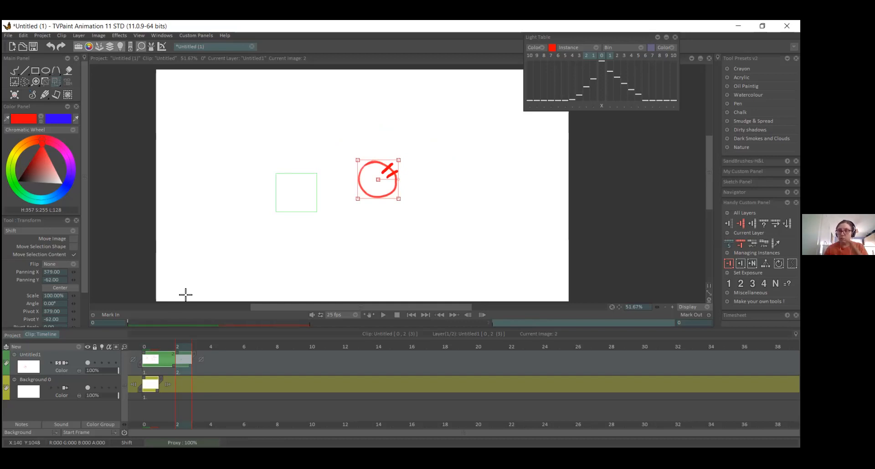
key("Return")
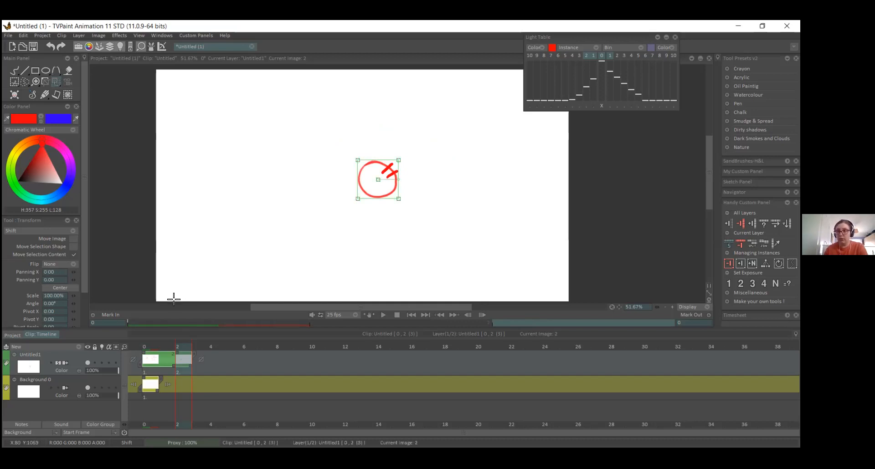
left_click(160, 365)
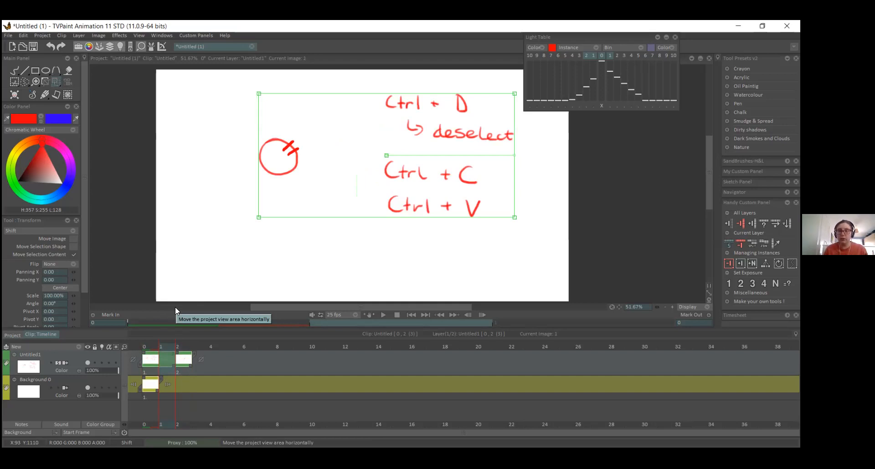
- Return to frame 2, activate the freehand Stroke tool and collapse the Light Table panel
left_click(184, 362)
left_click(14, 70)
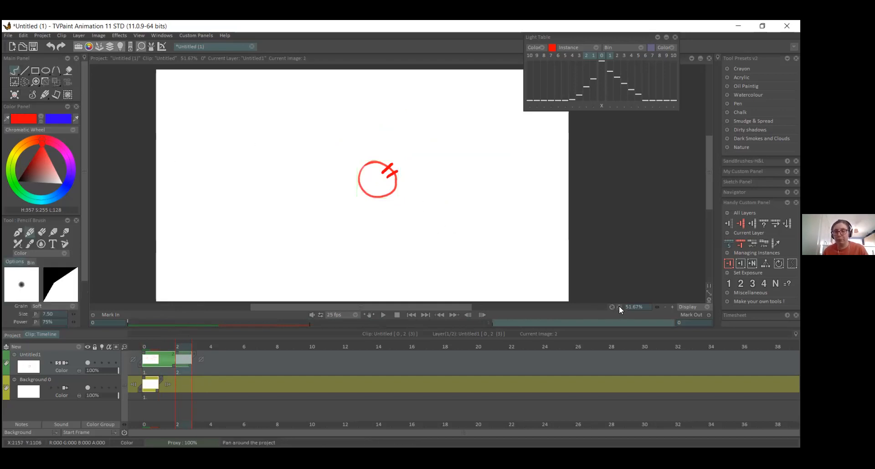
left_click(657, 37)
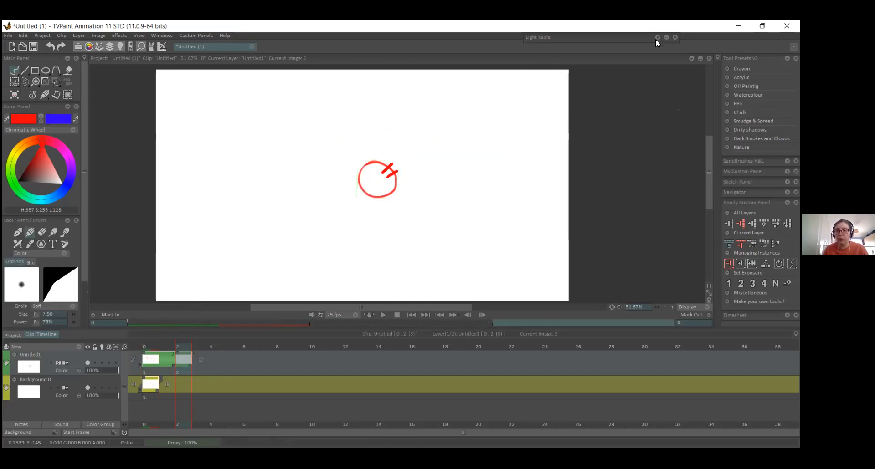
left_click_drag(618, 305, 614, 324)
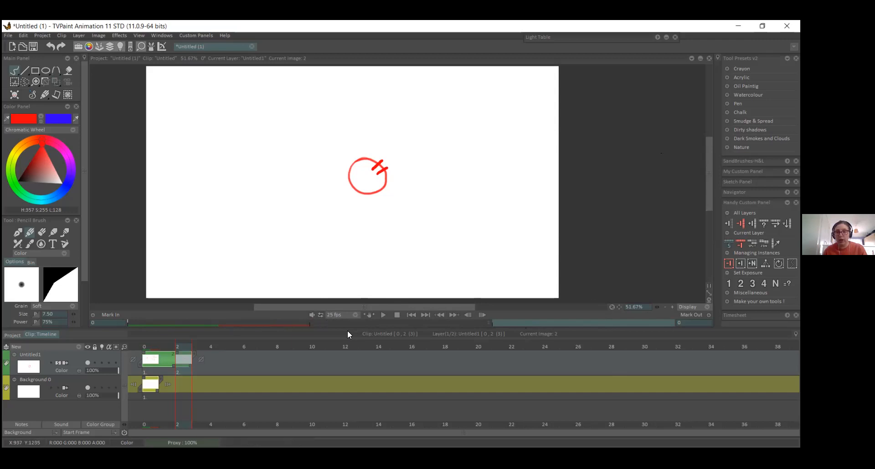
- Examine the available playback frame rates, leaving the rate at the project's 25 fps
left_click(355, 315)
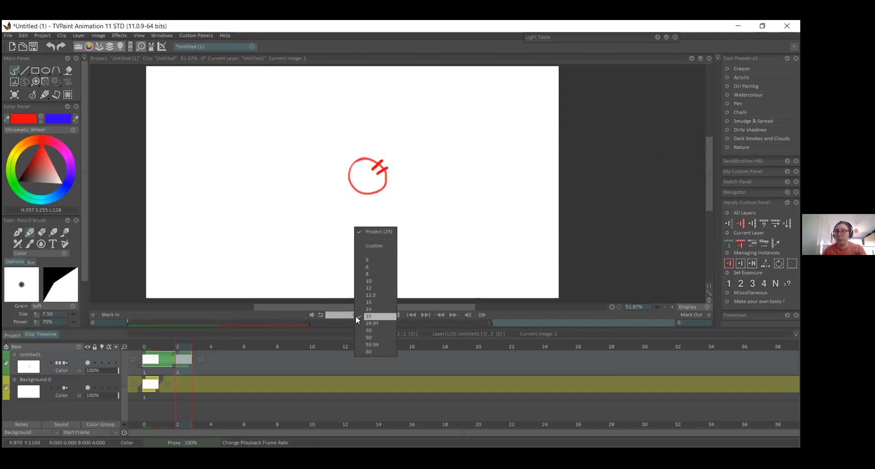
left_click(381, 309)
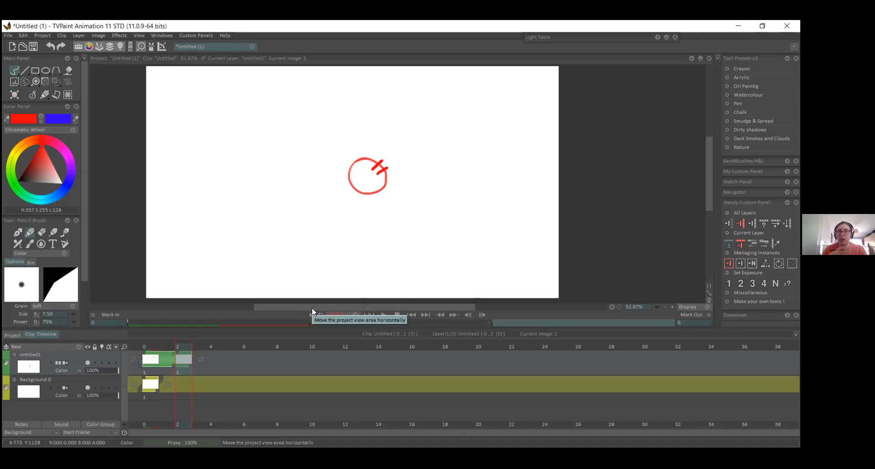
left_click(354, 313)
left_click(365, 322)
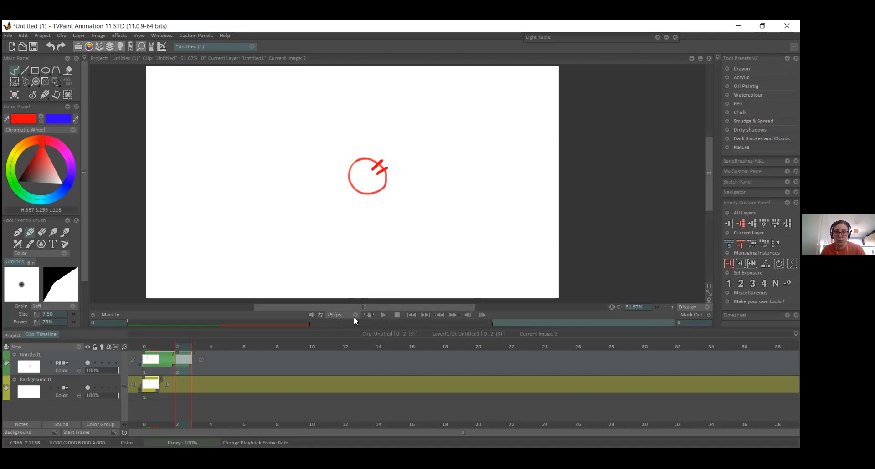
left_click(356, 315)
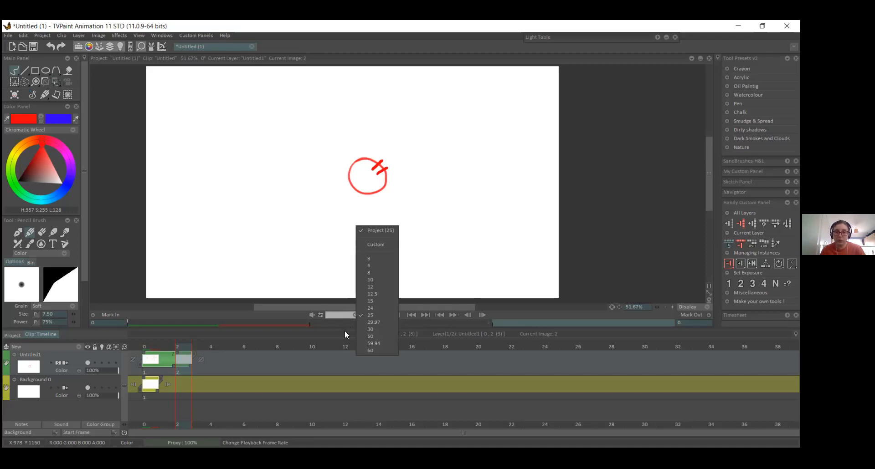
left_click(344, 332)
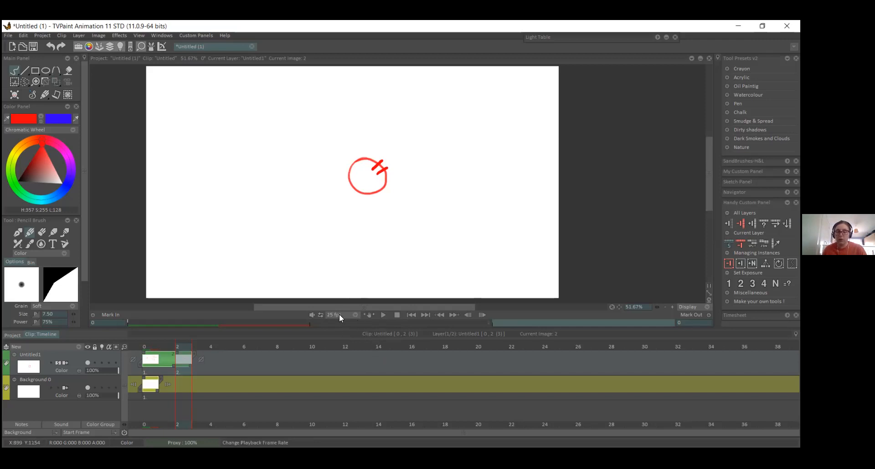
- Play the clip and scrub the timeline from frame 2 back to frame 0
mouse_move(365, 315)
left_mouse_down()
mouse_move(349, 311)
mouse_move(358, 317)
left_mouse_up()
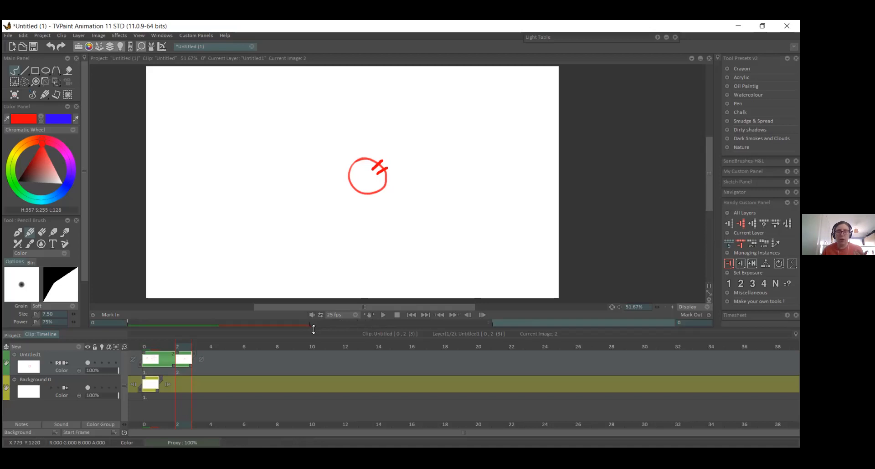
left_click(367, 313)
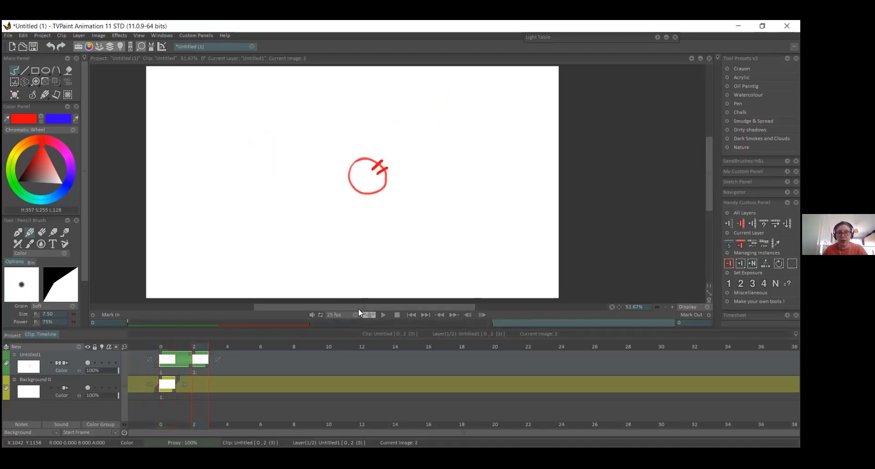
left_click(380, 316)
mouse_move(198, 346)
left_mouse_down()
mouse_move(184, 347)
mouse_move(200, 347)
left_mouse_up()
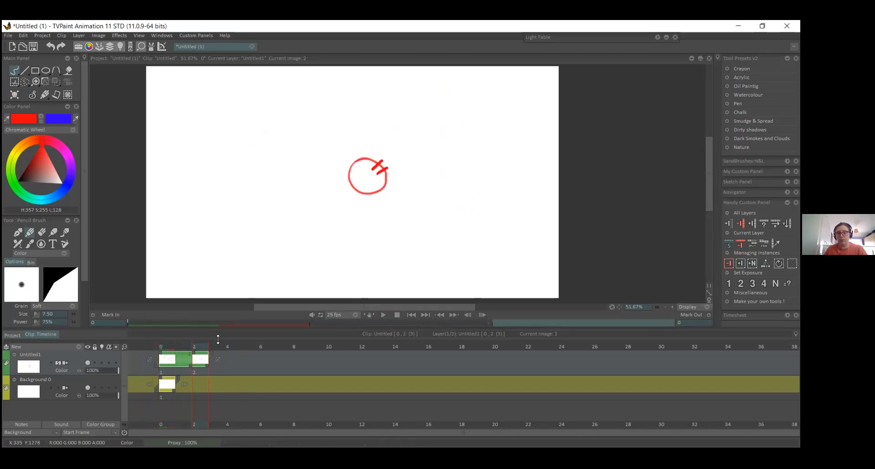
left_click_drag(201, 350, 160, 350)
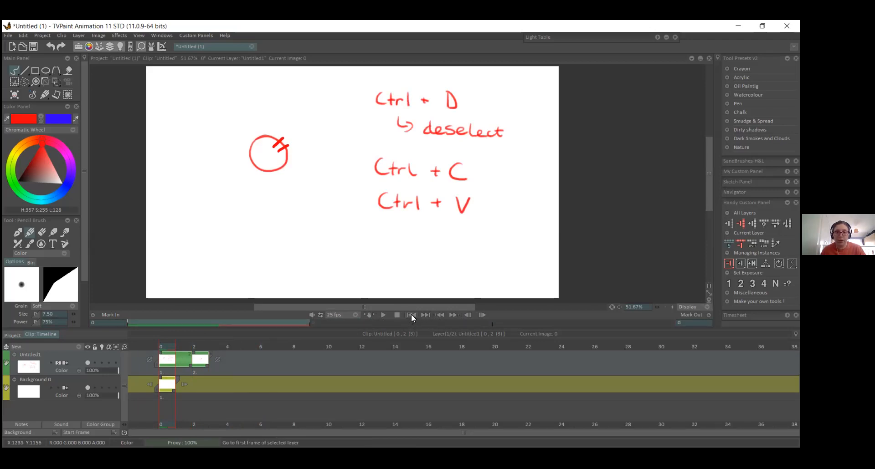
- Jump back and forth between the first and last frames of the selected layer
left_click(425, 316)
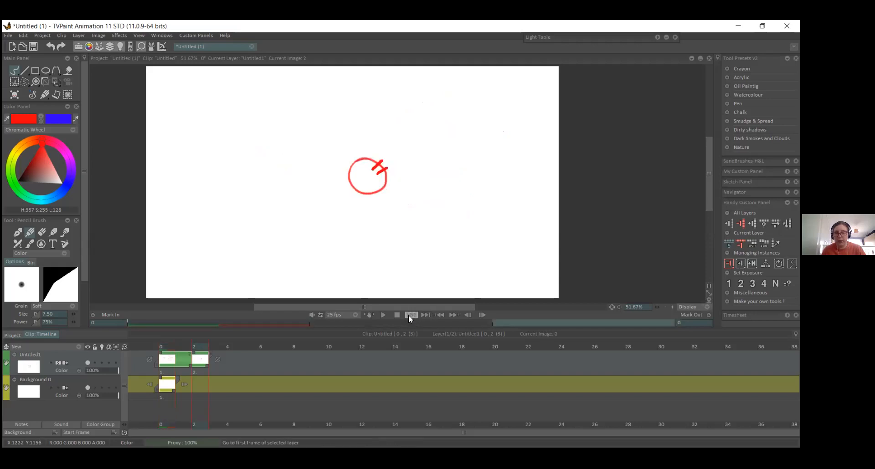
left_click(409, 315)
left_click(421, 315)
left_click(416, 324)
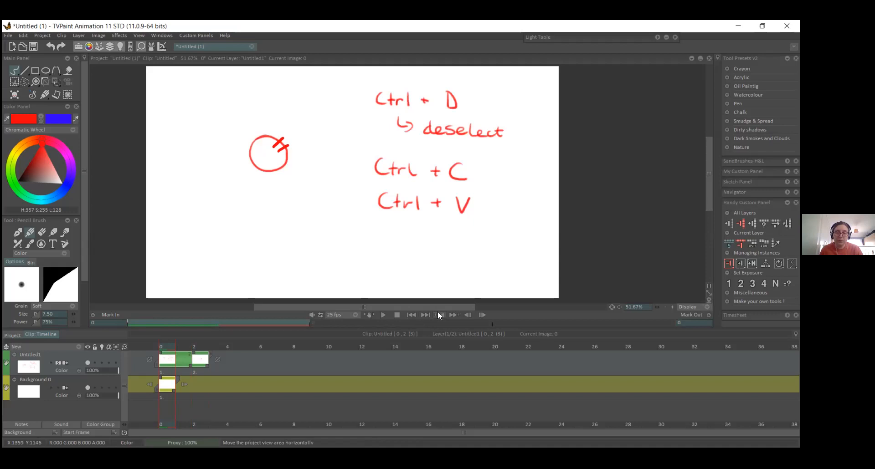
- Move to the next and previous instances to compare the drawings on frames 0 and 2
left_click(456, 314)
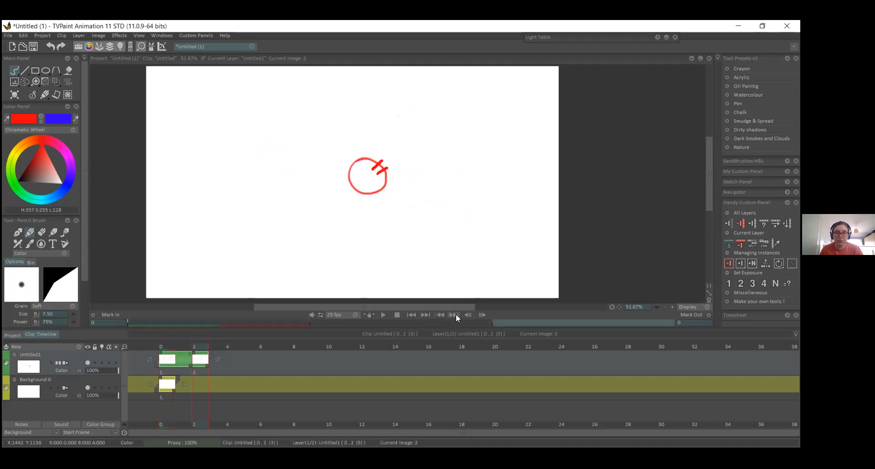
left_click(445, 314)
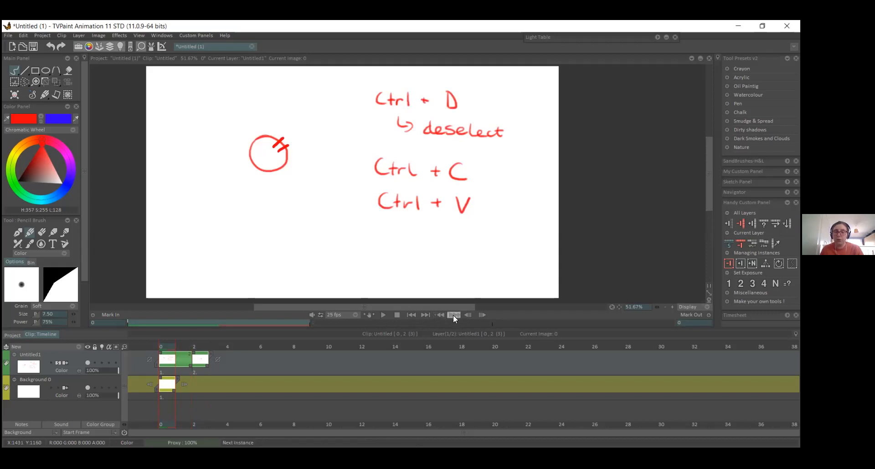
left_click(453, 315)
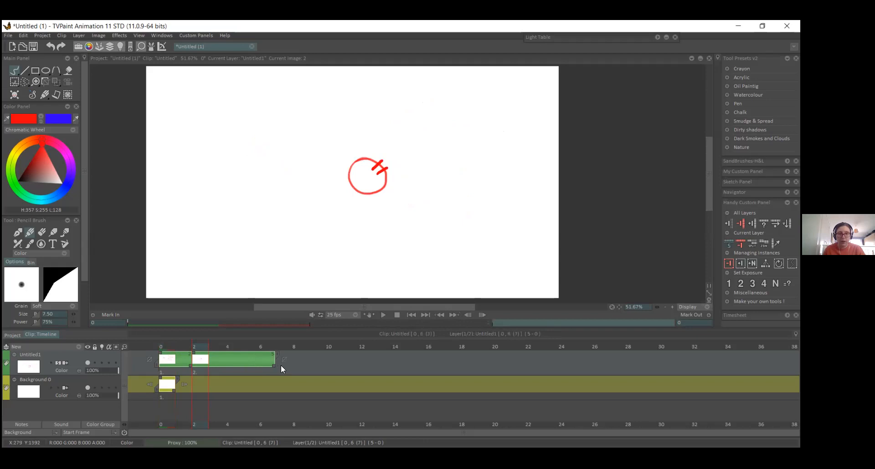
- Create a blank drawing at frame 5 of the extended drawing layer and return to frame 0
left_click(249, 362)
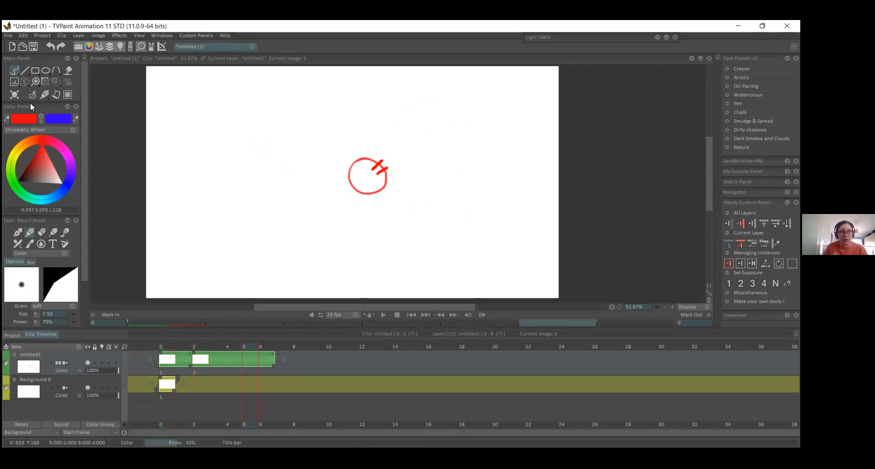
left_click(14, 95)
left_click(167, 347)
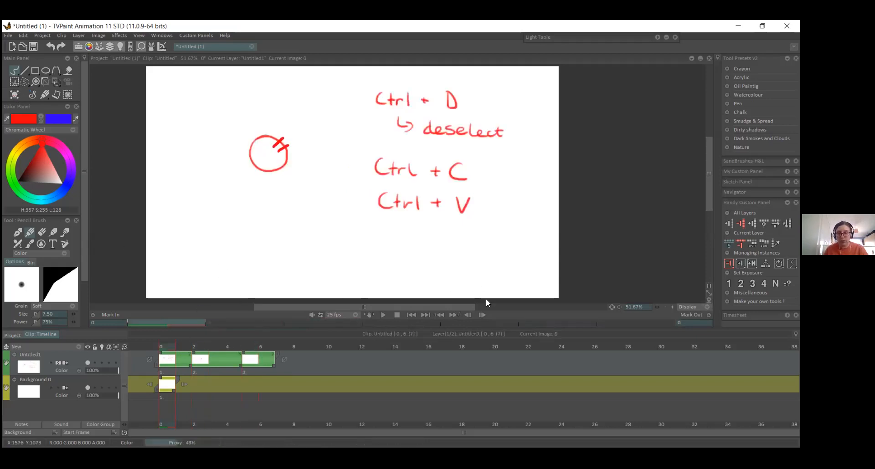
- Move forward and backward through the layer's three instances on frames 0, 2 and 5, ending on frame 0
left_click(452, 315)
left_click(453, 317)
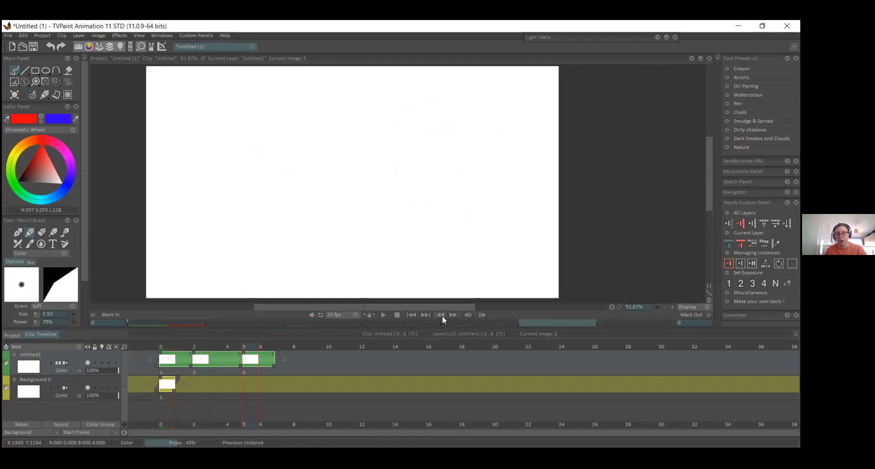
left_click(440, 315)
left_click(439, 316)
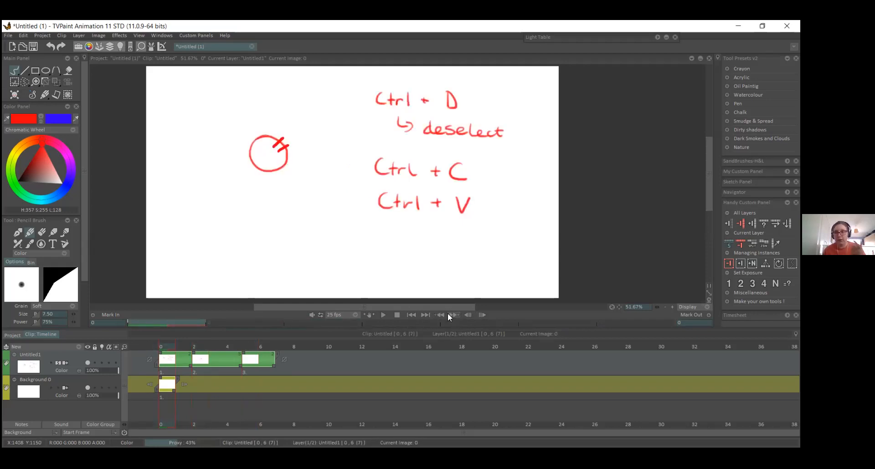
left_click(452, 316)
left_click(453, 316)
left_click(454, 318)
left_click(244, 347)
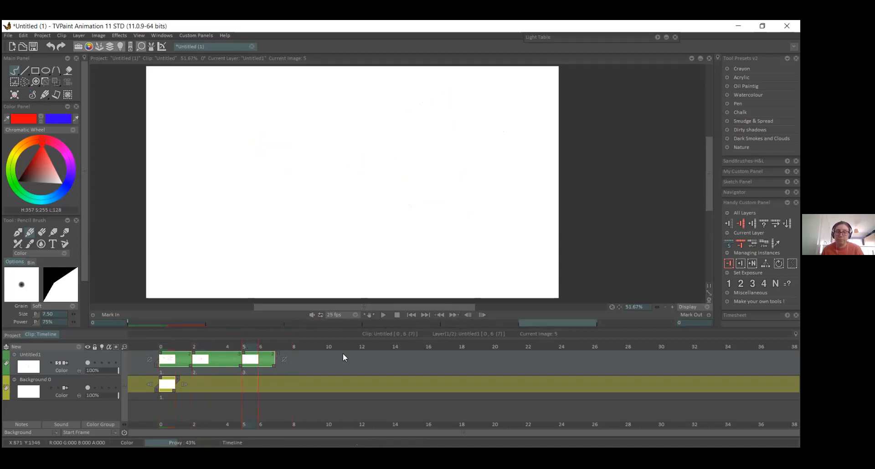
left_click(441, 313)
left_click(441, 313)
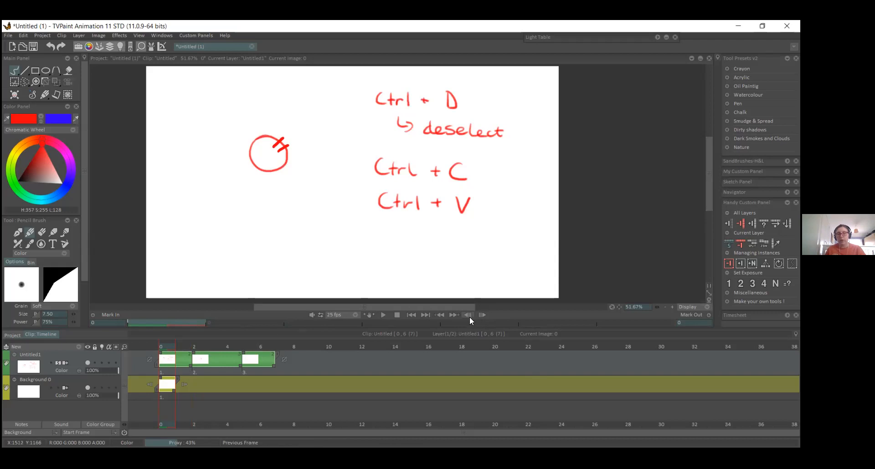
- Advance frame by frame to frame 7, return to frame 1 and scrub the timeline to frame 5
left_click(482, 315)
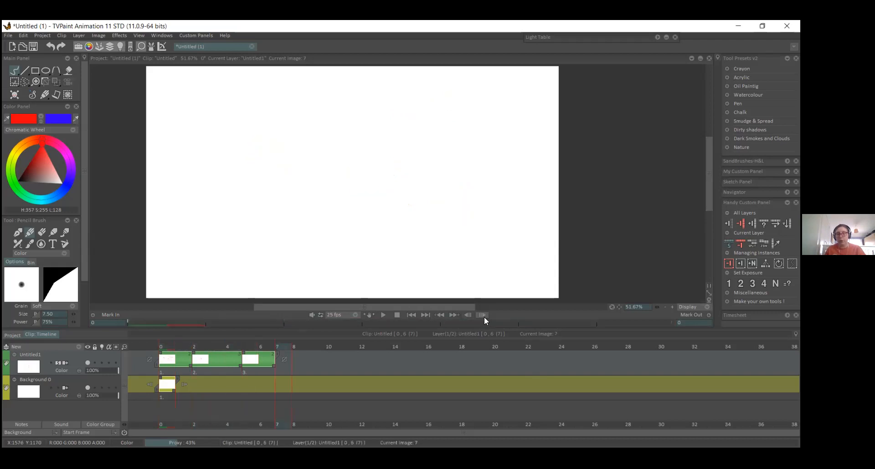
left_click(177, 343)
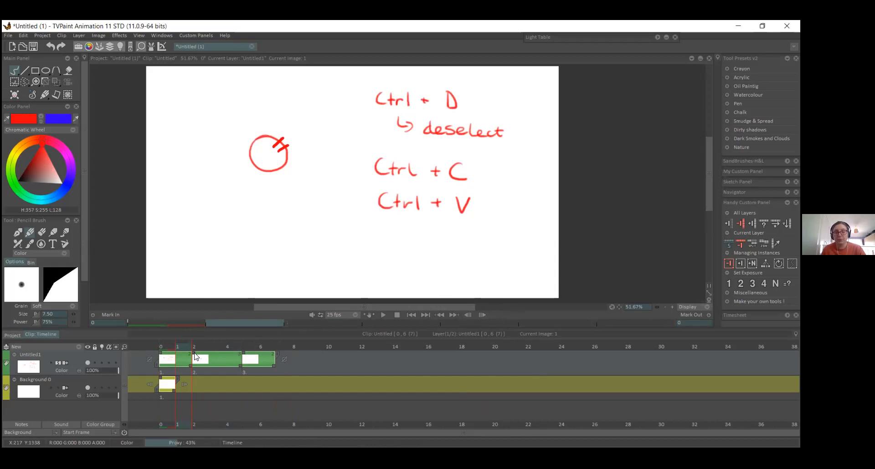
left_click_drag(192, 346, 244, 346)
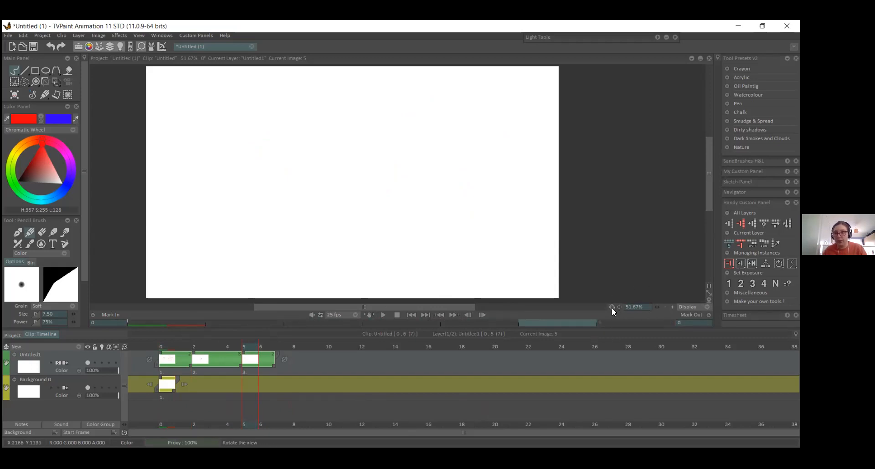
- Rotate the canvas view by about -9 degrees, return it to 0 degrees and check the available view commands
mouse_move(611, 306)
left_mouse_down()
mouse_move(602, 329)
mouse_move(612, 288)
mouse_move(606, 231)
mouse_move(612, 290)
mouse_move(593, 347)
mouse_move(593, 327)
left_mouse_up()
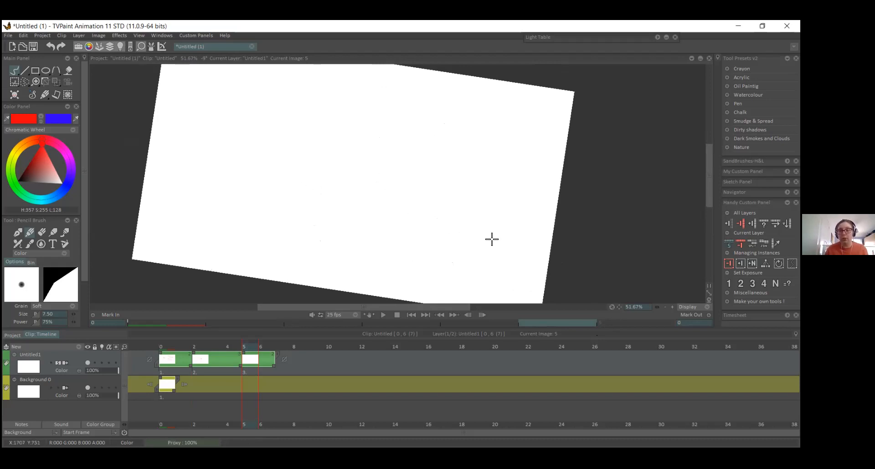
left_click(613, 307)
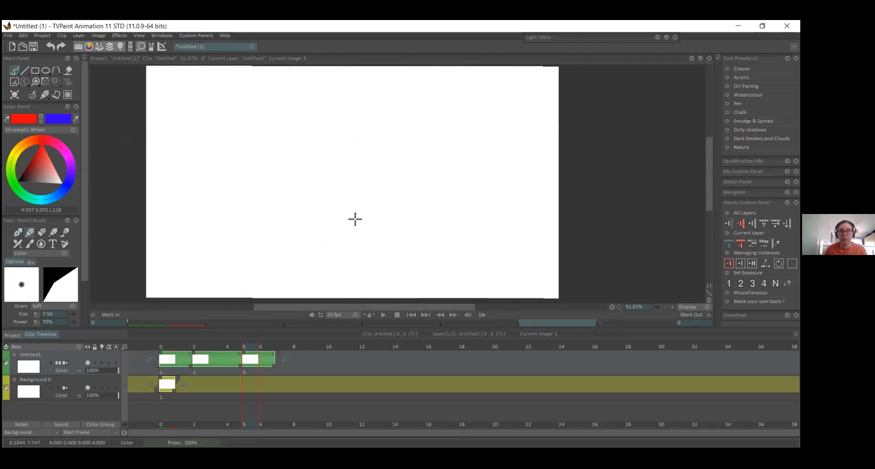
left_click(142, 35)
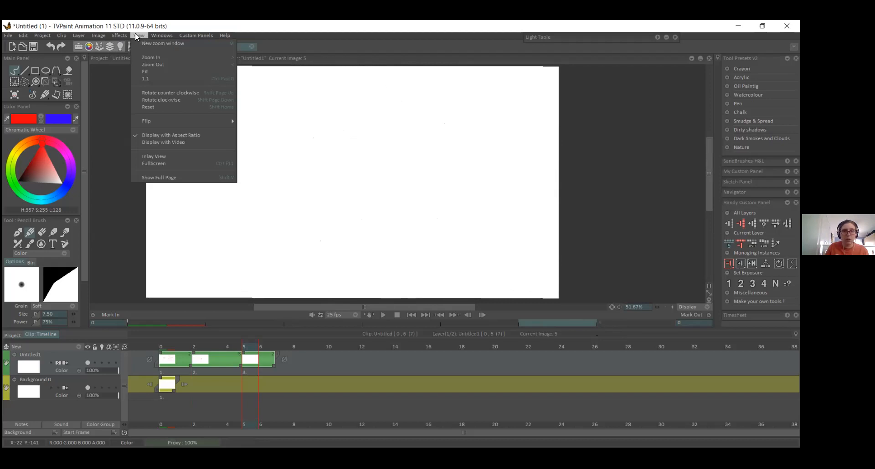
left_click(121, 75)
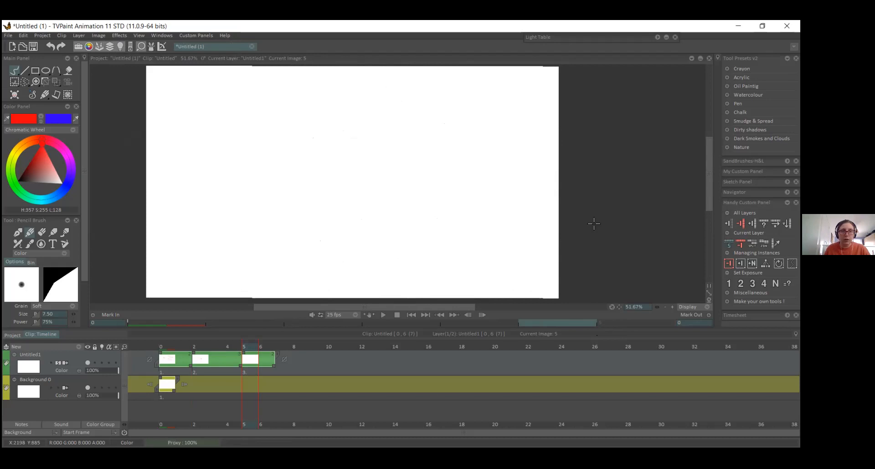
- Pan the canvas around the project window and check the view commands for resetting it
left_click(619, 307)
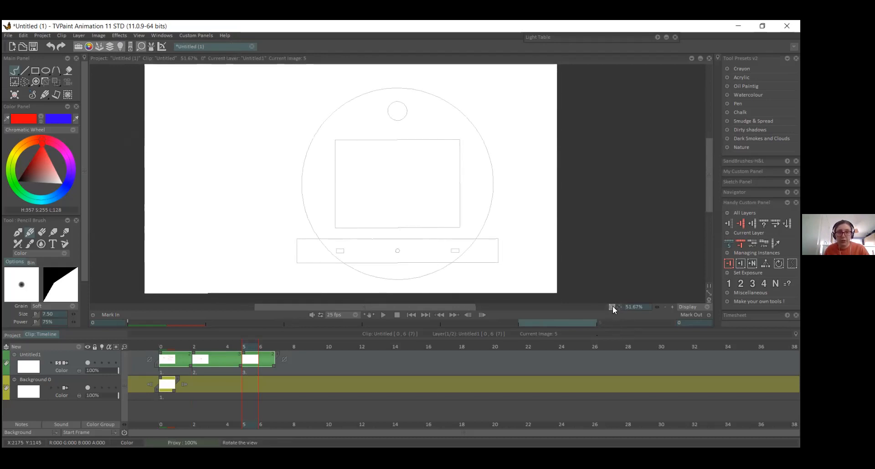
left_click(619, 307)
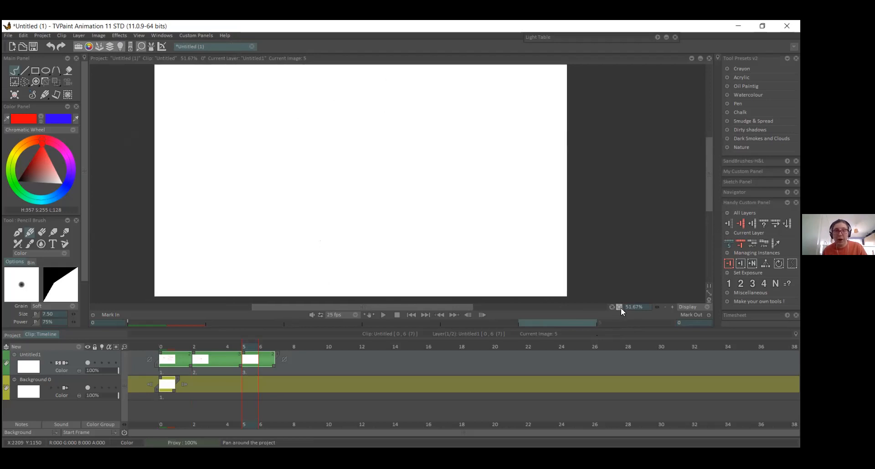
left_click(120, 35)
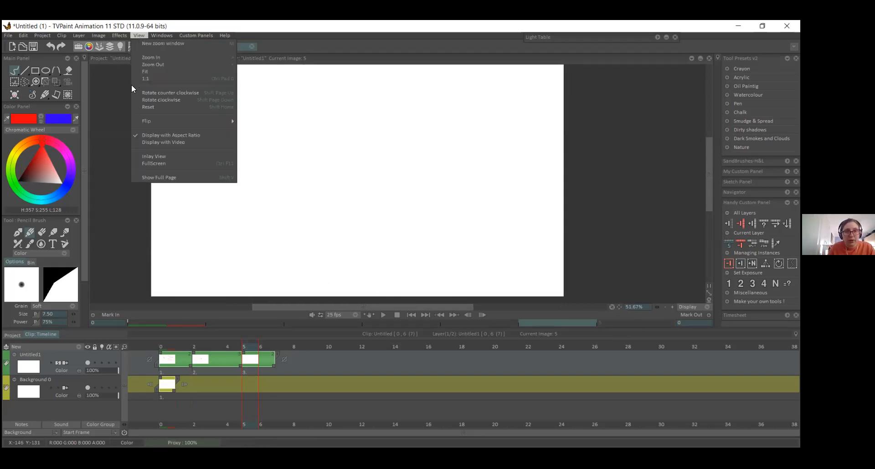
left_click(221, 106)
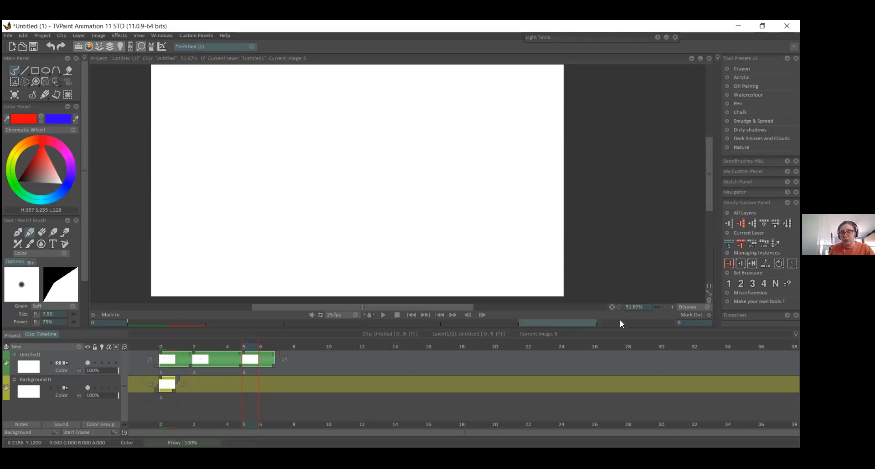
- Rotate the canvas view clockwise and reset its rotation
left_click_drag(612, 307, 547, 373)
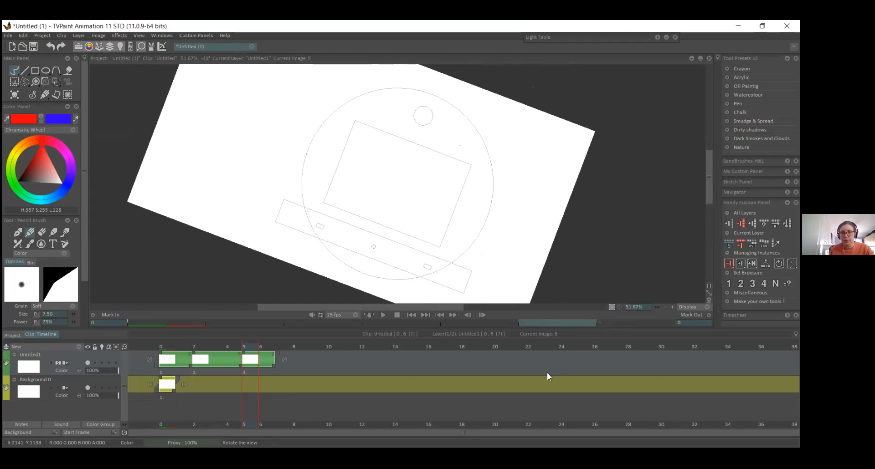
left_click(150, 34)
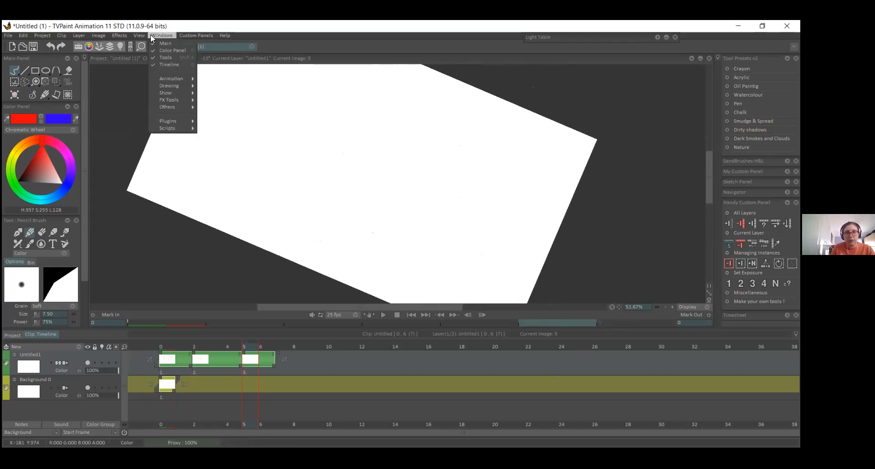
mouse_move(140, 34)
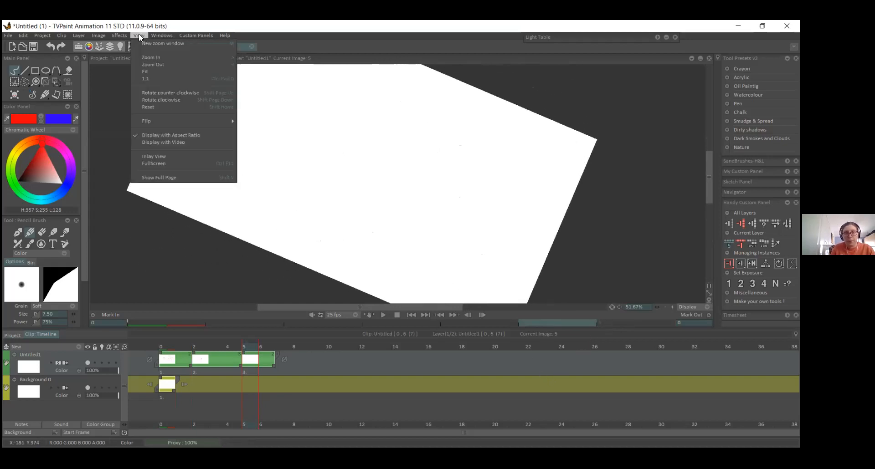
left_click(137, 107)
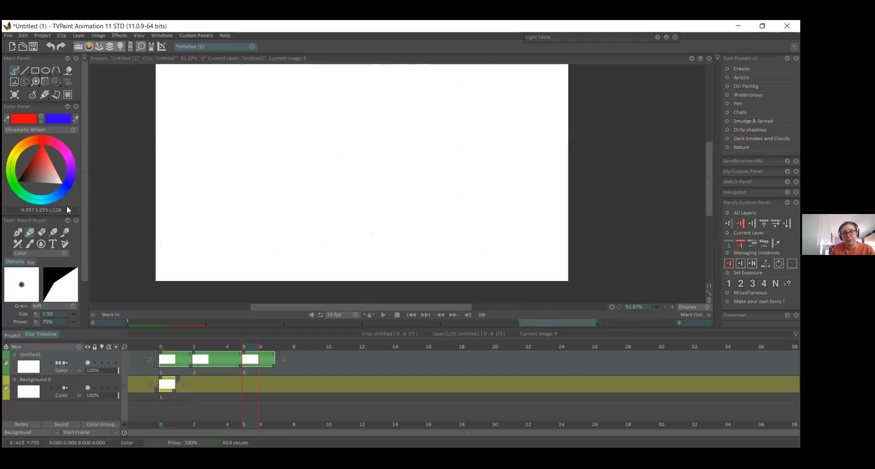
- Pan the canvas around the project window and zoom in to 68.18%
left_click(143, 35)
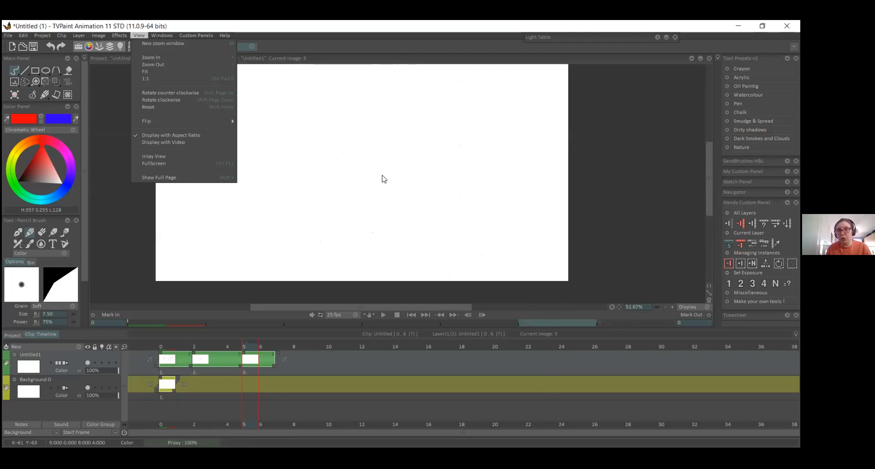
left_click(611, 308)
left_click(613, 307)
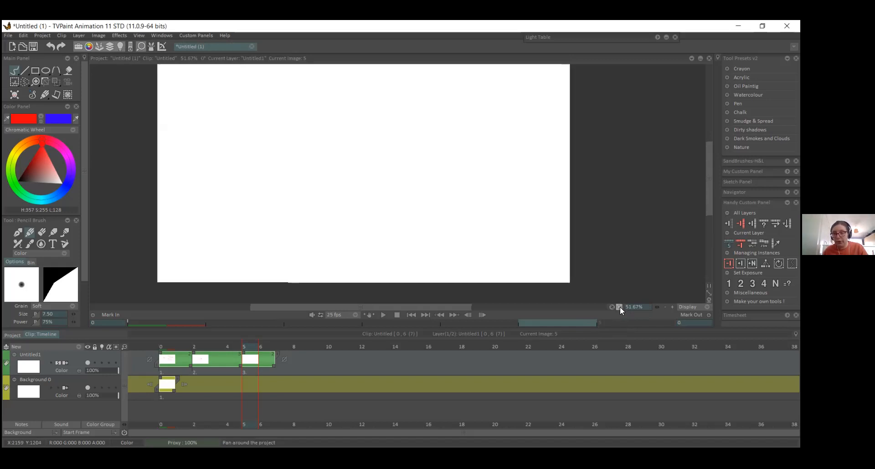
mouse_move(620, 307)
left_mouse_down()
mouse_move(614, 325)
mouse_move(591, 305)
mouse_move(623, 325)
mouse_move(606, 302)
mouse_move(595, 316)
mouse_move(635, 311)
mouse_move(623, 310)
left_mouse_up()
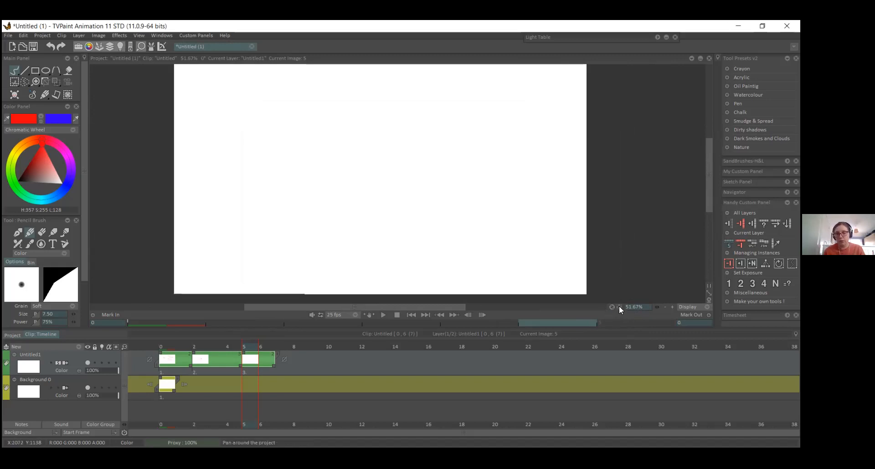
mouse_move(619, 305)
left_mouse_down()
mouse_move(614, 313)
mouse_move(621, 308)
left_mouse_up()
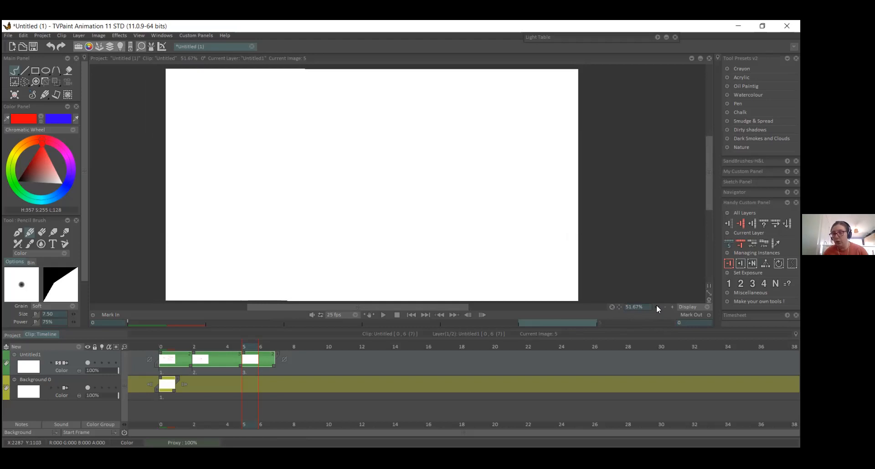
left_click_drag(656, 304, 670, 307)
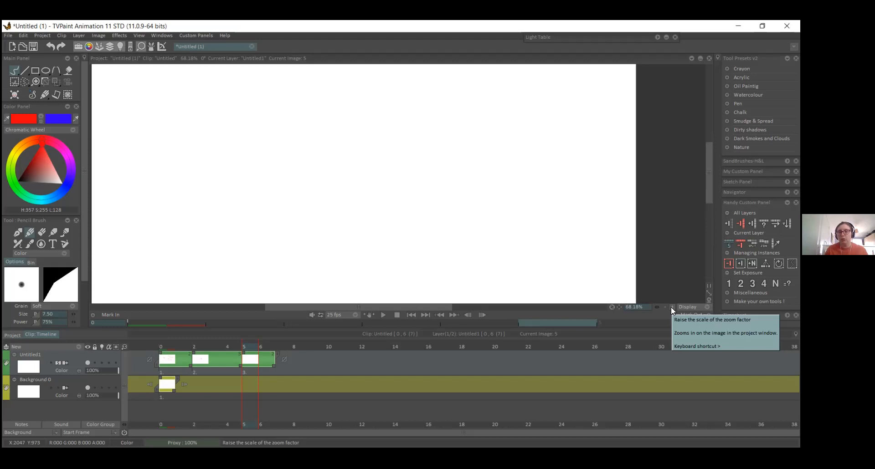
- Go to frame 4 and shrink the timeline panel's height to give the canvas more room
mouse_move(421, 338)
left_mouse_down()
mouse_move(412, 385)
mouse_move(422, 337)
left_mouse_up()
left_click(440, 324)
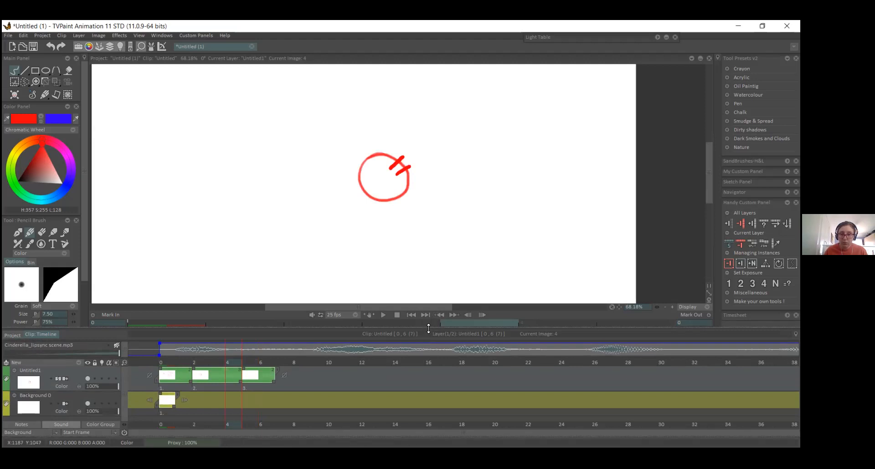
left_click_drag(427, 362, 434, 387)
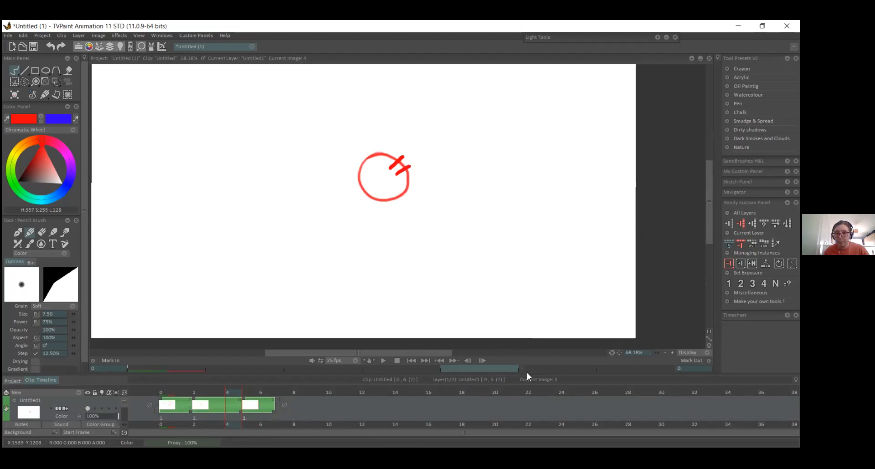
left_click_drag(528, 374, 532, 360)
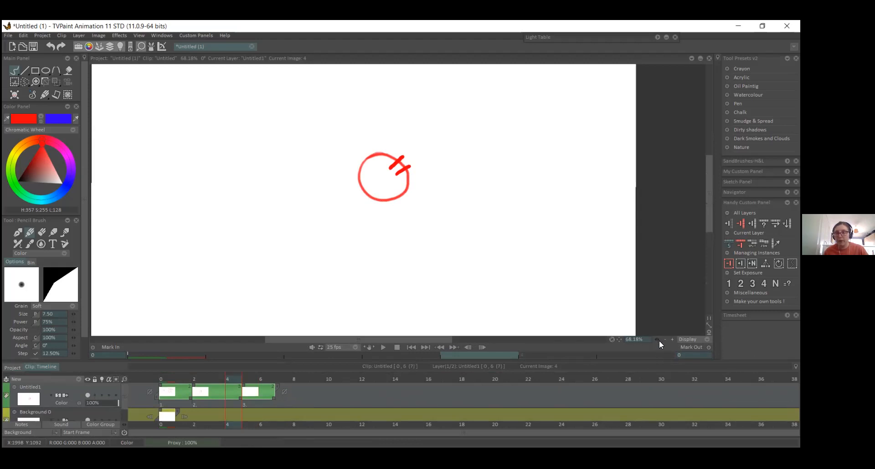
- Zoom the canvas in and out between 33.33% and 100%, finishing with the whole page in view at 57.43%
left_click(670, 341)
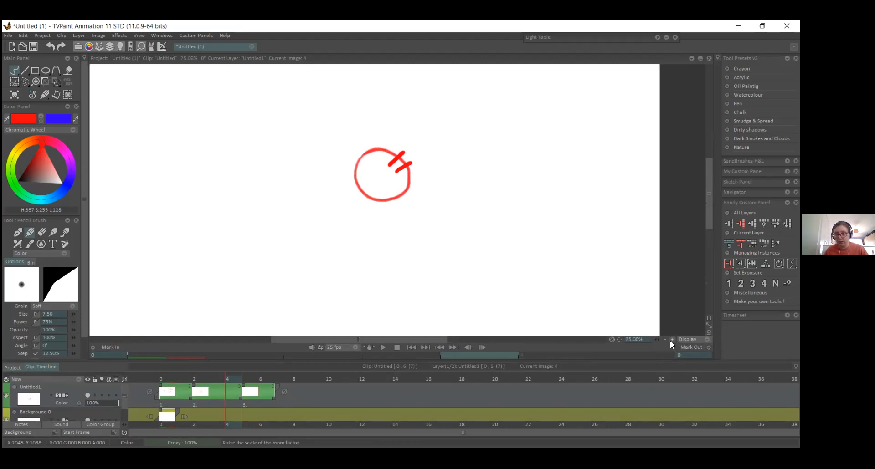
left_click(666, 340)
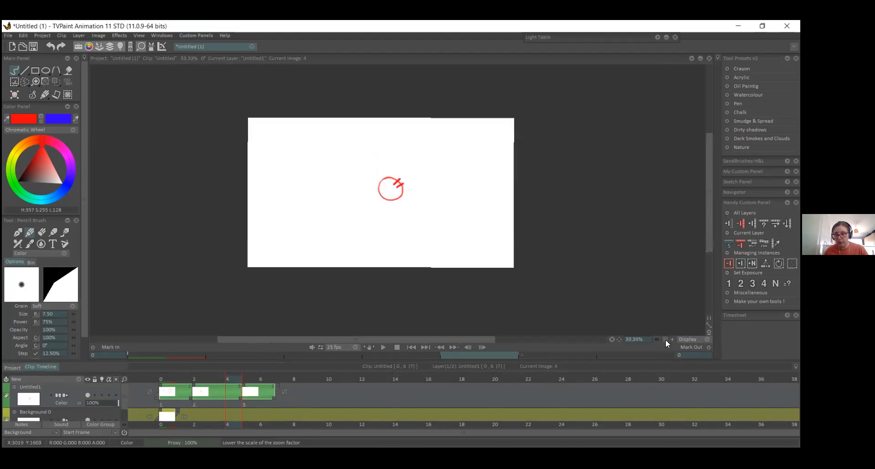
left_click(669, 340)
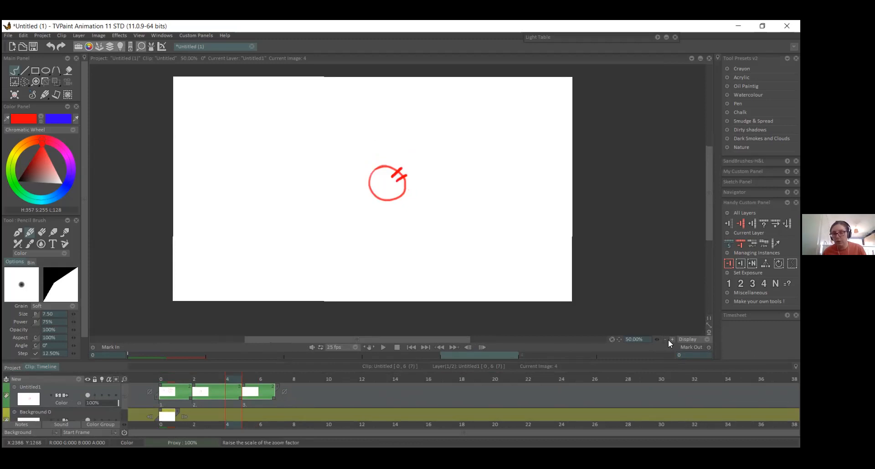
left_click(666, 341)
left_click(669, 341)
left_click(669, 341)
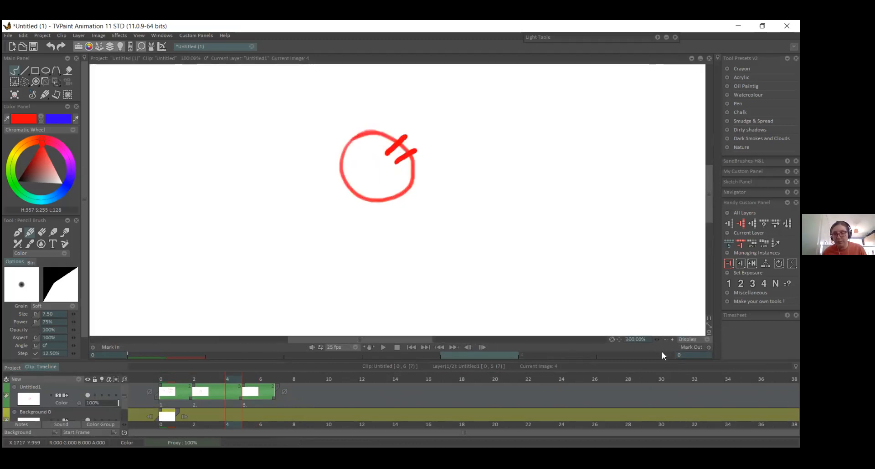
left_click(663, 340)
left_click(670, 340)
left_click_drag(657, 340, 663, 340)
left_click(619, 340)
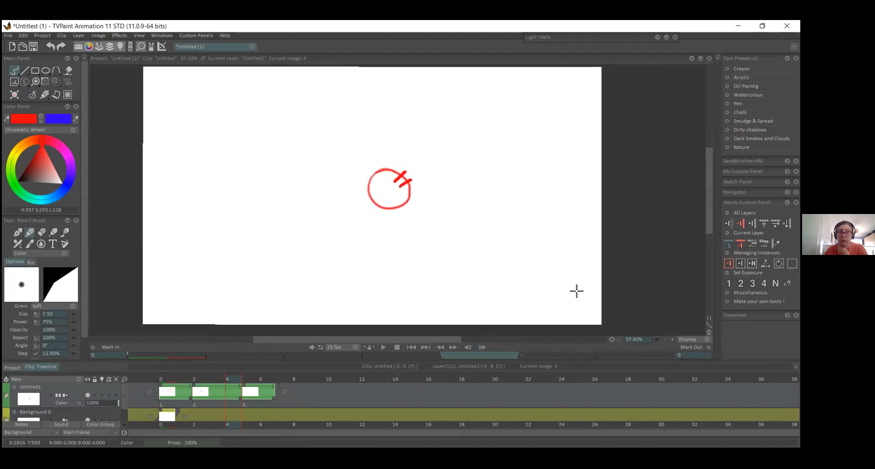
- Expand the Light Table panel and go to frame 1 with the handwritten shortcut notes
left_click(657, 37)
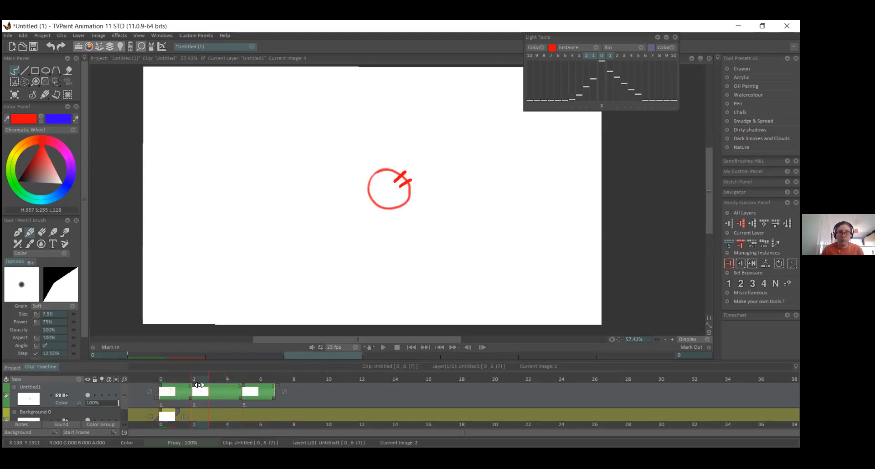
left_click(203, 383)
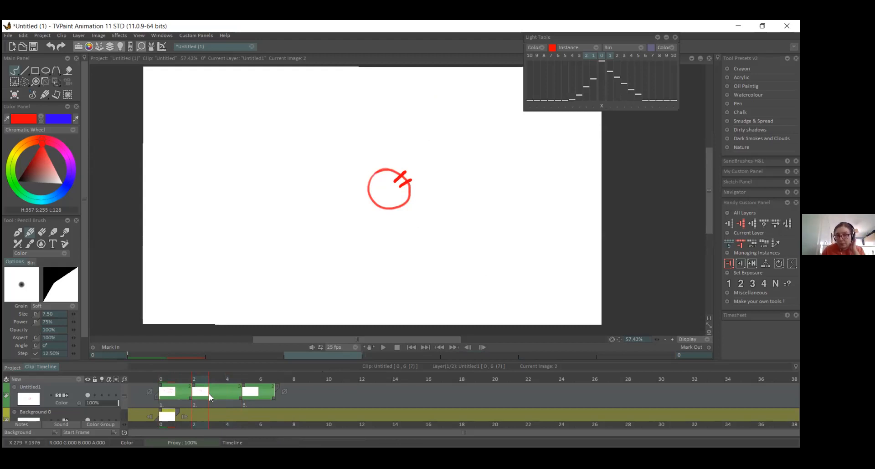
left_click(177, 379)
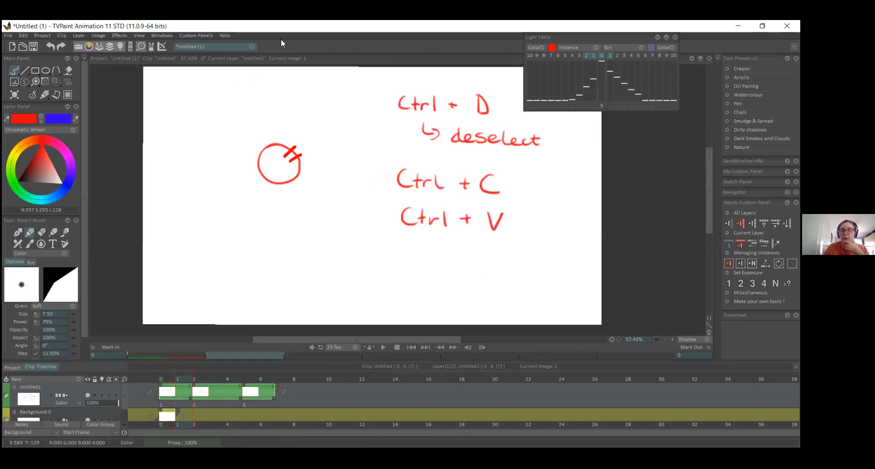
- Reposition the canvas view and examine the layer commands, including the types of new layer available
left_click(202, 38)
left_click(202, 38)
left_click(104, 35)
left_click(103, 34)
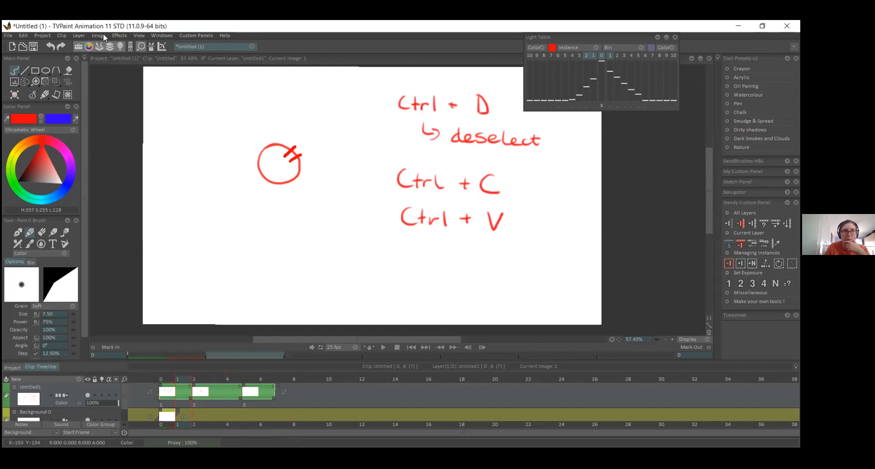
left_click_drag(620, 341, 619, 346)
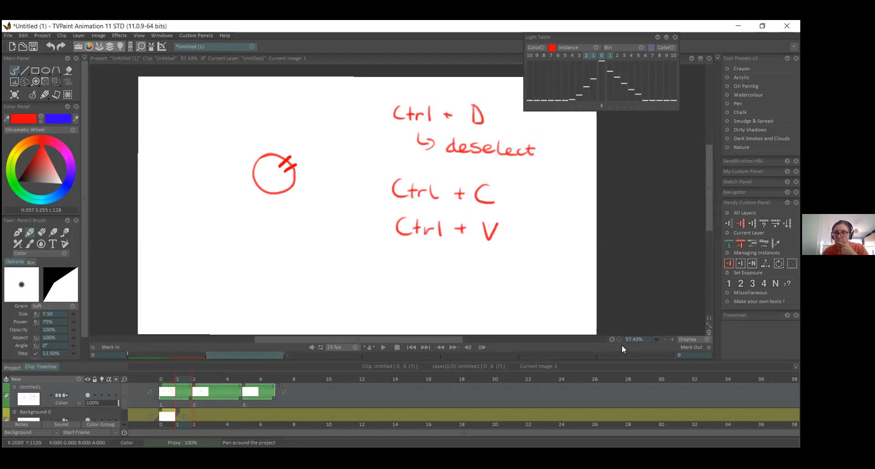
left_click_drag(620, 340, 618, 338)
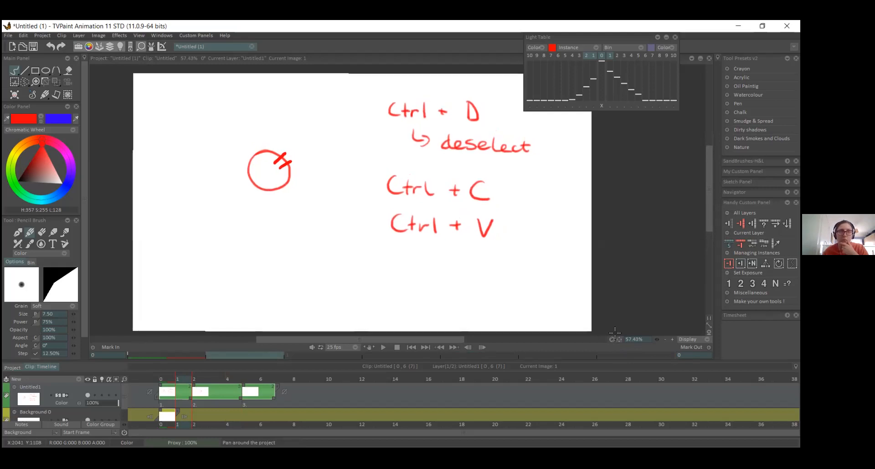
left_click(78, 36)
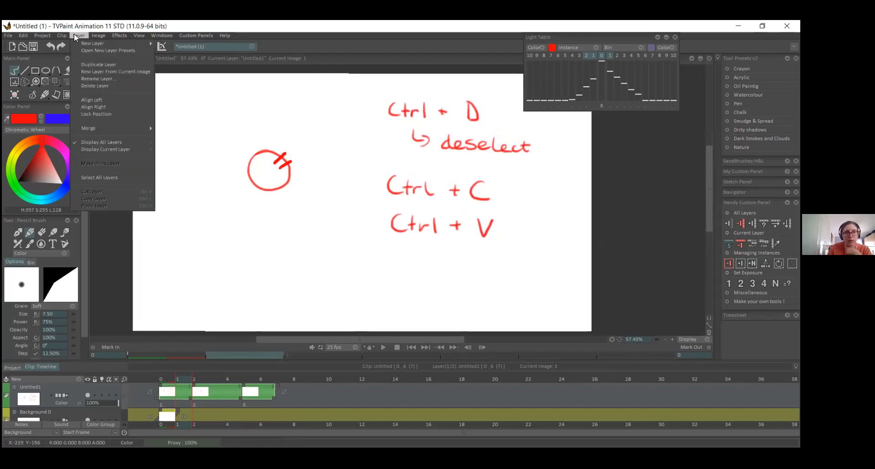
mouse_move(75, 41)
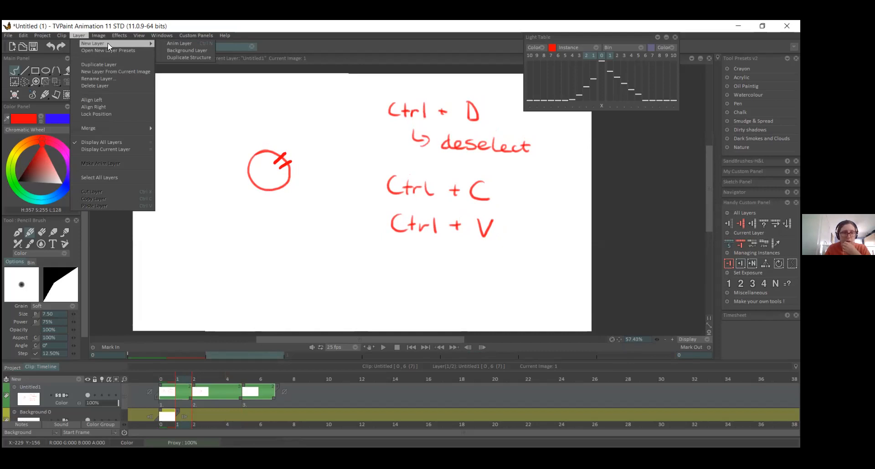
left_click(192, 367)
- Check the first frame and the end of the clip, then make Background 0 the current layer and collapse its track
left_click(167, 378)
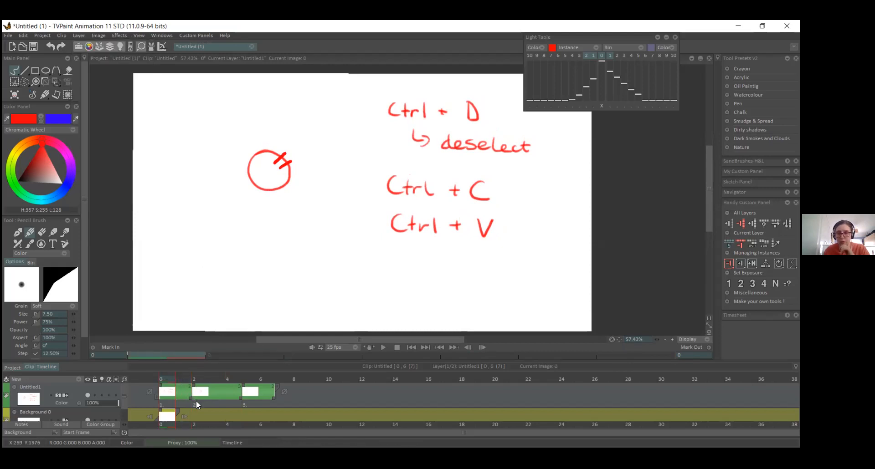
left_click(275, 380)
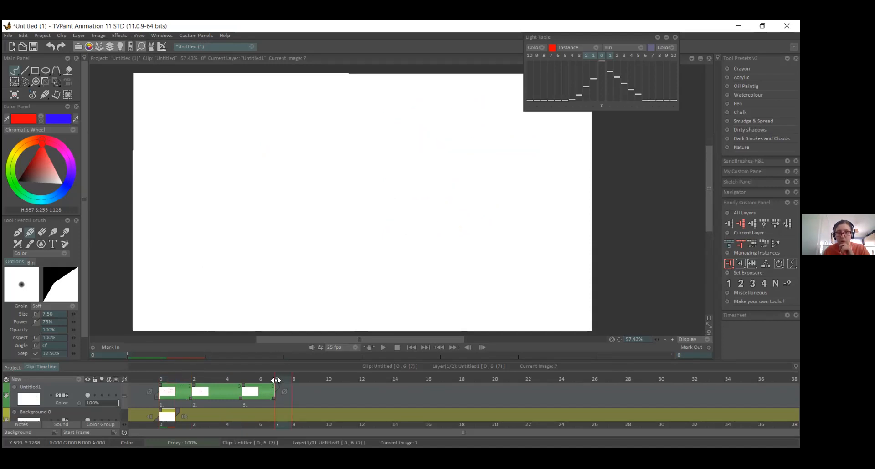
left_click(59, 412)
left_click(15, 401)
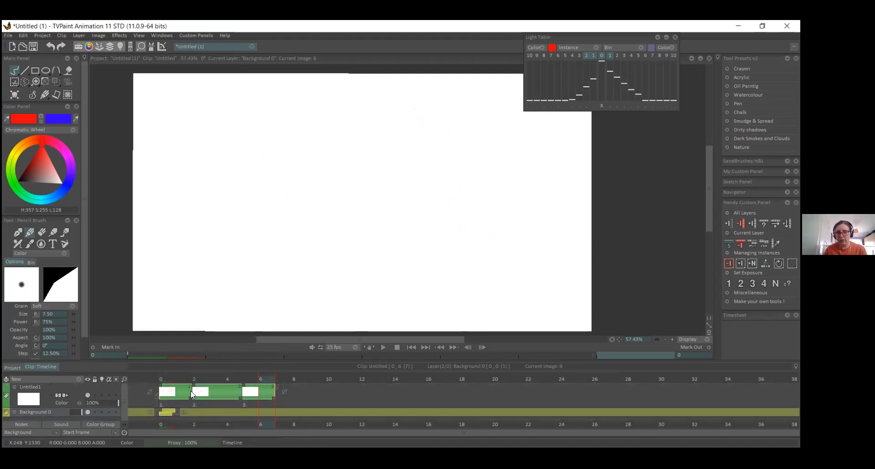
- Extend the first Untitled1 instance to a five-frame exposure and look at the layer's end behaviour options
mouse_move(190, 397)
left_mouse_down()
mouse_move(241, 401)
mouse_move(234, 398)
left_mouse_up()
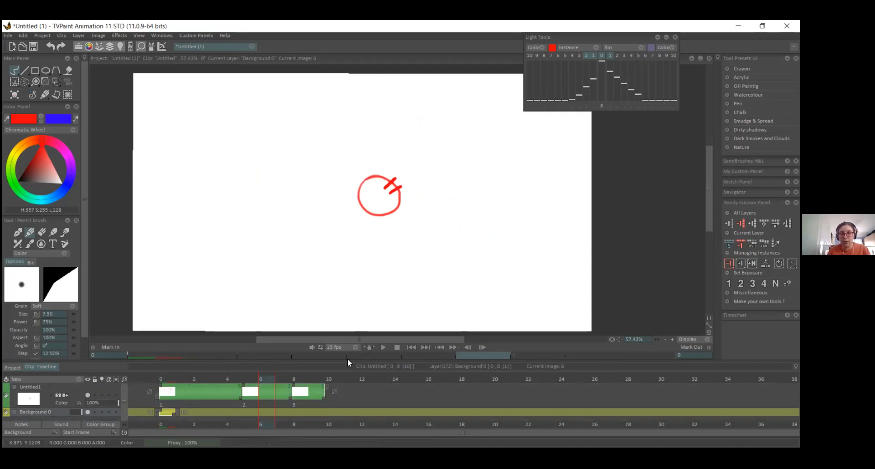
left_click(334, 393)
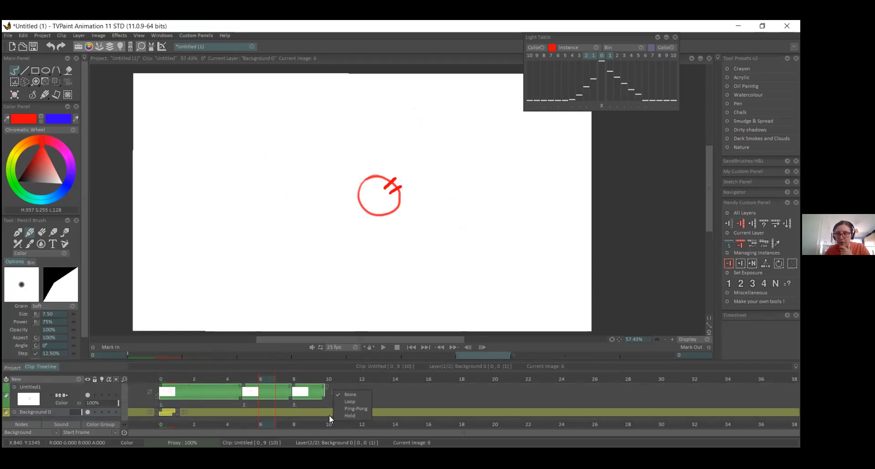
left_click(313, 398)
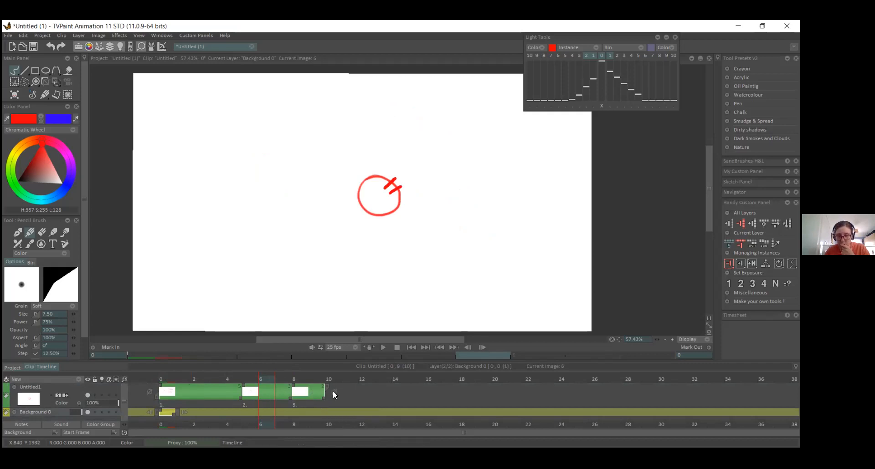
- Extend the last Untitled1 instance through frame 12 and stretch the Background 0 layer through frame 10
left_click(254, 379)
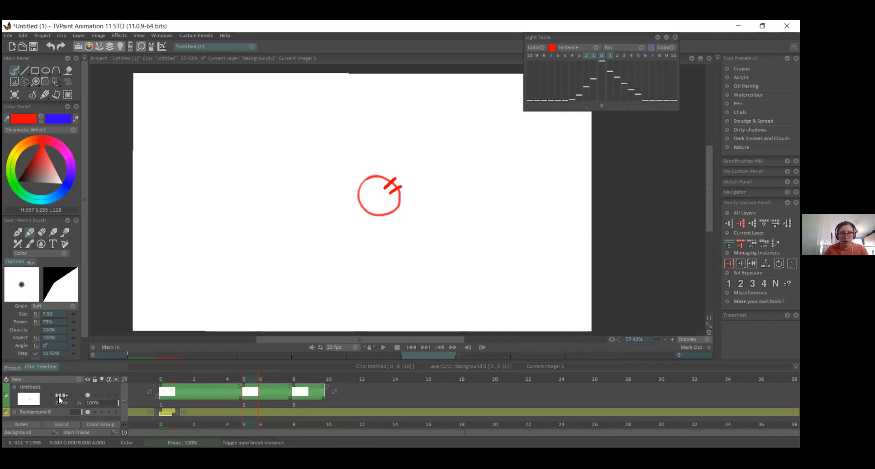
left_click_drag(243, 379, 374, 398)
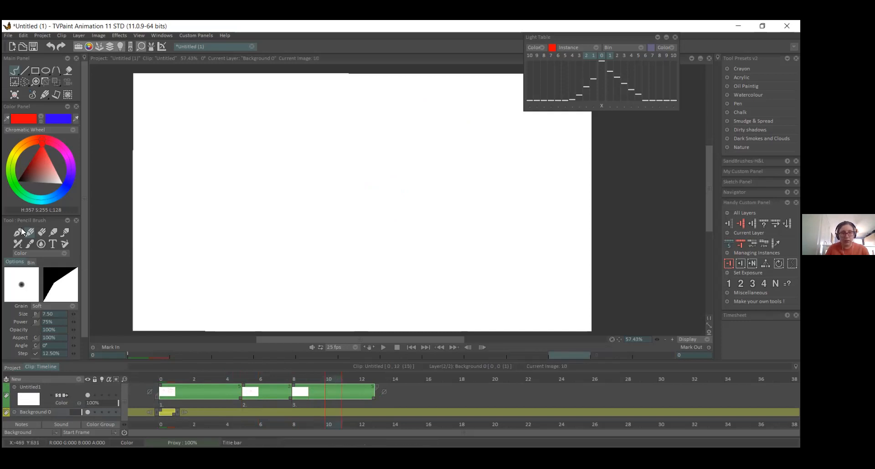
left_click_drag(177, 413, 341, 413)
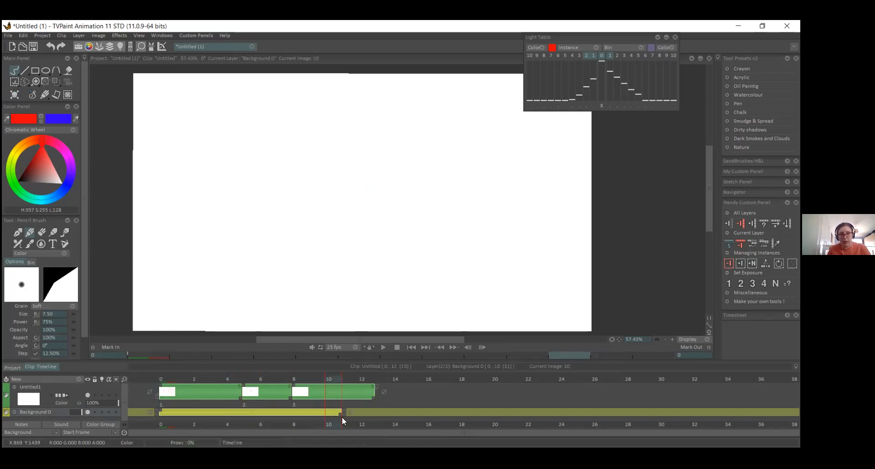
- Make Untitled1 the current layer and add new instances to it at frames 10, 13 and 14
left_click(105, 390)
left_click(15, 94)
left_click(378, 398)
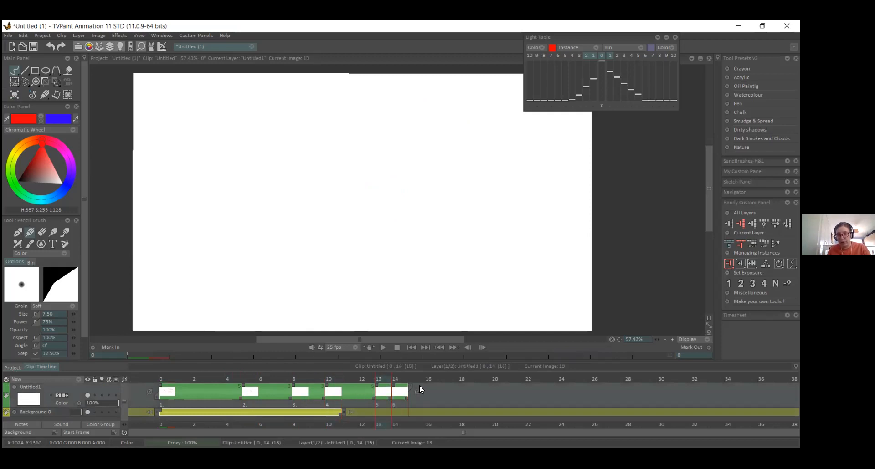
- Extend the Untitled1 layer through frame 17 by adding empty instances
left_click_drag(461, 384, 474, 385)
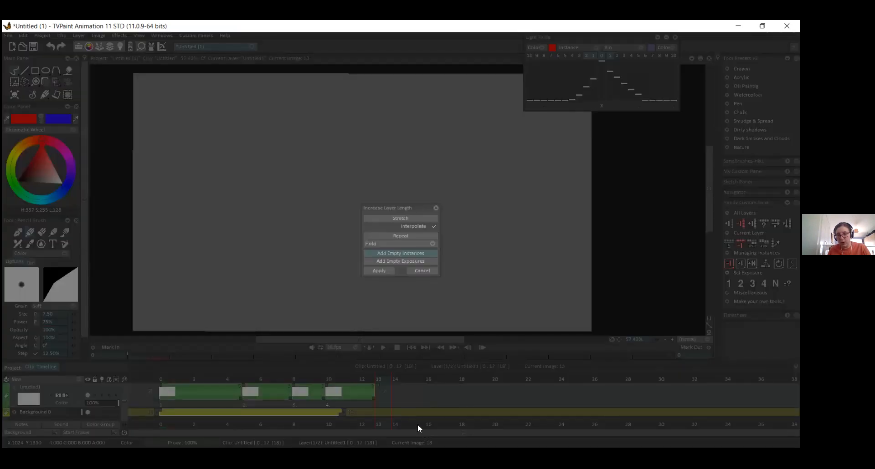
left_click(379, 271)
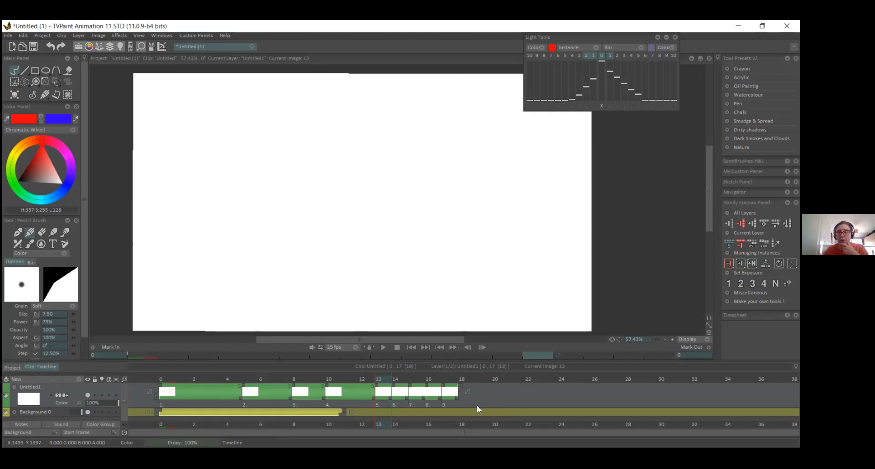
- Check the drawing at frame 0 and delete the Untitled1 instances spanning frames 5 to 12
left_click(166, 379)
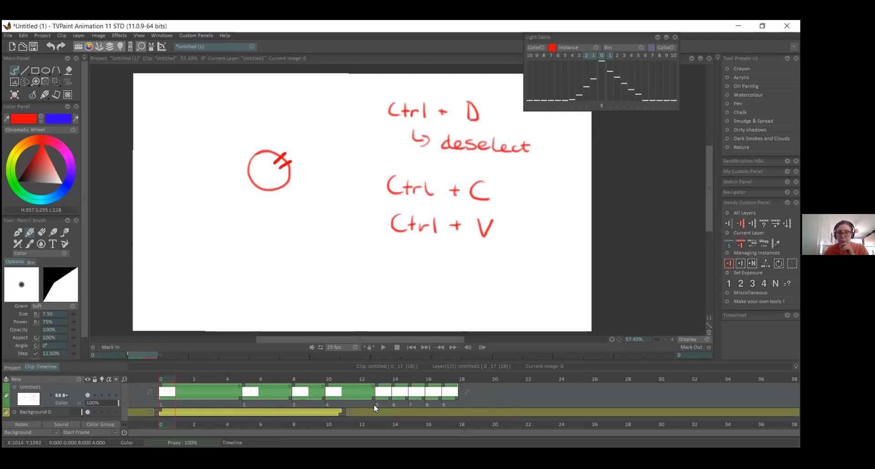
left_click_drag(368, 405, 250, 394)
key("Delete")
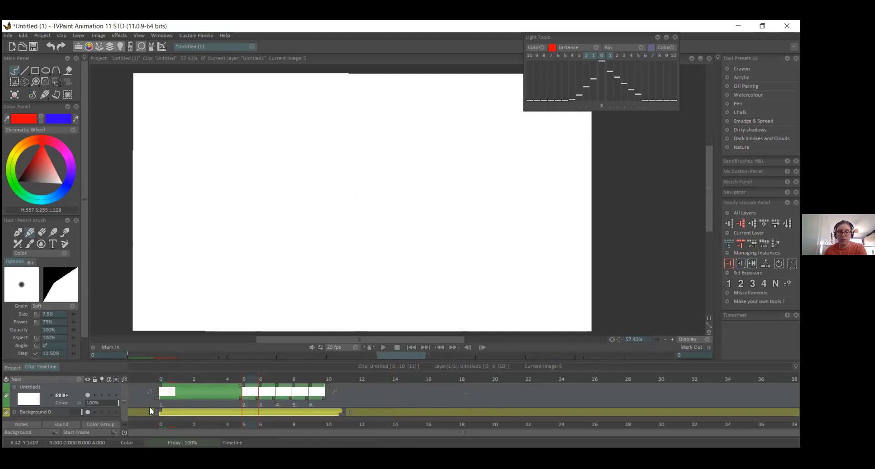
- Shorten the Background 0 layer to a single frame and delete the layer
left_click_drag(340, 413, 166, 407)
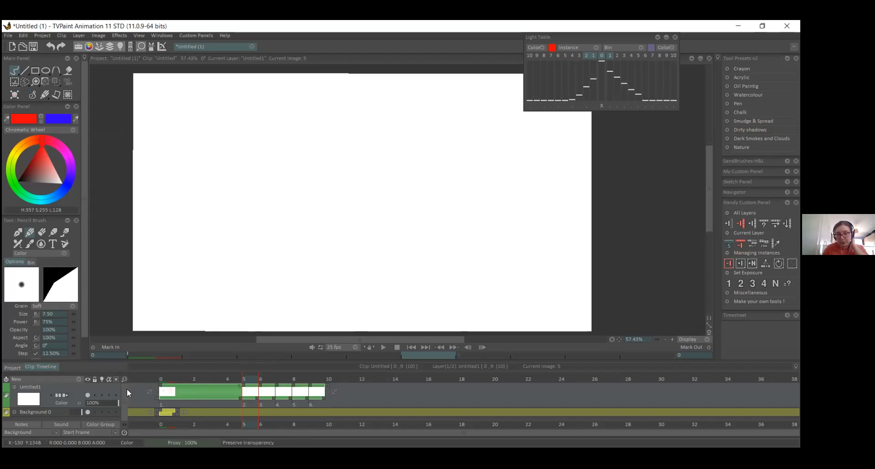
left_click(66, 413)
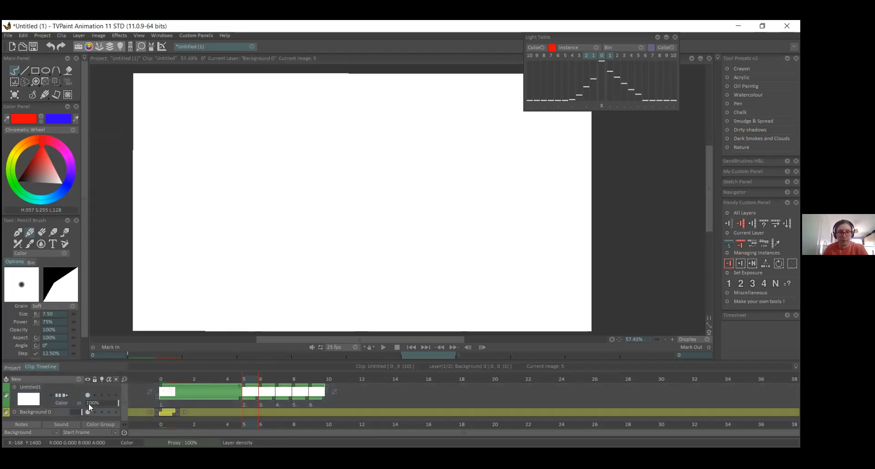
right_click(57, 412)
mouse_move(104, 346)
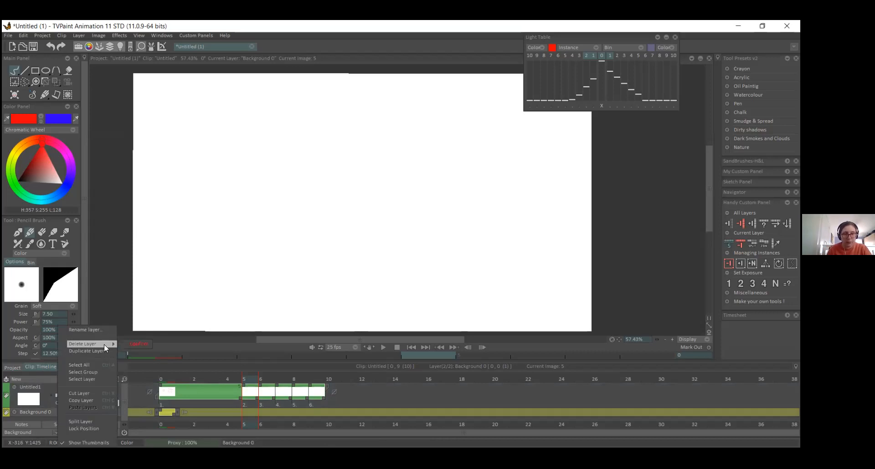
left_click(150, 345)
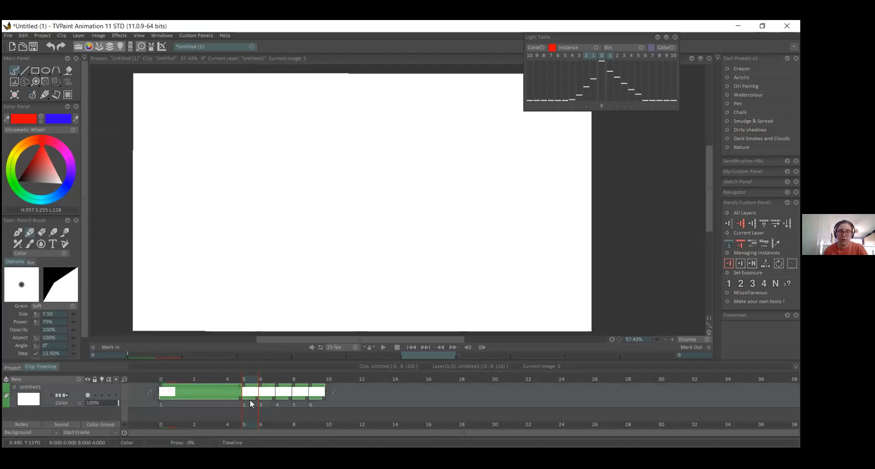
- Delete the first Untitled1 instance, which holds the handwritten drawing on frames 0 to 4
left_click(235, 404)
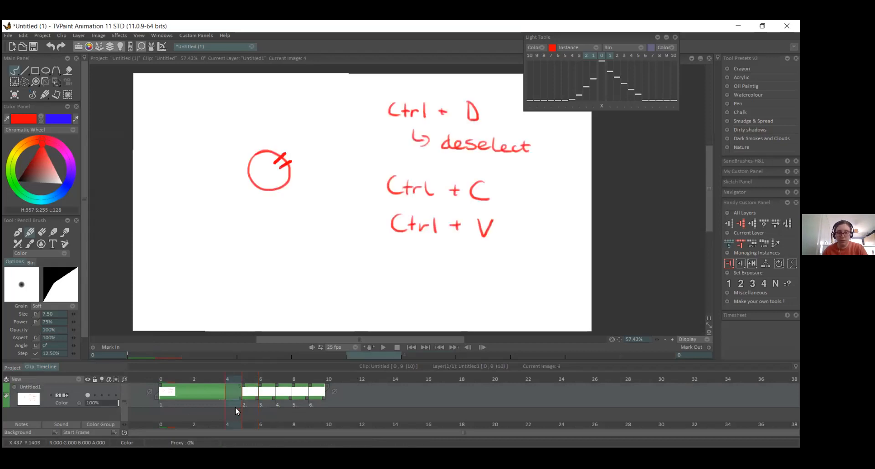
left_click(166, 400)
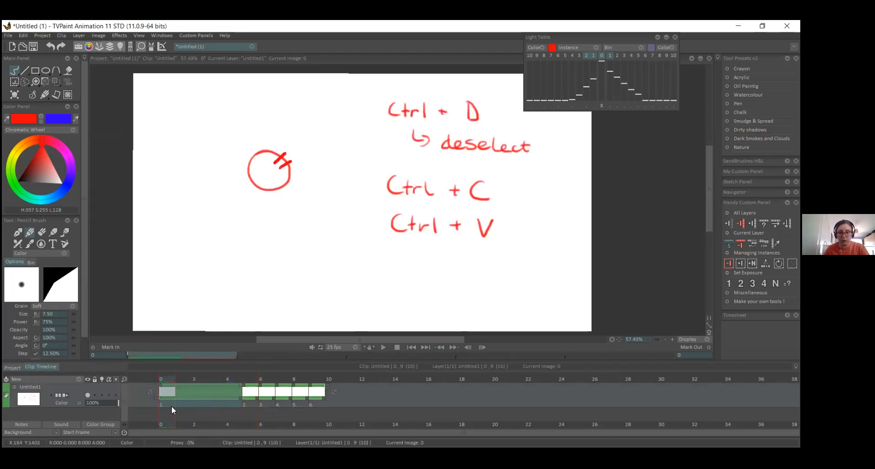
key("Delete")
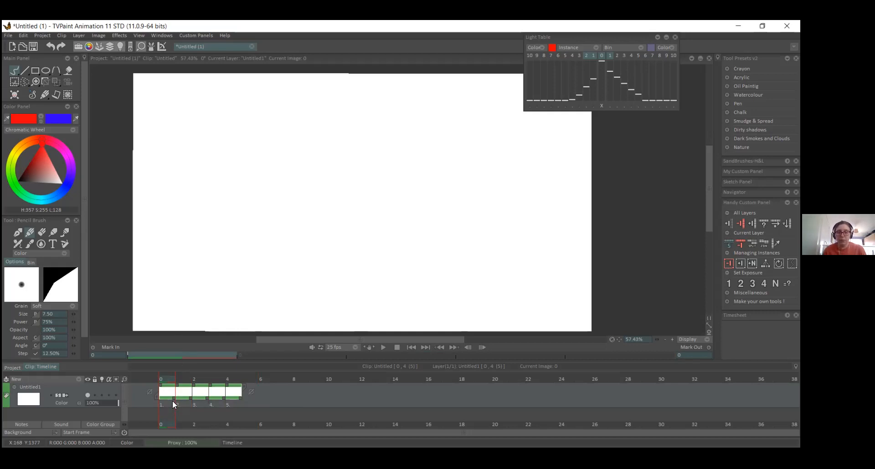
- Delete the Untitled1 instances at frames 1 to 4, keeping only the one at frame 0
left_click_drag(241, 406, 163, 408)
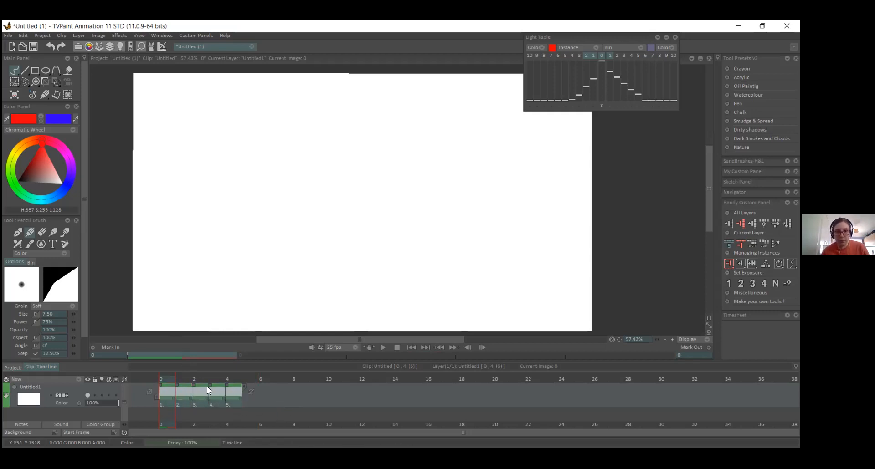
left_click(181, 379)
left_click(165, 378)
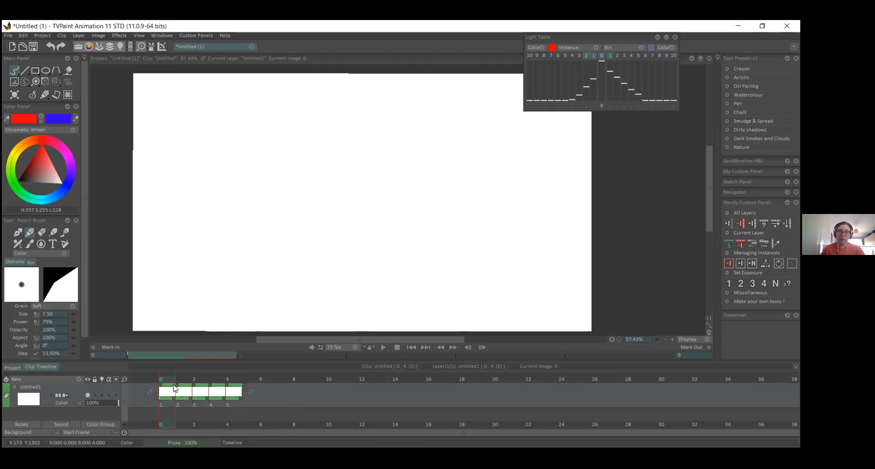
left_click_drag(237, 403, 180, 404)
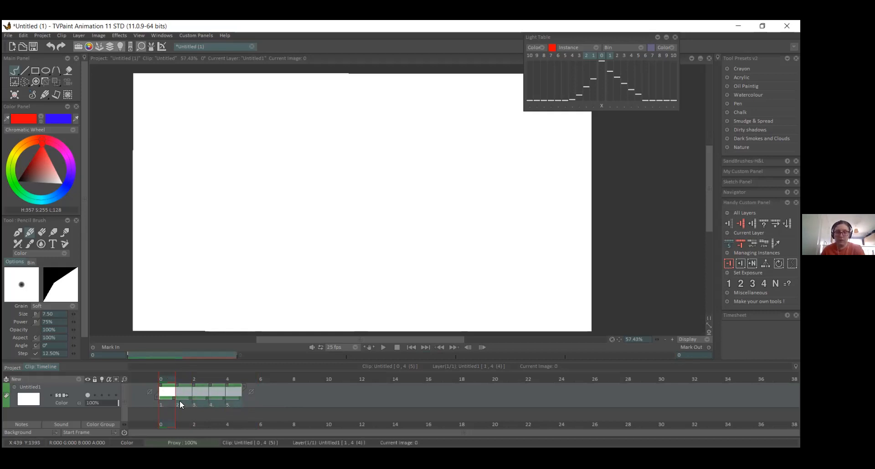
key("Delete")
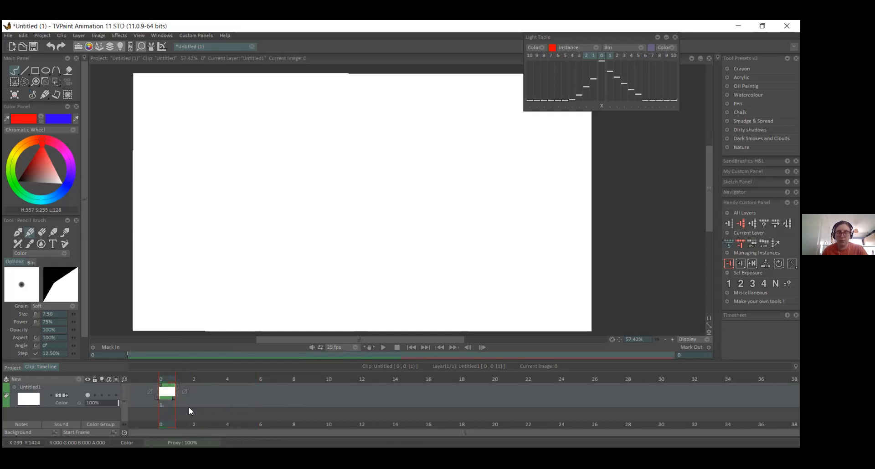
- Shift the Light Table panel over the canvas and set the end behaviour of Untitled1 to Hold
left_click_drag(582, 37, 549, 42)
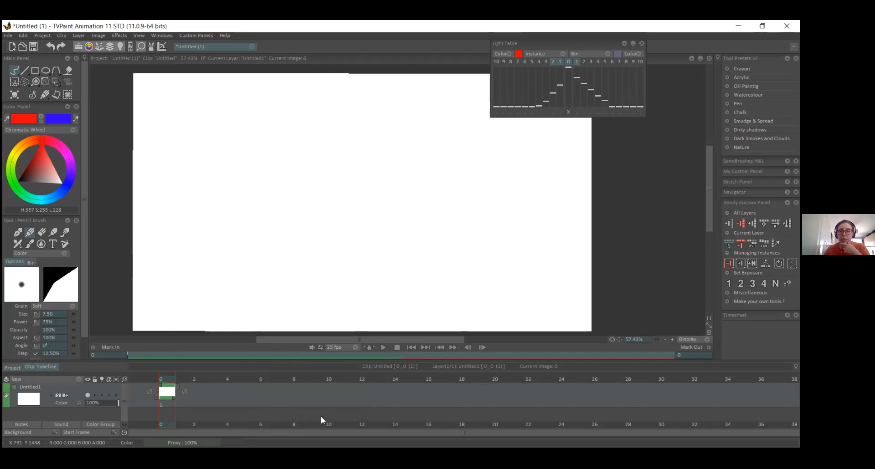
left_click_drag(448, 340, 455, 341)
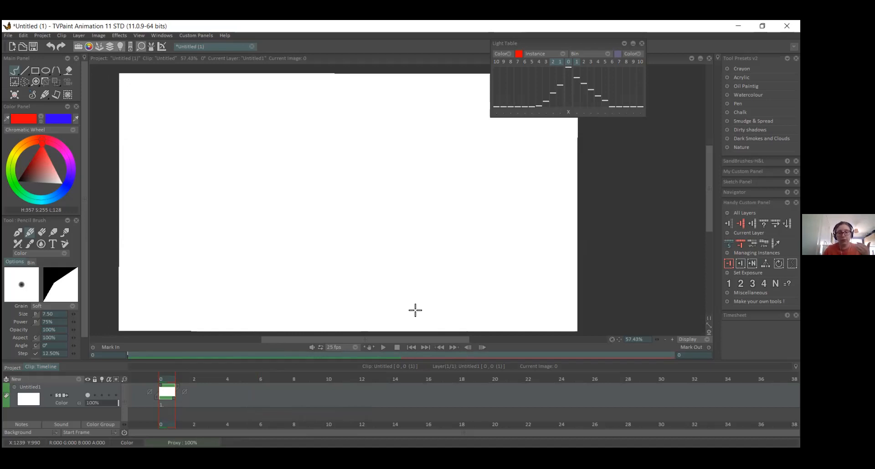
left_click(184, 393)
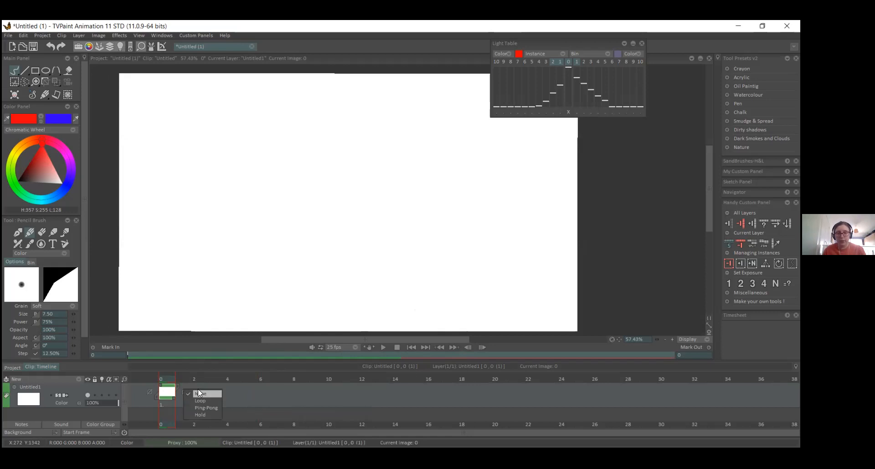
left_click(220, 412)
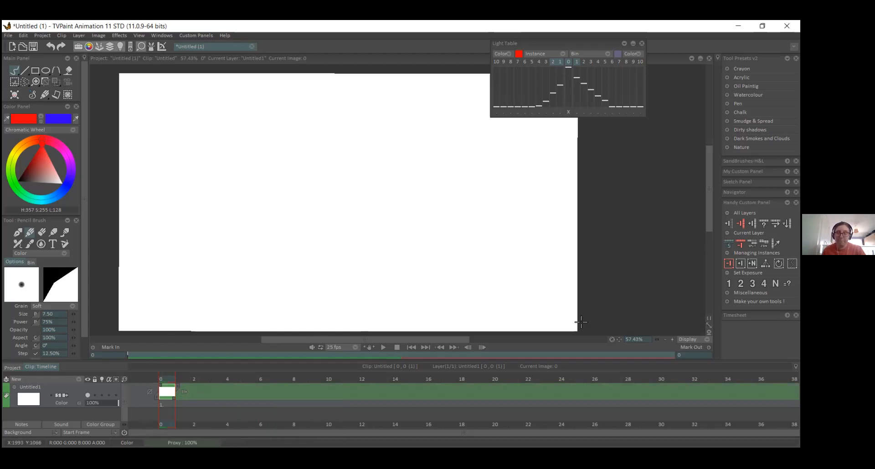
- Set the colour group of the Untitled1 layer to Default
left_click_drag(620, 339, 623, 338)
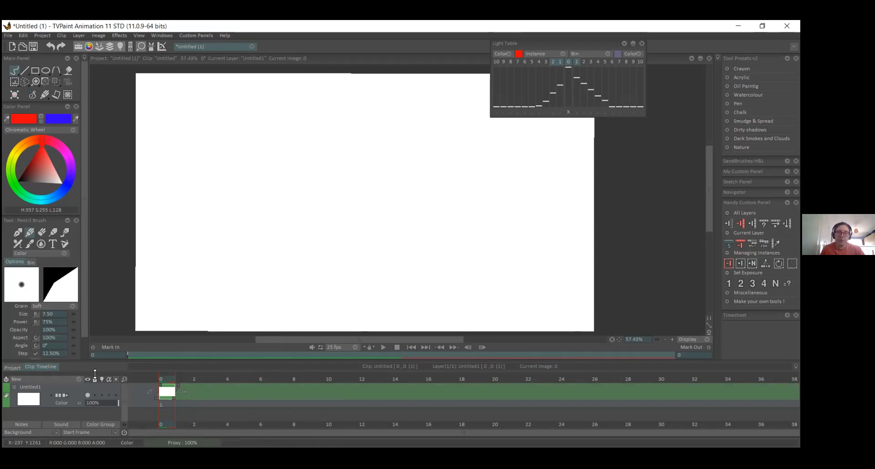
left_click(8, 398)
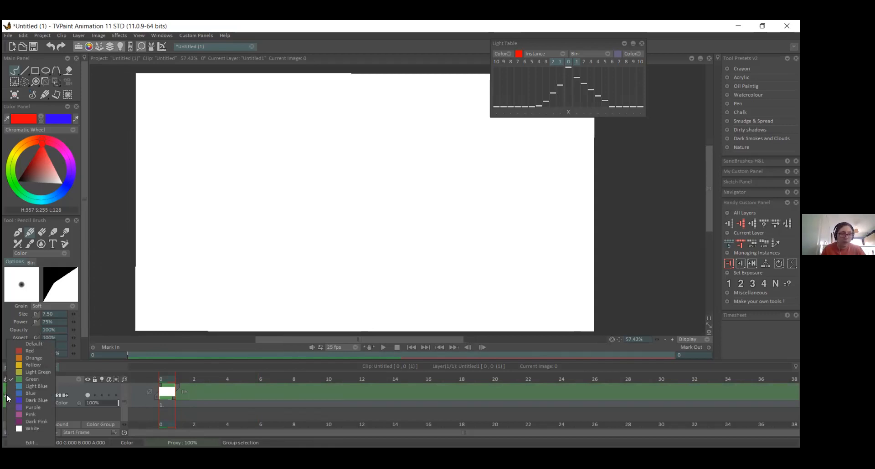
left_click(47, 345)
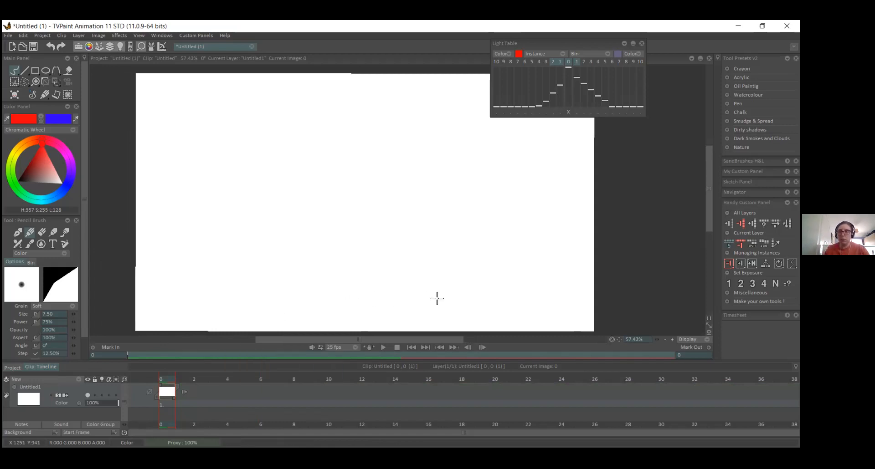
left_click_drag(618, 339, 615, 338)
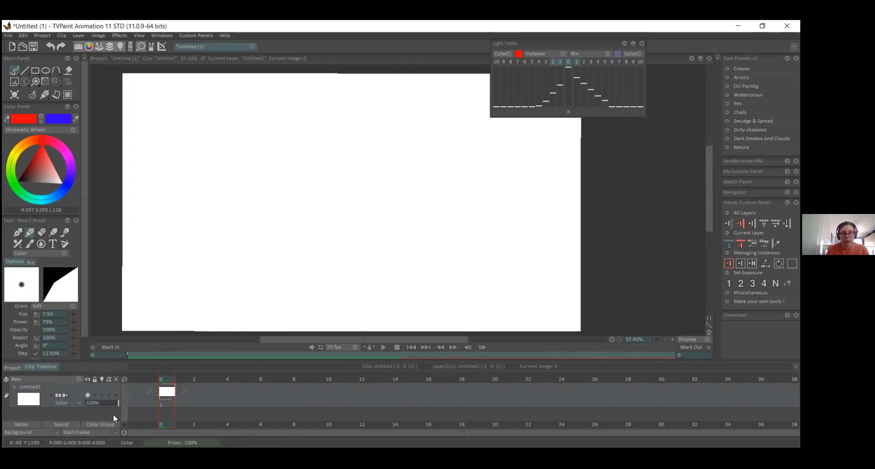
- Set the end behaviour of Untitled1 to Hold again and extend its instance through frame 25
left_click(183, 392)
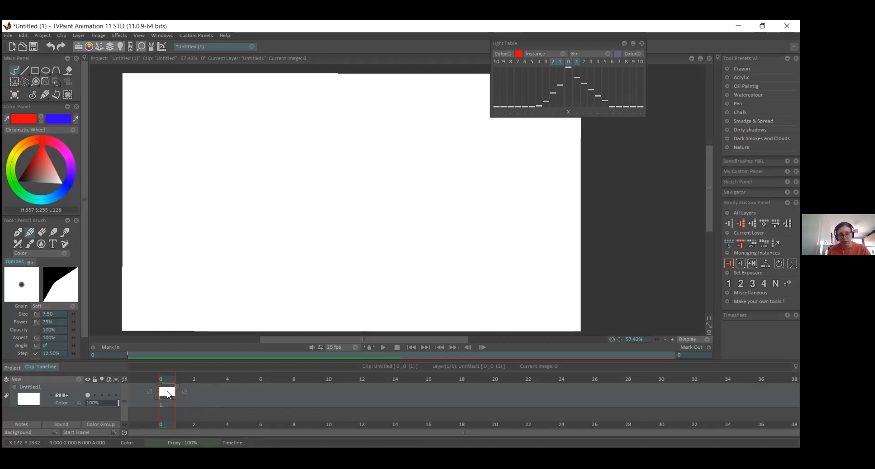
left_click(185, 393)
left_click(213, 412)
left_click_drag(173, 398, 391, 397)
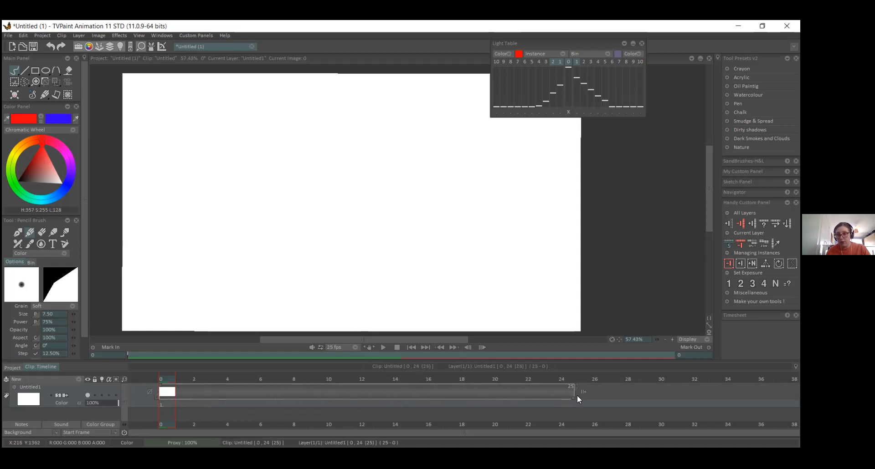
left_click_drag(577, 396, 593, 394)
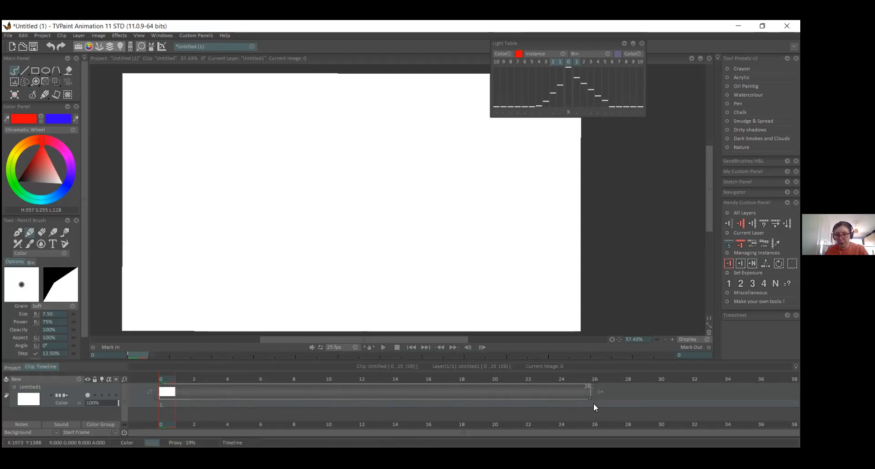
left_click(79, 380)
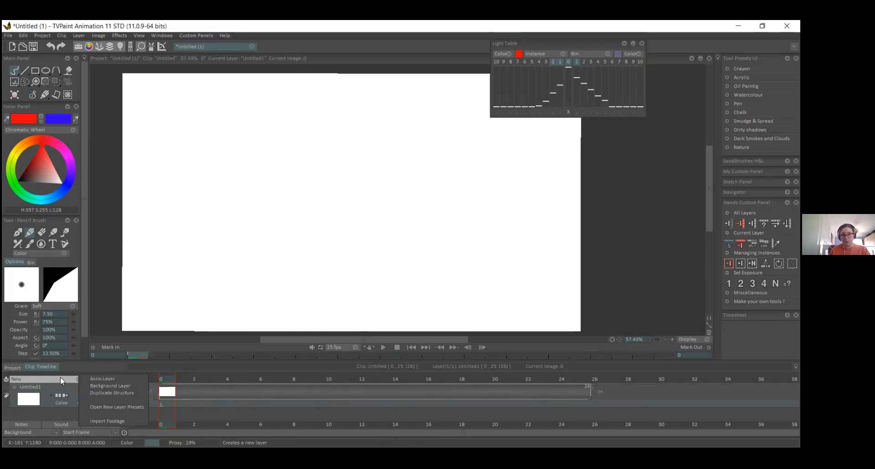
left_click(74, 398)
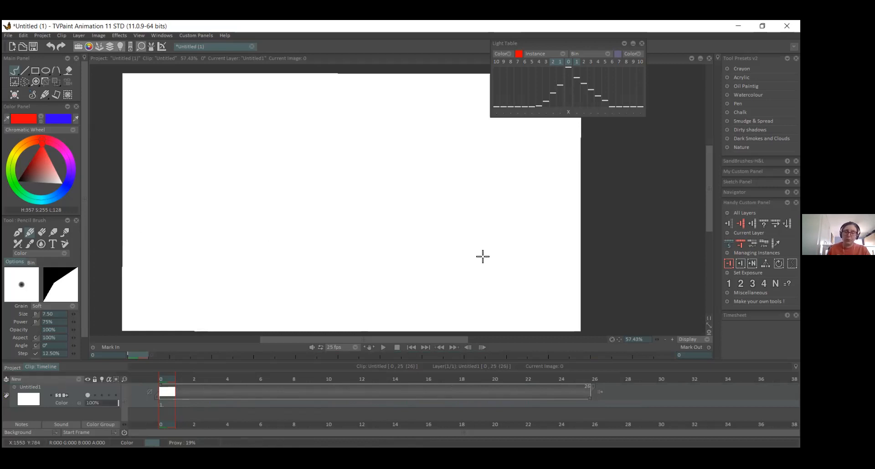
- Sketch a long red box in perspective near the centre of the canvas on the Untitled1 layer
left_click_drag(620, 340, 619, 337)
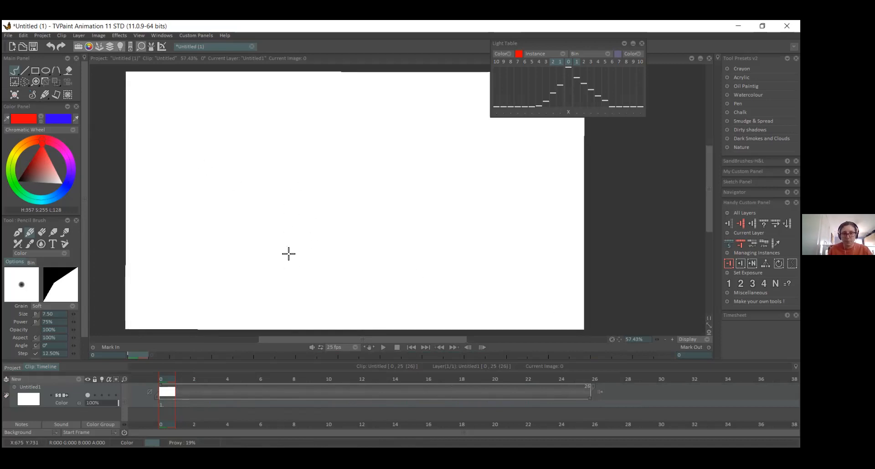
mouse_move(289, 237)
left_mouse_down()
mouse_move(301, 307)
mouse_move(309, 297)
mouse_move(302, 294)
mouse_move(333, 296)
left_mouse_up()
mouse_move(332, 238)
left_mouse_down()
mouse_move(333, 296)
mouse_move(302, 235)
mouse_move(290, 235)
mouse_move(366, 214)
left_mouse_up()
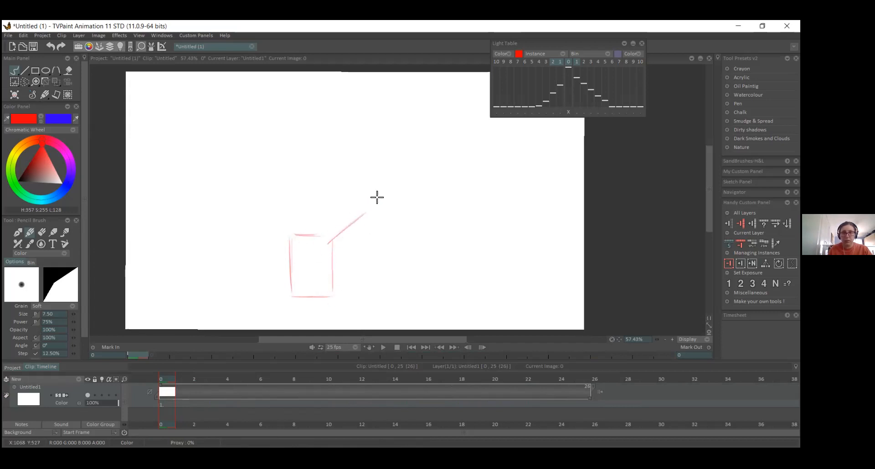
mouse_move(294, 234)
left_mouse_down()
mouse_move(369, 190)
mouse_move(391, 191)
mouse_move(394, 245)
left_mouse_up()
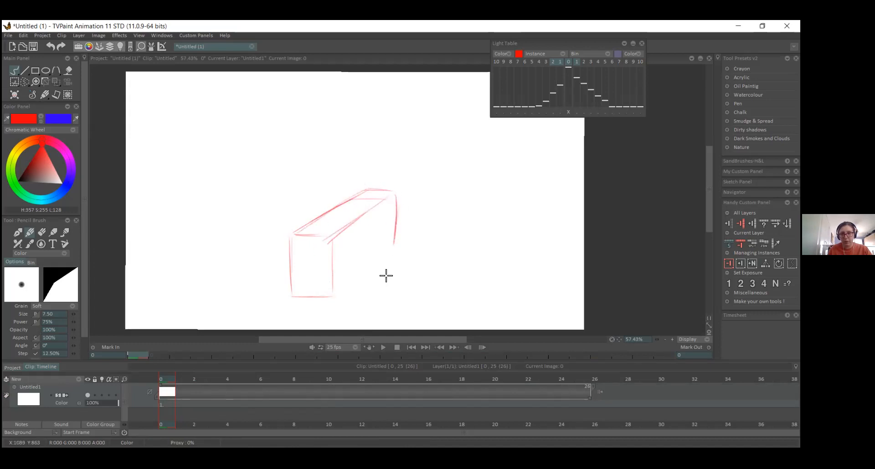
mouse_move(393, 193)
left_mouse_down()
mouse_move(395, 244)
mouse_move(333, 299)
left_mouse_up()
left_click_drag(377, 261, 331, 298)
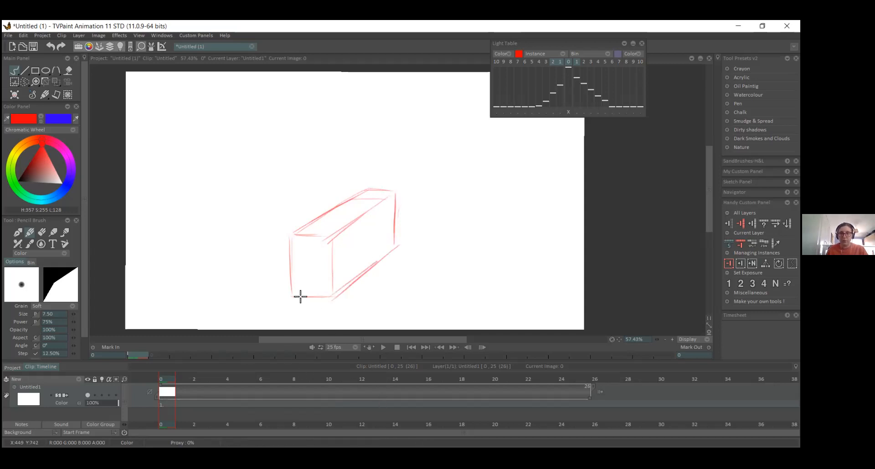
- Erase the overshooting line ends of the box and redraw its back corner and front vertical edges with the pencil
left_click(42, 232)
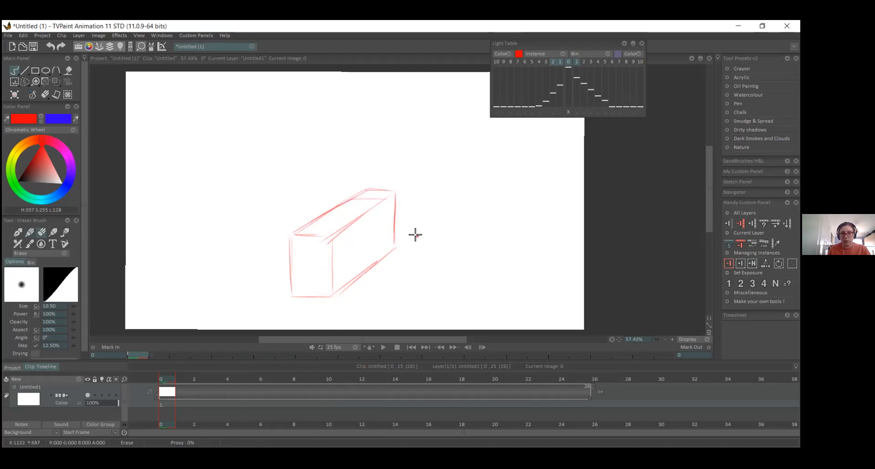
left_click(29, 232)
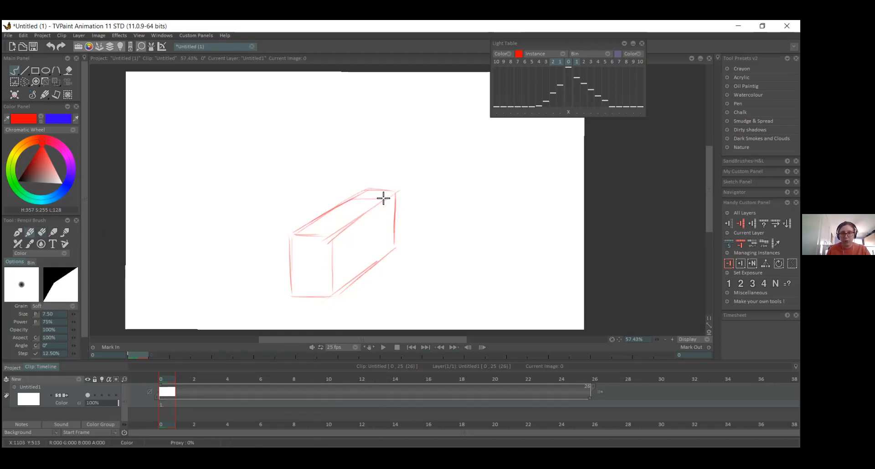
mouse_move(385, 189)
left_mouse_down()
mouse_move(400, 191)
mouse_move(396, 214)
left_mouse_up()
left_click_drag(293, 237, 293, 301)
- Shorten the Untitled1 instance to a single frame at frame 0
left_click_drag(587, 398, 322, 400)
key("Delete")
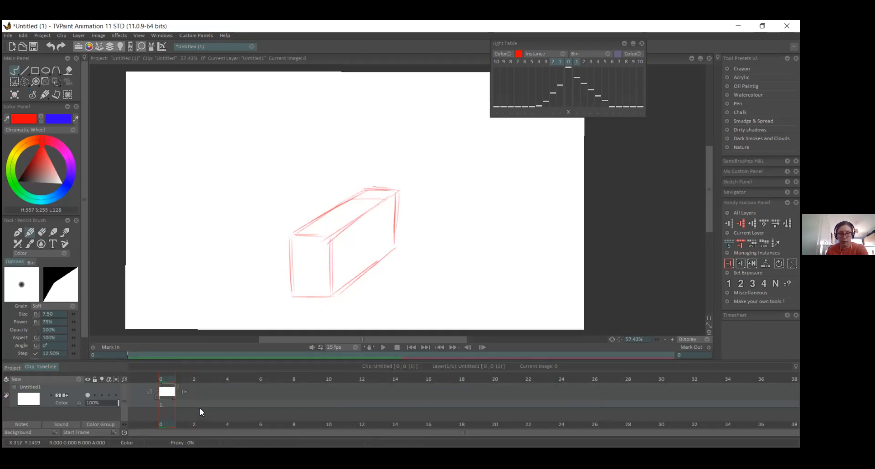
- Strengthen the box's far and front vertical edges and sketch short guide lines across its front and side faces
mouse_move(167, 379)
left_mouse_down()
mouse_move(602, 379)
mouse_move(168, 378)
mouse_move(245, 379)
left_mouse_up()
mouse_move(262, 382)
left_mouse_down()
mouse_move(775, 392)
mouse_move(377, 387)
mouse_move(112, 403)
left_mouse_up()
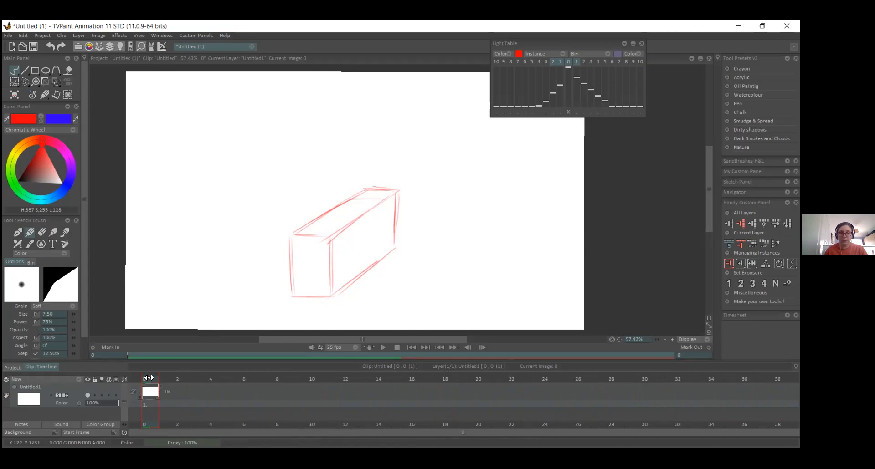
left_click_drag(397, 191, 397, 251)
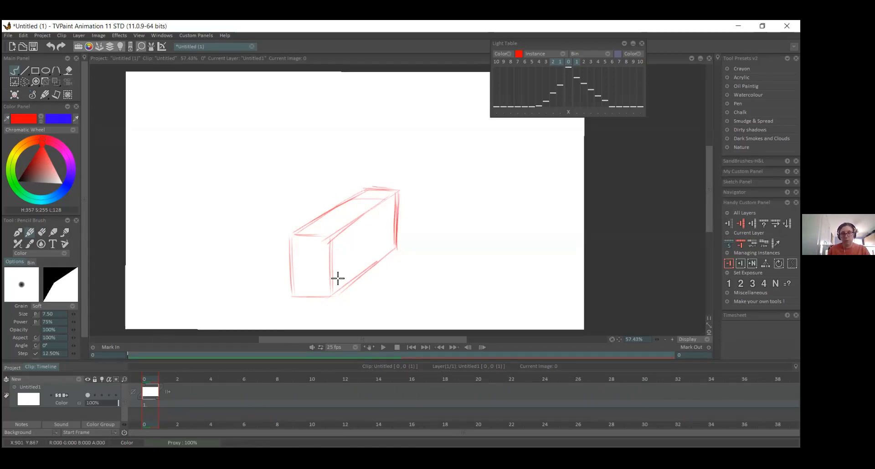
left_click_drag(330, 243, 333, 299)
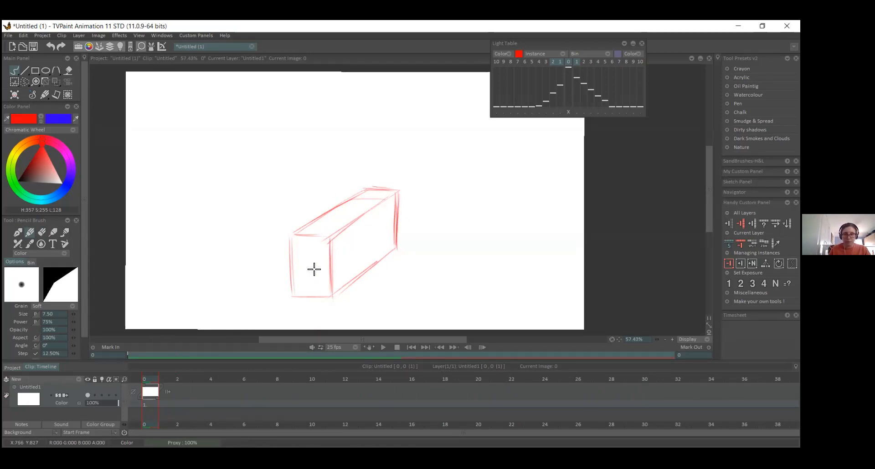
left_click_drag(350, 246, 363, 239)
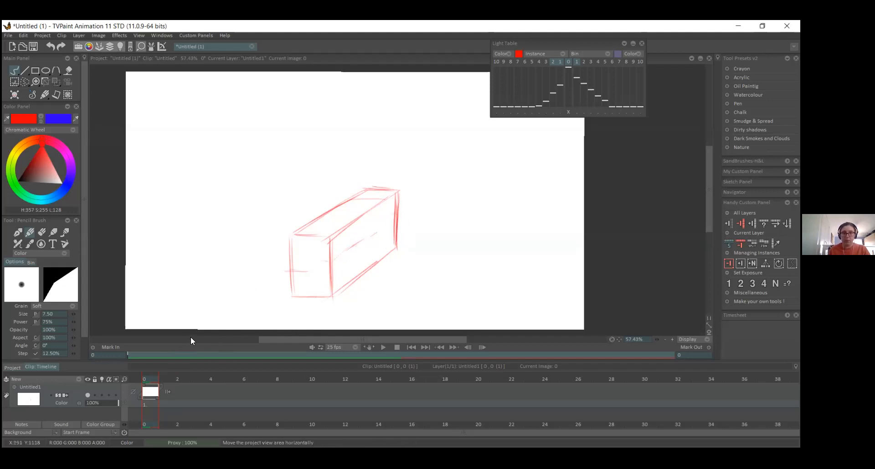
- Erase the overshooting line at the box's upper back corner and switch to the pencil with blue as the drawing colour
left_click(42, 233)
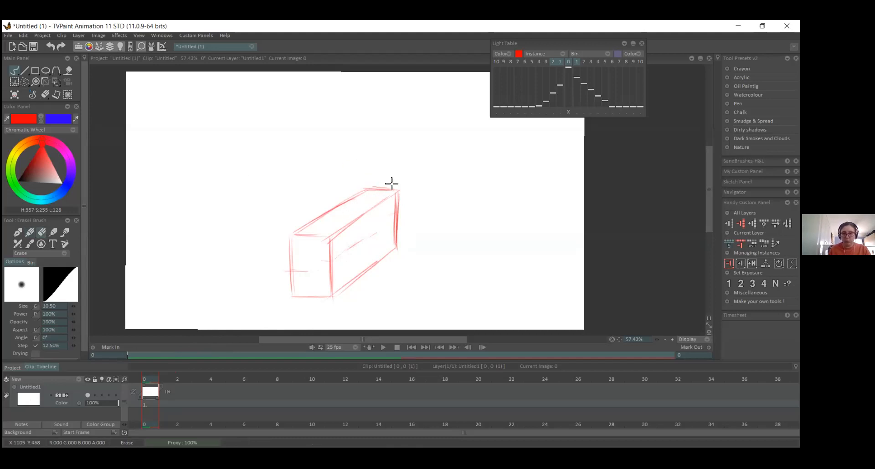
left_click(18, 233)
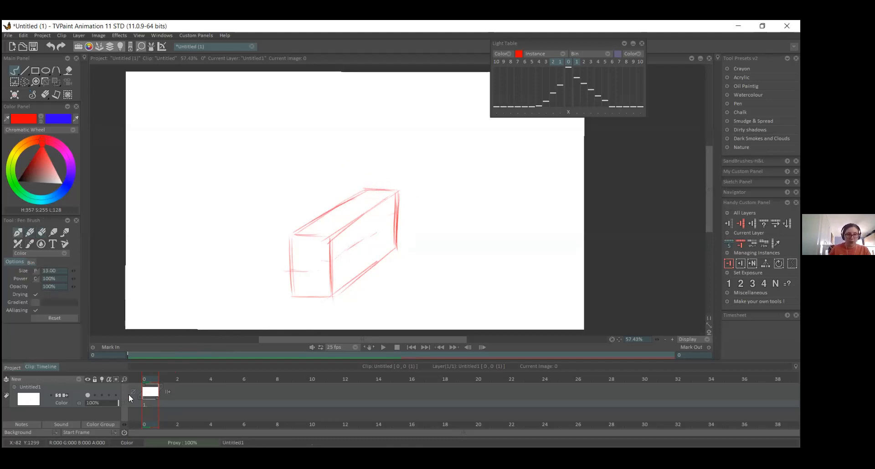
left_click(29, 232)
left_click(41, 118)
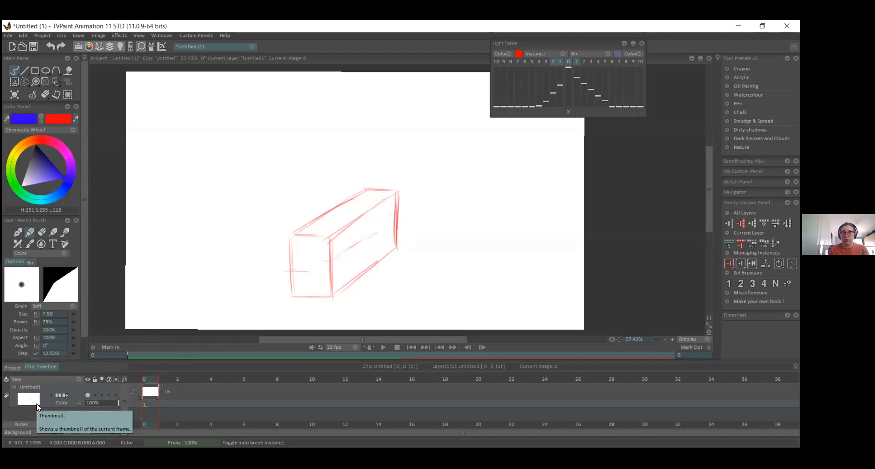
- Add a new animation layer above Untitled1, collapse Untitled1, and extend the new layer's first instance through frame 1
left_click(78, 379)
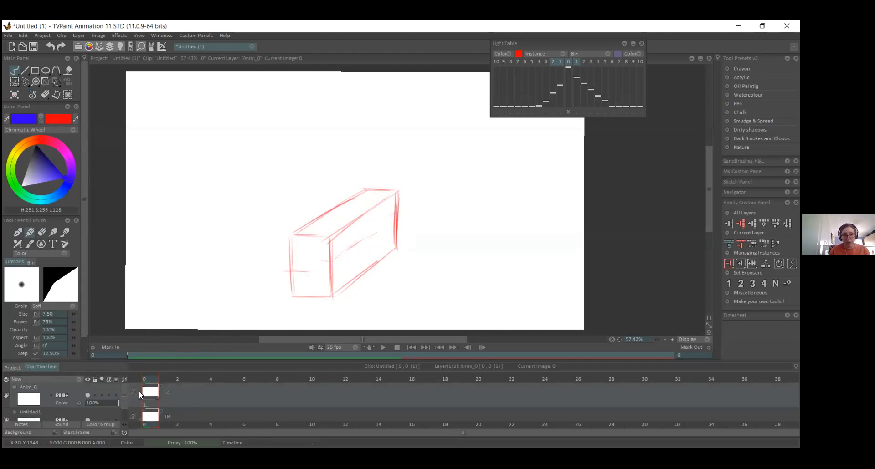
left_click(20, 415)
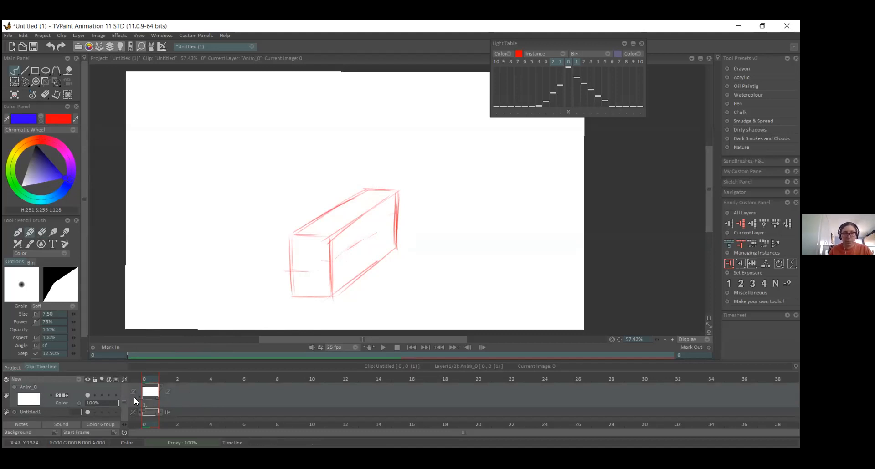
left_click_drag(159, 394, 179, 399)
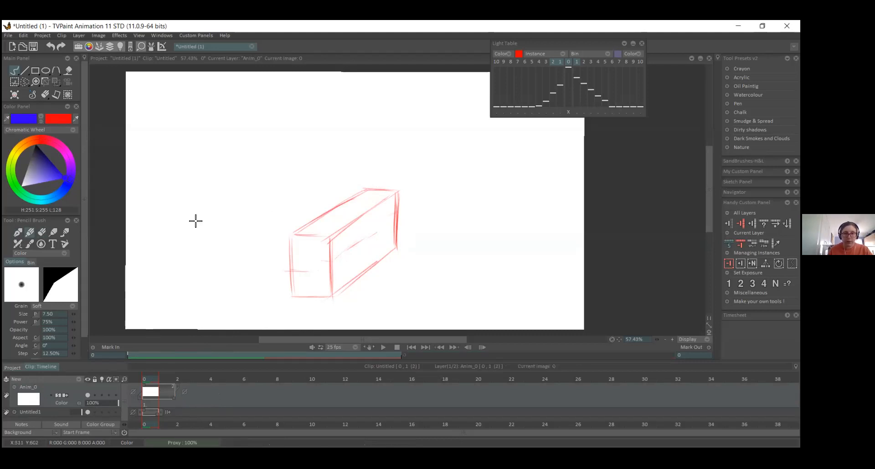
- Sketch a blue ball to the left of the box on frame 0 and erase its stray outer lines
left_click_drag(246, 219, 230, 268)
mouse_move(266, 223)
left_mouse_down()
mouse_move(250, 272)
mouse_move(265, 274)
mouse_move(242, 224)
mouse_move(250, 266)
mouse_move(235, 230)
mouse_move(262, 267)
left_mouse_up()
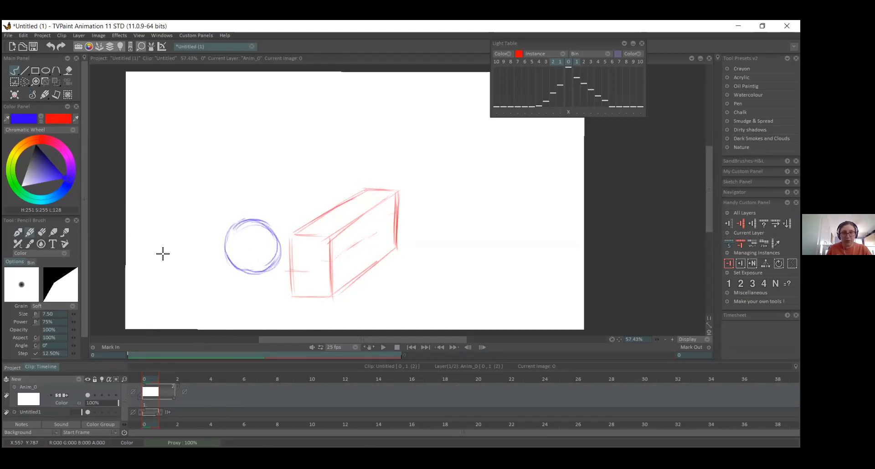
key("e")
left_click_drag(274, 262, 228, 262)
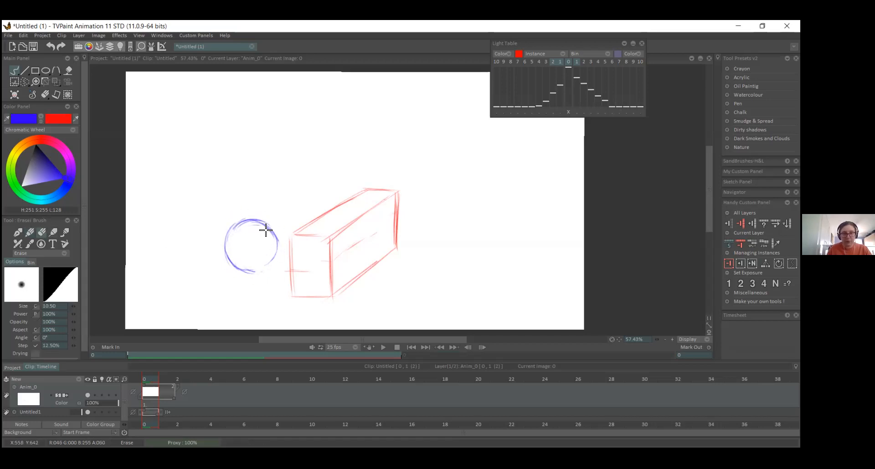
key("e")
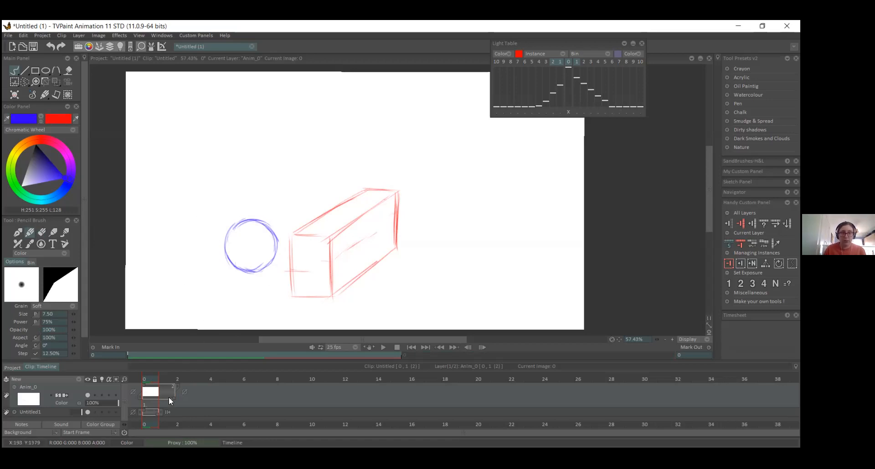
- Turn on the light table for Anim_0 and sketch a second blue ball to the right of the box on frame 2
left_click(180, 379)
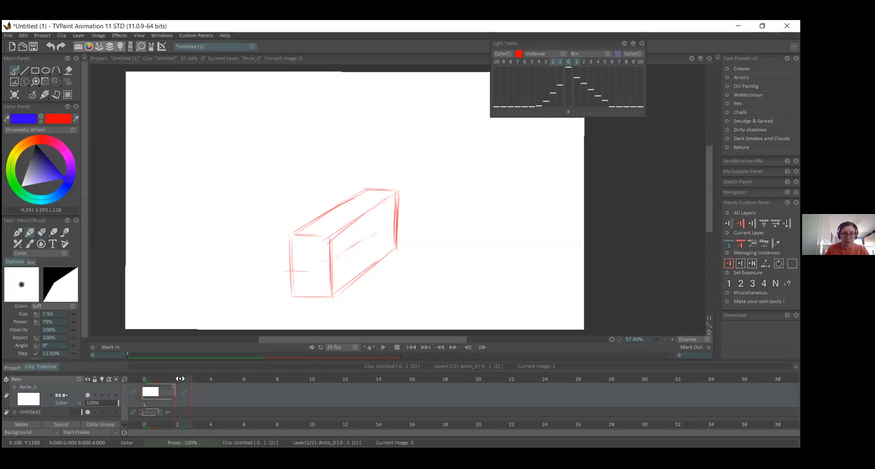
left_click(101, 395)
mouse_move(440, 235)
left_mouse_down()
mouse_move(439, 272)
mouse_move(461, 225)
mouse_move(453, 227)
mouse_move(470, 272)
mouse_move(449, 226)
mouse_move(474, 244)
mouse_move(434, 256)
mouse_move(486, 244)
mouse_move(457, 226)
mouse_move(472, 234)
mouse_move(469, 226)
left_mouse_up()
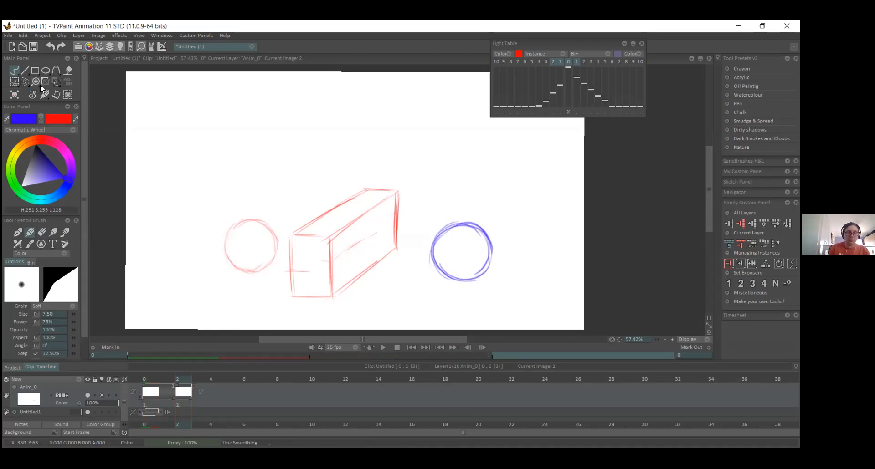
- Clean up the second ball's outline with the eraser and extend its instance through frame 3
left_click(41, 232)
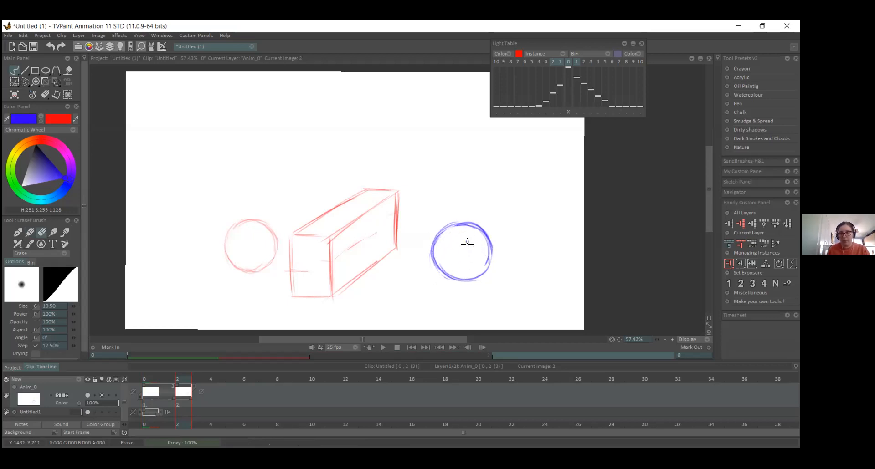
left_click(29, 233)
left_click_drag(193, 398, 202, 398)
left_click_drag(156, 377, 181, 378)
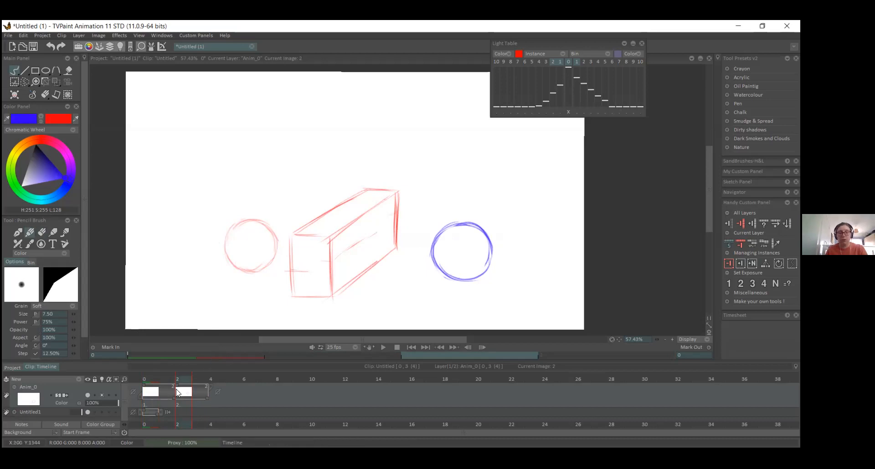
- Insert three empty instances between the two ball drawings on Anim_0 and set every instance's exposure to 2 frames
left_click(174, 400)
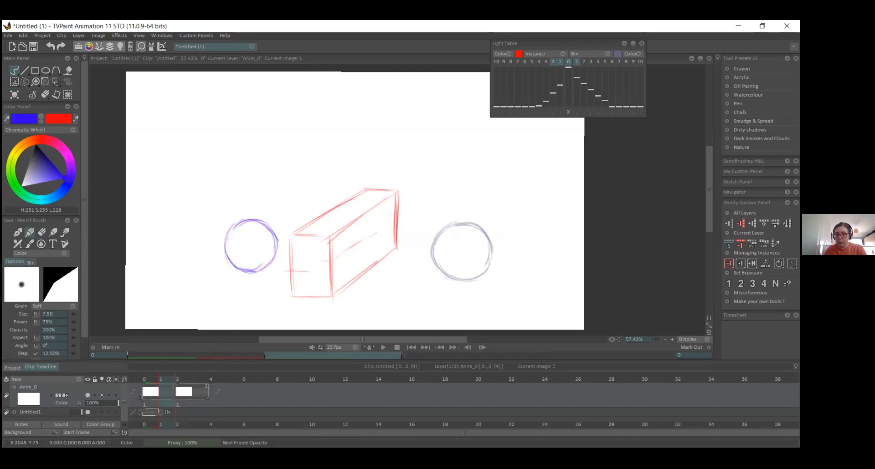
left_click(741, 264)
left_click(741, 272)
left_click(740, 264)
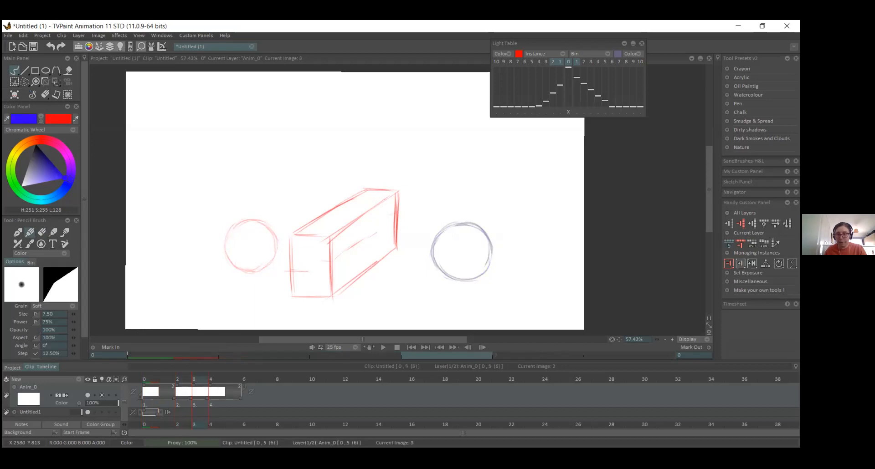
left_click(740, 263)
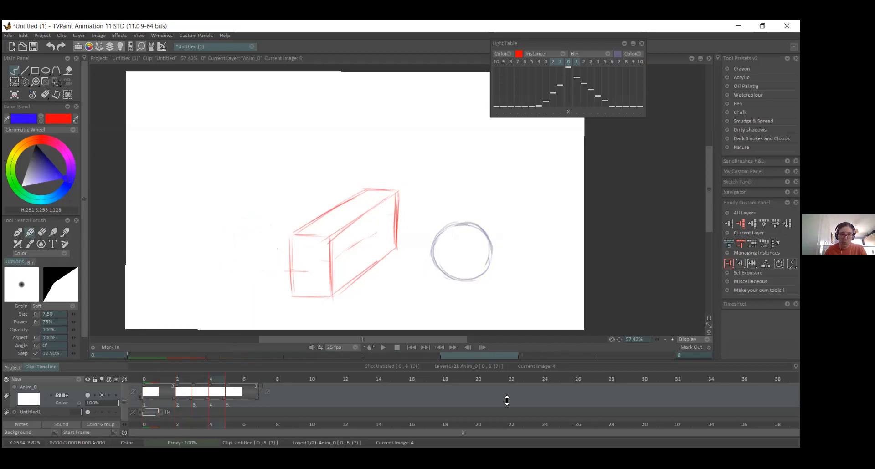
key("Return")
left_click(741, 272)
left_click(740, 284)
- Go to the third instance at frame 4 and enable the second next drawing in the light table
left_click(163, 401)
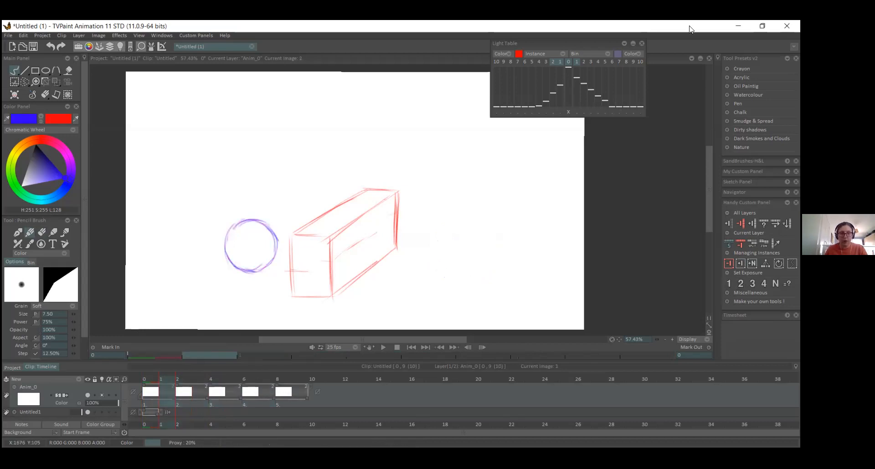
left_click(217, 395)
left_click(583, 62)
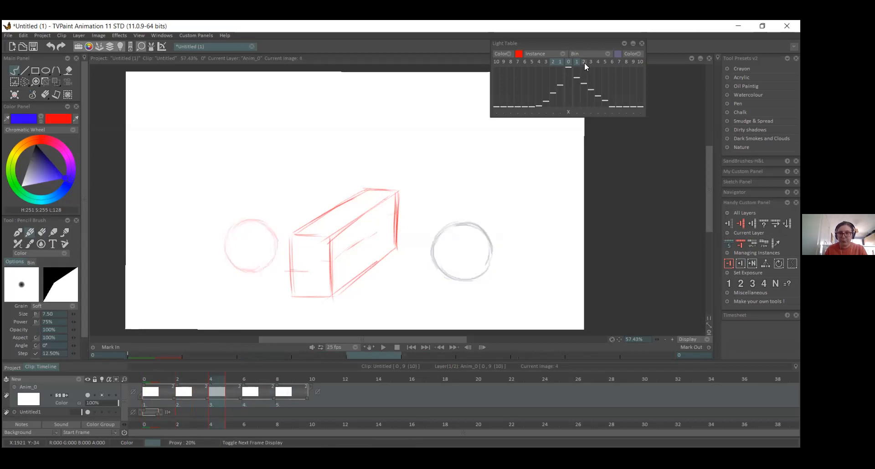
left_click_drag(371, 106, 376, 147)
left_click_drag(355, 120, 404, 148)
key("ctrl+z")
key("ctrl+z")
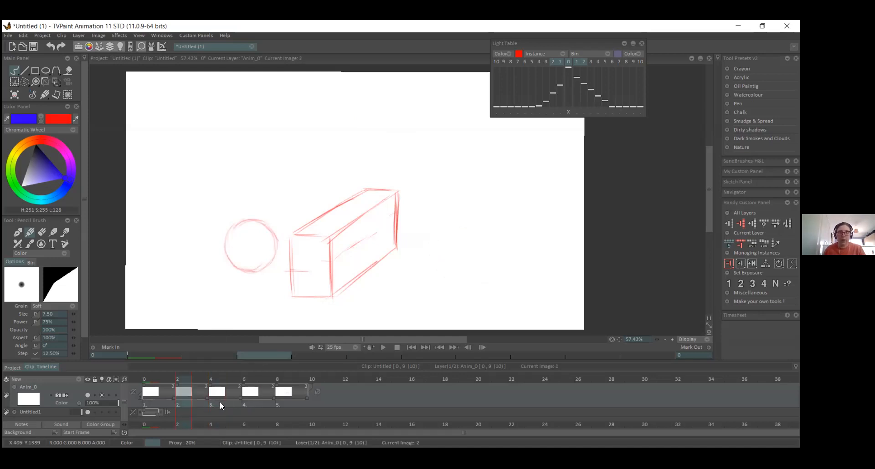
- Sketch a blue ball high above the box on the middle instance of Anim_0 at frame 4
left_click(244, 404)
left_click(171, 401)
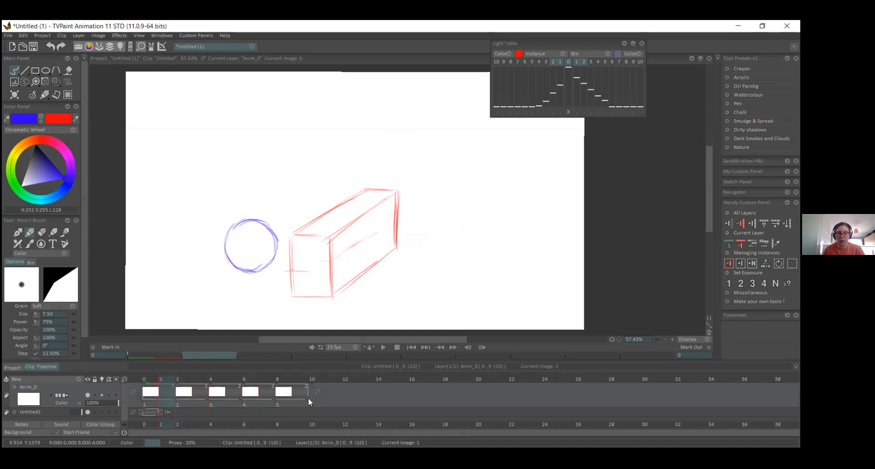
left_click(280, 403)
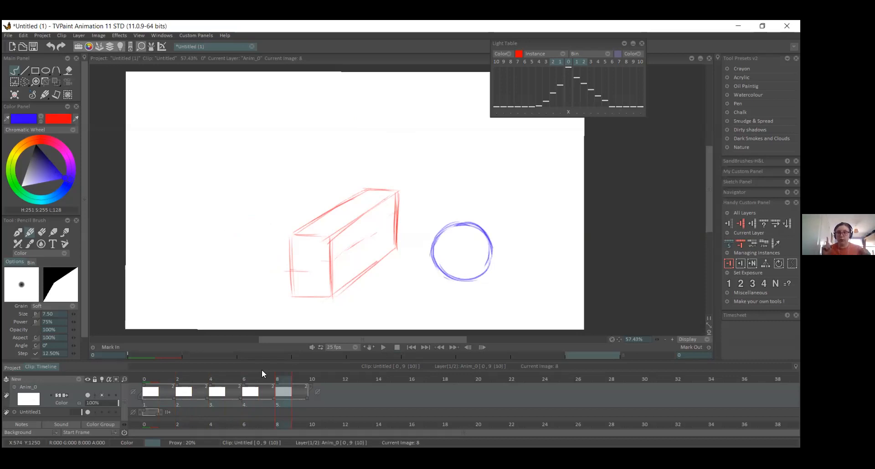
left_click(214, 401)
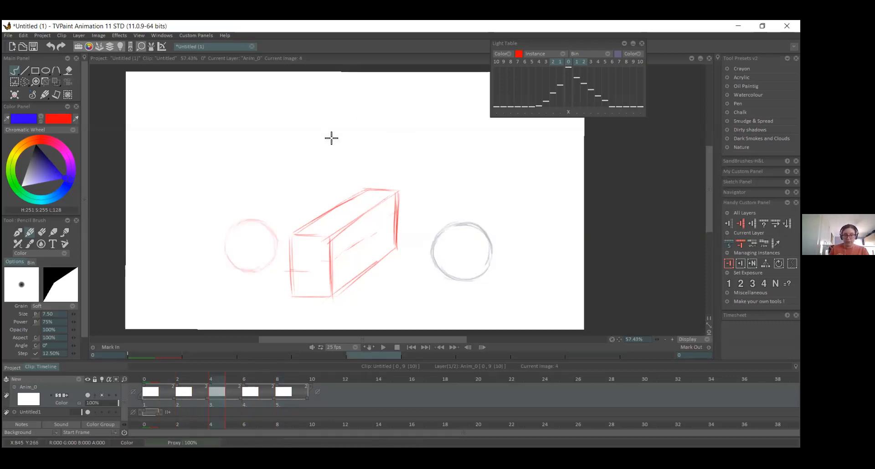
mouse_move(356, 116)
left_mouse_down()
mouse_move(389, 127)
mouse_move(349, 151)
left_mouse_up()
mouse_move(380, 109)
left_mouse_down()
mouse_move(351, 148)
mouse_move(367, 160)
left_mouse_up()
left_click_drag(384, 103, 395, 149)
mouse_move(357, 118)
left_mouse_down()
mouse_move(387, 159)
mouse_move(356, 112)
mouse_move(404, 133)
mouse_move(383, 114)
mouse_move(372, 156)
mouse_move(394, 158)
mouse_move(360, 139)
mouse_move(389, 111)
left_mouse_up()
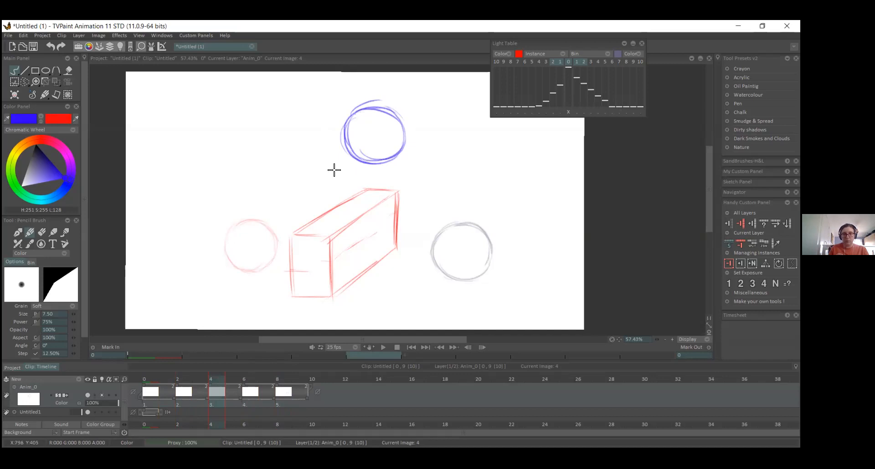
- Erase the stray lines outside and inside the ball above the box and return to the drawing brush
key("e")
left_click_drag(357, 102, 340, 123)
left_click_drag(359, 152, 352, 143)
left_click(18, 233)
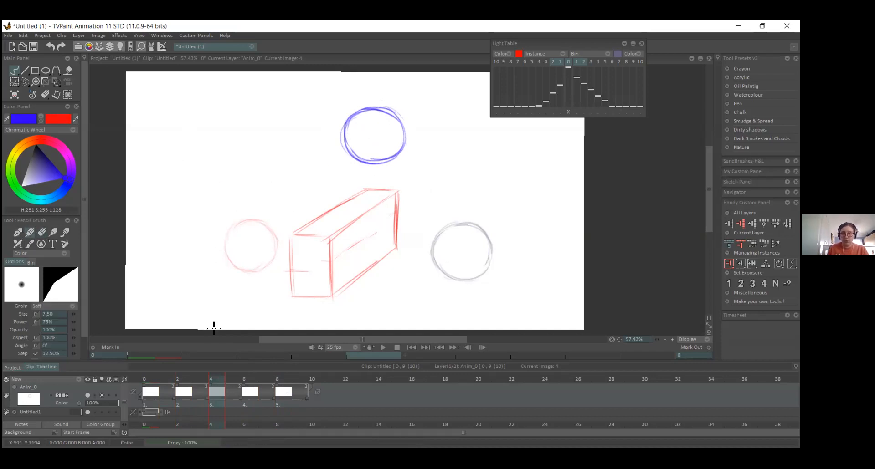
- Sketch a blue in-between ball above the box's left end on frame 2 and shift it with Transform by -51 in X and 10 in Y
left_click(189, 394)
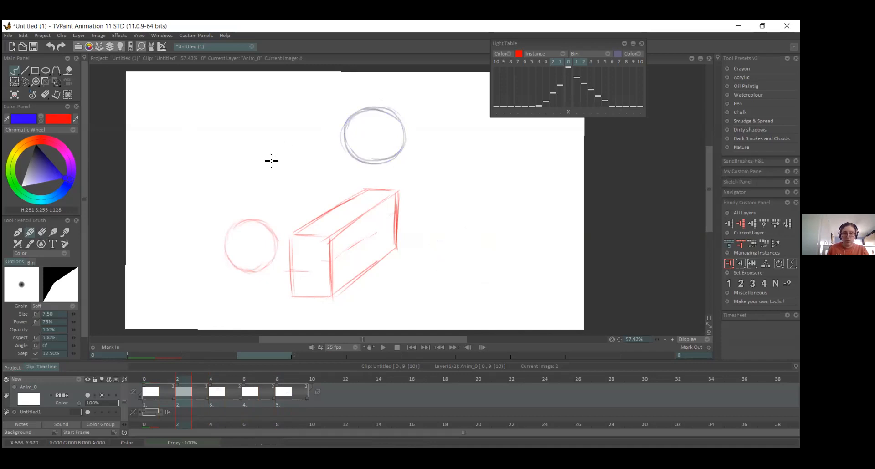
mouse_move(295, 133)
left_mouse_down()
mouse_move(298, 178)
mouse_move(293, 150)
mouse_move(314, 129)
mouse_move(324, 170)
mouse_move(280, 147)
mouse_move(310, 132)
mouse_move(283, 154)
mouse_move(324, 170)
mouse_move(317, 164)
left_mouse_up()
left_click(57, 83)
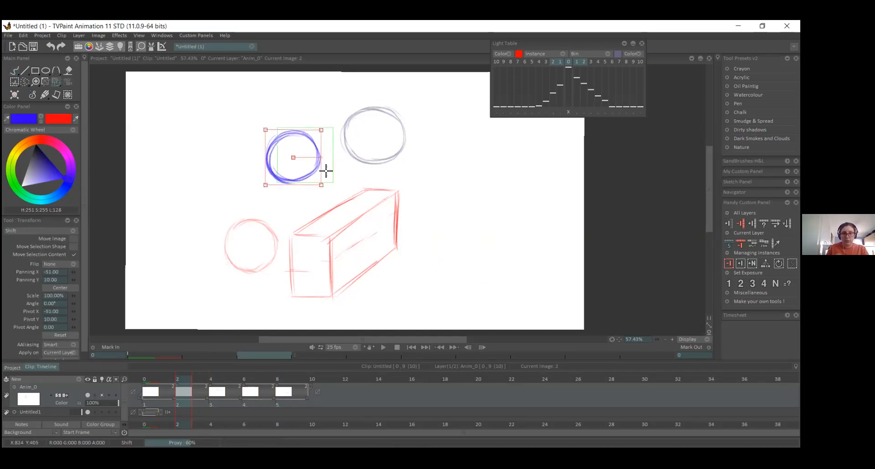
- Sketch a blue in-between ball on frame 6, between the top ball and the ball to the right of the box
left_click_drag(180, 380, 251, 385)
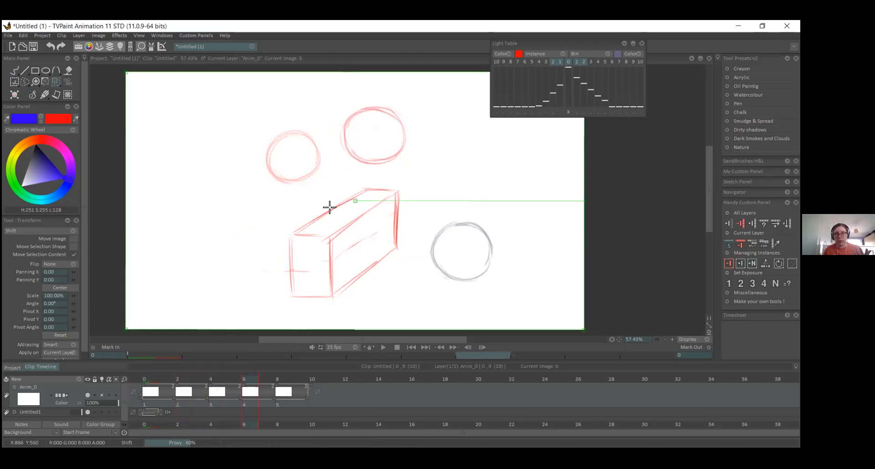
left_click(15, 71)
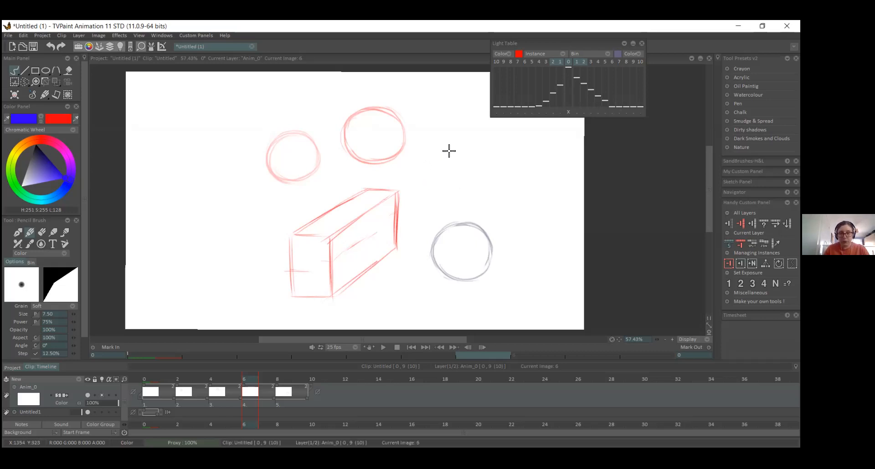
left_click_drag(451, 140, 461, 191)
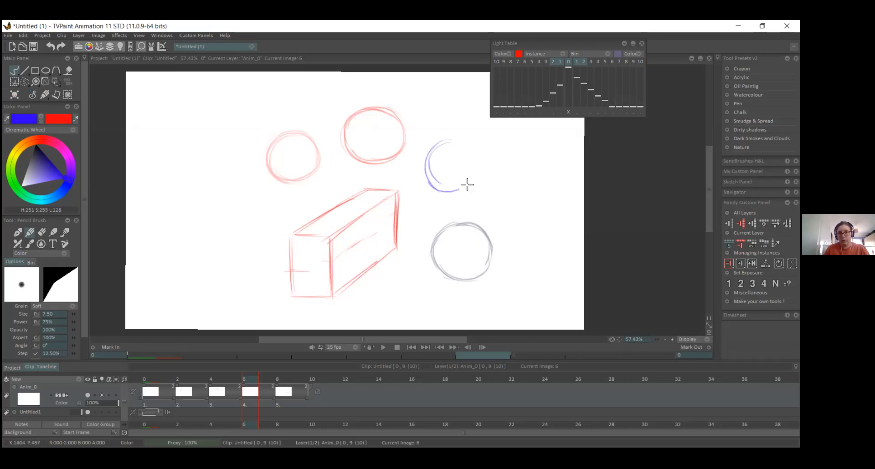
left_click_drag(488, 161, 433, 145)
mouse_move(443, 181)
left_mouse_down()
mouse_move(478, 178)
mouse_move(448, 137)
mouse_move(479, 172)
mouse_move(462, 193)
left_mouse_up()
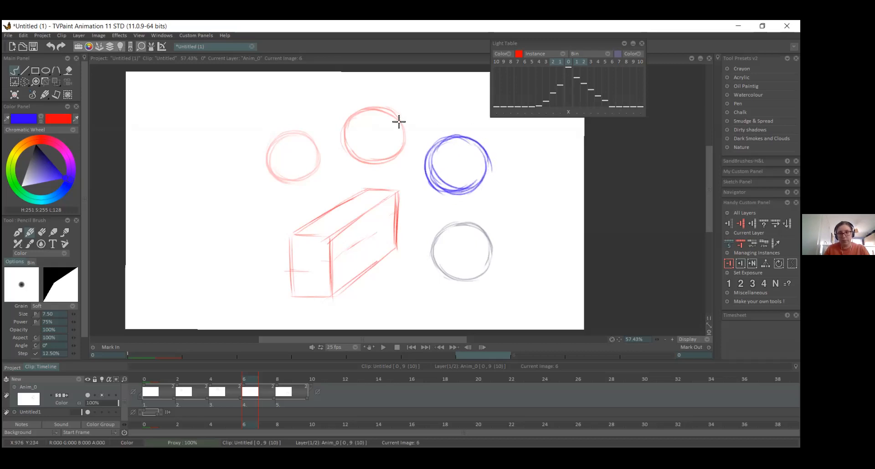
- Erase the stray outer and inner lines of the frame 6 ball and switch back to the pencil
key("e")
mouse_move(479, 143)
left_mouse_down()
mouse_move(450, 153)
mouse_move(449, 188)
mouse_move(446, 152)
mouse_move(462, 148)
mouse_move(472, 159)
mouse_move(432, 167)
mouse_move(440, 149)
mouse_move(470, 153)
mouse_move(462, 185)
mouse_move(423, 170)
mouse_move(427, 186)
mouse_move(447, 198)
left_mouse_up()
left_click_drag(425, 169, 434, 191)
mouse_move(426, 159)
left_mouse_down()
mouse_move(425, 174)
mouse_move(449, 147)
mouse_move(433, 188)
mouse_move(465, 193)
left_mouse_up()
left_click(30, 233)
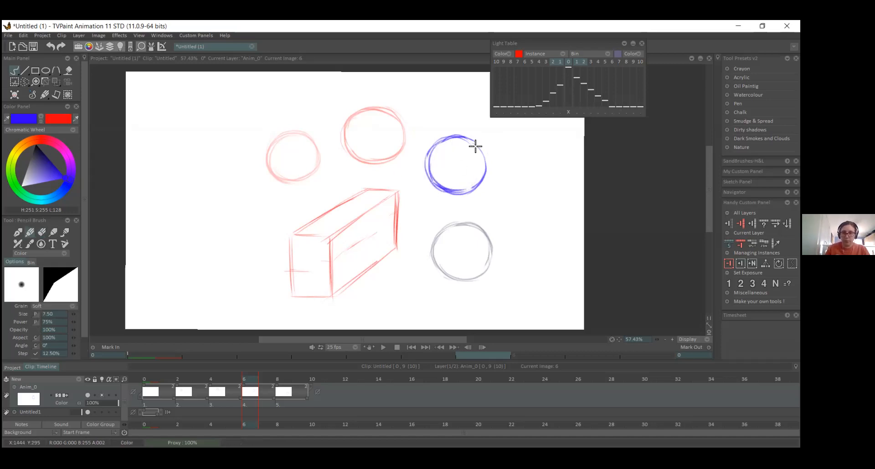
- Shrink the frame 6 ball slightly with Transform and move it a little lower along the arc
left_click(46, 82)
left_click_drag(493, 135, 489, 137)
mouse_move(459, 170)
left_mouse_down()
mouse_move(465, 252)
mouse_move(457, 177)
left_mouse_up()
key("Return")
- Scale down the top ball on frame 4 slightly with Transform and move it a little to the right
key("Left")
key("Left")
left_click_drag(406, 102, 403, 105)
mouse_move(366, 158)
left_mouse_down()
mouse_move(419, 176)
mouse_move(443, 199)
mouse_move(375, 158)
left_mouse_up()
key("Return")
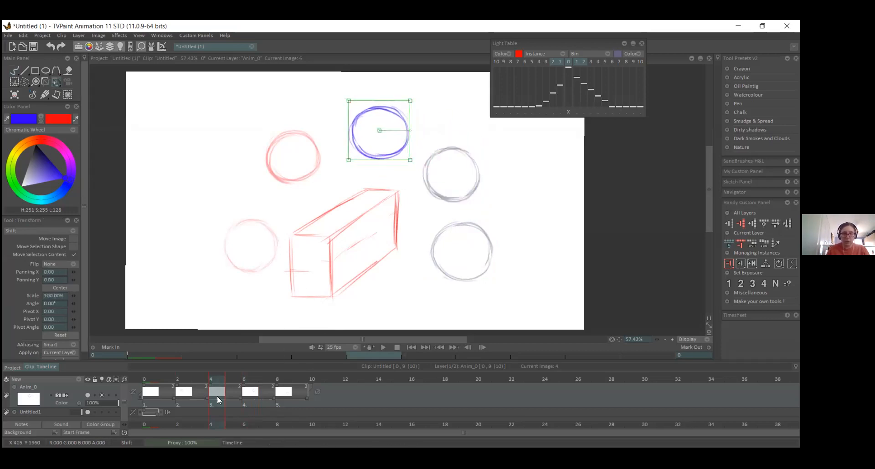
- Shift the frame 2 ball by -6 in X and 15 in Y with Transform, and return to freehand drawing on frame 0
key("Left")
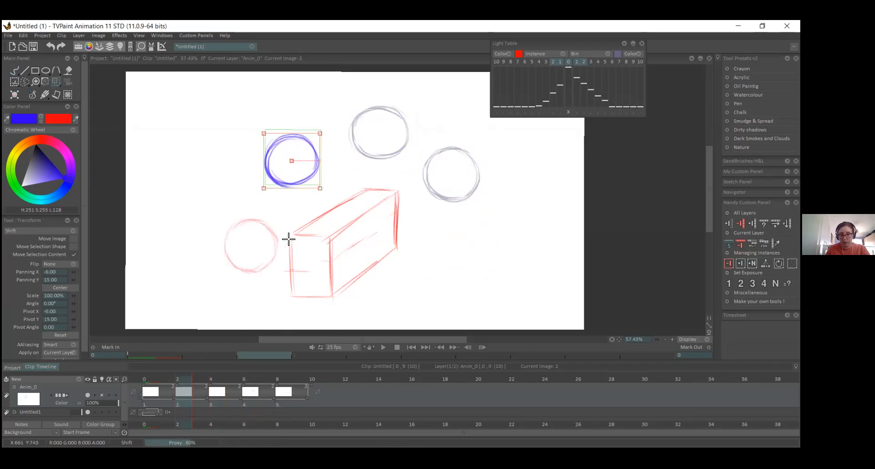
left_click(162, 381)
mouse_move(162, 381)
left_mouse_down()
mouse_move(301, 380)
mouse_move(153, 369)
left_mouse_up()
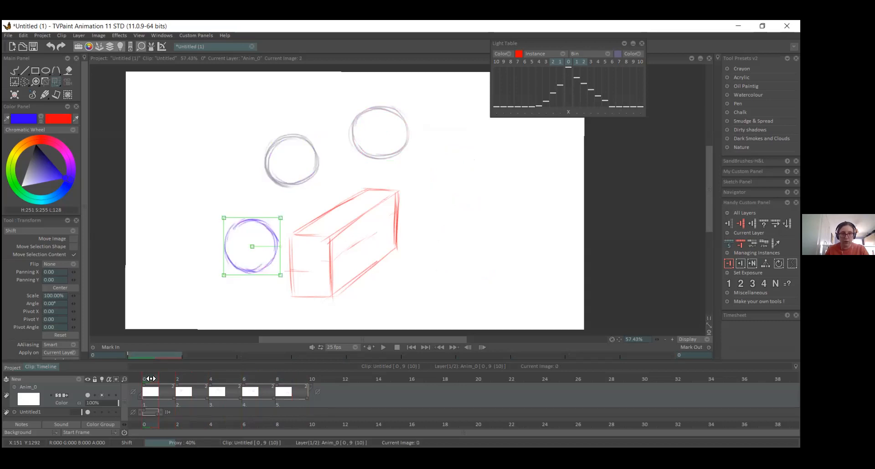
right_click(15, 72)
left_click(15, 73)
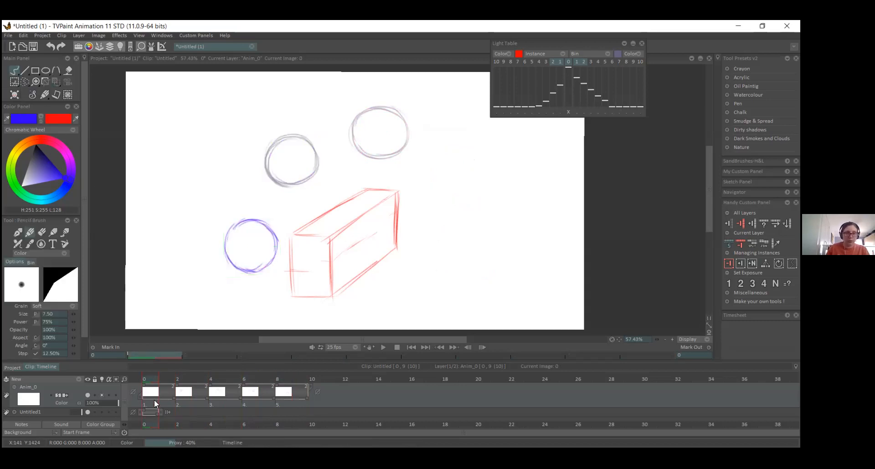
- Play back the jump, and extend the exposure of the first instance to 5 frames and the last instance to 6 frames
key("Return")
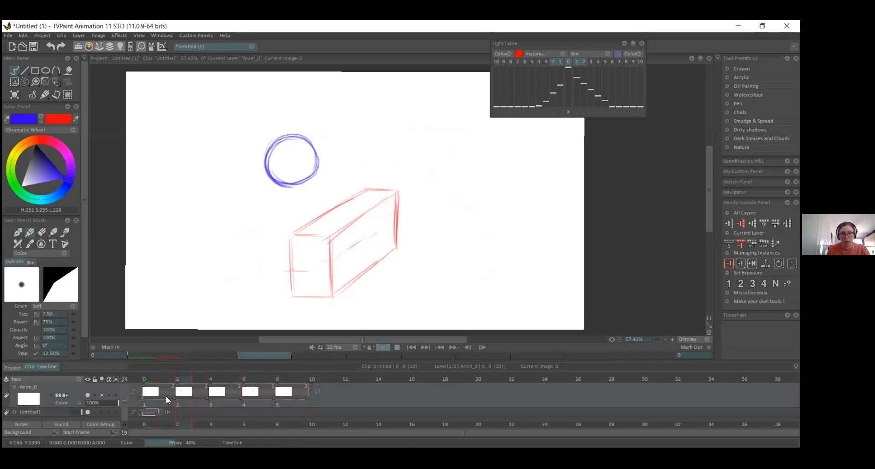
key("Return")
left_click(158, 398)
left_click_drag(174, 399, 224, 399)
left_click_drag(354, 395, 381, 397)
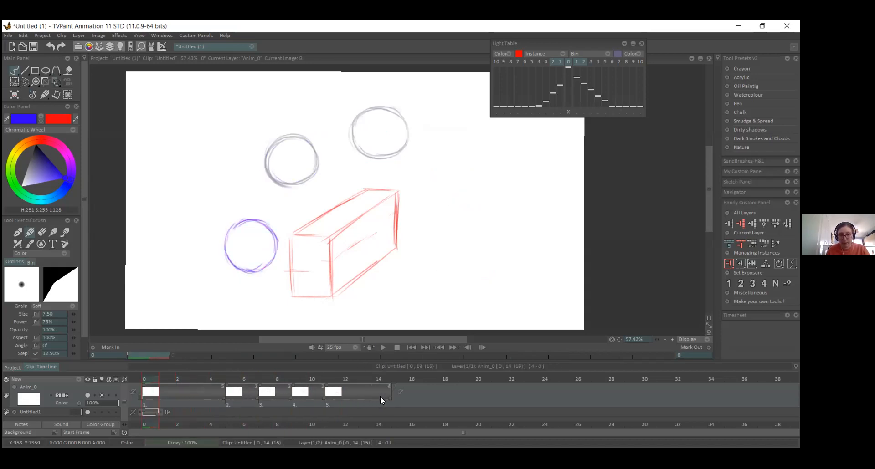
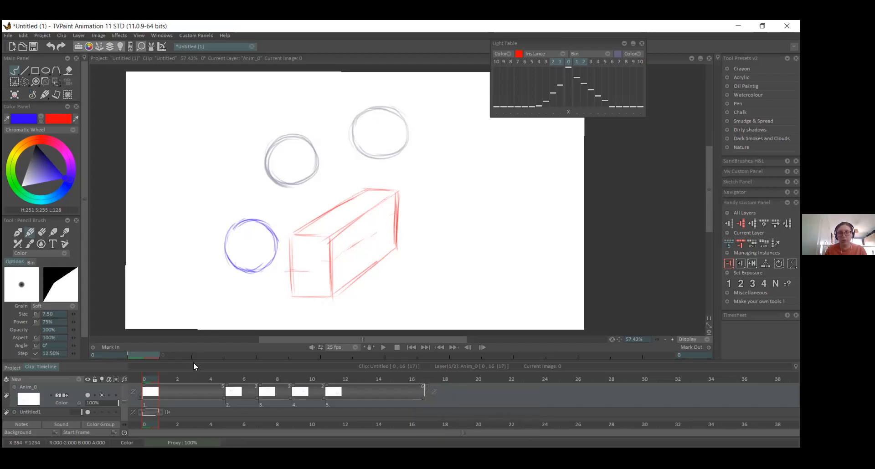
- Play back the retimed jump, expand the Untitled1 layer in the timeline, and stop on the frame 5 instance
key("Return")
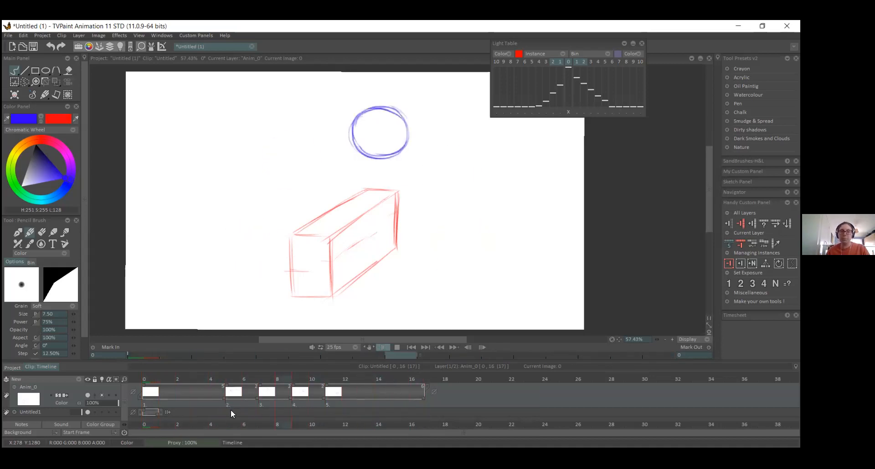
left_click(148, 379)
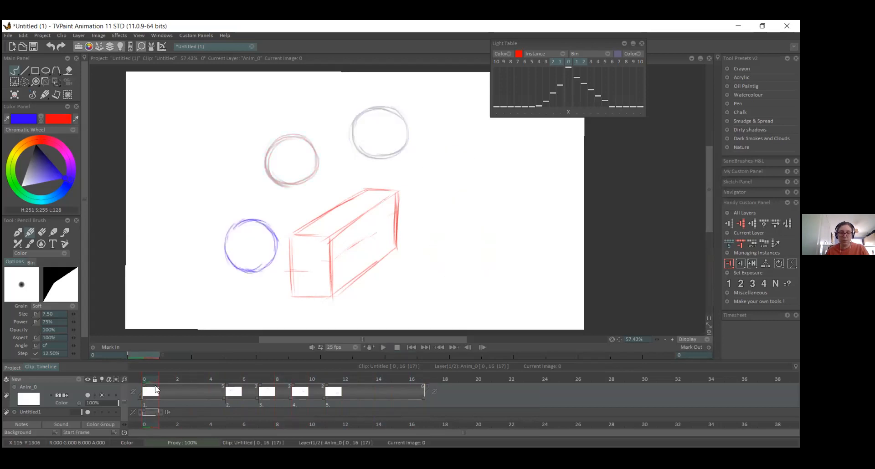
left_click(14, 413)
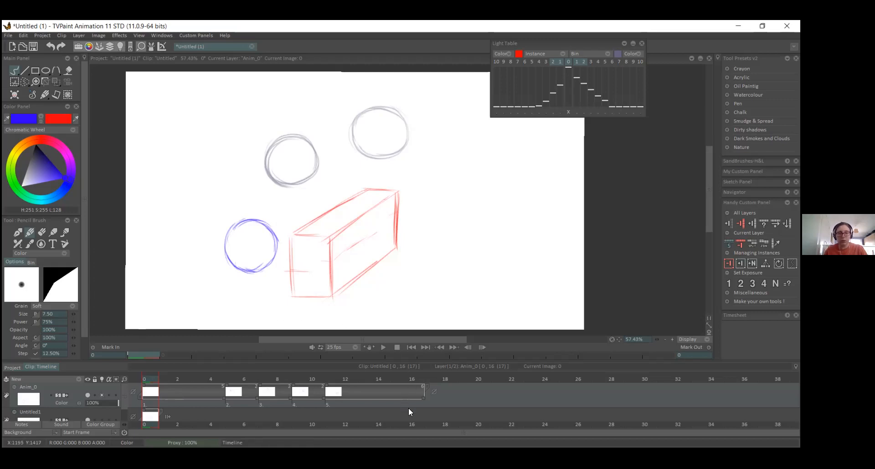
key("Return")
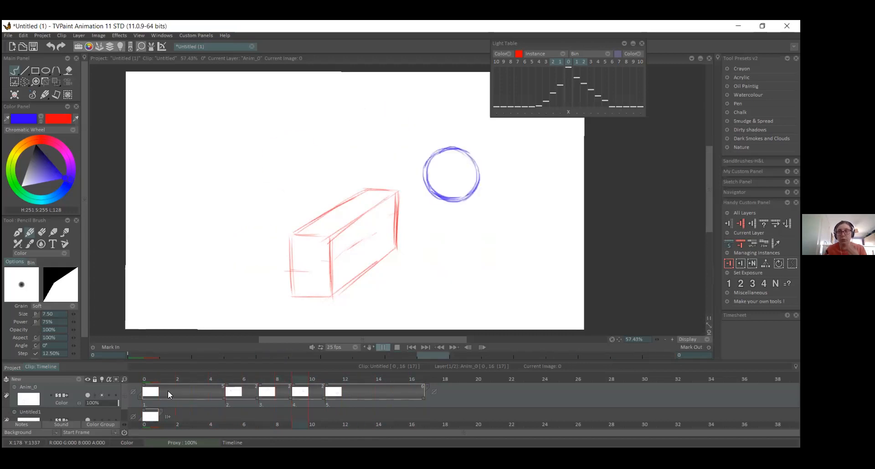
left_click(218, 400)
left_click(220, 400)
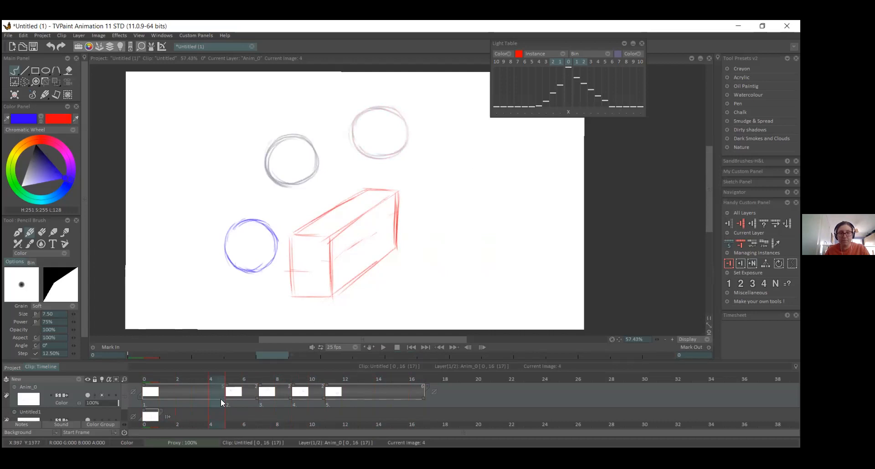
left_click(235, 397)
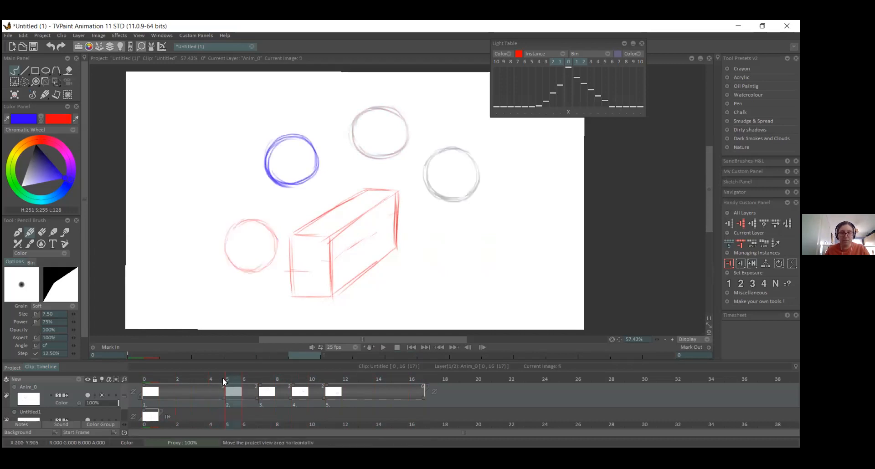
left_click(57, 82)
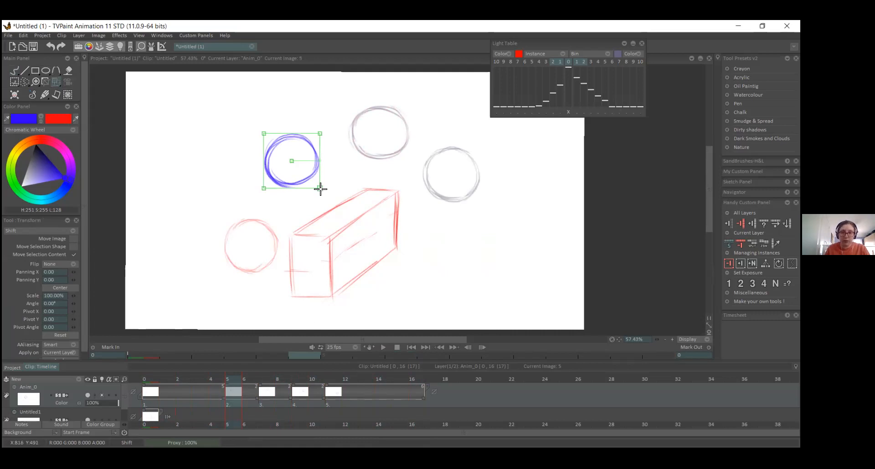
left_click_drag(320, 189, 318, 187)
key("ctrl+z")
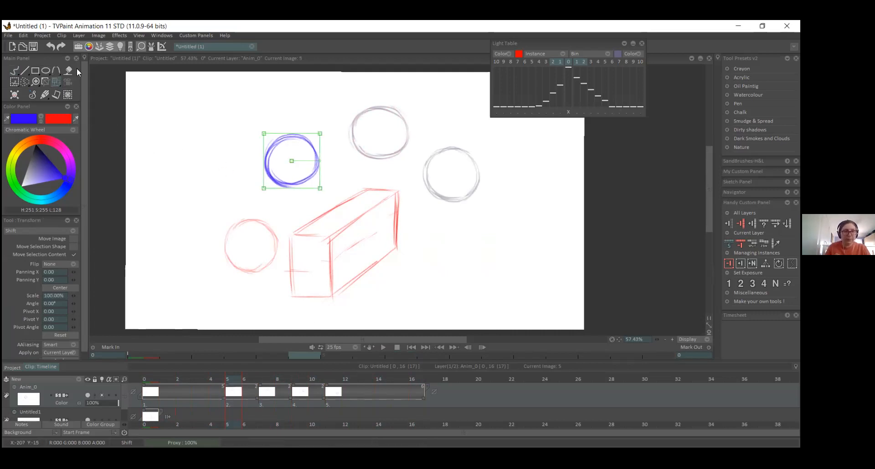
- Skew the frame 5 ball into an oval stretched diagonally up toward the top of the jump with Perspective
right_click(56, 83)
left_click(83, 106)
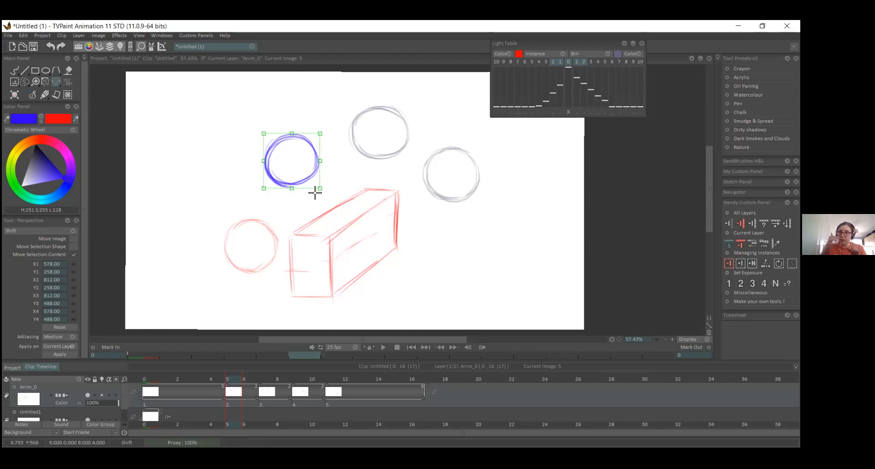
left_click_drag(264, 134, 269, 137)
left_click_drag(320, 188, 263, 190)
left_click_drag(320, 134, 321, 132)
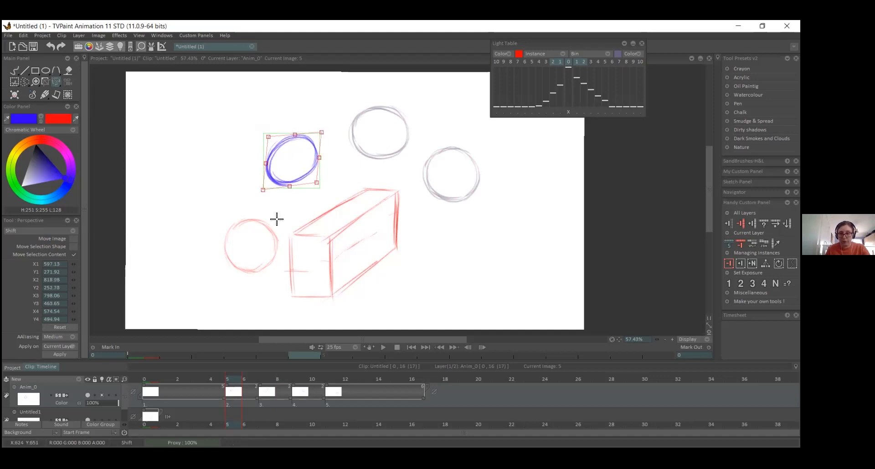
- Insert a blank instance at frame 7 and set its exposure to two frames
key("Right")
key("Right")
key("Left")
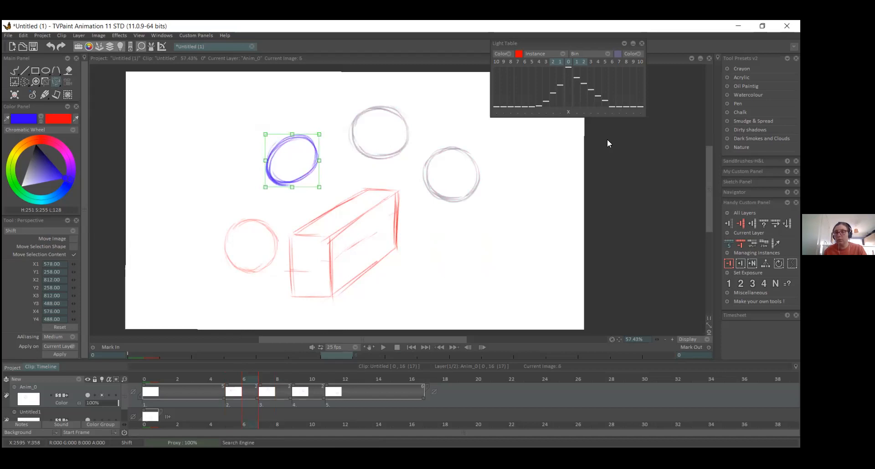
key("Insert")
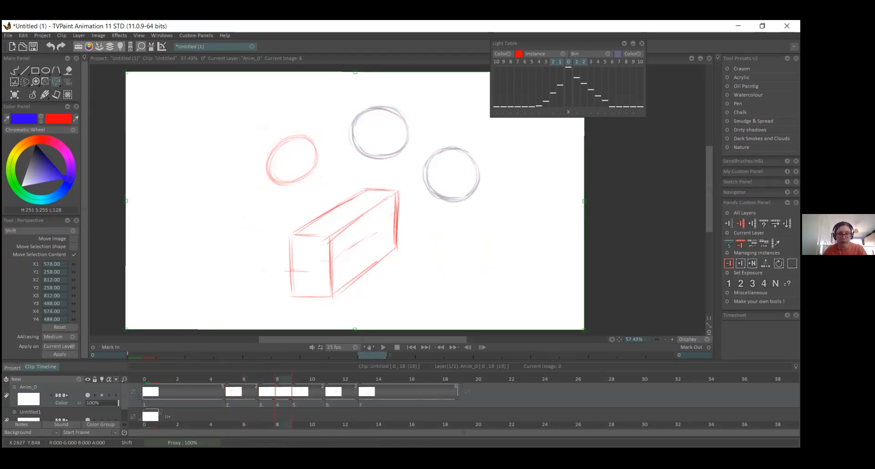
mouse_move(291, 399)
left_mouse_down()
mouse_move(274, 400)
mouse_move(286, 398)
left_mouse_up()
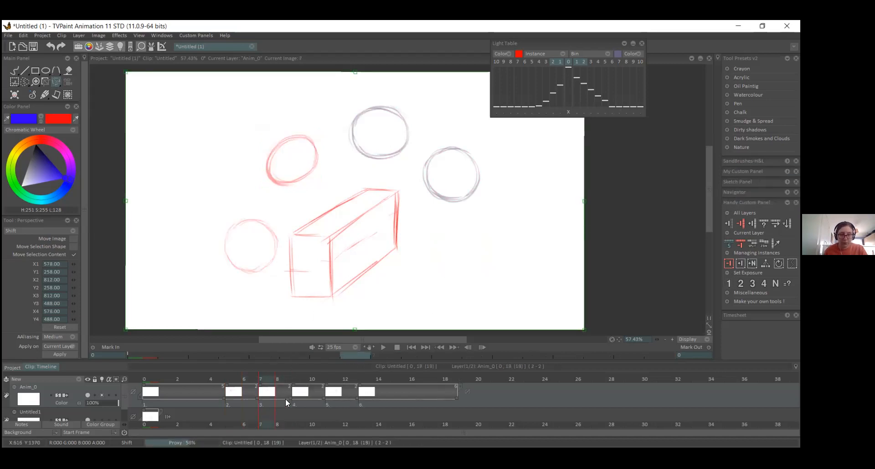
- Sketch a blue in-between ball on frame 7 overlapping the top ball, and nudge the frame 9 ball slightly to the left
left_click(14, 70)
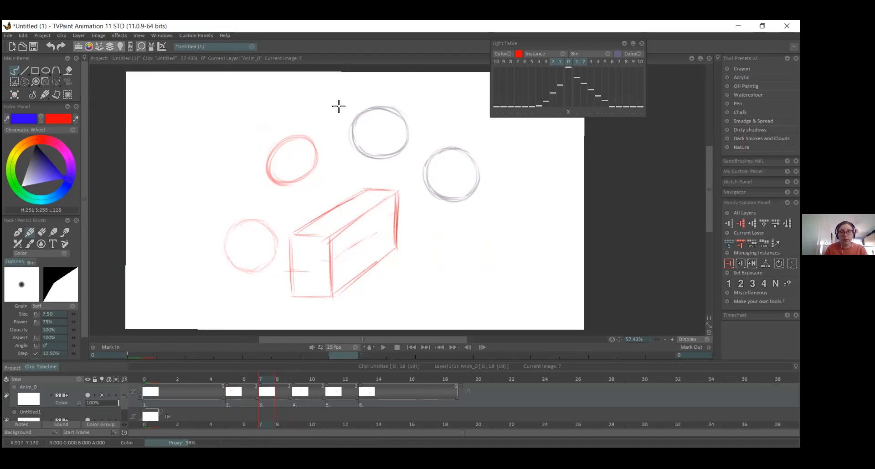
mouse_move(365, 154)
left_mouse_down()
mouse_move(358, 124)
mouse_move(386, 146)
mouse_move(377, 108)
mouse_move(365, 111)
mouse_move(407, 131)
mouse_move(390, 111)
mouse_move(365, 155)
mouse_move(383, 141)
mouse_move(375, 146)
mouse_move(381, 162)
mouse_move(393, 135)
left_mouse_up()
left_click(56, 81)
key("Return")
left_click(300, 392)
key("Return")
left_click(271, 378)
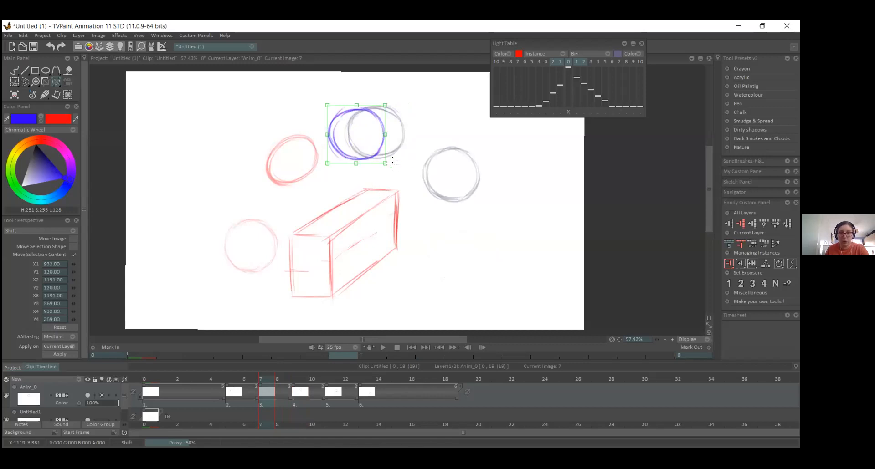
- Scale the frame 7 ball to 94.51% with Transform
left_click(56, 81)
left_click(102, 93)
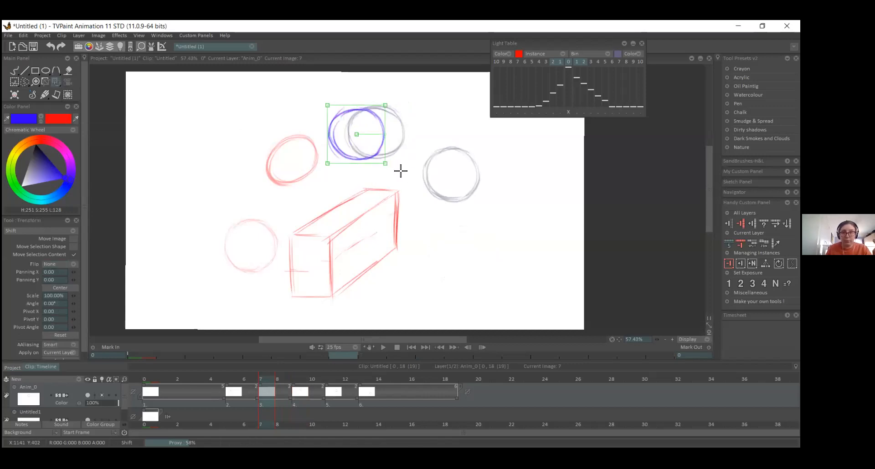
left_click_drag(385, 160, 364, 149)
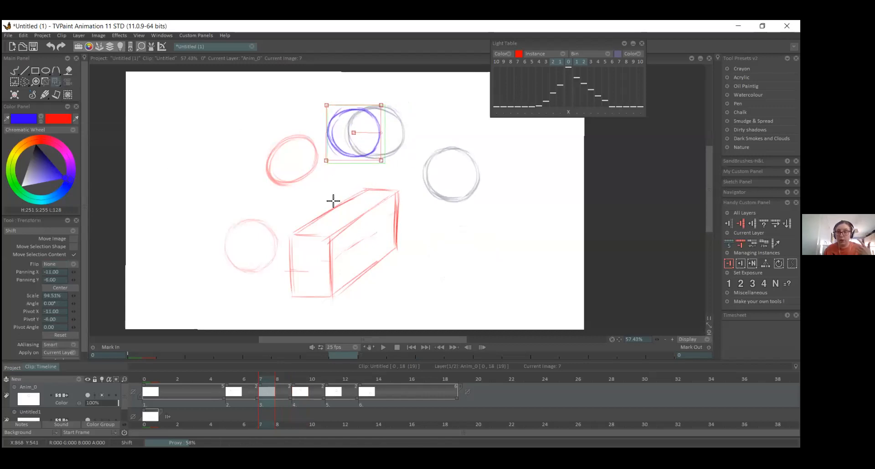
key("Return")
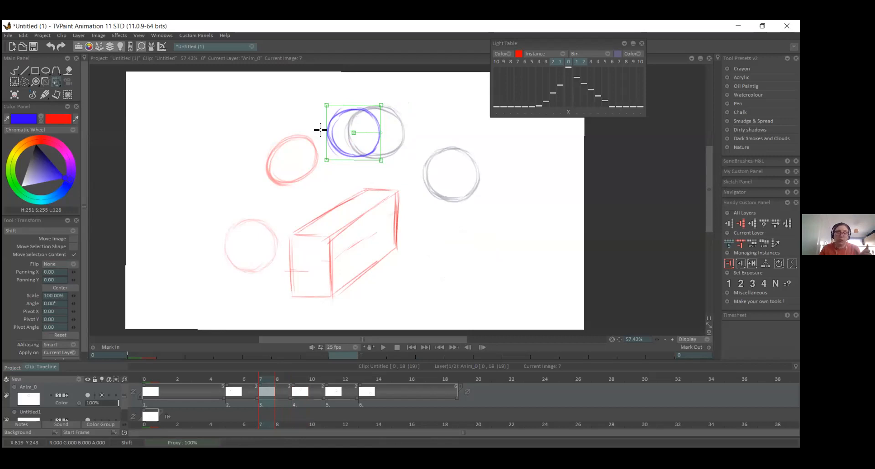
mouse_move(381, 133)
left_mouse_down()
mouse_move(361, 144)
mouse_move(387, 146)
left_mouse_up()
- Insert a two-frame instance at frame 11, after the top ball on frame 9
key("Right")
key("Right")
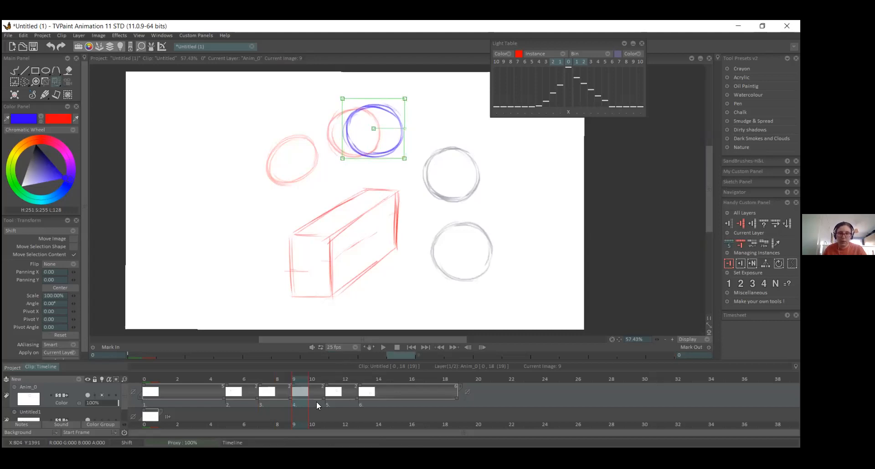
left_click(317, 401)
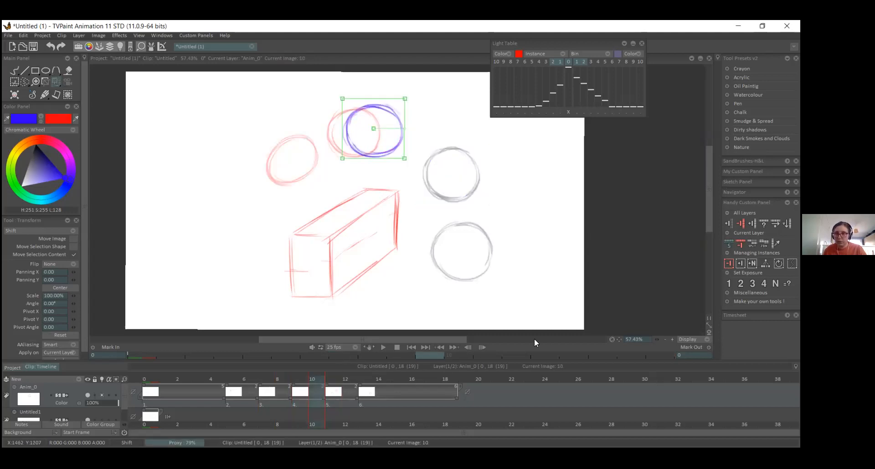
left_click(741, 264)
- Trace the top ball on frame 11 in blue and shift it with Transform by 99 in X and 21 in Y
key("b")
mouse_move(367, 108)
left_mouse_down()
mouse_move(381, 139)
mouse_move(379, 158)
left_mouse_up()
mouse_move(353, 115)
left_mouse_down()
mouse_move(379, 116)
mouse_move(398, 137)
mouse_move(396, 119)
mouse_move(404, 150)
left_mouse_up()
left_click(57, 81)
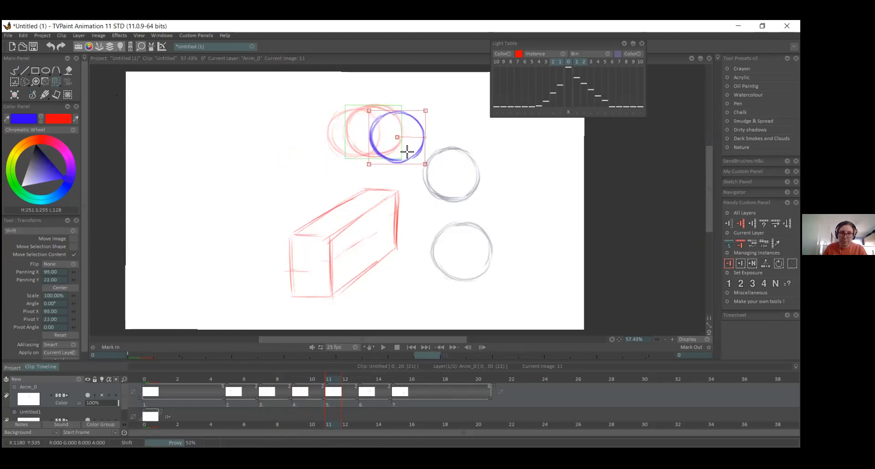
key("Return")
- Skew the frame 13 ball into an oval slanting down along the descent of the jump with Perspective
left_click_drag(224, 380, 305, 371)
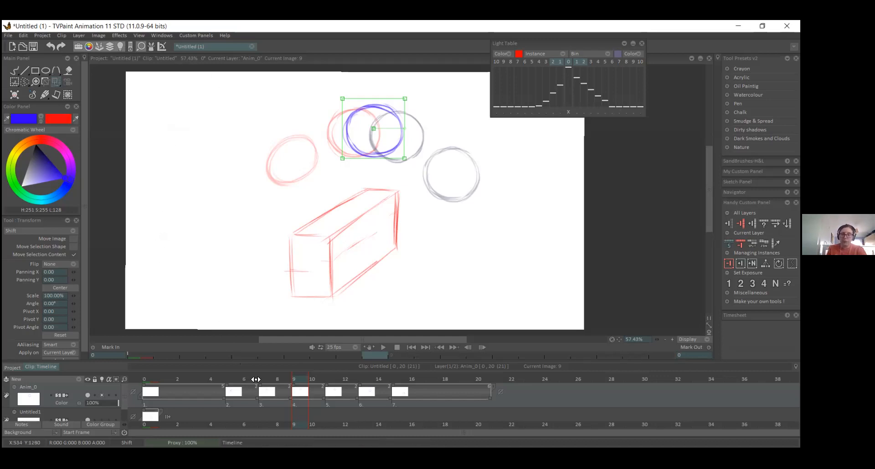
left_click_drag(310, 380, 366, 379)
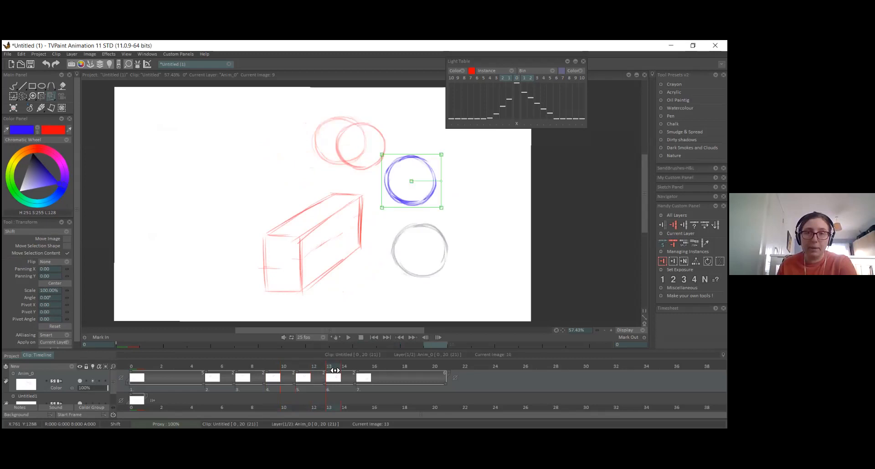
left_click_drag(51, 96, 105, 107)
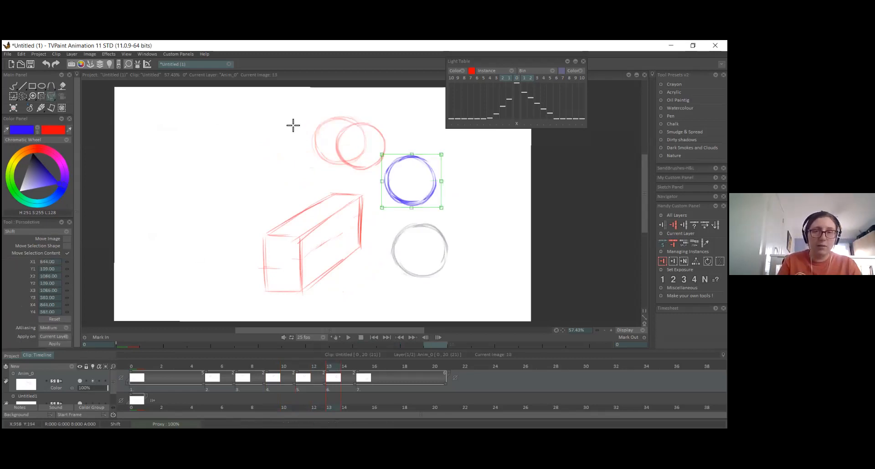
left_click_drag(442, 159, 434, 158)
left_click_drag(381, 207, 439, 186)
key("Return")
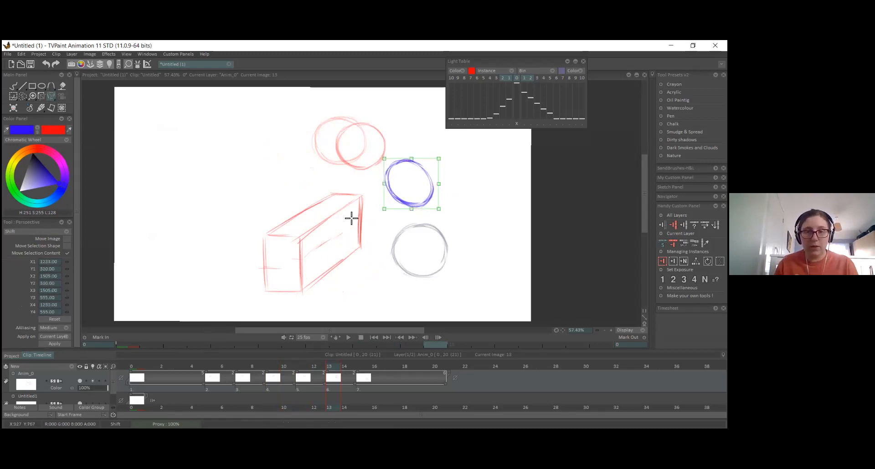
- Play back the jump and check the descent drawings around frames 13 and 14
left_click(348, 337)
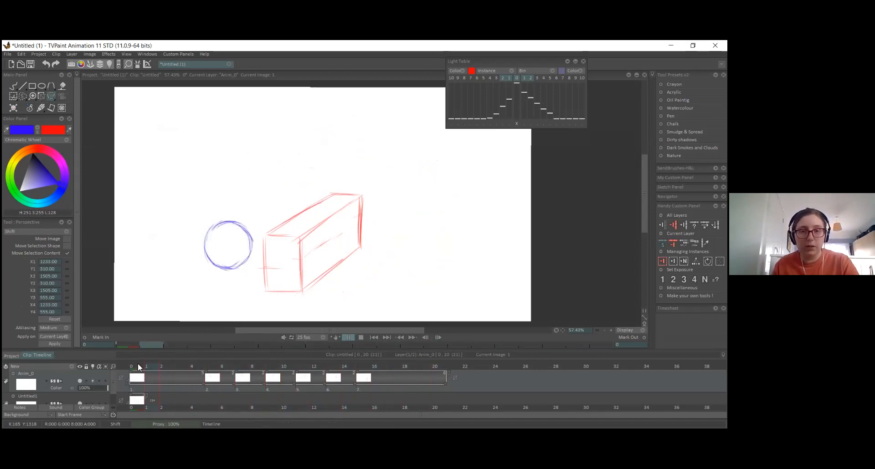
key("Return")
left_click_drag(339, 372, 353, 379)
- Add a separate instance of the landed ball at frame 17 by touching up its outline with the pencil brush
left_click(388, 367)
left_click(13, 85)
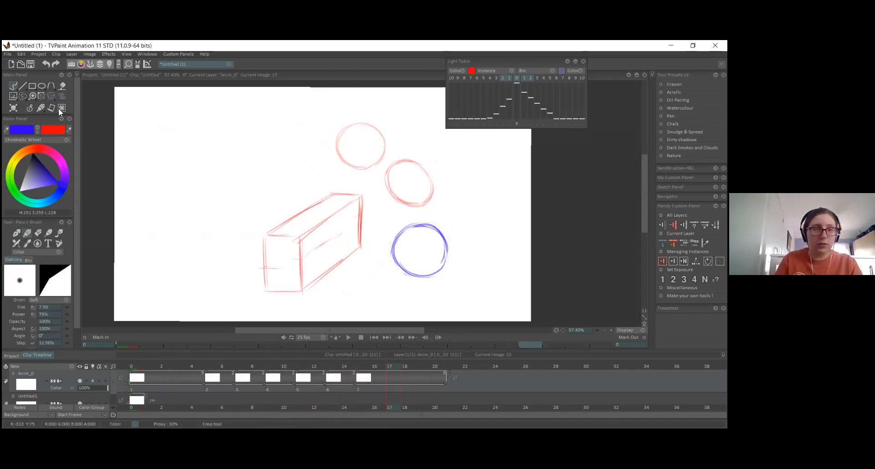
left_click(445, 246)
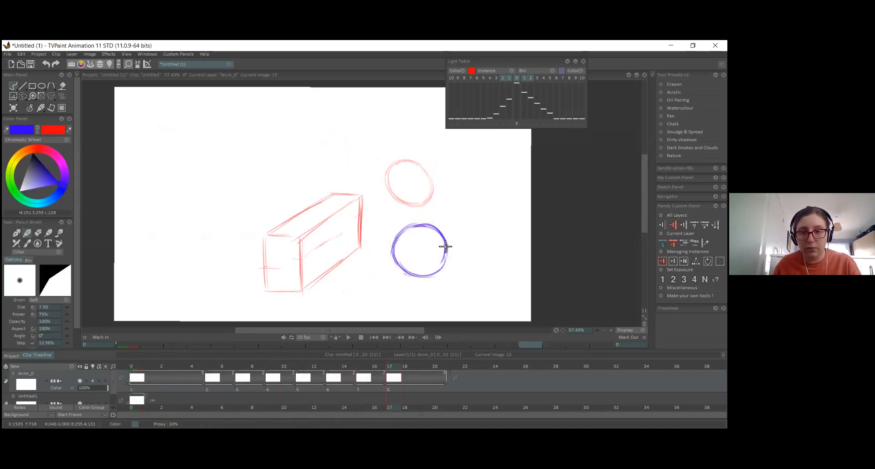
- Squash the landing ball on frame 15 with Perspective, lowering its upper edge and widening both sides
left_click(360, 383)
left_click(52, 98)
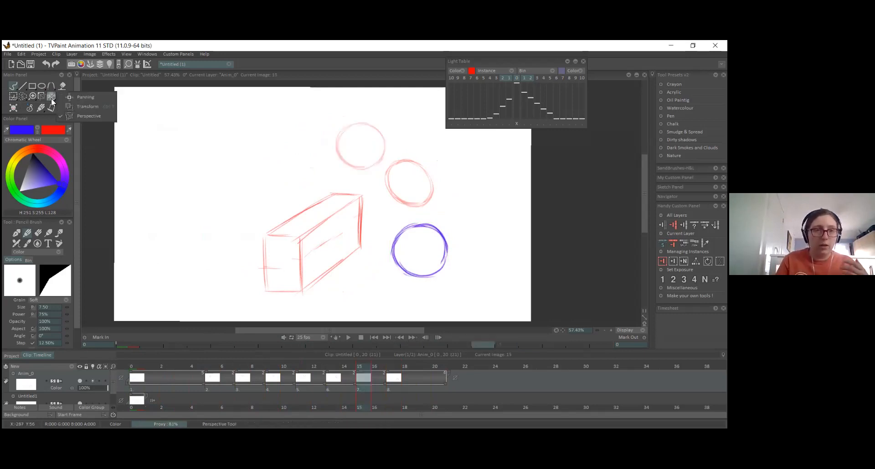
left_click(87, 115)
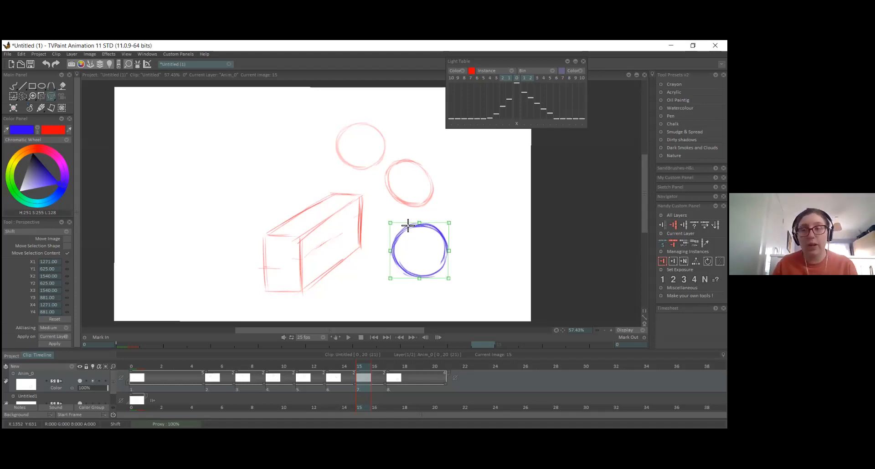
left_click_drag(419, 223, 419, 228)
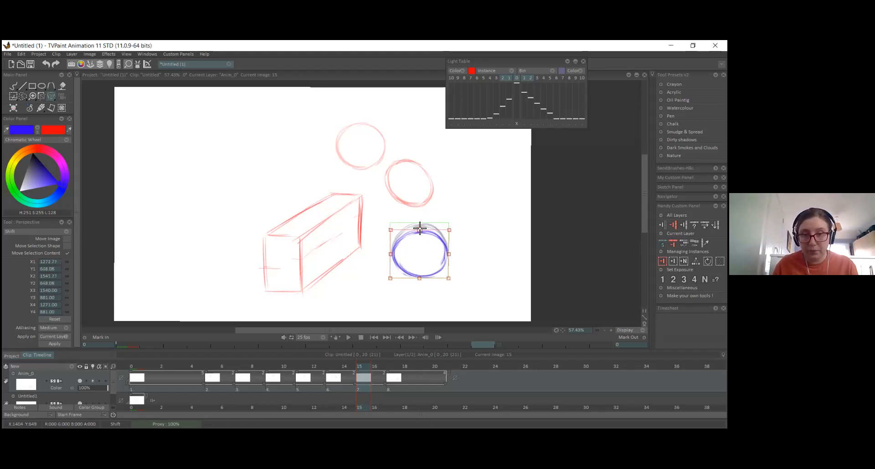
left_click_drag(450, 253, 453, 254)
left_click_drag(388, 254, 385, 254)
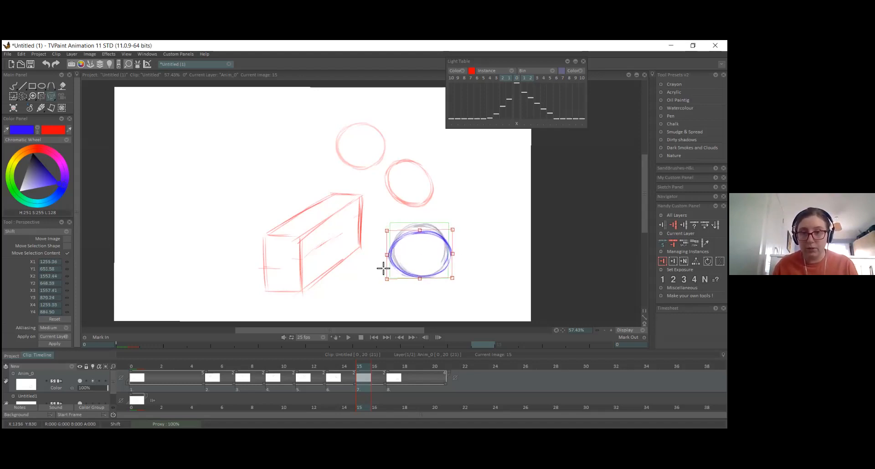
key("Return")
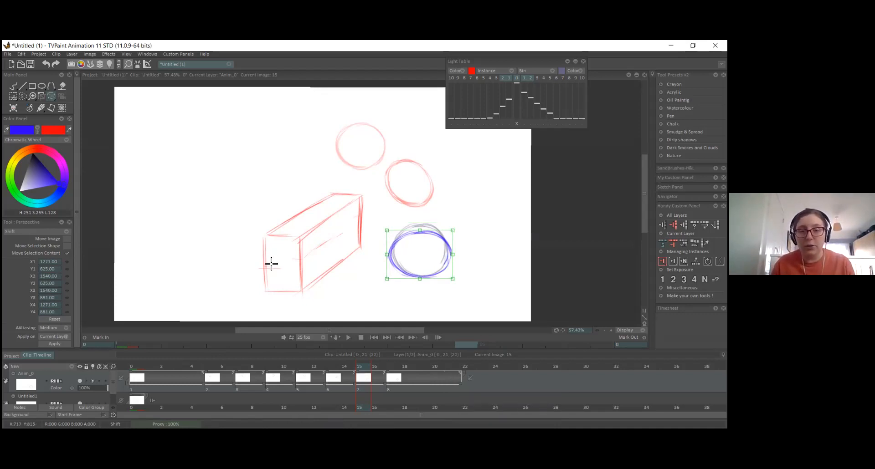
- Play the animation from frame 0 to review the landing squash
left_click(202, 373)
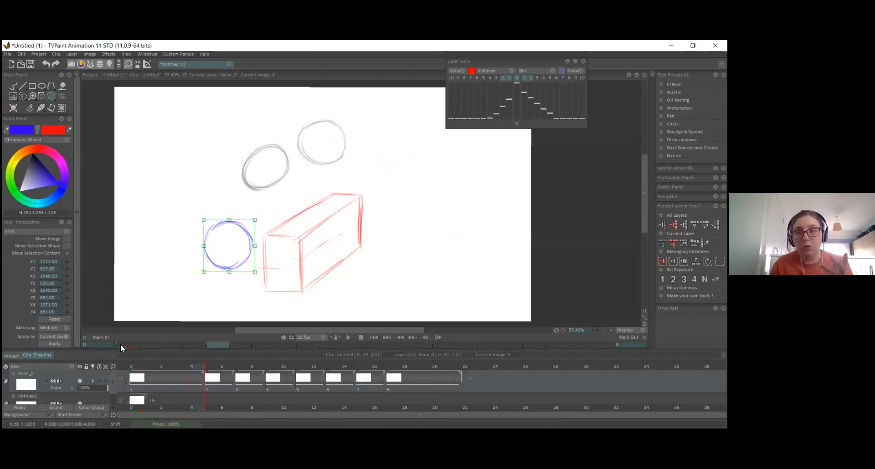
left_click(128, 365)
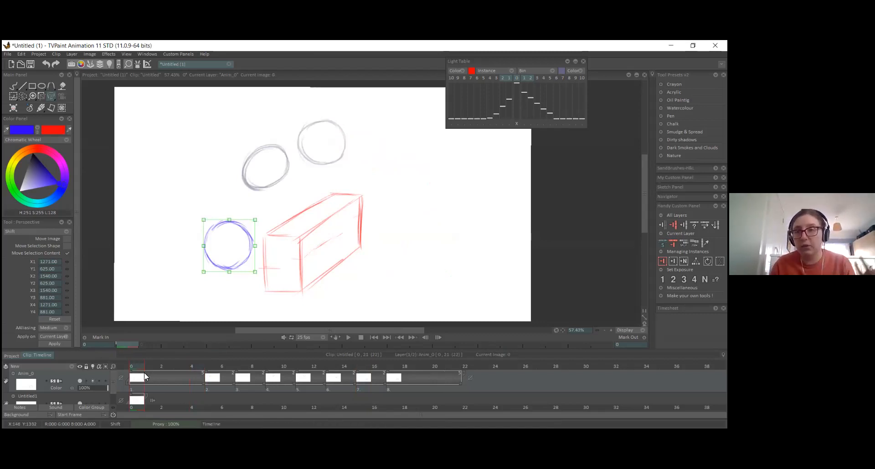
key("space")
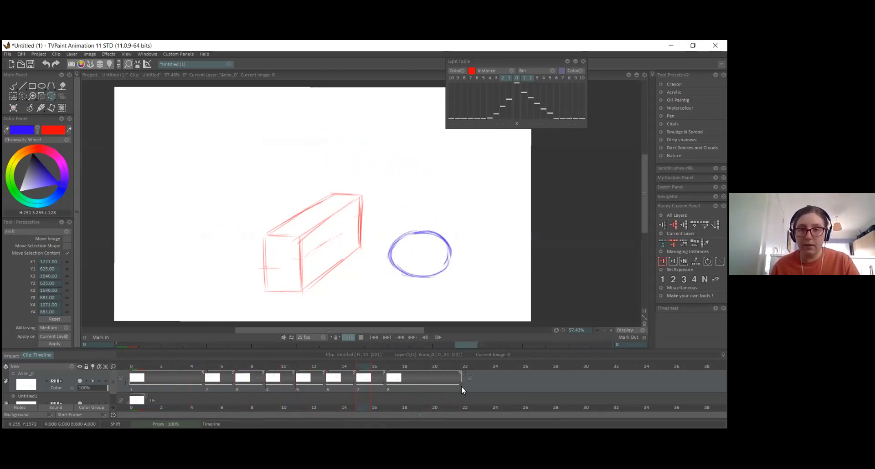
- Add an instance of the starting ball at frame 3 and squash it flatter and wider with Perspective
left_click(188, 365)
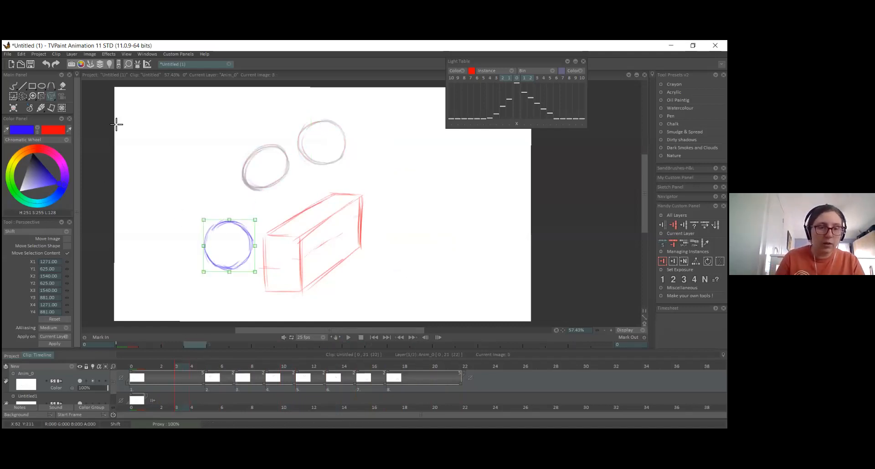
left_click(13, 84)
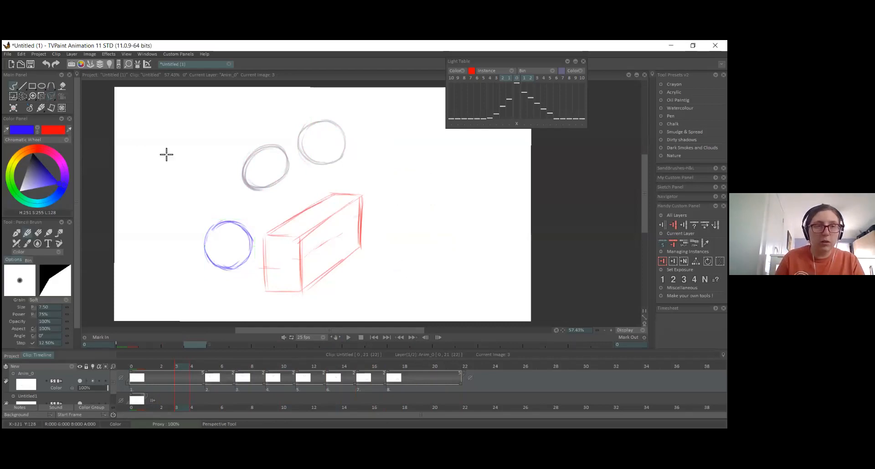
left_click(17, 86)
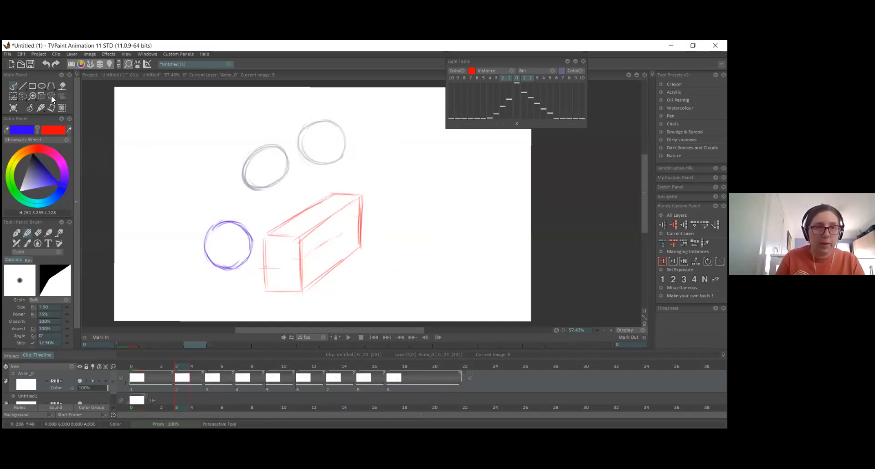
left_click_drag(229, 224, 199, 250)
left_click_drag(254, 247, 257, 248)
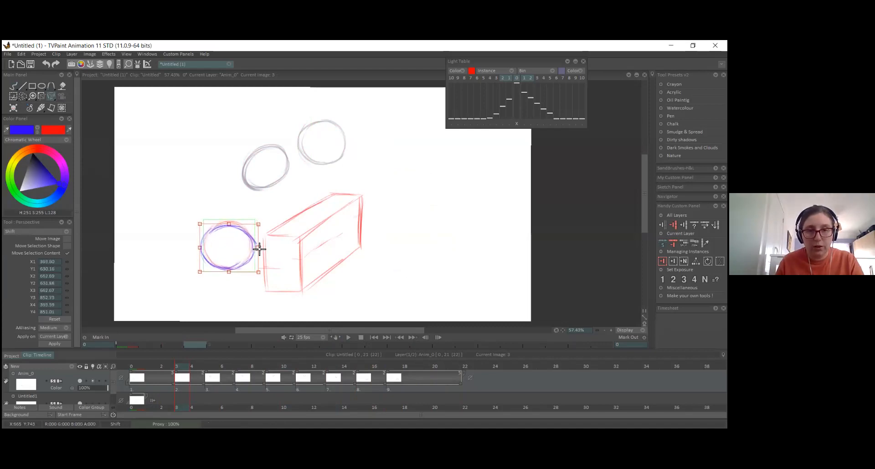
- Extend the first drawing's exposure so that the squashed ball starts at frame 5, and play the animation
left_click(173, 365)
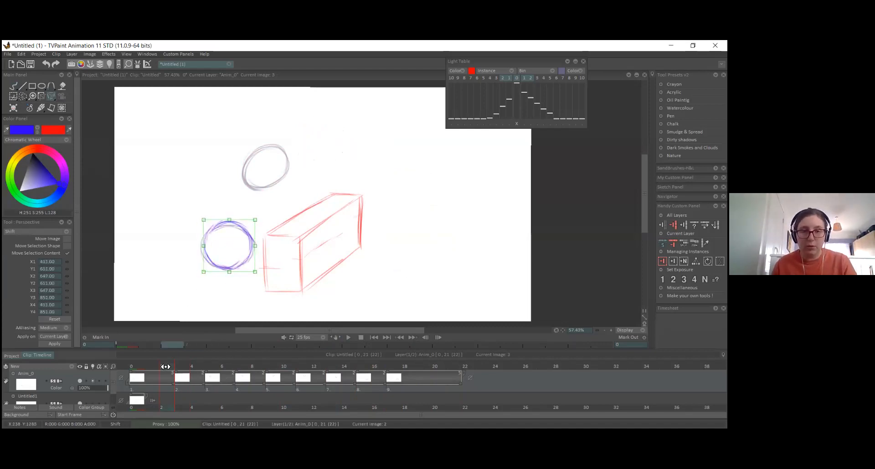
left_click_drag(173, 381, 204, 383)
key("Return")
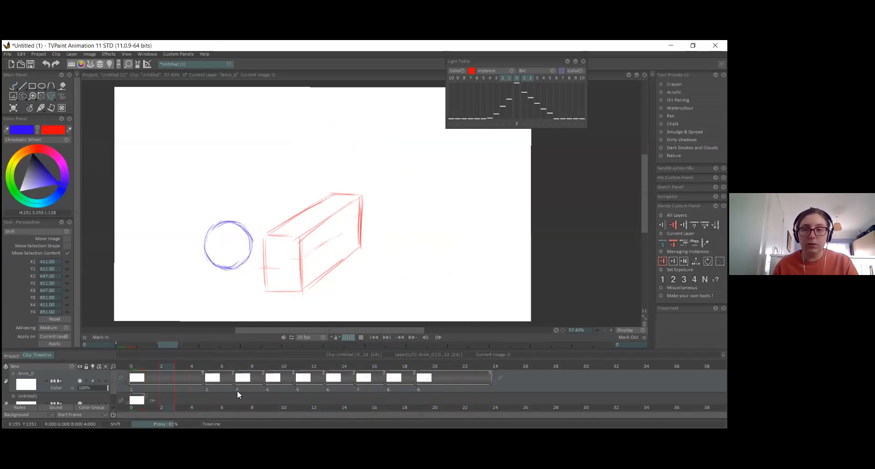
- Step through frames 5 to 8 to examine how the squashed ball leads into the jump
left_click(202, 384)
left_click(208, 378)
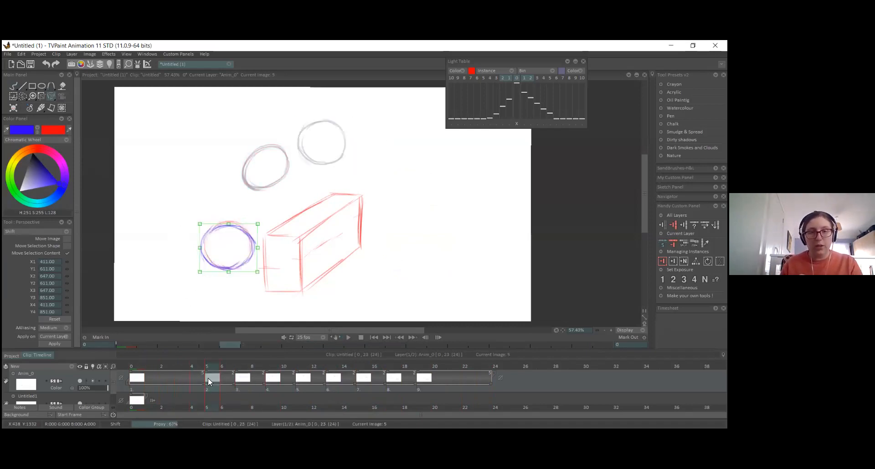
left_click(13, 86)
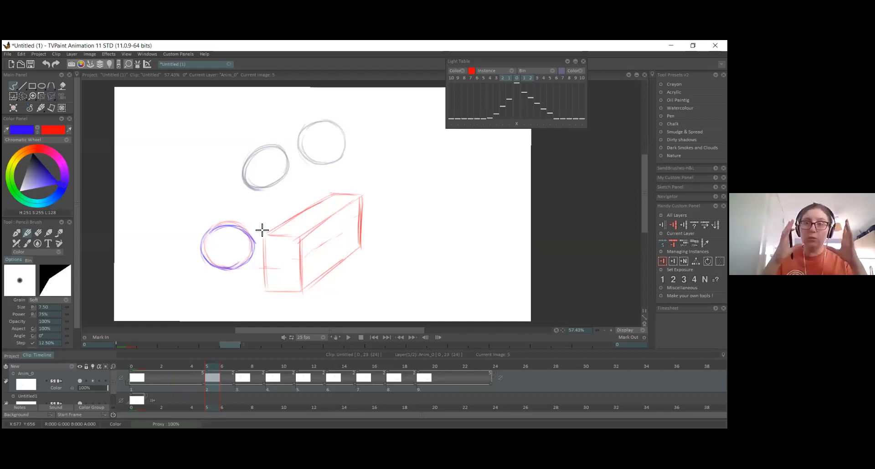
left_click(208, 366)
left_click(217, 366)
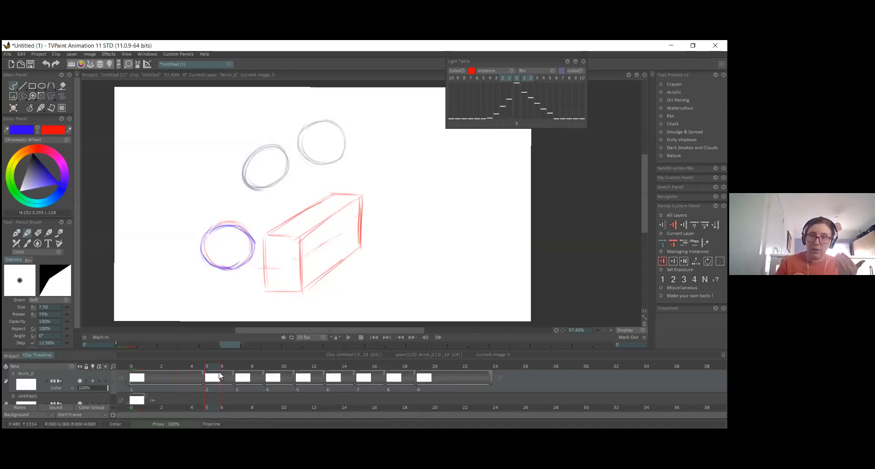
left_click(222, 369)
left_click(252, 370)
left_click(239, 371)
- Scrub to the end of the jump and compare the landing drawings on frames 17 and 19
left_click_drag(243, 370, 433, 379)
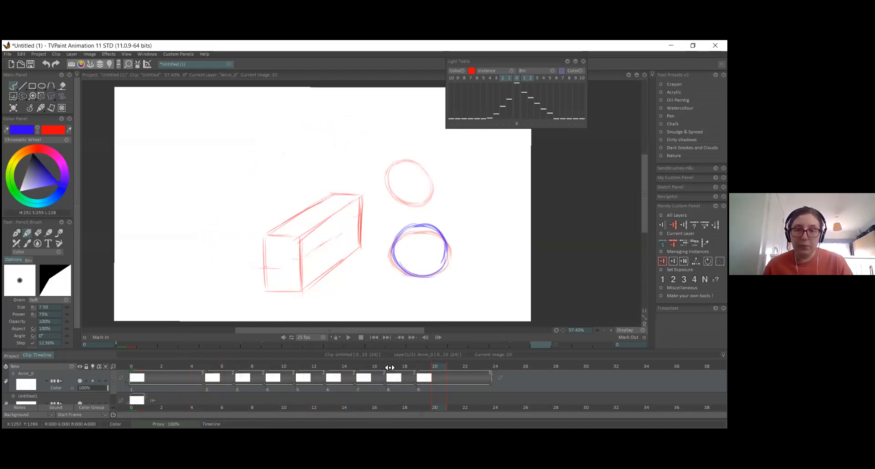
left_click_drag(389, 368, 385, 370)
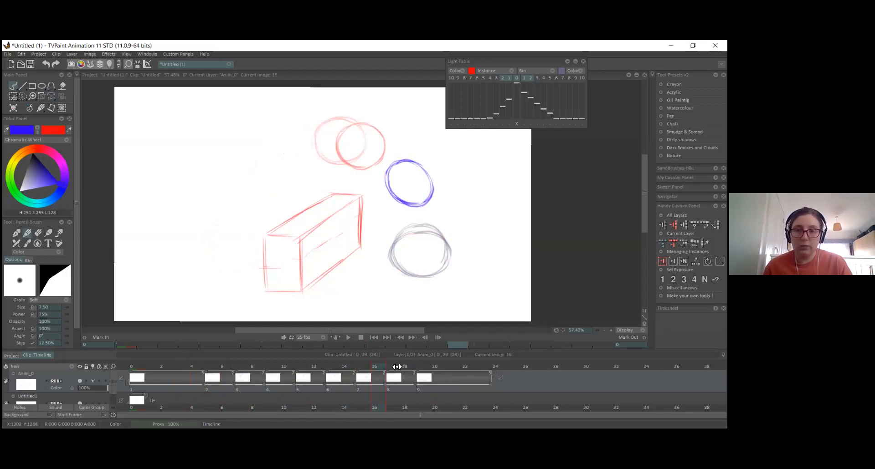
left_click(396, 367)
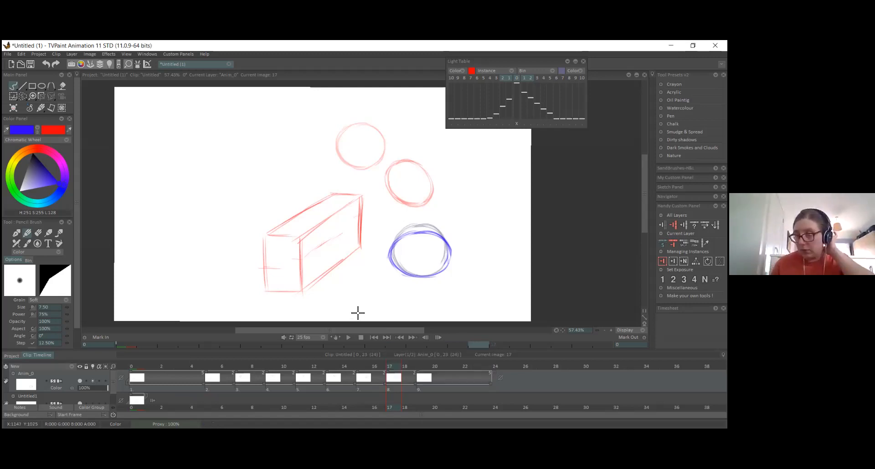
left_click(420, 366)
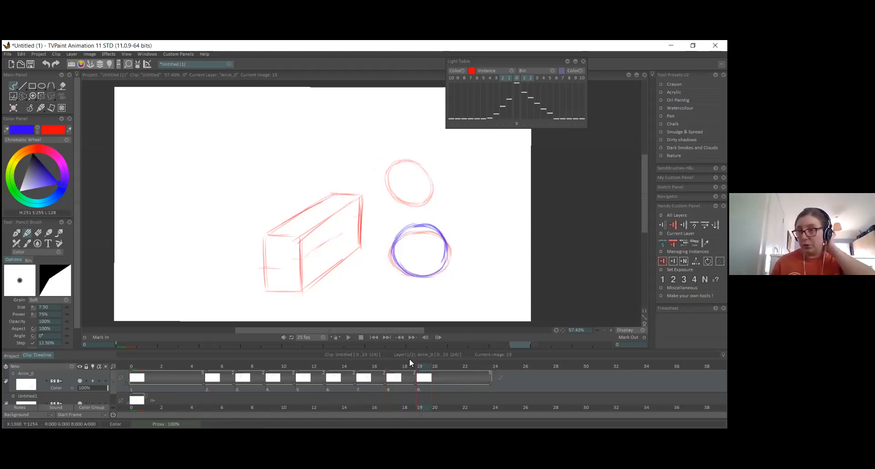
- Play the complete jump from frame 0 and return to the first frame
left_click(139, 364)
key("Return")
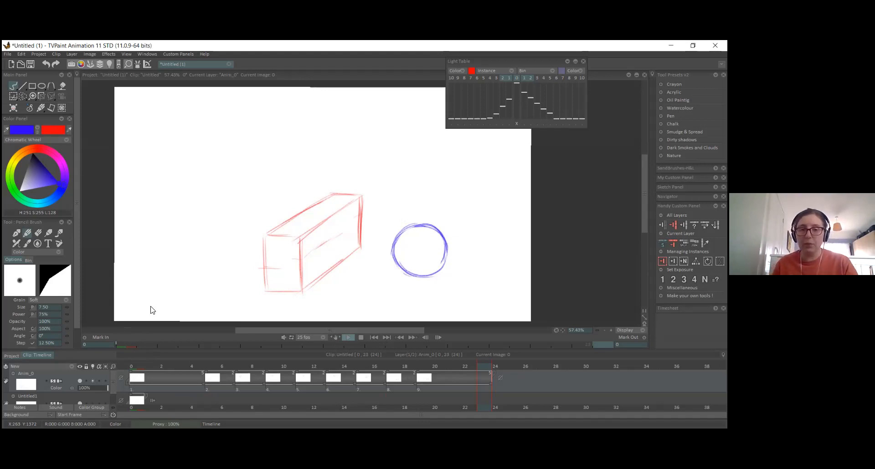
left_click(143, 363)
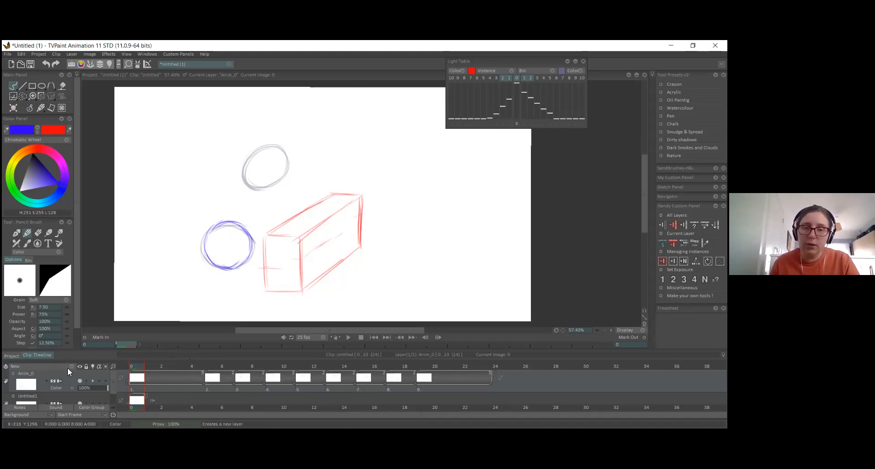
- Colour-code the layers, assigning Light Blue to the background box layer Untitled1 and Pink to the ball layer
left_click(85, 367)
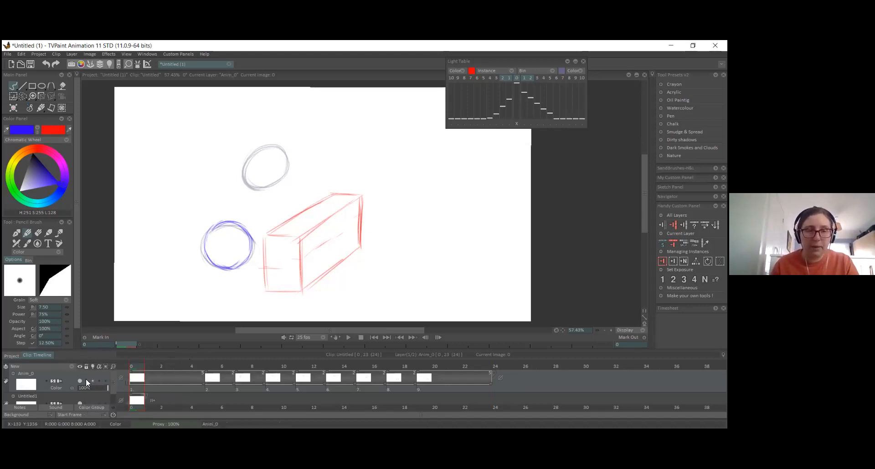
scroll(111, 395, "down", 1)
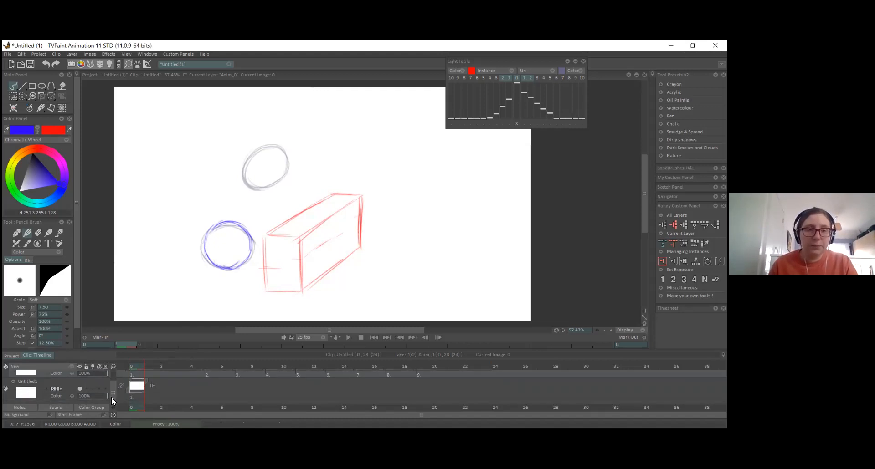
scroll(111, 391, "up", 1)
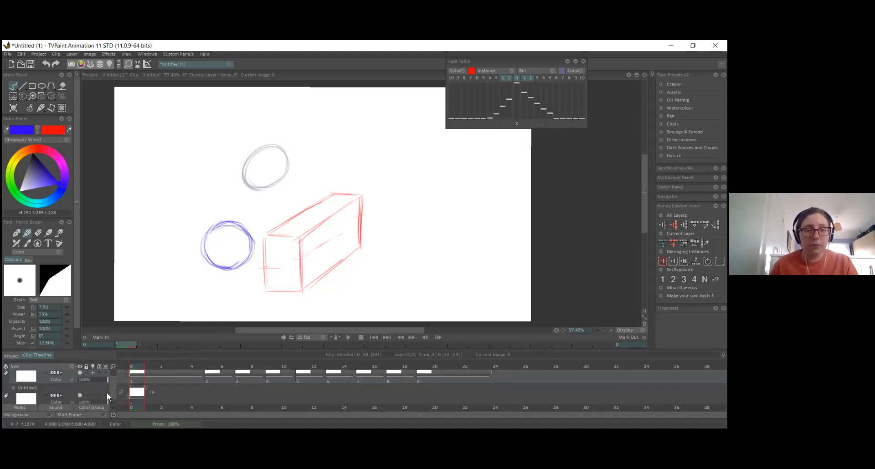
left_click(5, 395)
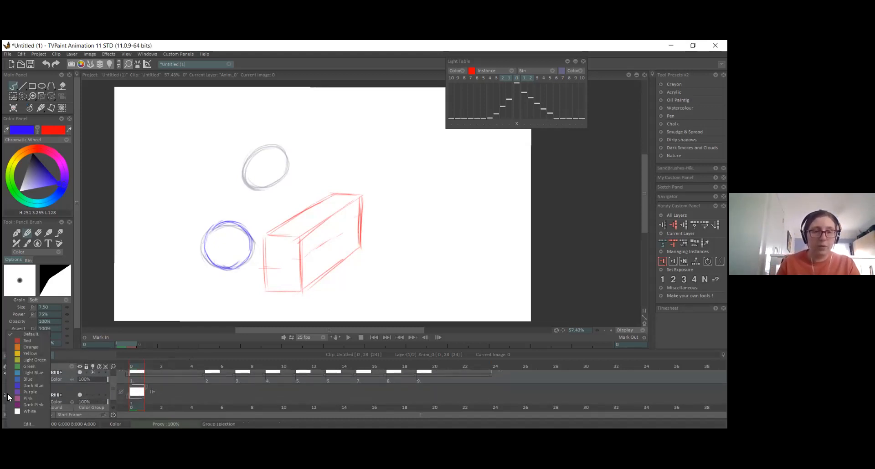
left_click(40, 373)
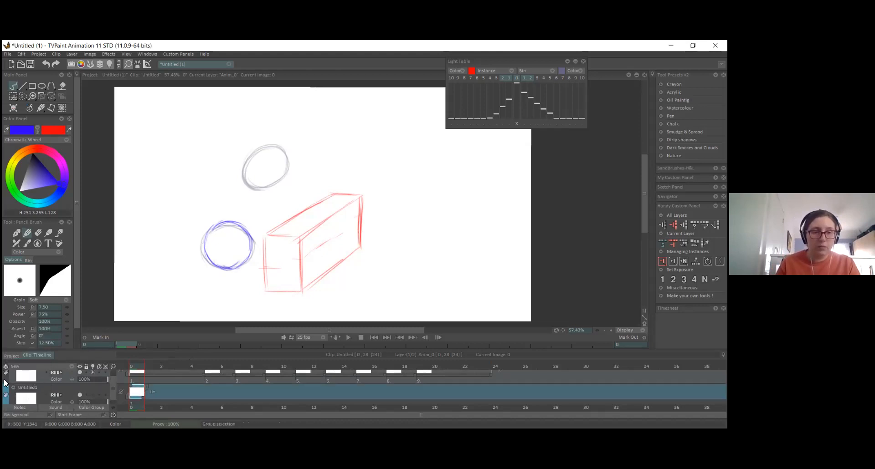
left_click(4, 393)
left_click(31, 398)
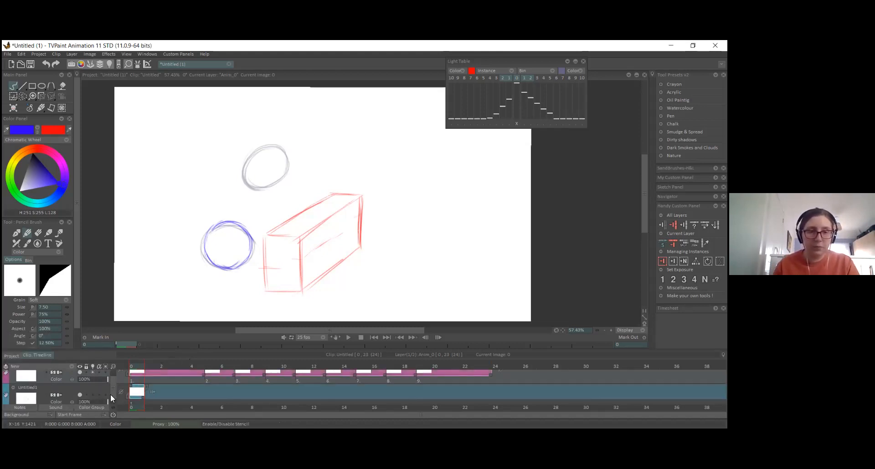
- Extend the background box layer's exposure to frame 23 to match the length of the ball layer
scroll(111, 392, "up", 1)
scroll(110, 384, "down", 1)
scroll(113, 390, "up", 1)
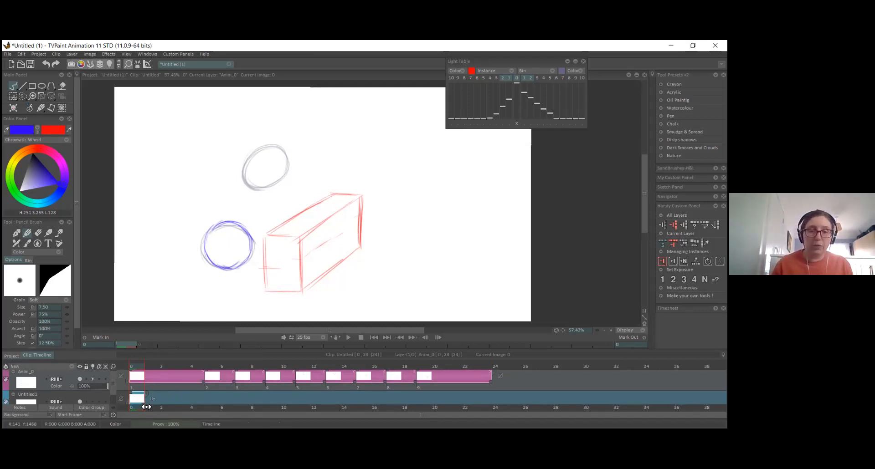
left_click_drag(144, 401, 430, 398)
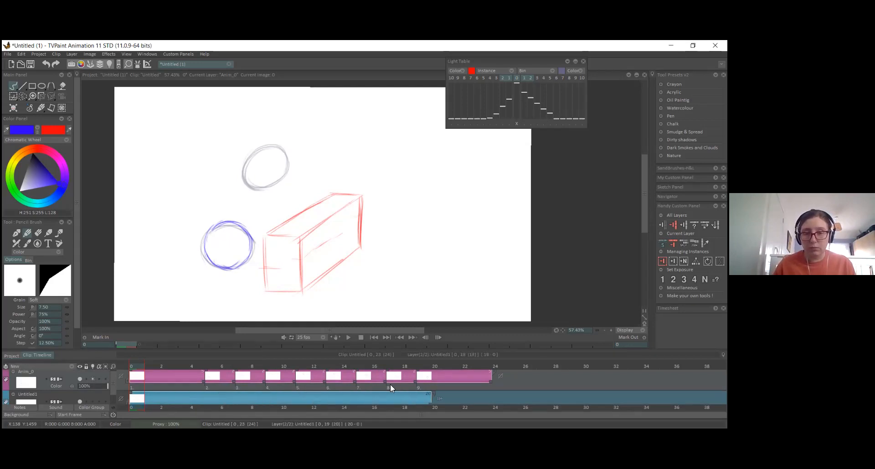
left_click_drag(484, 390, 491, 392)
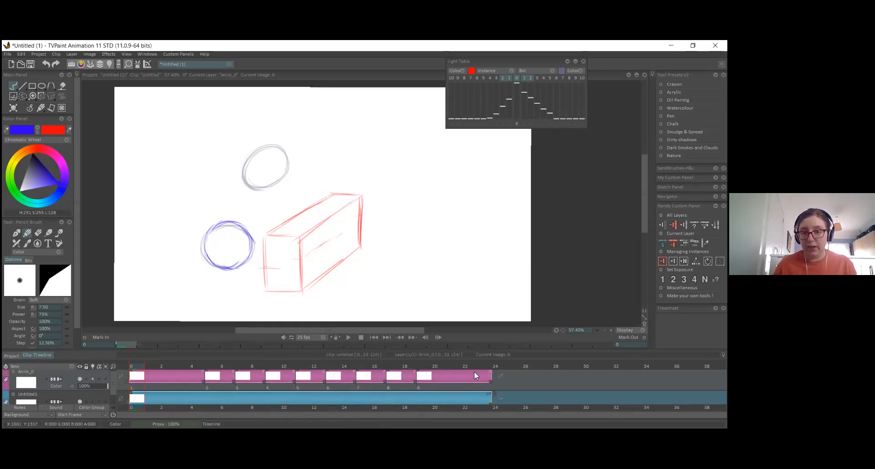
- Return to frame 0 and turn off the light table for the ball layer Anim_0
mouse_move(142, 365)
left_mouse_down()
mouse_move(478, 365)
mouse_move(132, 365)
left_mouse_up()
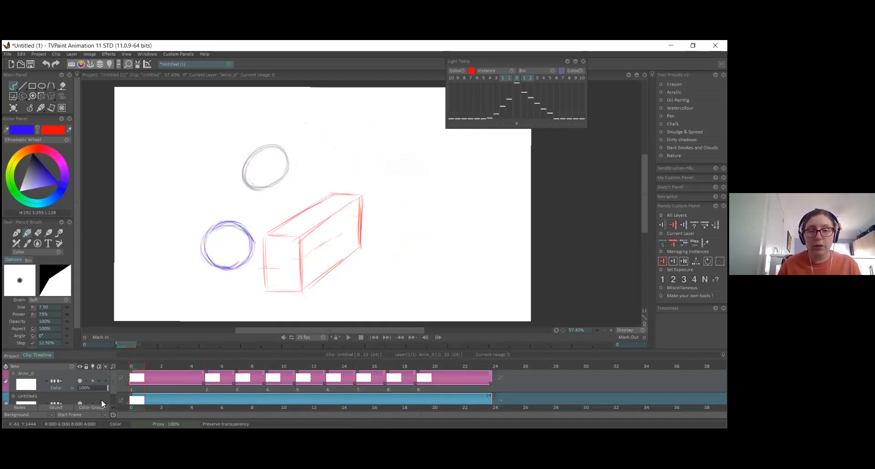
left_click(92, 381)
- Collapse and re-expand the background box layer Untitled1, and enlarge the timeline until both layers fit in full
scroll(114, 387, "down", 1)
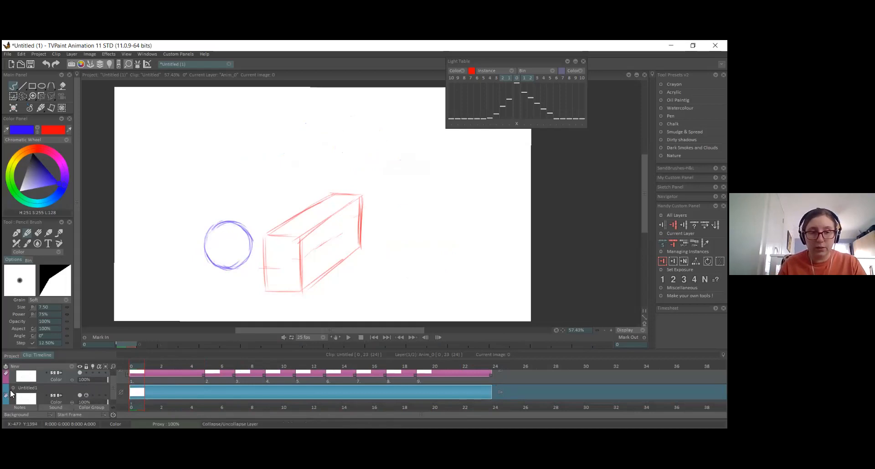
left_click(120, 391)
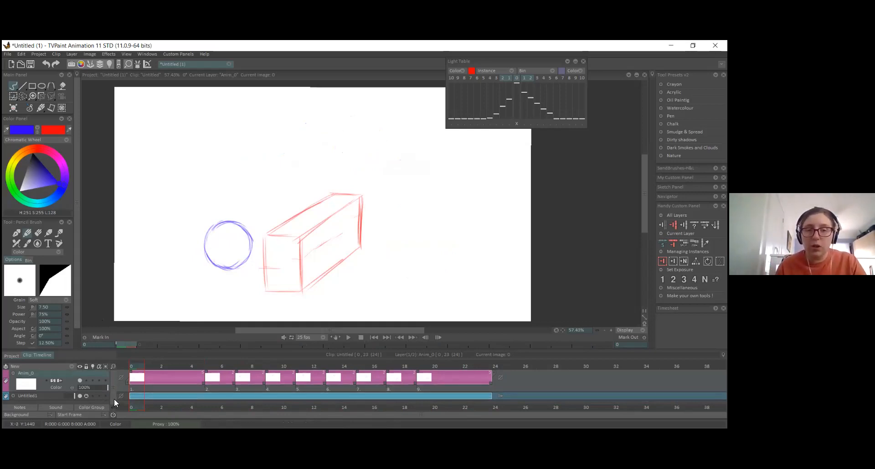
left_click(11, 395)
left_click_drag(113, 383, 114, 384)
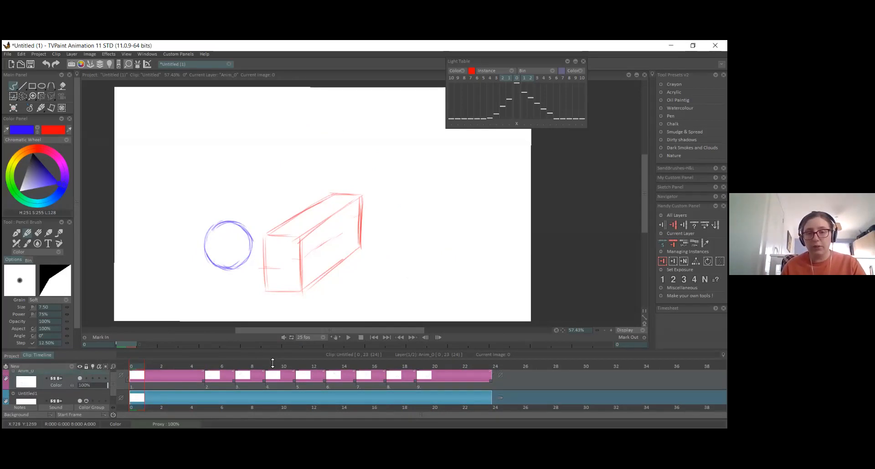
left_click_drag(182, 360, 185, 329)
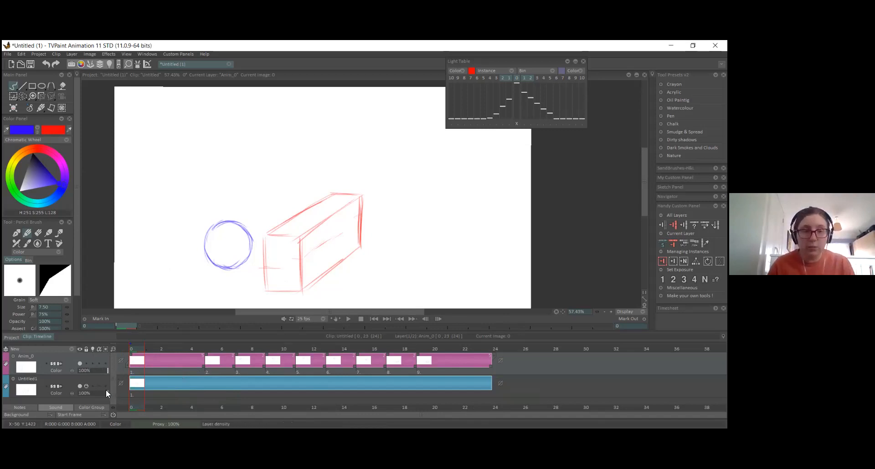
- Go to frame 4 and undock the timeline into a floating panel
mouse_move(96, 392)
left_mouse_down()
mouse_move(78, 390)
mouse_move(118, 395)
left_mouse_up()
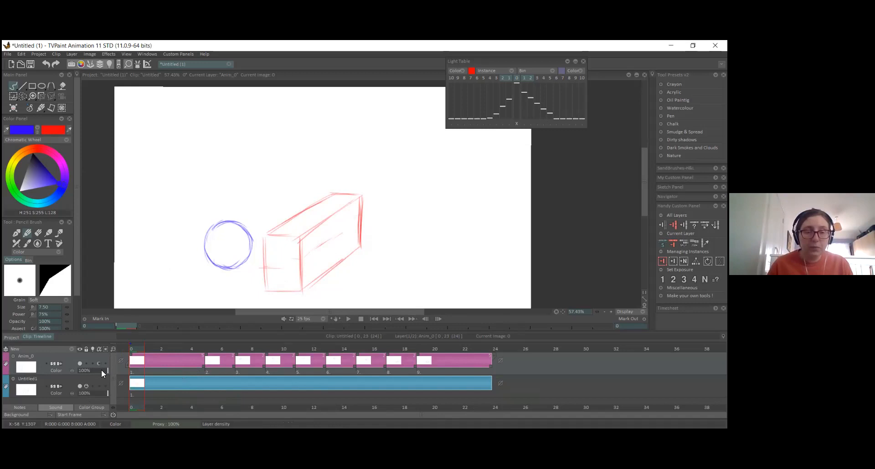
left_click(198, 349)
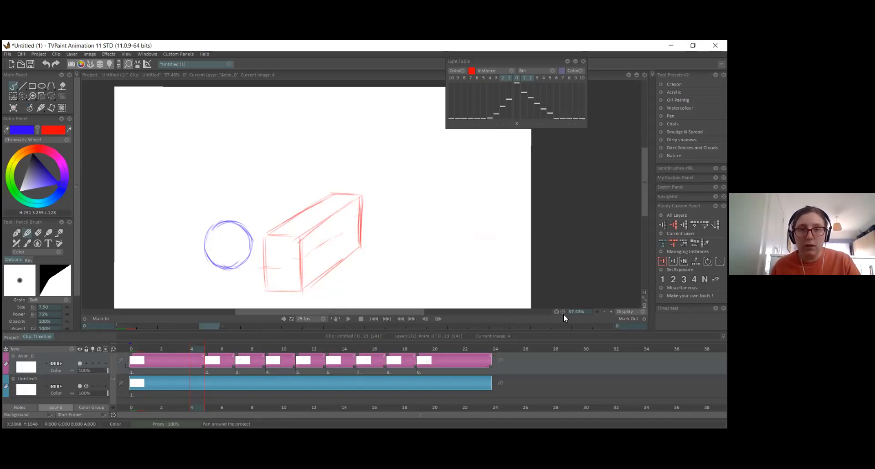
double_click(534, 334)
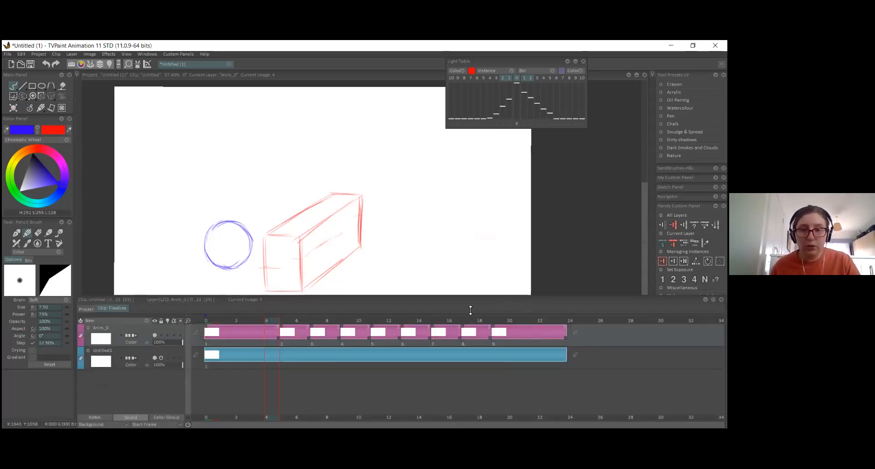
- Reveal the notes and sound tracks above the layers in the floating timeline, reposition it and hide the tracks again
left_click_drag(382, 314, 385, 335)
left_click_drag(356, 298, 310, 302)
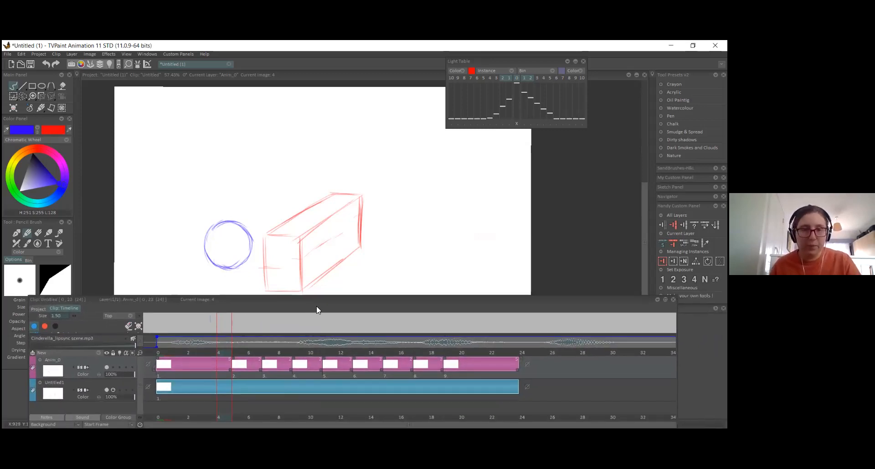
left_click_drag(314, 300, 310, 360)
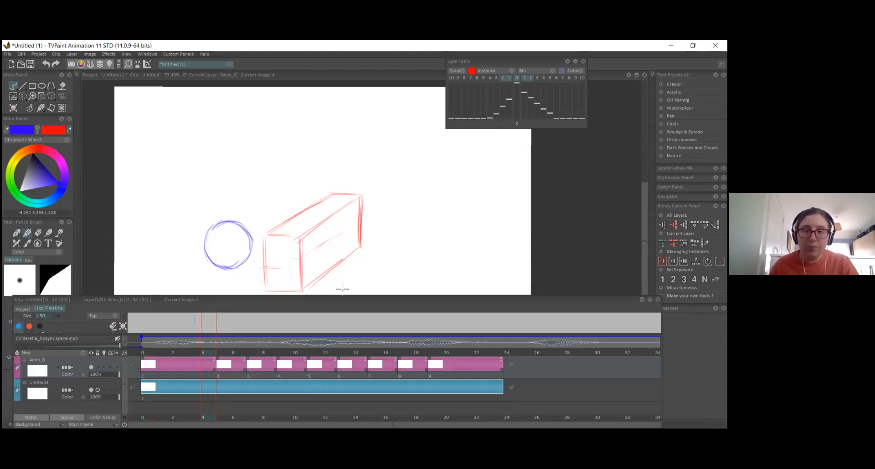
left_click_drag(203, 307, 213, 326)
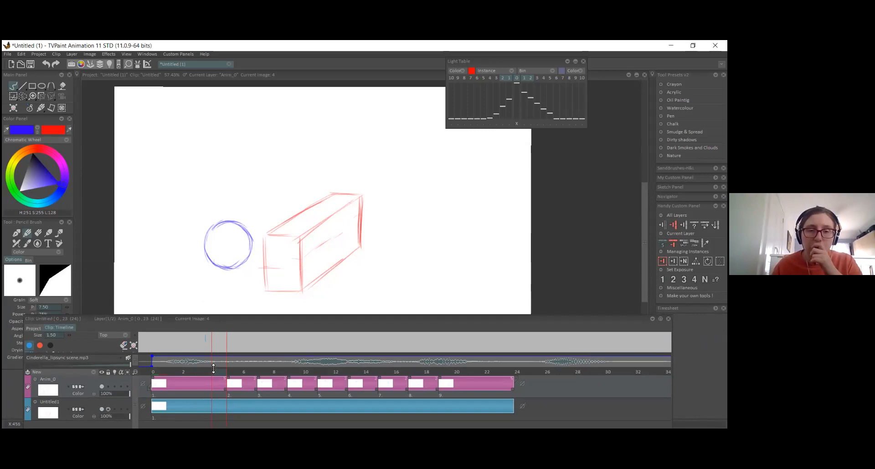
left_click_drag(213, 368, 218, 335)
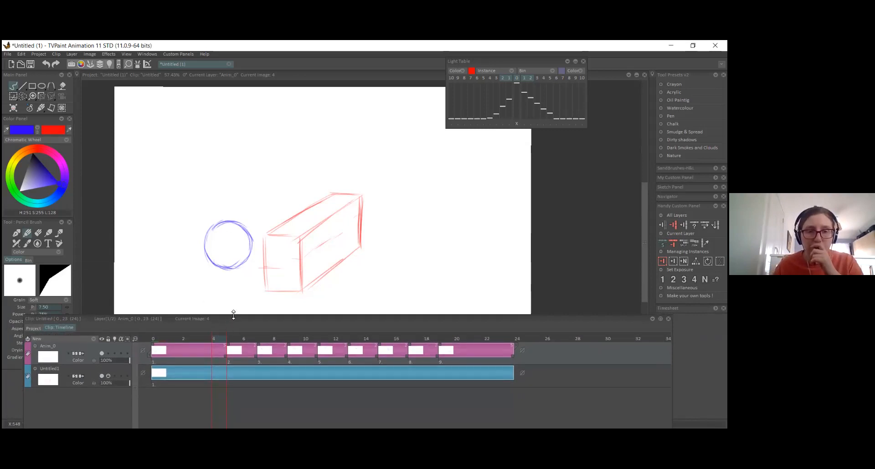
- Reposition the floating timeline below the ball and box drawing, keeping both layer tracks fully in view
key("BackSpace")
key("ctrl+z")
left_click_drag(242, 363, 242, 364)
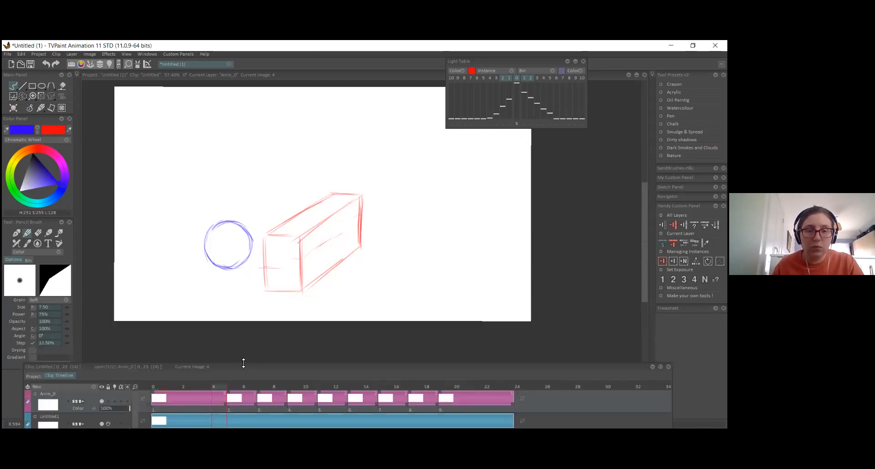
mouse_move(84, 363)
left_mouse_down()
mouse_move(86, 398)
mouse_move(64, 416)
mouse_move(41, 415)
mouse_move(109, 414)
mouse_move(133, 443)
mouse_move(112, 326)
mouse_move(51, 352)
mouse_move(63, 350)
mouse_move(57, 321)
left_mouse_up()
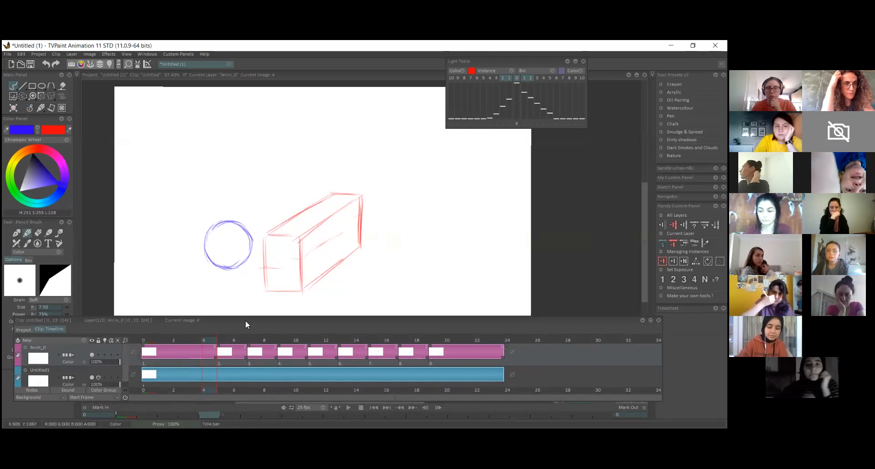
mouse_move(247, 322)
left_mouse_down()
mouse_move(159, 353)
mouse_move(161, 343)
mouse_move(275, 325)
mouse_move(261, 294)
mouse_move(251, 316)
left_mouse_up()
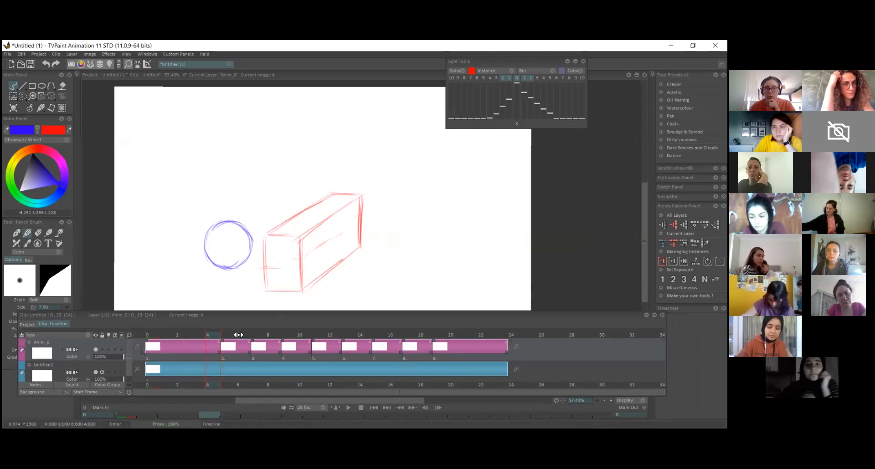
left_click_drag(239, 319, 238, 327)
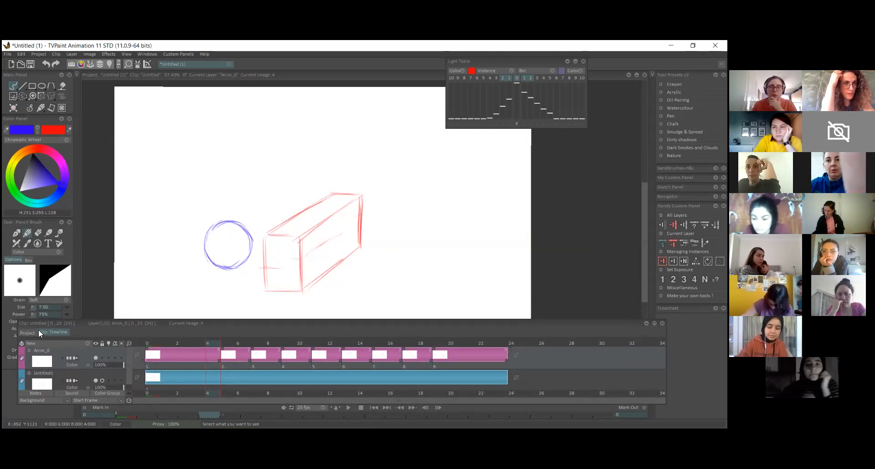
left_click_drag(34, 324, 3, 346)
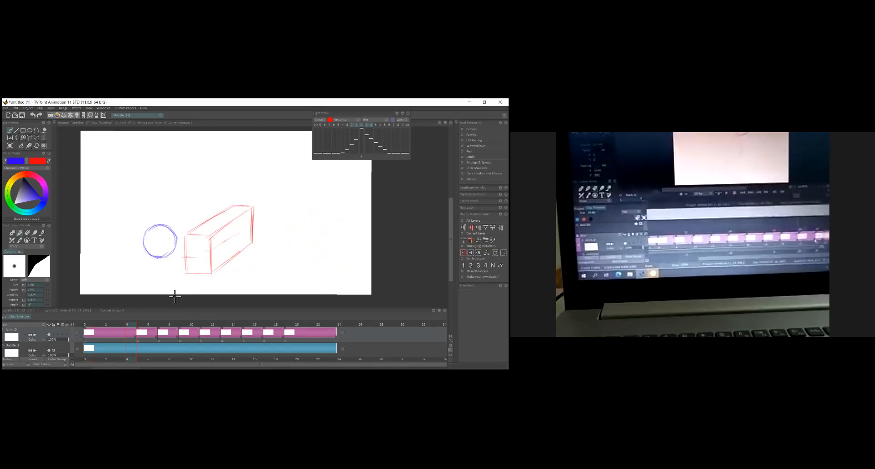
left_click_drag(179, 313, 180, 295)
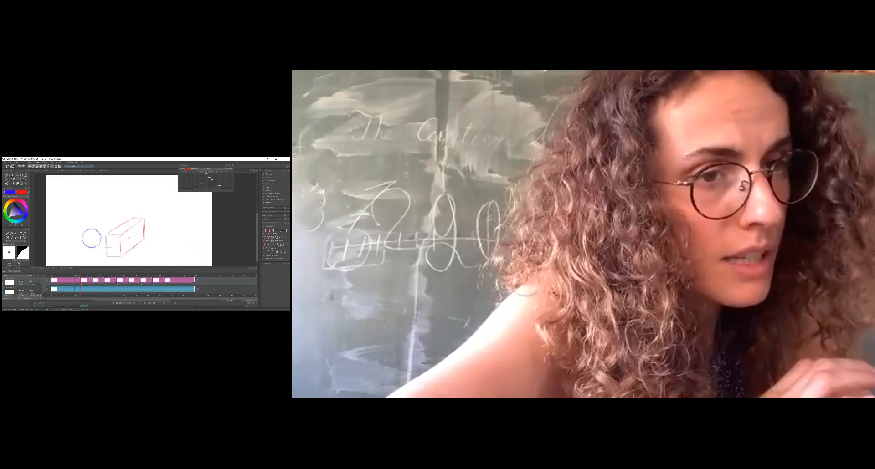
- Compare the ball's landing position on frame 23 with its starting position on frame 0
left_click(346, 307)
left_click(192, 275)
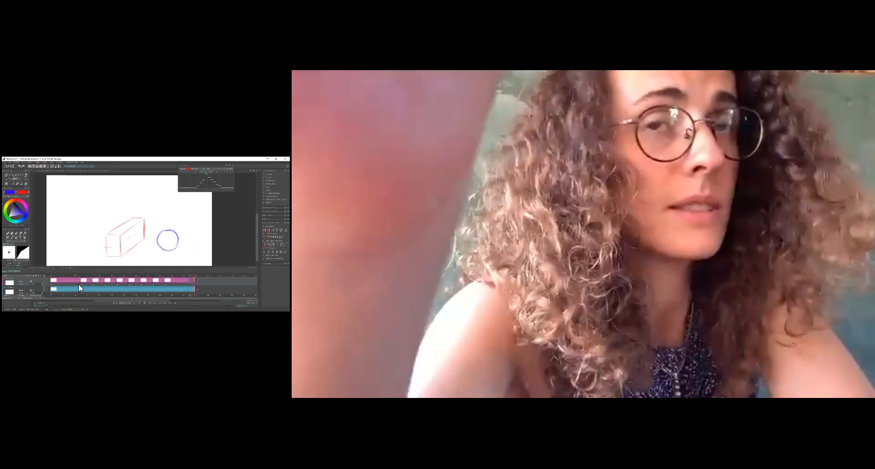
left_click(77, 285)
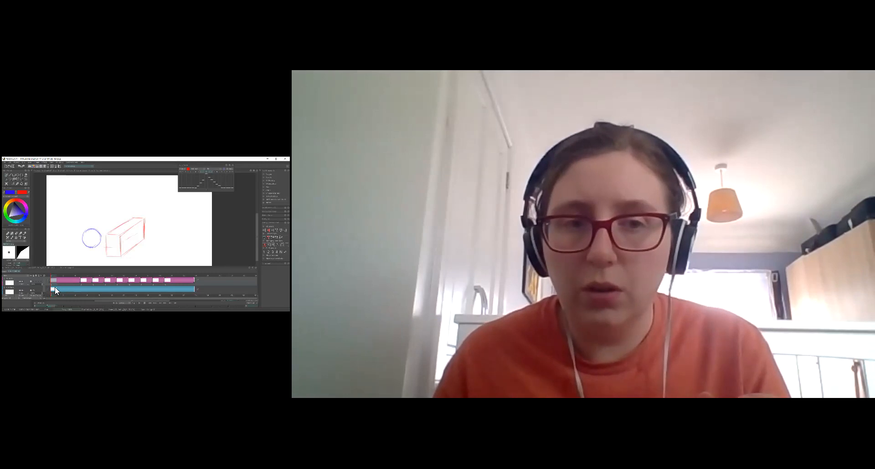
left_click(67, 283)
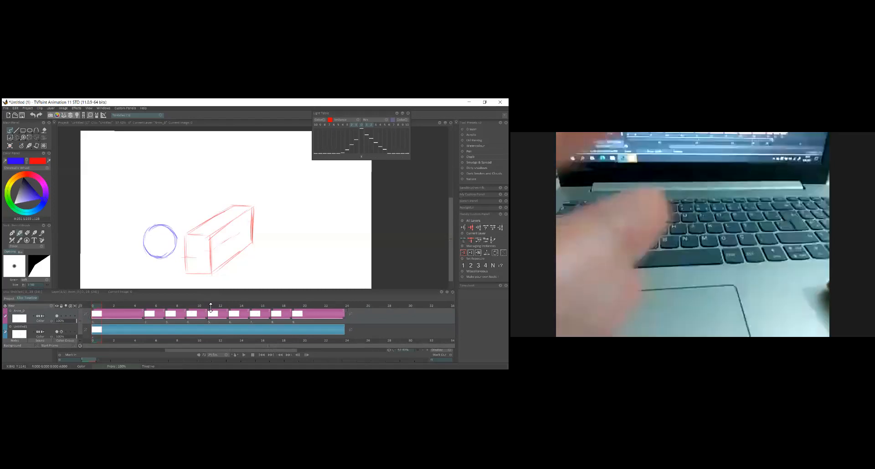
- Examine the ball layer's first held drawing by moving between its start on frame 0 and its end on frame 4
left_click_drag(120, 294, 132, 293)
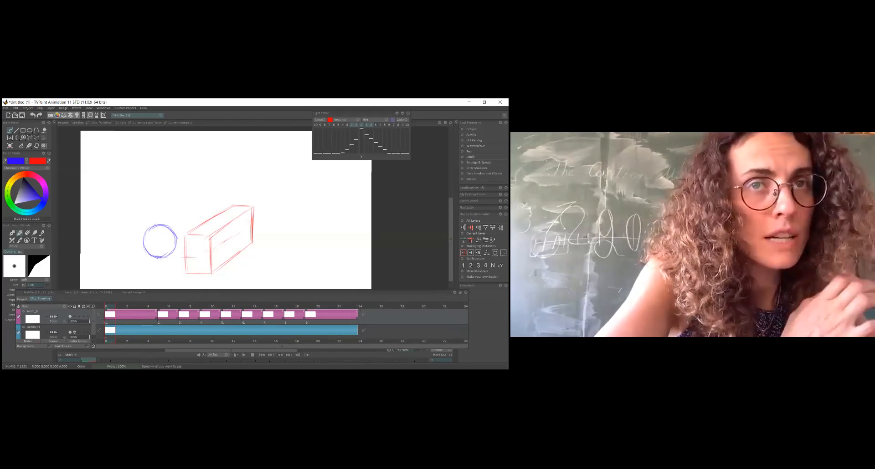
left_click_drag(292, 294, 285, 301)
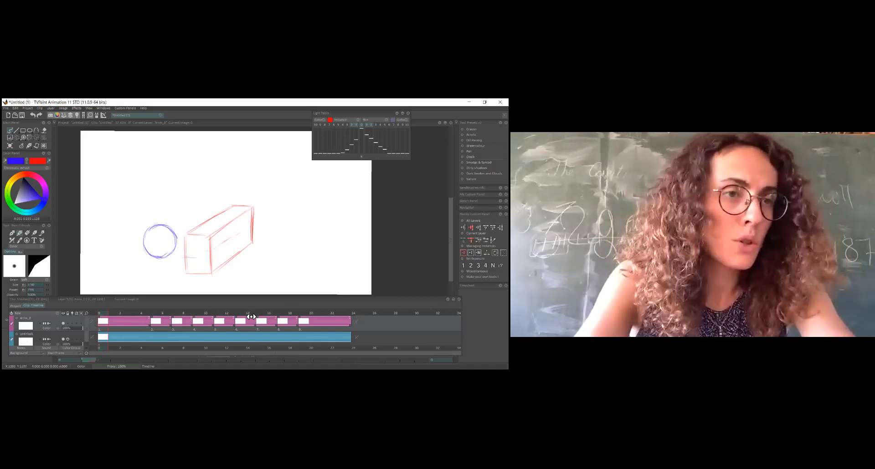
left_click(147, 327)
left_click(104, 326)
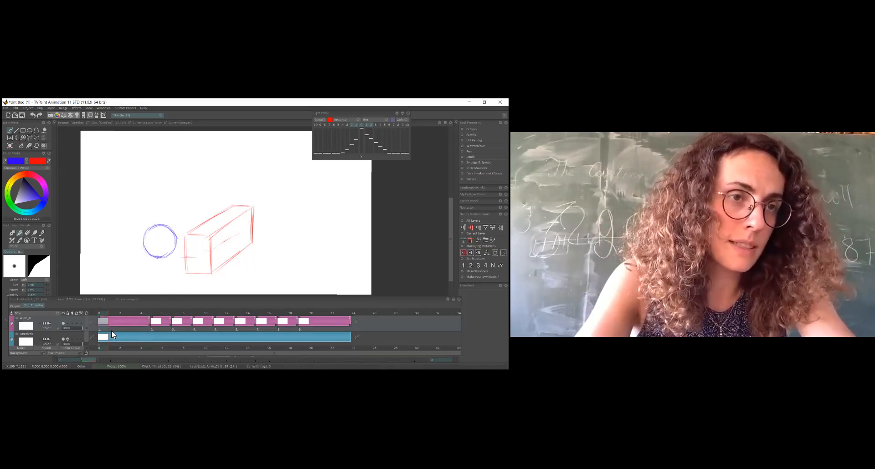
left_click(147, 330)
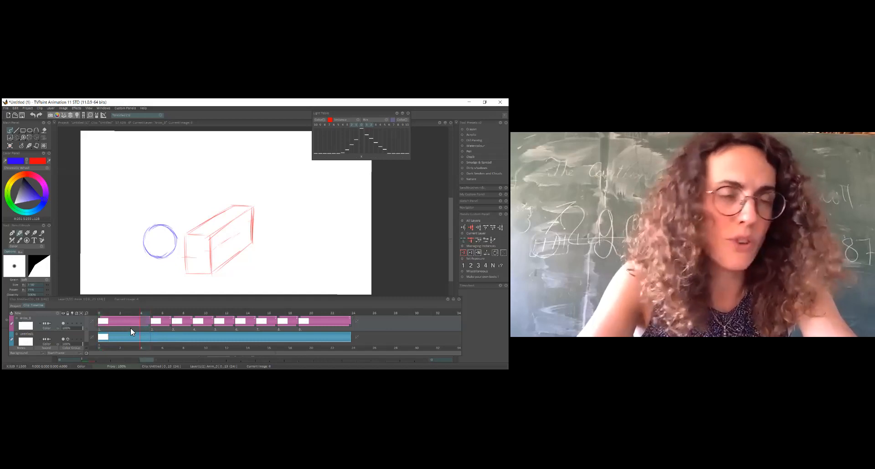
left_click(106, 329)
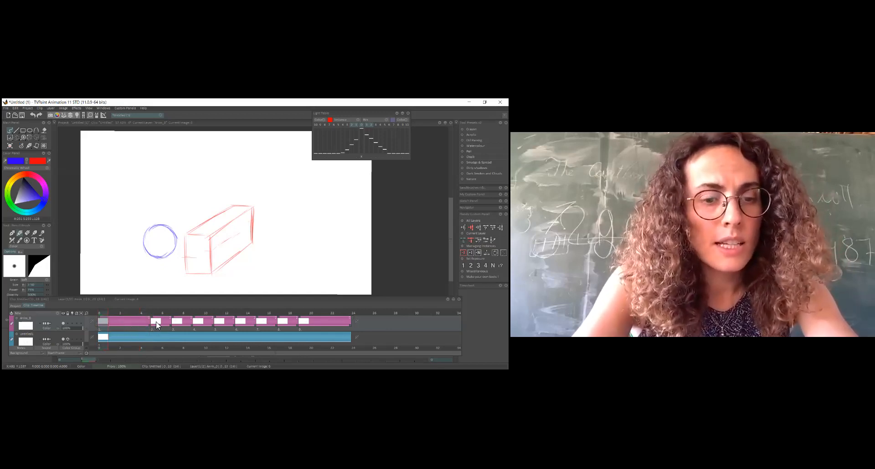
left_click_drag(151, 328, 154, 328)
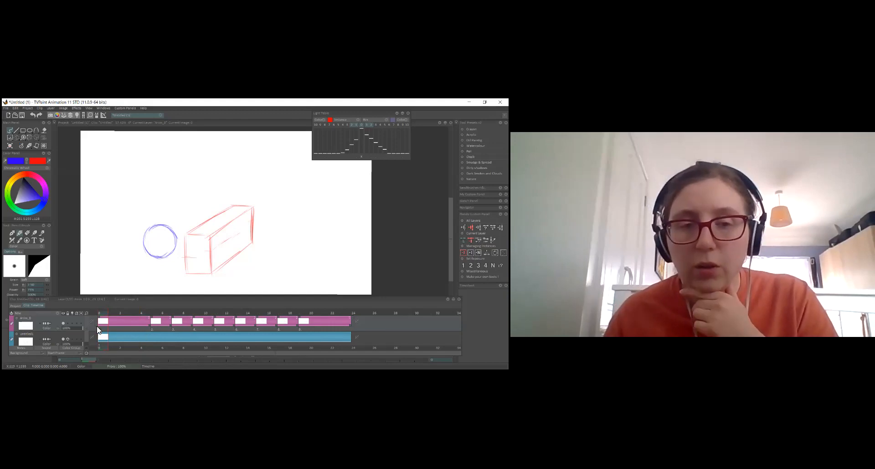
left_click(148, 330)
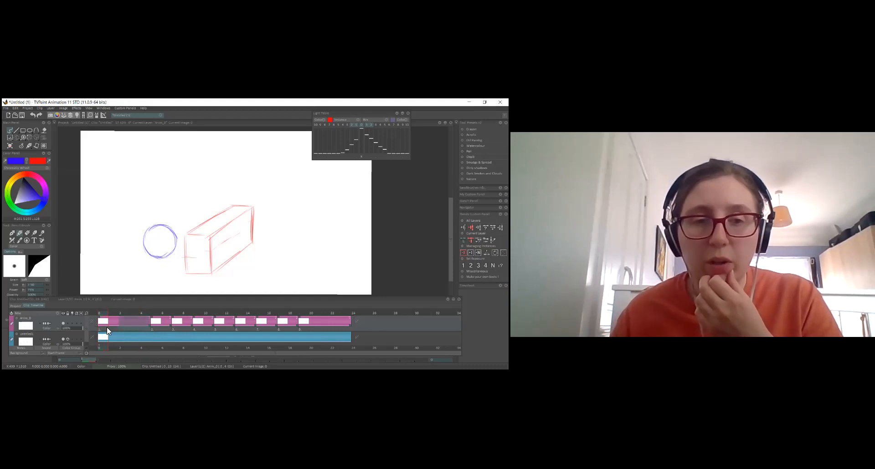
left_click(105, 333)
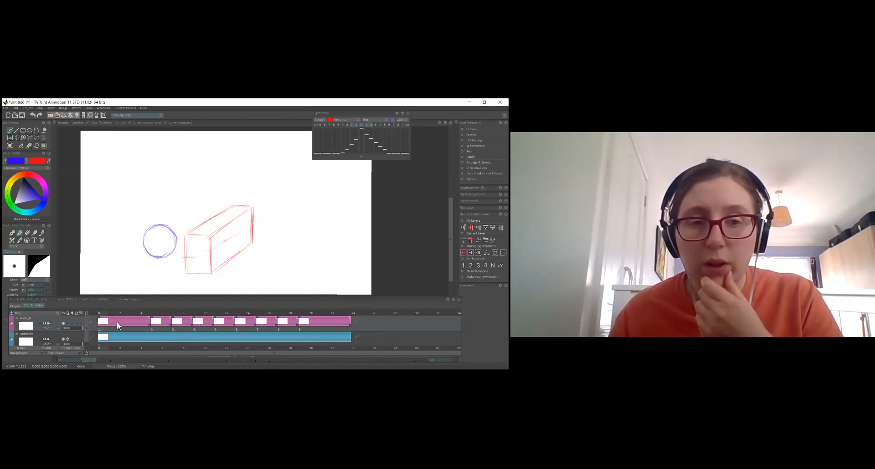
left_click(149, 324)
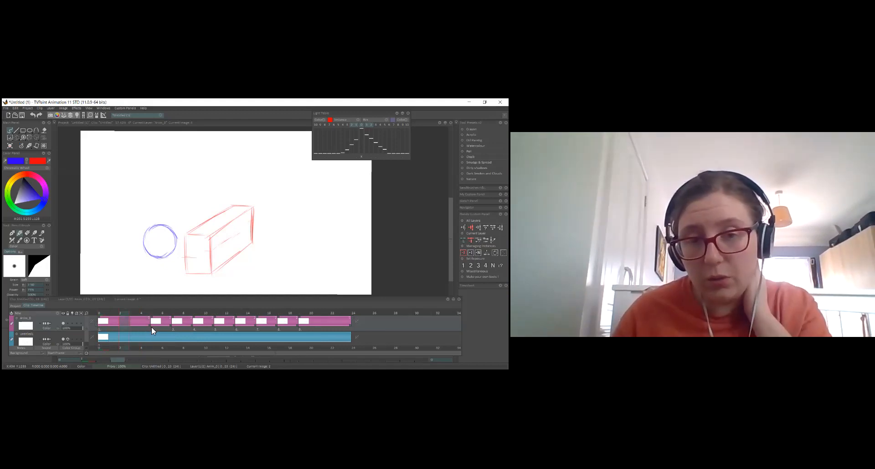
mouse_move(151, 327)
left_mouse_down()
mouse_move(117, 325)
mouse_move(148, 323)
left_mouse_up()
left_click(147, 317)
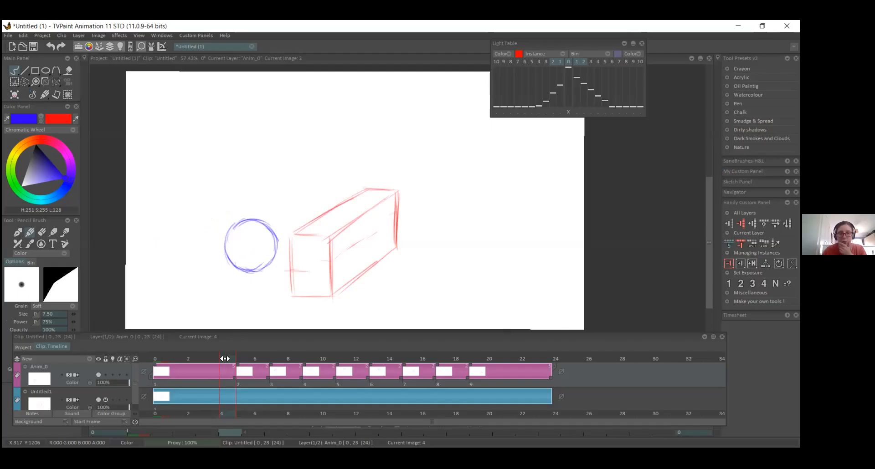
- Break the ball layer's first held drawing into separate duplicate instances on frames 1 to 4
key("Home")
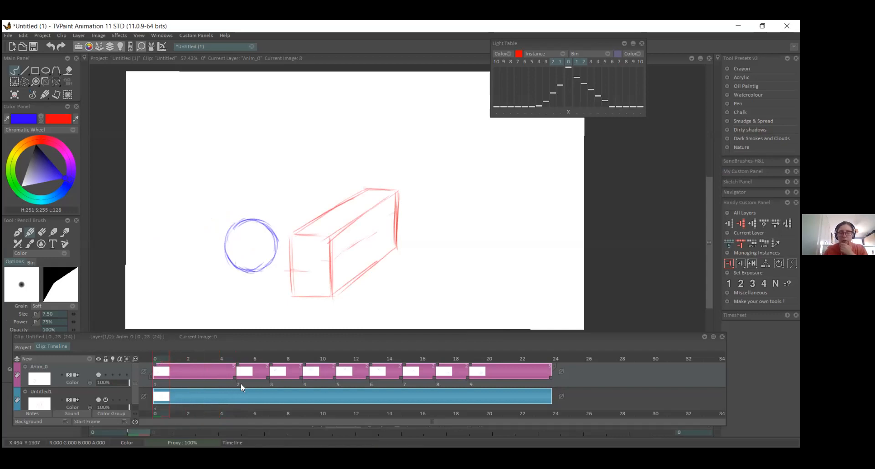
left_click(174, 384)
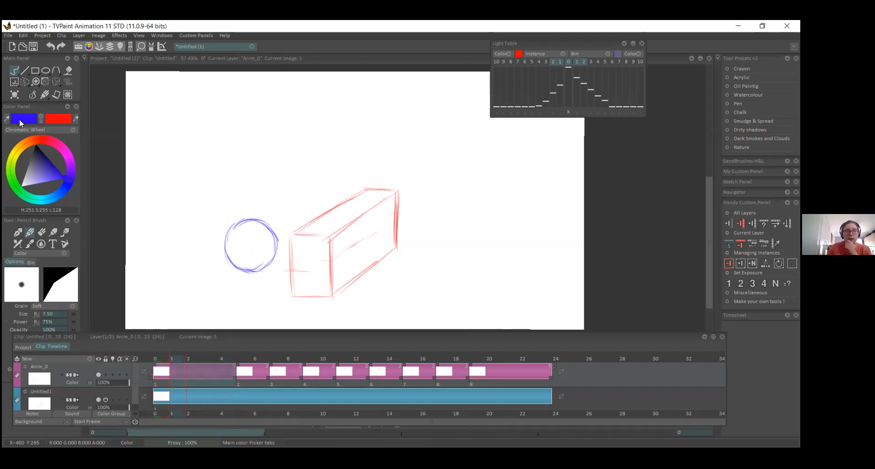
left_click(201, 379)
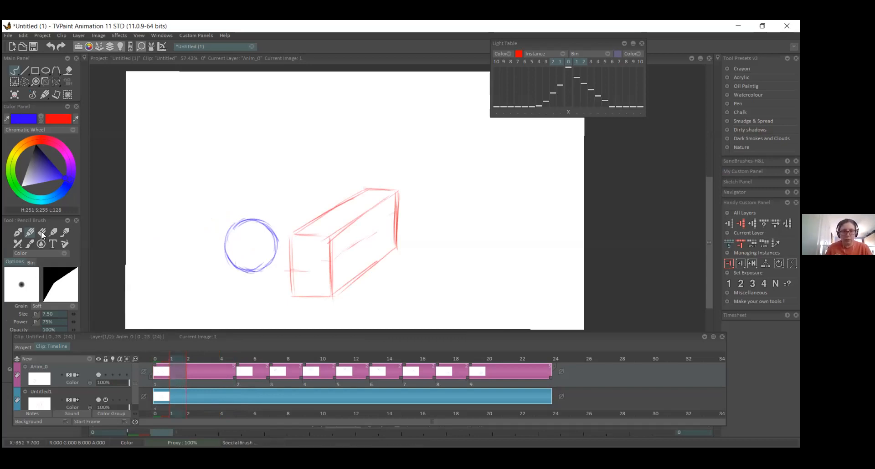
left_click(64, 234)
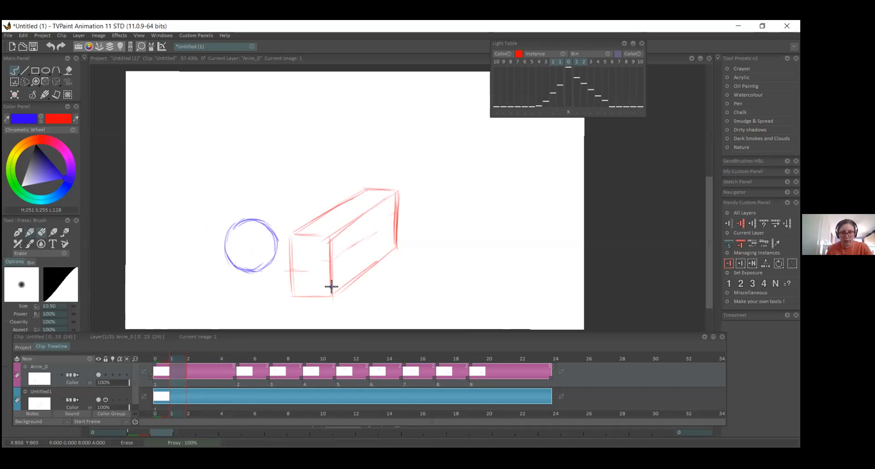
key("Return")
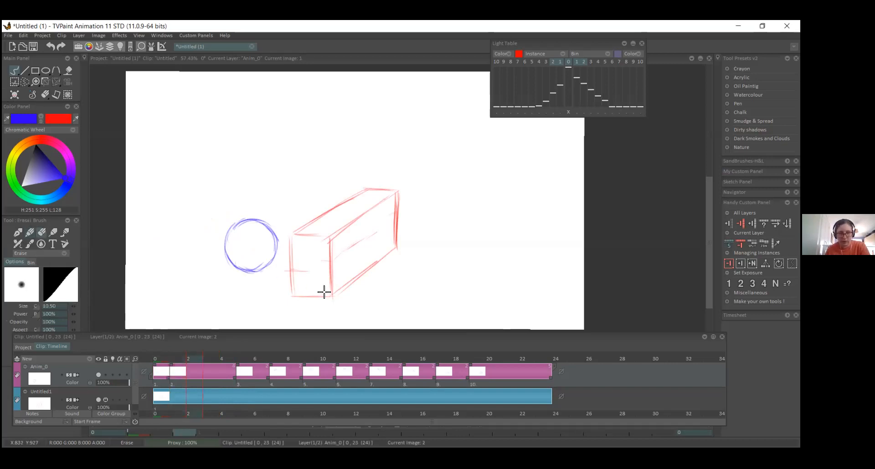
key("Return")
key("Return")
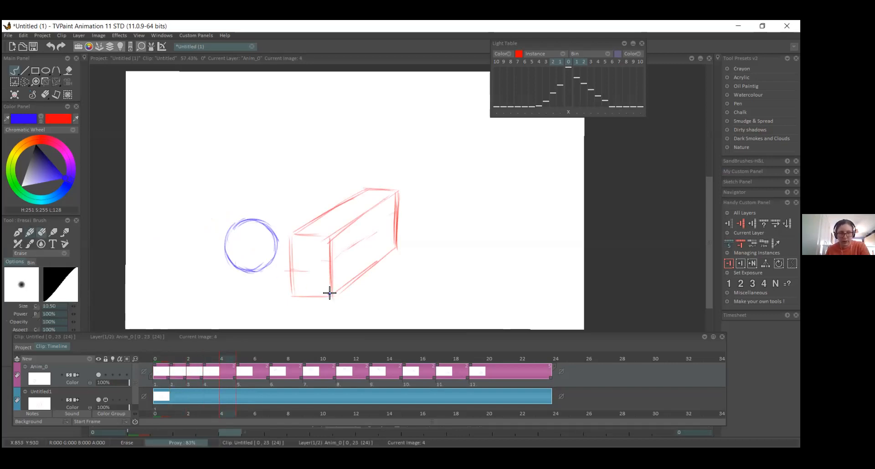
key("Return")
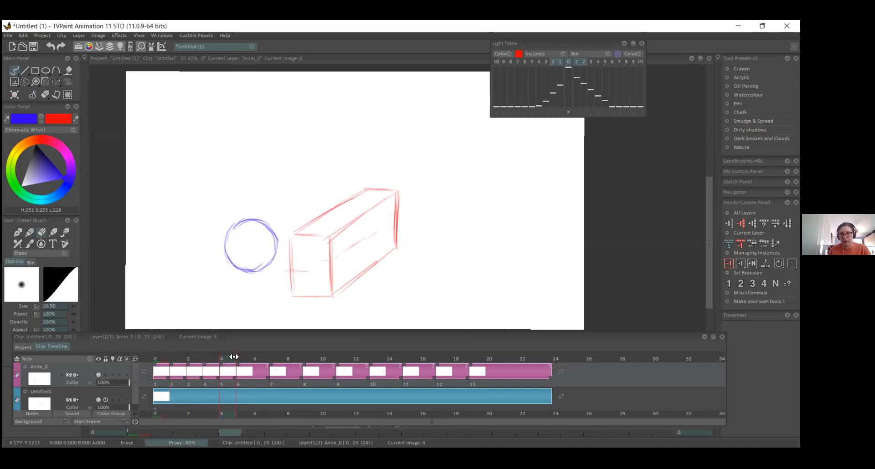
- Recompute the exposure of the ball layer's duplicated instances on frames 0 to 4
left_click_drag(226, 359, 155, 359)
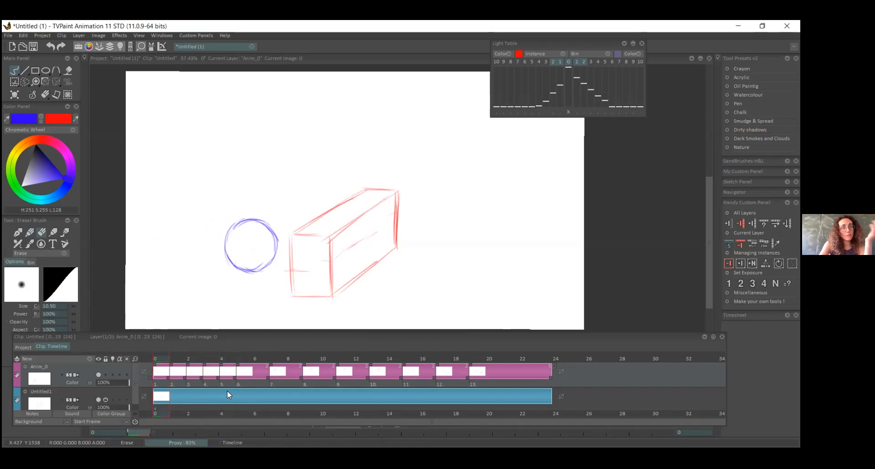
left_click_drag(227, 385, 165, 386)
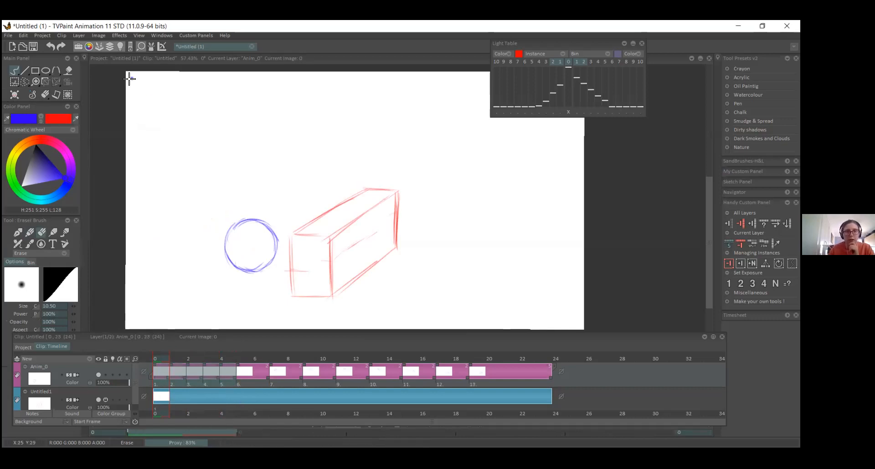
left_click(64, 35)
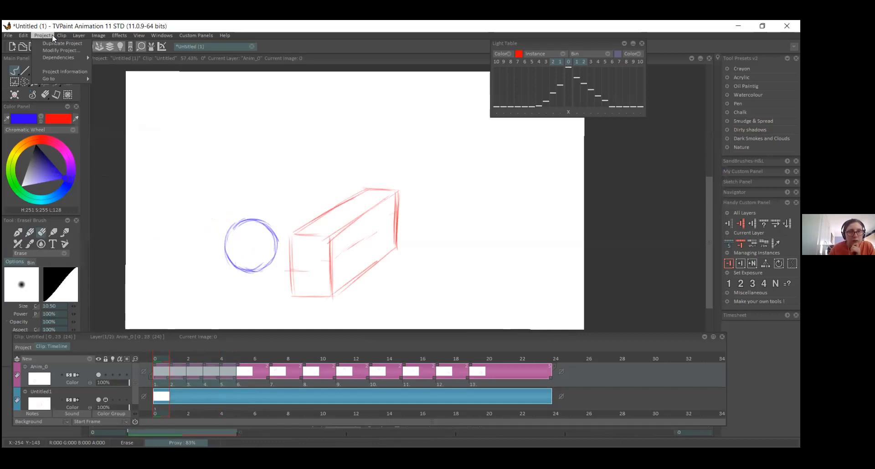
mouse_move(93, 34)
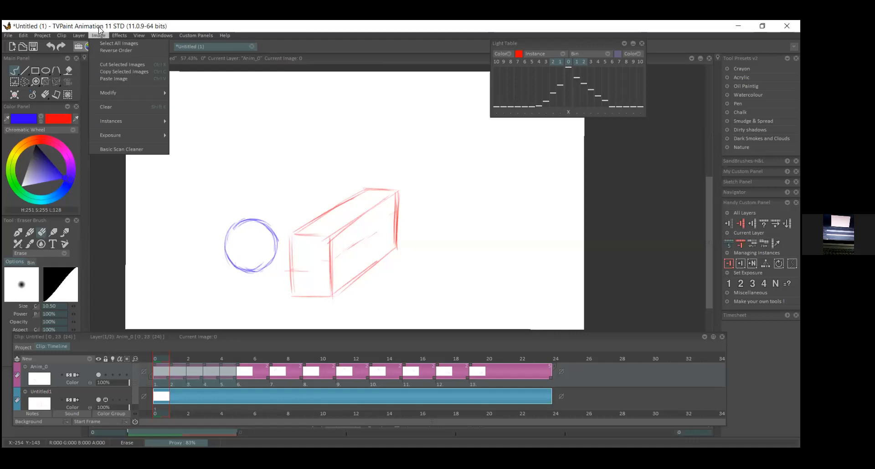
mouse_move(145, 140)
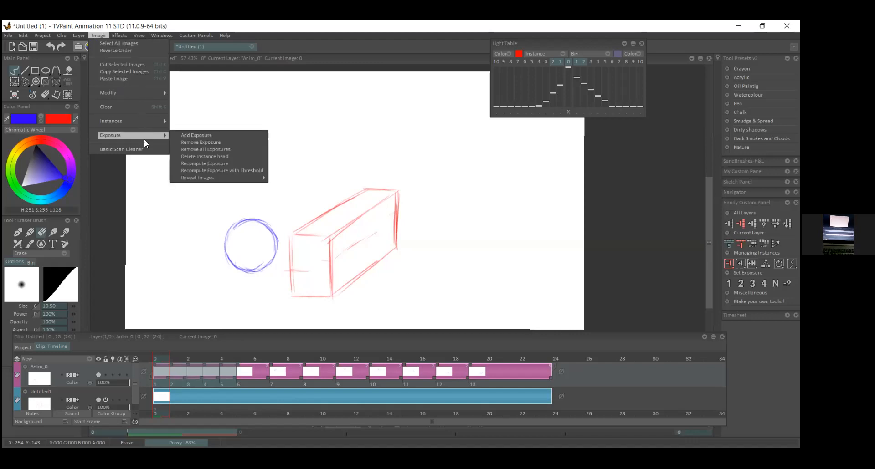
left_click(235, 165)
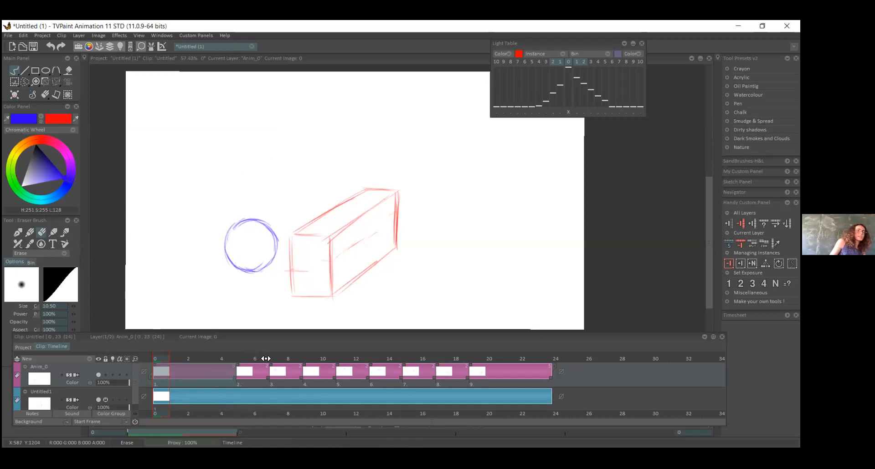
- Try to add a blank instance after frame 18 on the ball layer and undo it
left_click_drag(244, 361, 233, 361)
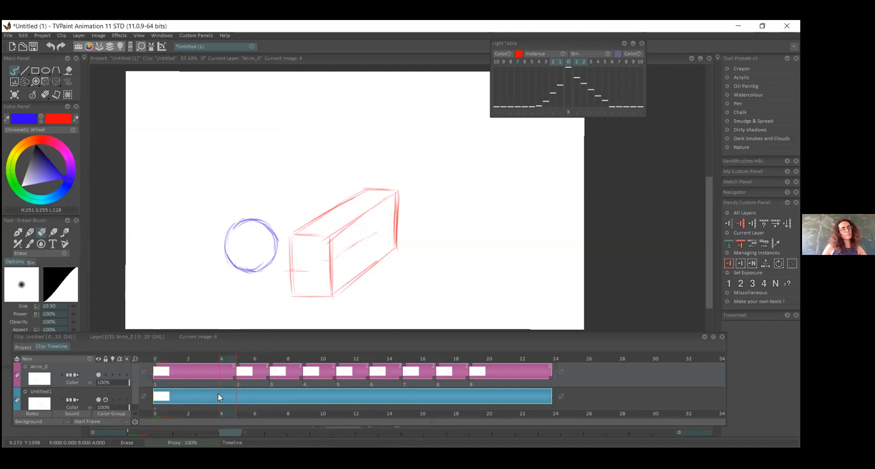
left_click(460, 386)
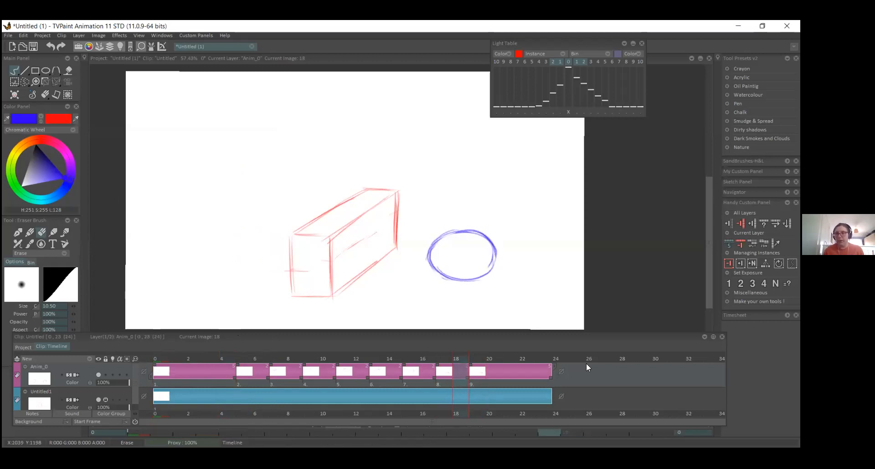
key("Return")
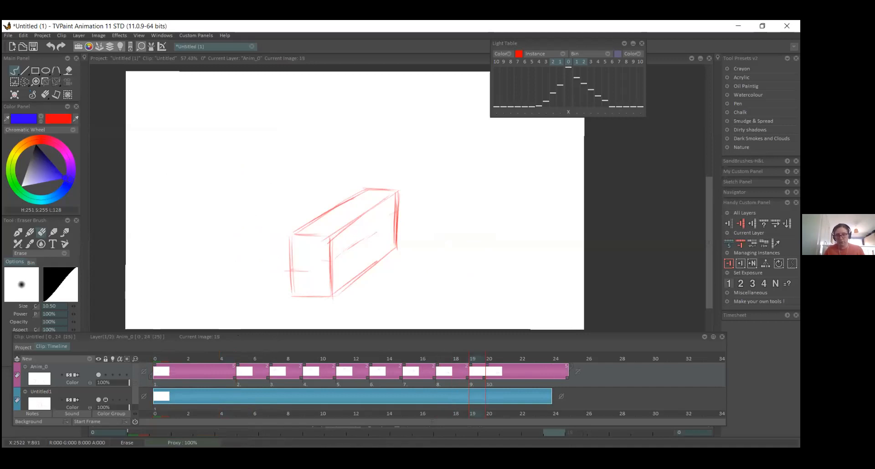
key("ctrl+z")
- Insert a blank instance at frame 18, directly after the squashed ball drawing on frame 17
left_click(444, 377)
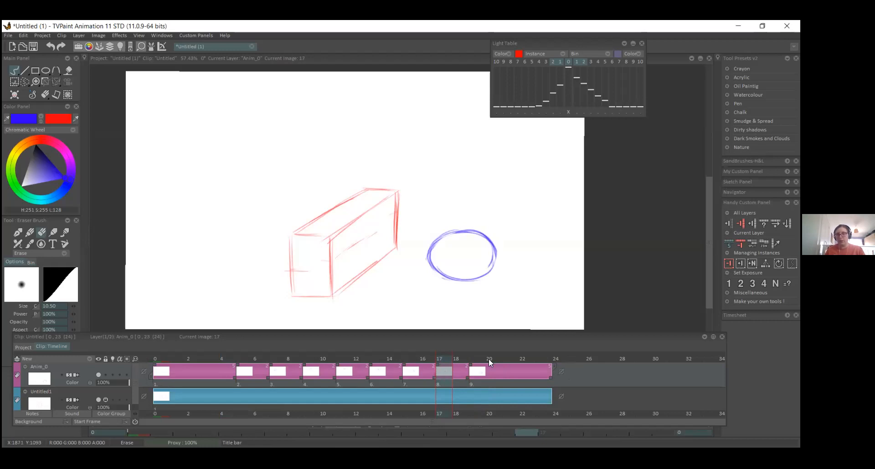
key("Insert")
left_click(447, 381)
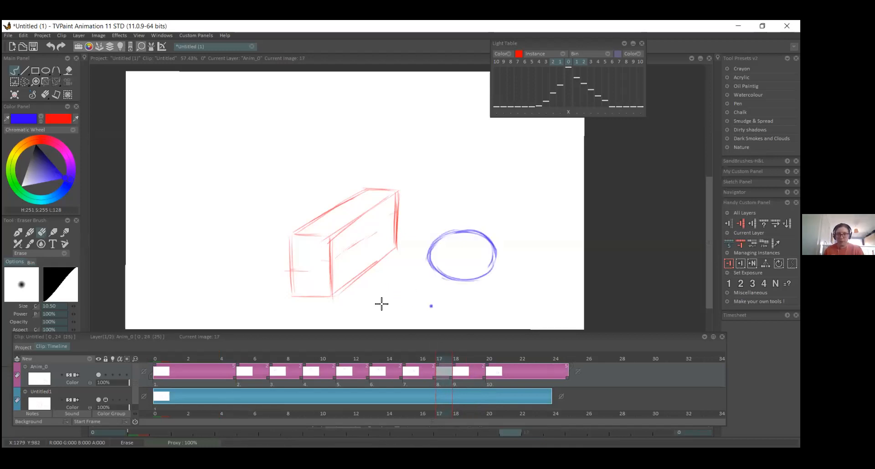
- With the Pen brush, write a blue 1 below the ball on frame 17 and a 2 below the ball on frame 20
left_click(15, 97)
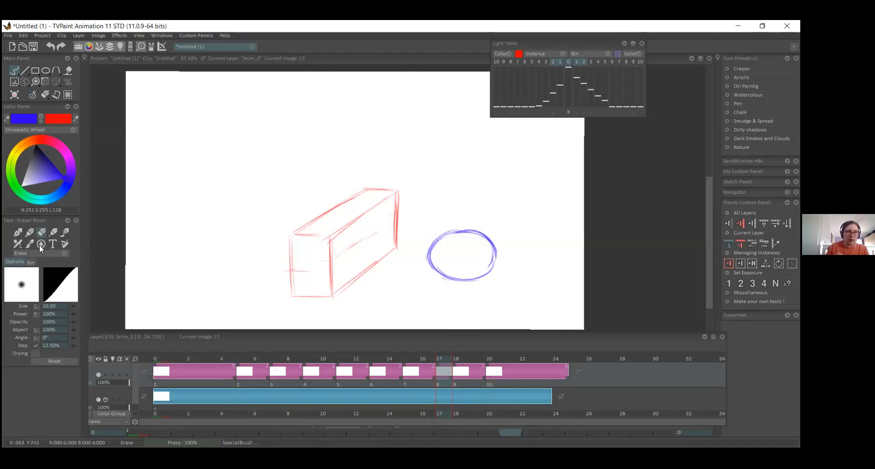
left_click(26, 234)
left_click_drag(420, 288, 420, 301)
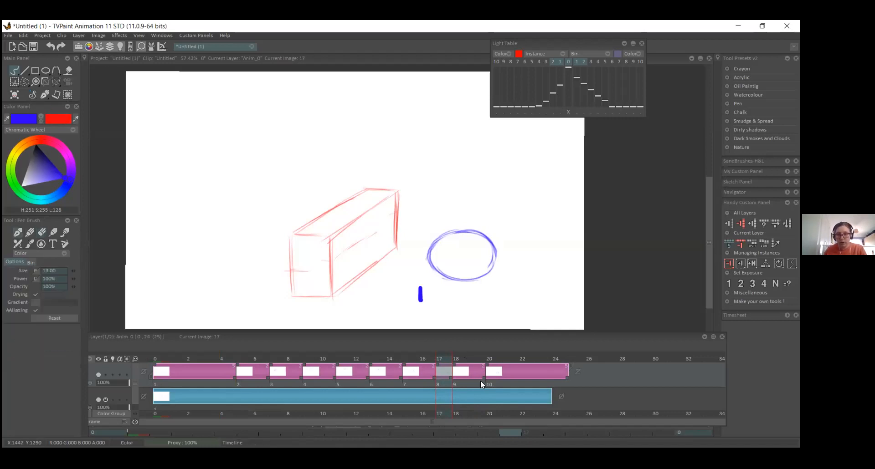
left_click(494, 382)
left_click_drag(469, 287, 483, 308)
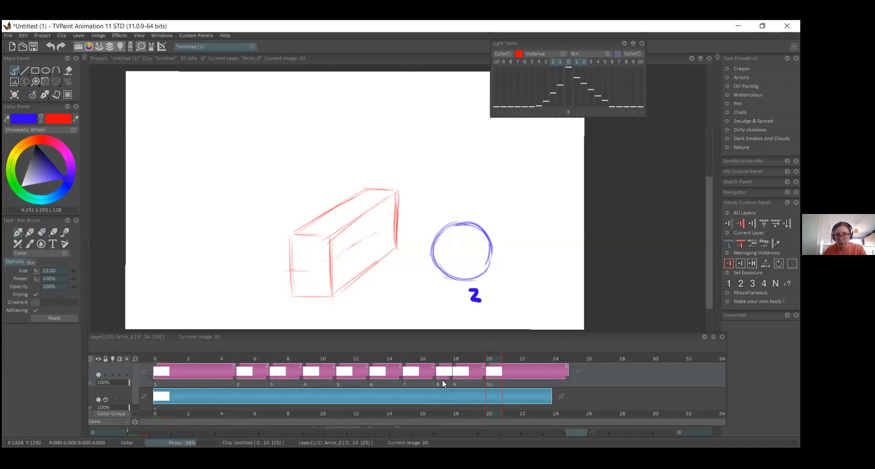
- Remove the blank instance on frames 18 and 19 and hold the drawing marked 1 for two frames
left_click(442, 379)
left_click_drag(483, 378, 441, 386)
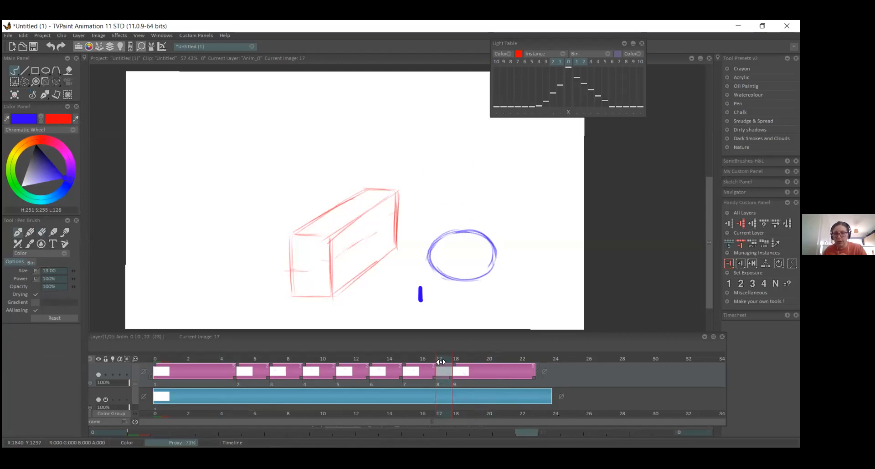
key("ctrl+z")
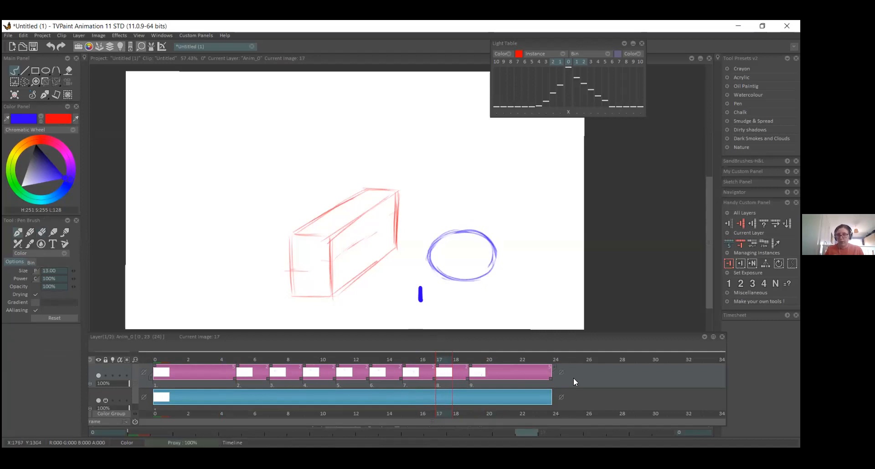
- Insert a blank instance after frame 17 and extend the hold of the drawing marked 1 through frame 18
key("Insert")
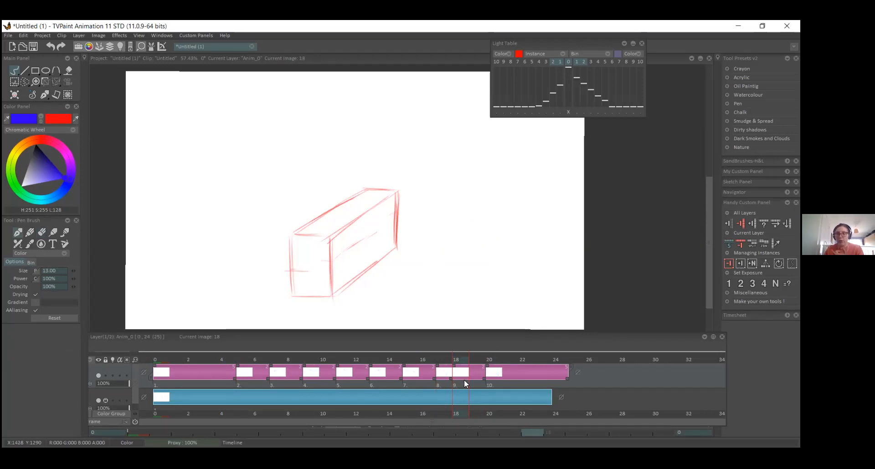
left_click(440, 385)
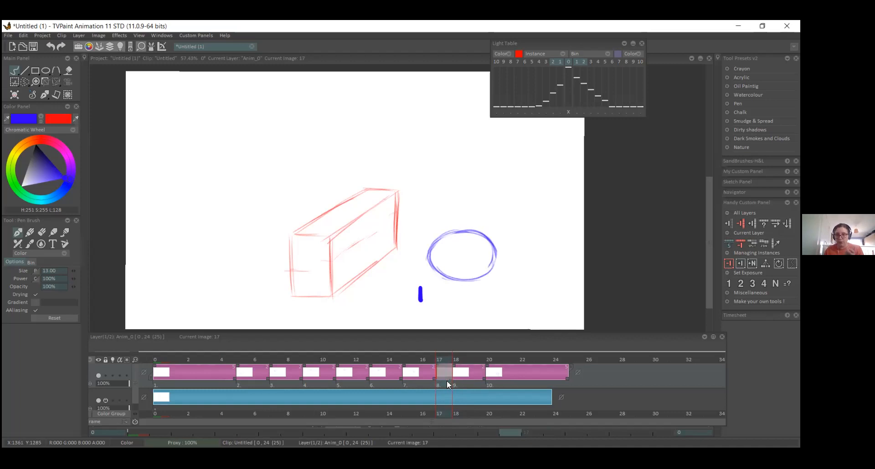
left_click_drag(452, 379, 463, 378)
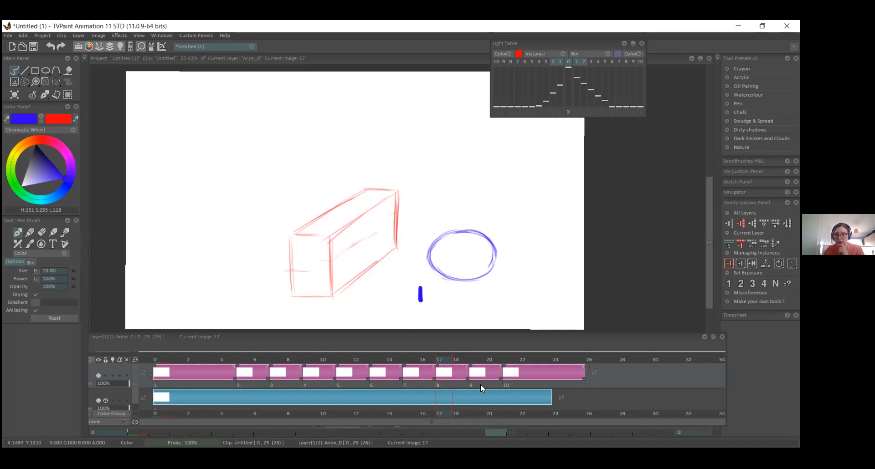
- Add another blank instance after frame 18, and delete frames 18 to 21 from the ball layer
left_click(457, 386)
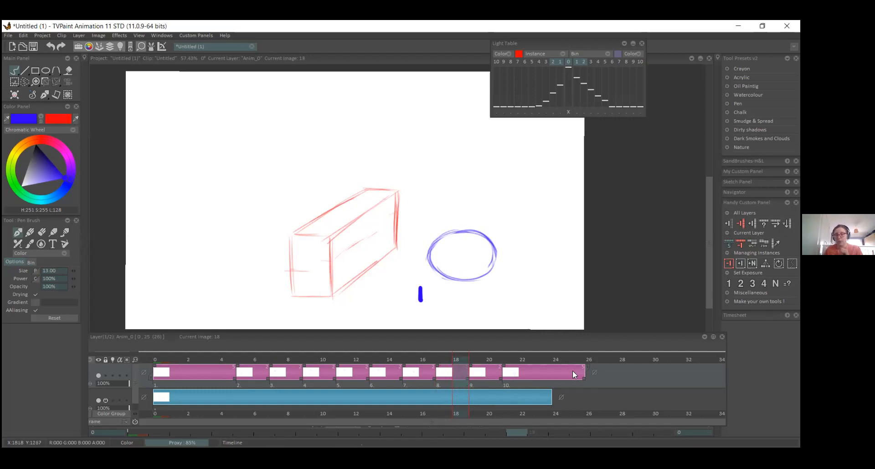
left_click(740, 263)
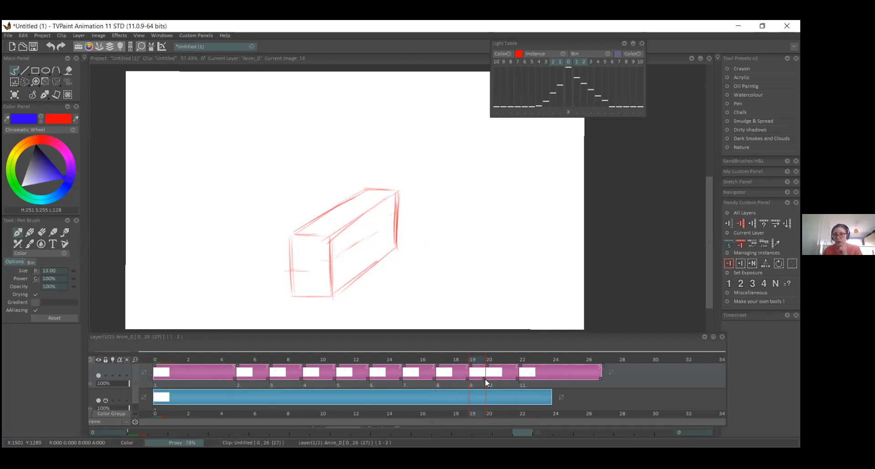
left_click_drag(505, 384, 468, 390)
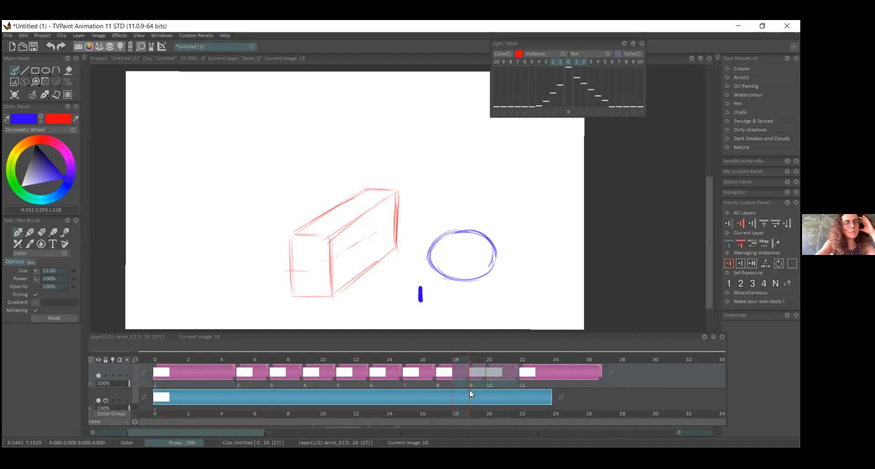
key("Delete")
- Set the exposure of the ball drawing on frame 17 to 2 and check it against frames 16 and 18
left_click(440, 385)
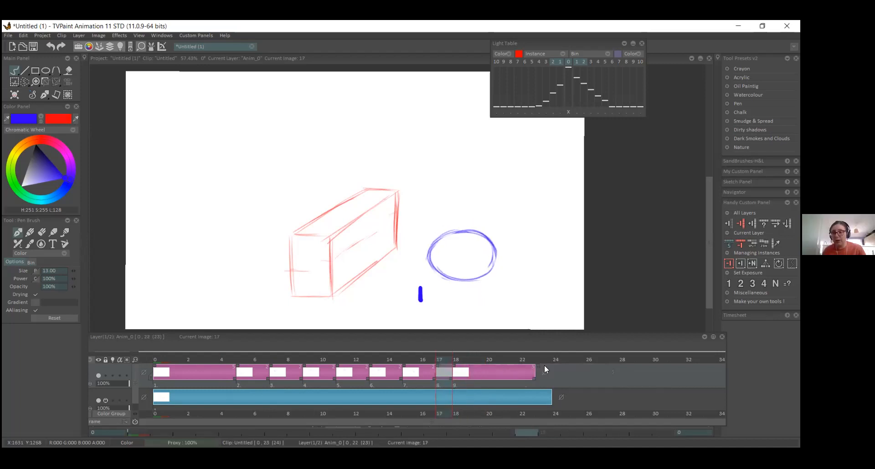
left_click(740, 283)
left_click(435, 384)
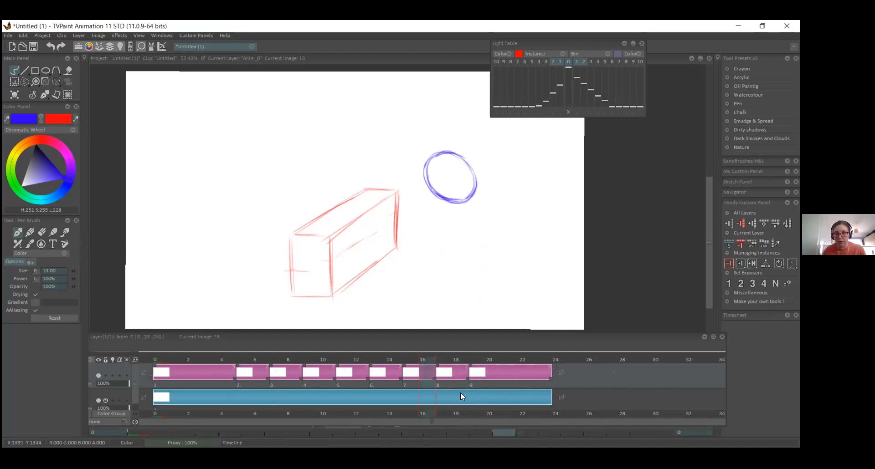
left_click(439, 391)
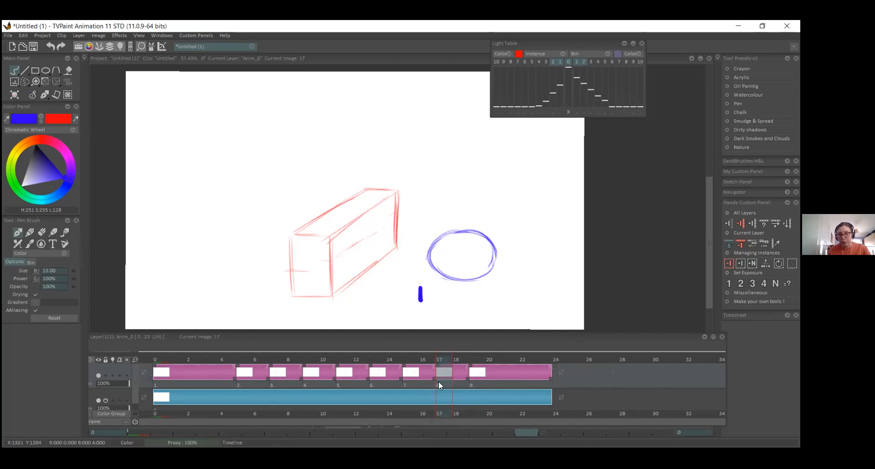
left_click(462, 360)
left_click(441, 361)
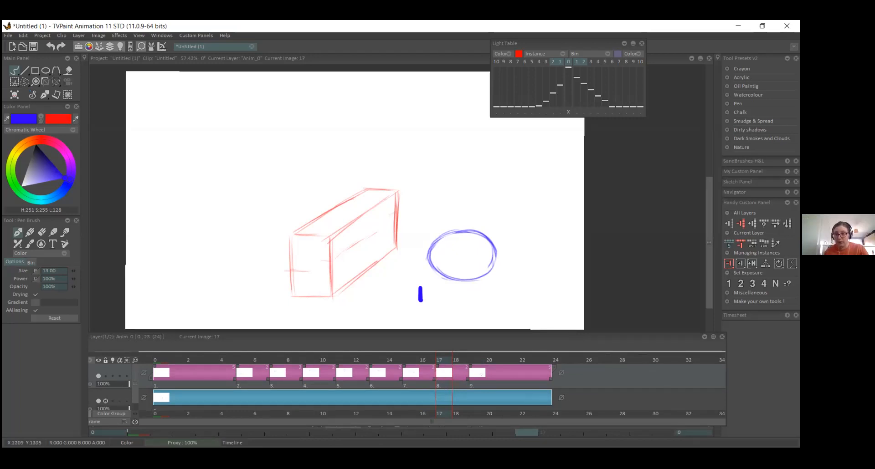
- Insert a blank instance after frame 17 in the ball layer and extend the frame 17 ball drawing's hold through frame 18
left_click(741, 265)
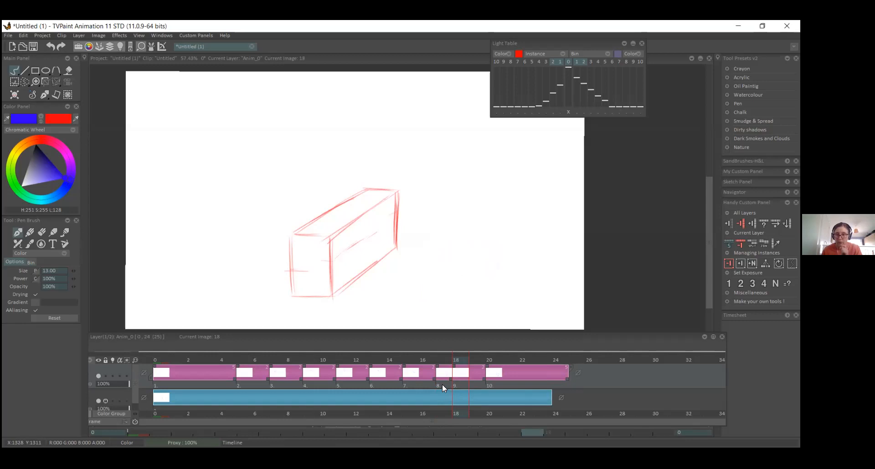
left_click(440, 373)
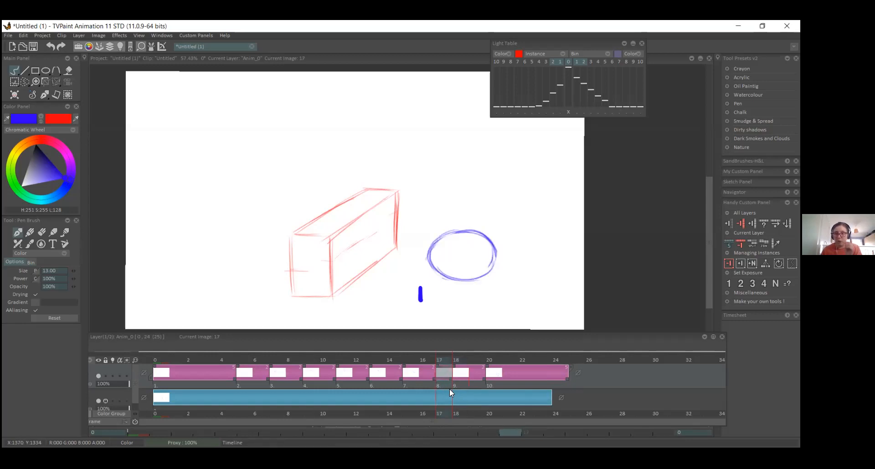
left_click(460, 382)
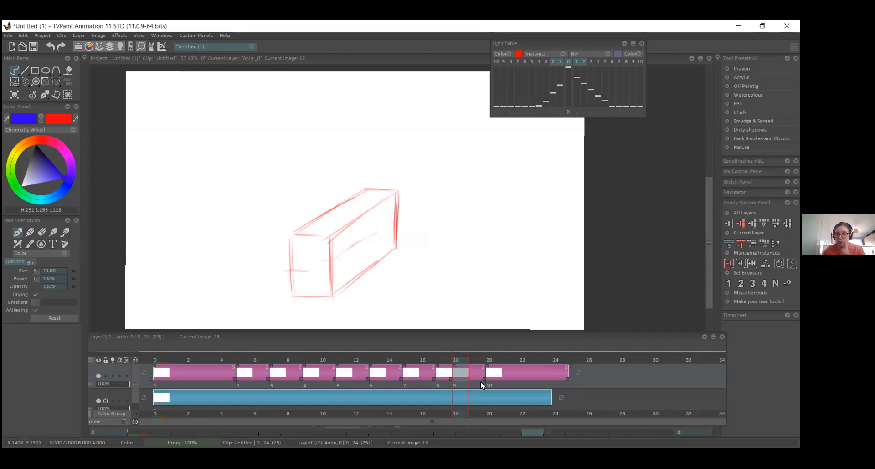
left_click(443, 385)
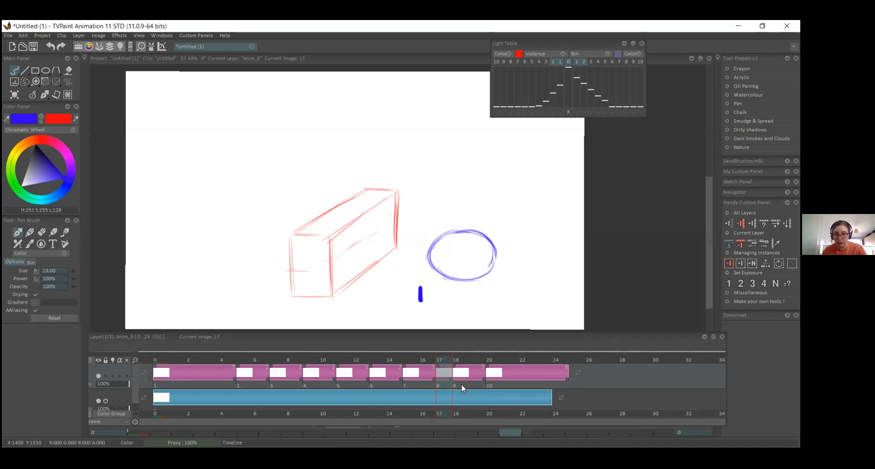
left_click_drag(450, 379, 454, 381)
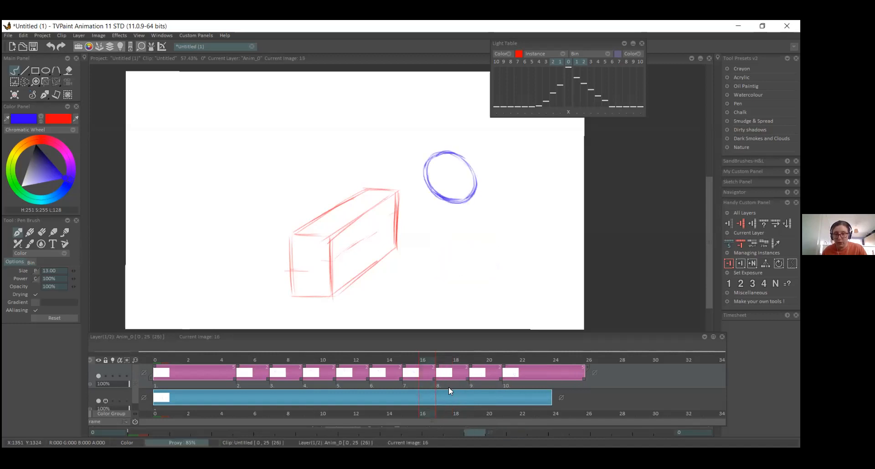
left_click(449, 386)
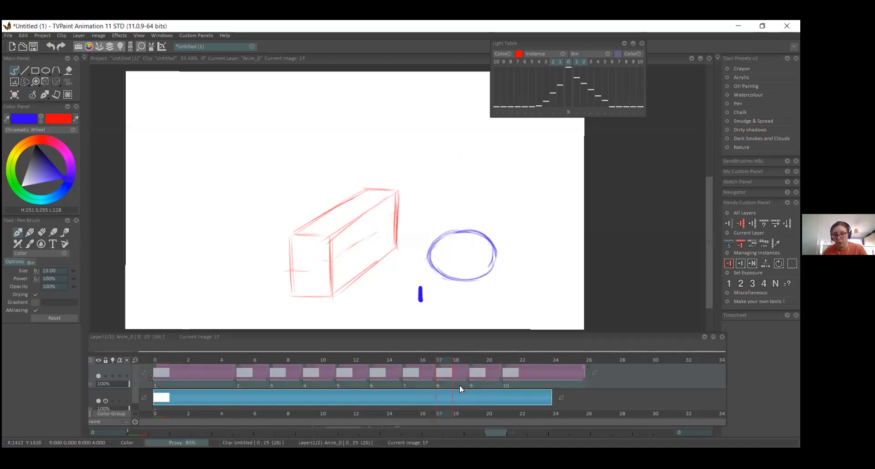
left_click(460, 387)
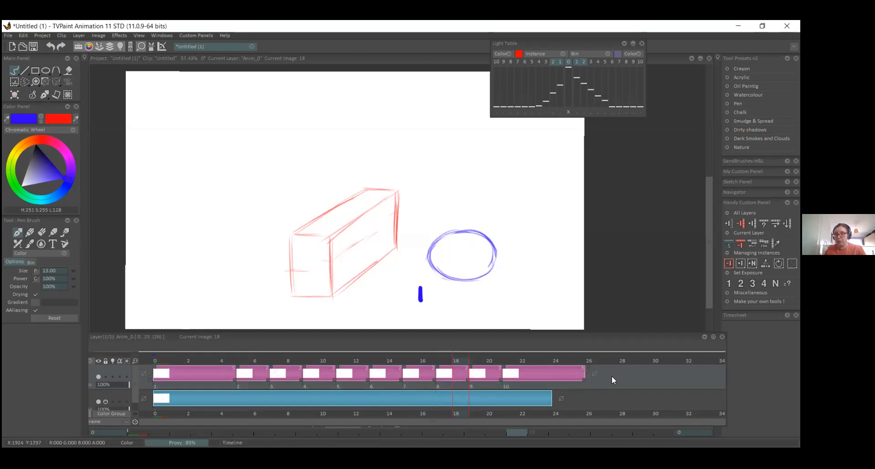
- Add three blank instances after frame 18 and undo the last two
left_click(741, 263)
left_click(740, 264)
left_click(740, 264)
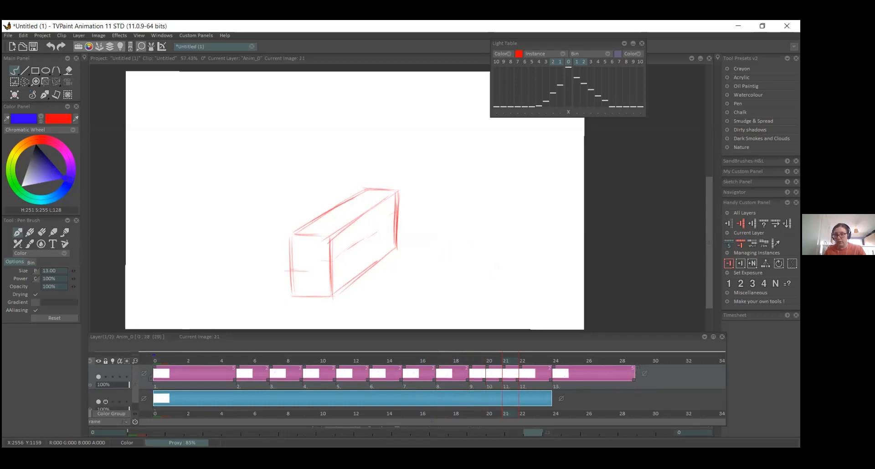
key("ctrl+z")
key("ctrl+z")
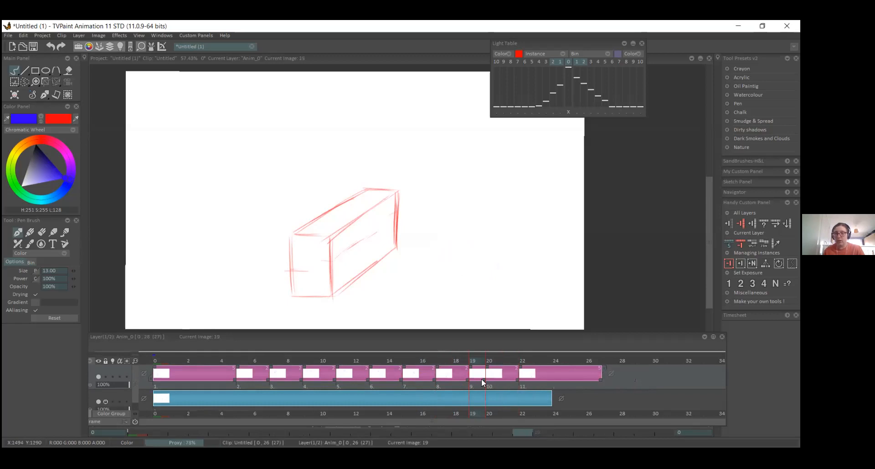
- Check the ball drawing on frames 17 and 18 and extend the blank instance on frame 19 through frame 20
left_click(442, 384)
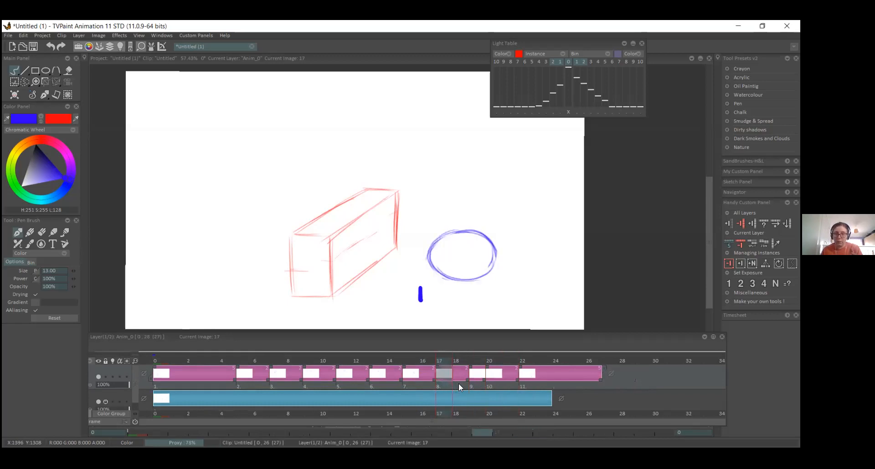
left_click(458, 384)
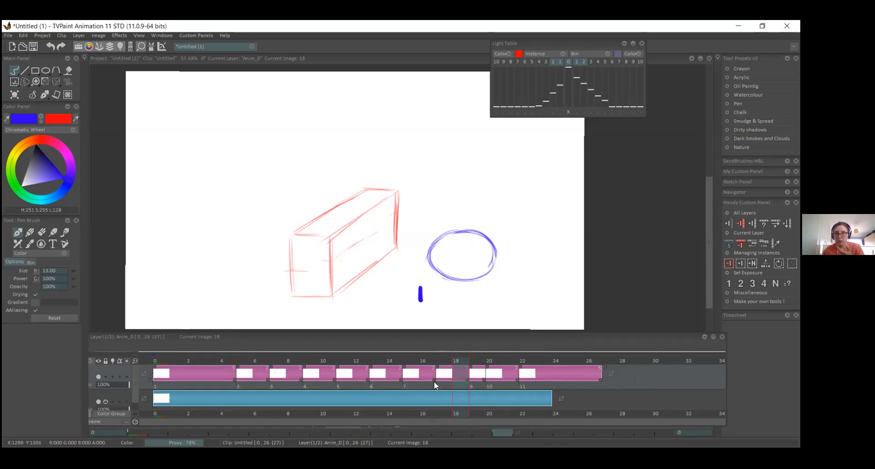
left_click(478, 385)
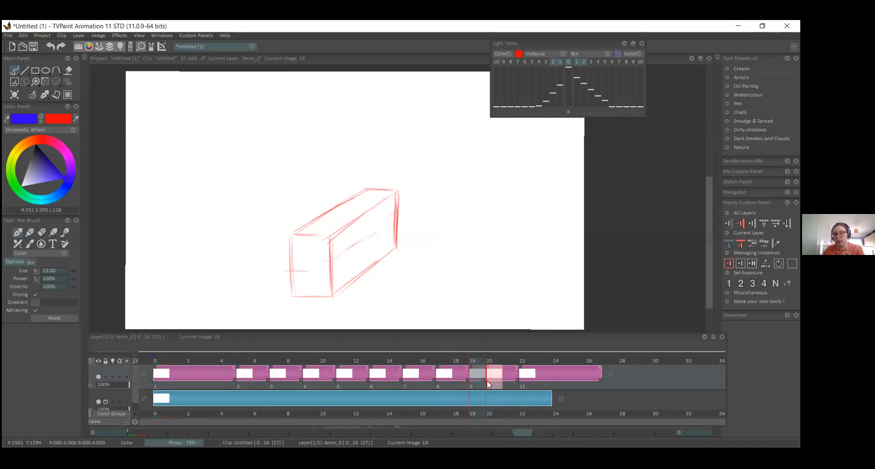
left_click_drag(486, 381, 496, 382)
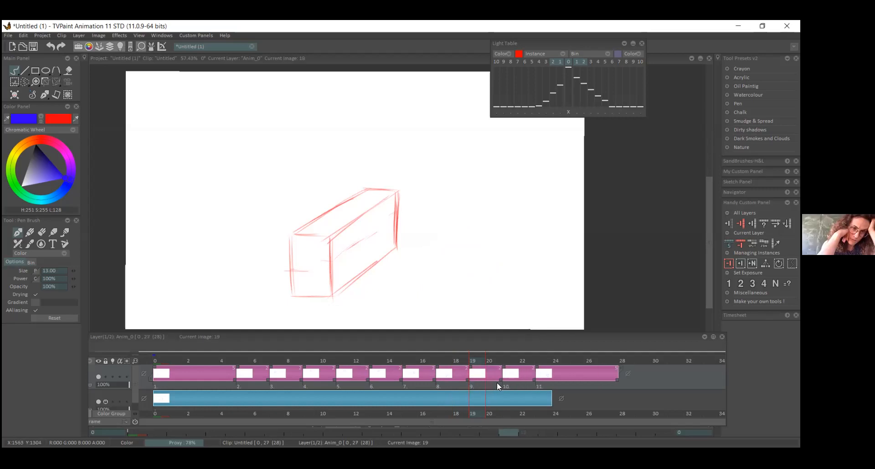
- Delete the two blank instances between the drawings marked 1 and 2 on the ball layer
left_click(481, 384)
key("Delete")
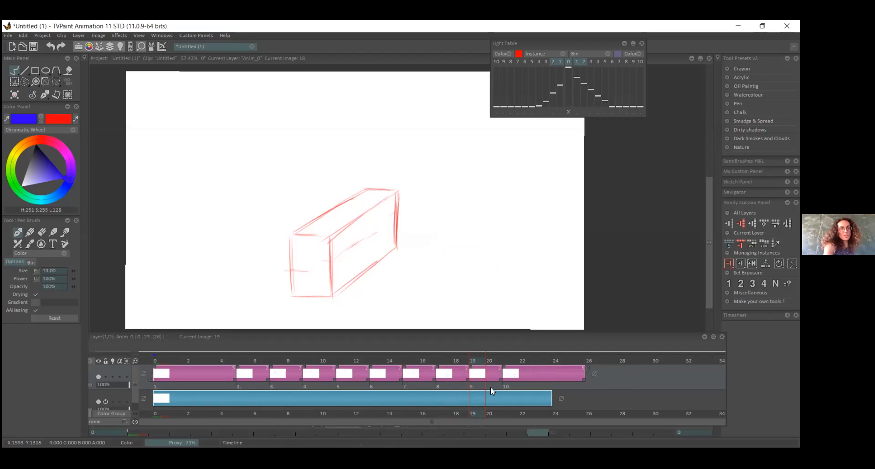
left_click(479, 386)
key("Delete")
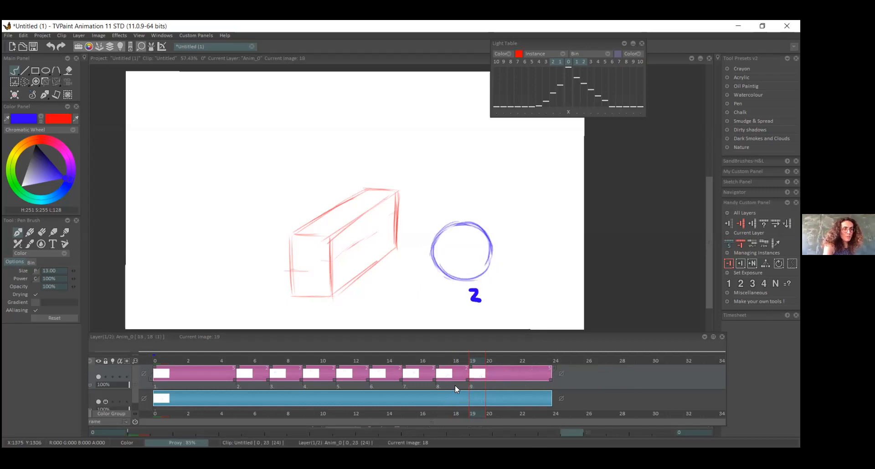
- Erase the number labels 1 and 2 beneath the balls on frames 17 and 19
left_click(454, 385)
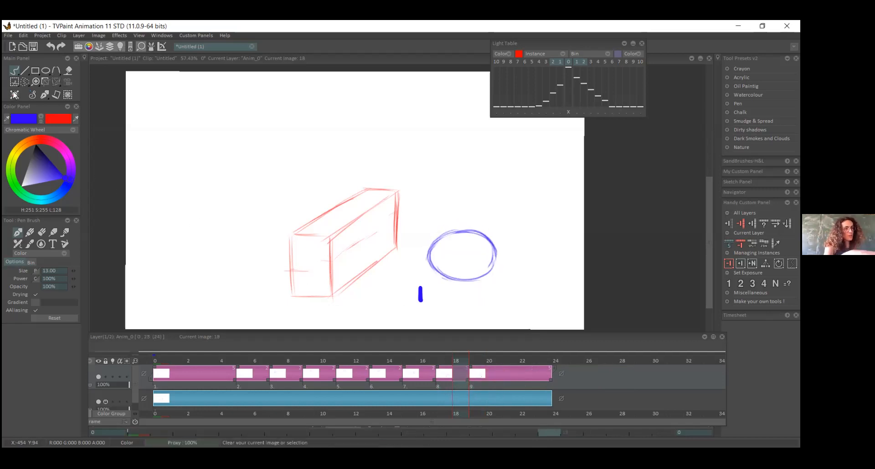
left_click(42, 232)
left_click(440, 378)
mouse_move(421, 288)
left_mouse_down()
mouse_move(420, 297)
mouse_move(421, 285)
mouse_move(480, 293)
mouse_move(471, 293)
left_mouse_up()
left_click(478, 385)
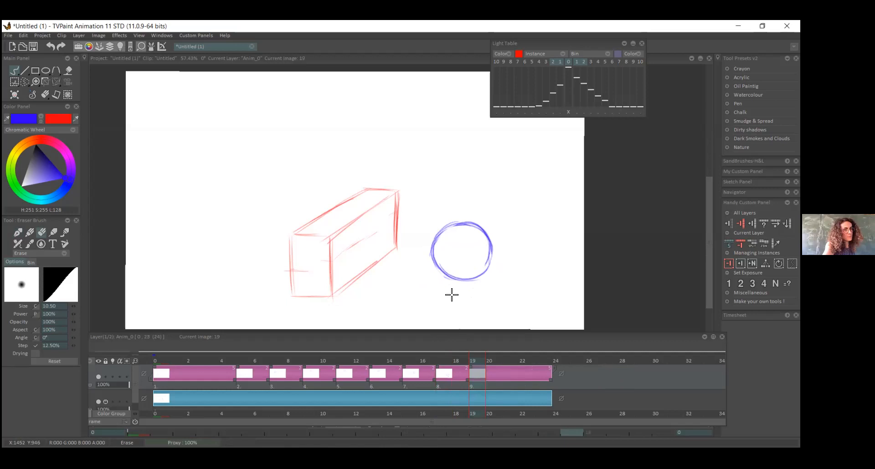
- Select all drawings on the Anim_0 layer, set their exposure to 1, and undo the change
left_click(162, 380)
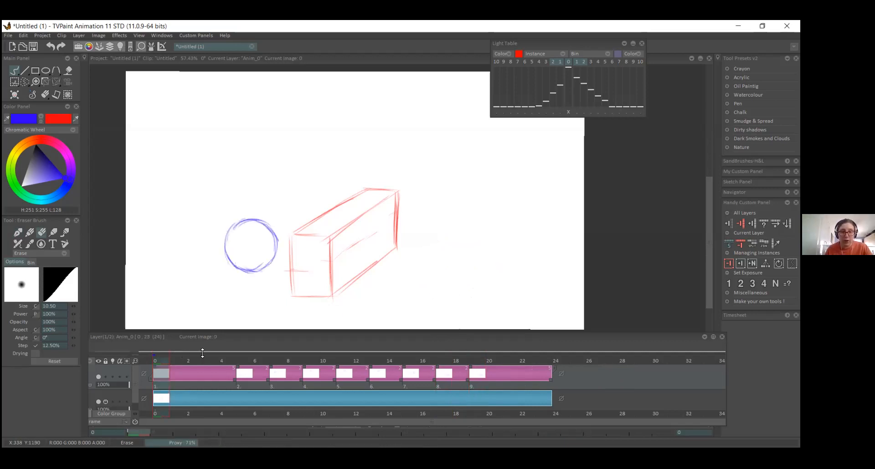
left_click(235, 349)
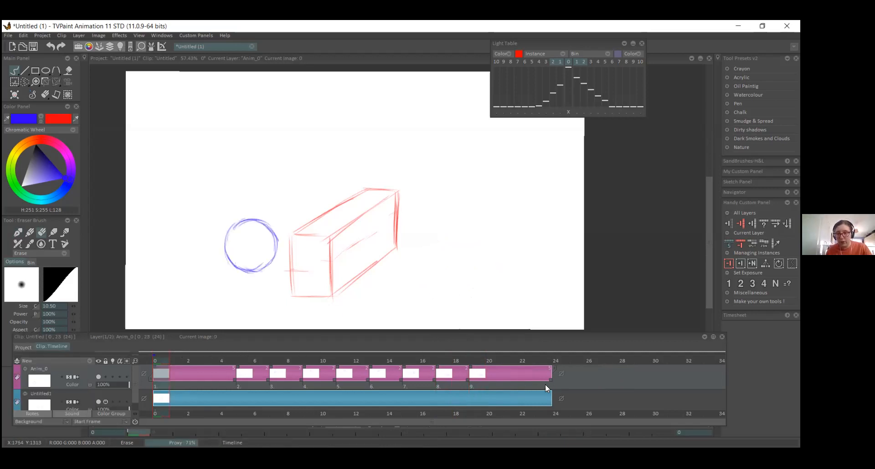
left_click(178, 384)
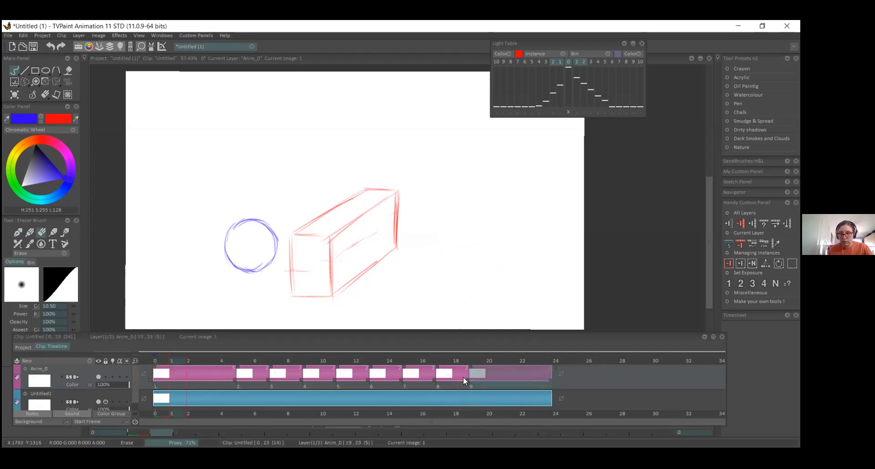
left_click(167, 356)
left_click(729, 284)
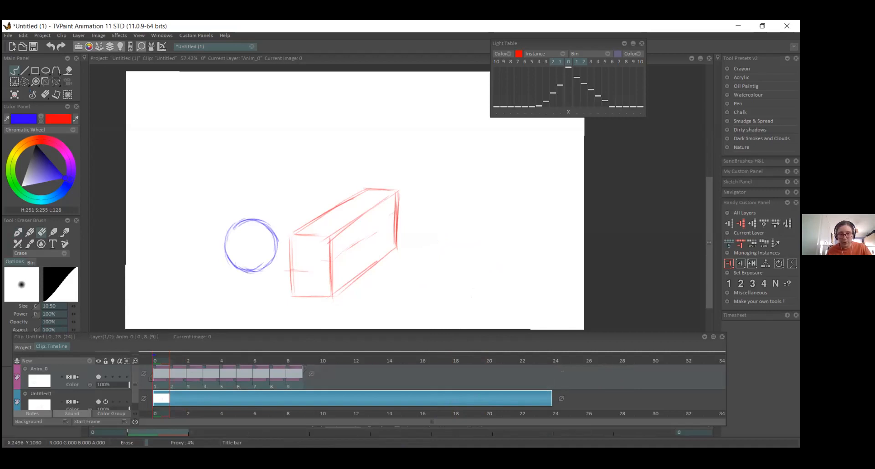
key("ctrl+z")
- Reselect every Anim_0 instance from the layer's end back to frame 0, apply exposure 1 again, and undo it
left_click_drag(213, 361, 181, 361)
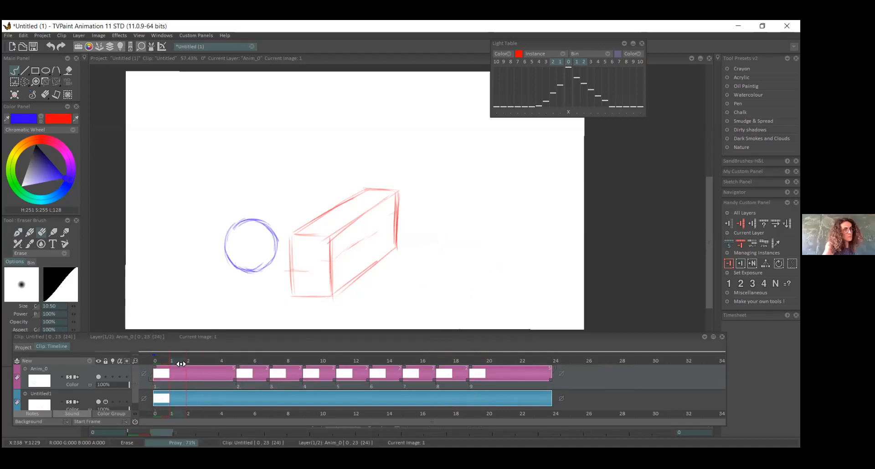
left_click_drag(604, 379, 161, 390)
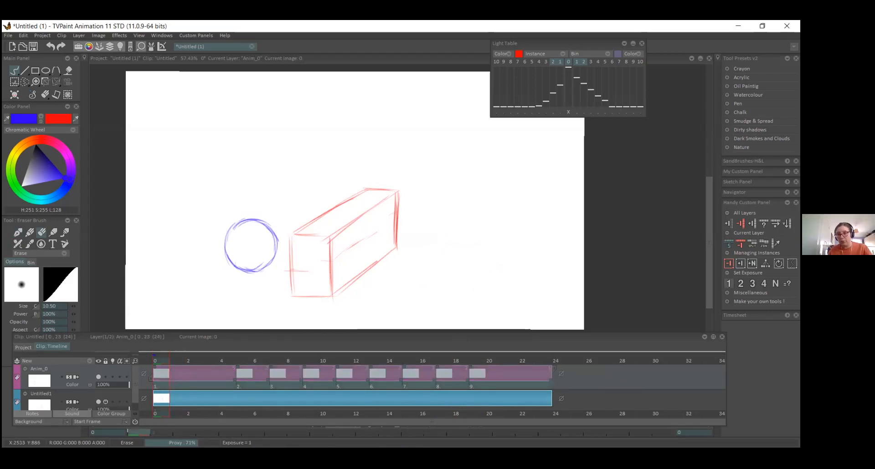
left_click(728, 283)
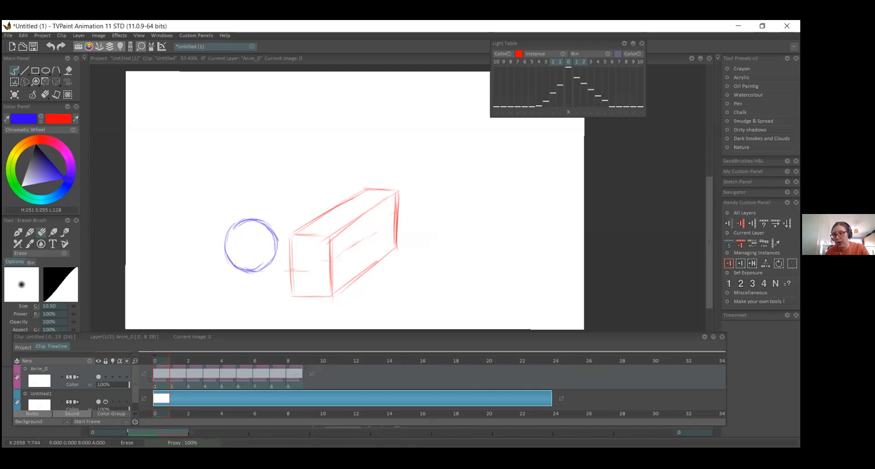
key("ctrl+z")
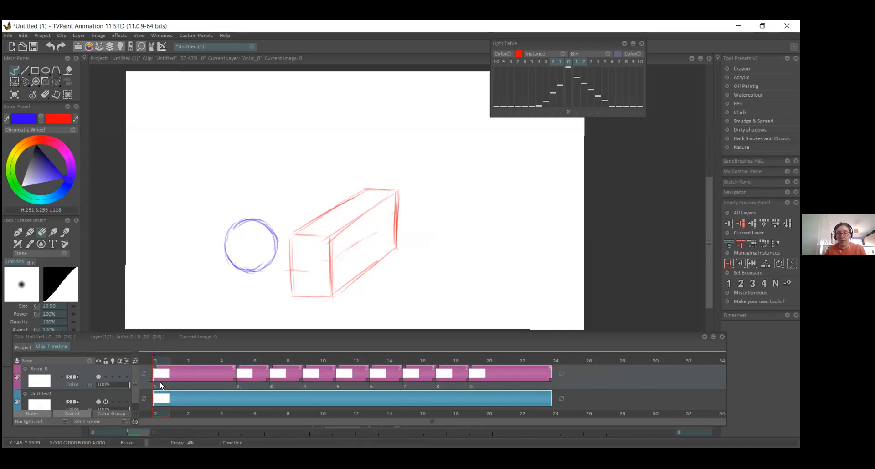
- Insert a blank instance after frame 0, inside the first ball drawing's hold, and undo the insertion
key("ctrl+z")
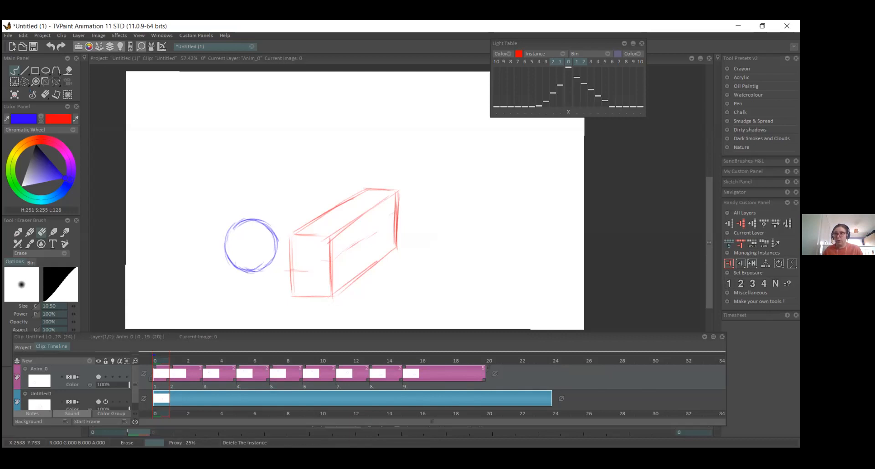
left_click(736, 264)
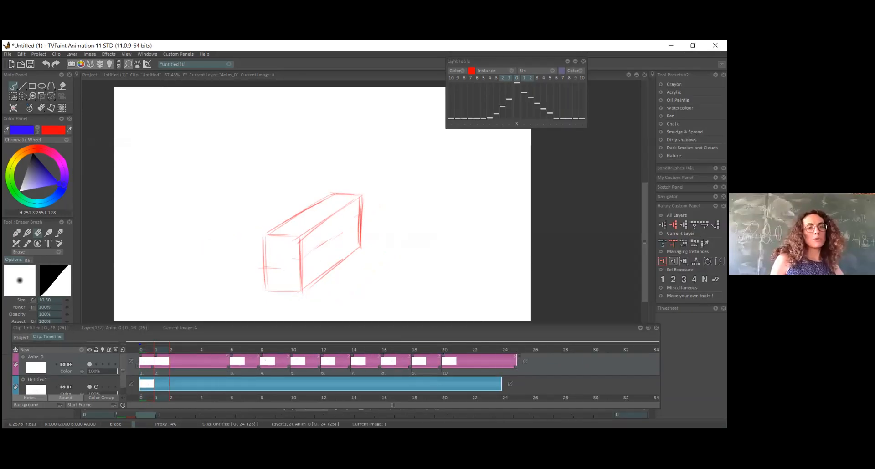
key("ctrl+z")
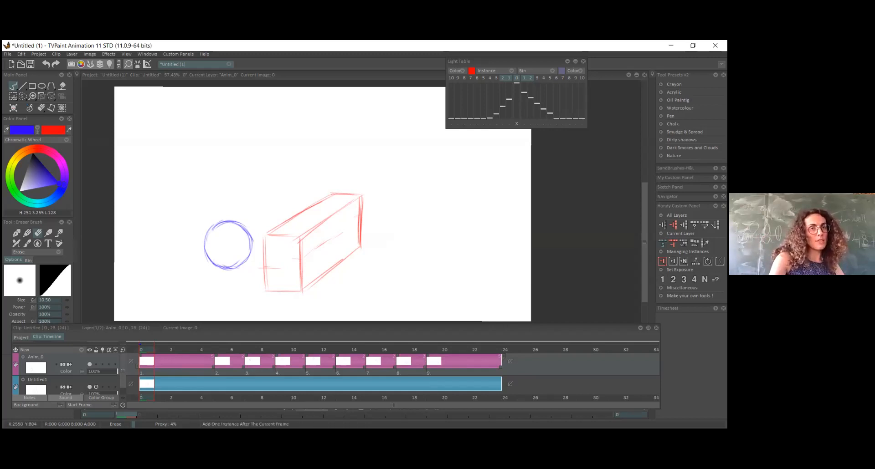
- Insert a blank instance after frame 4, at the end of the first ball drawing's hold, and undo it
left_click(212, 350)
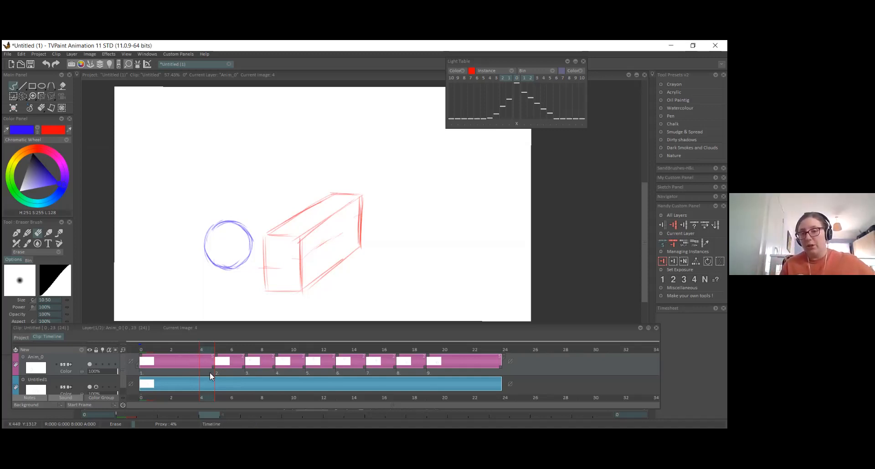
left_click(673, 261)
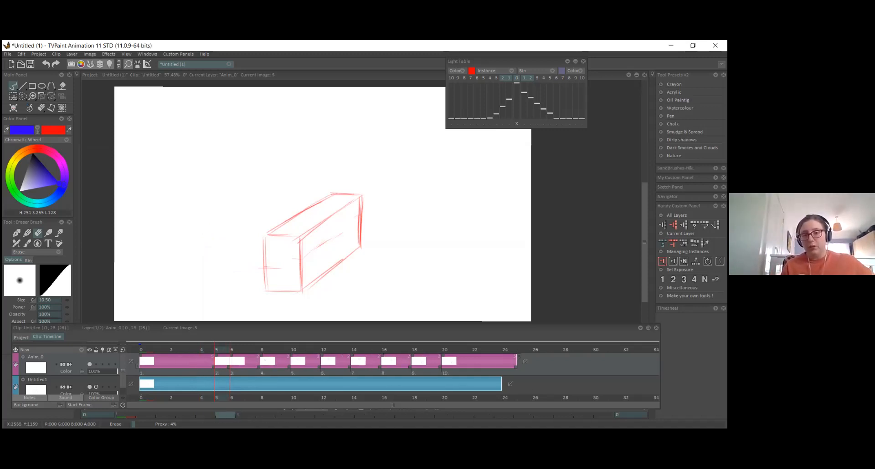
left_click(224, 373)
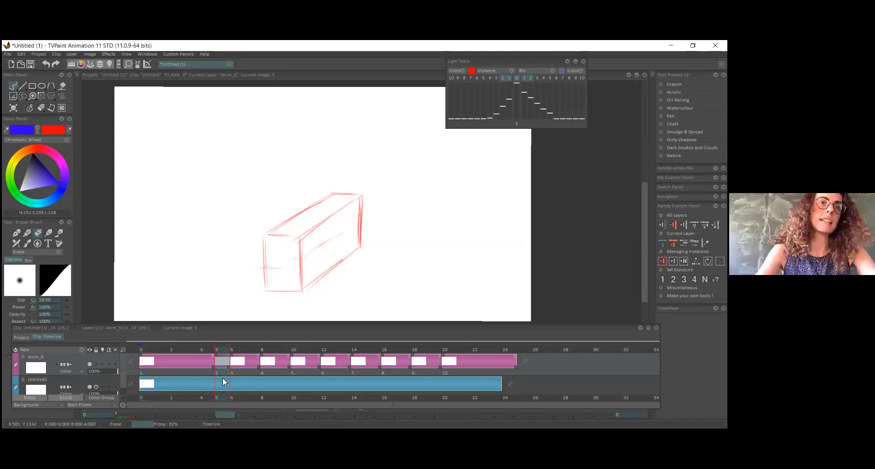
key("ctrl+z")
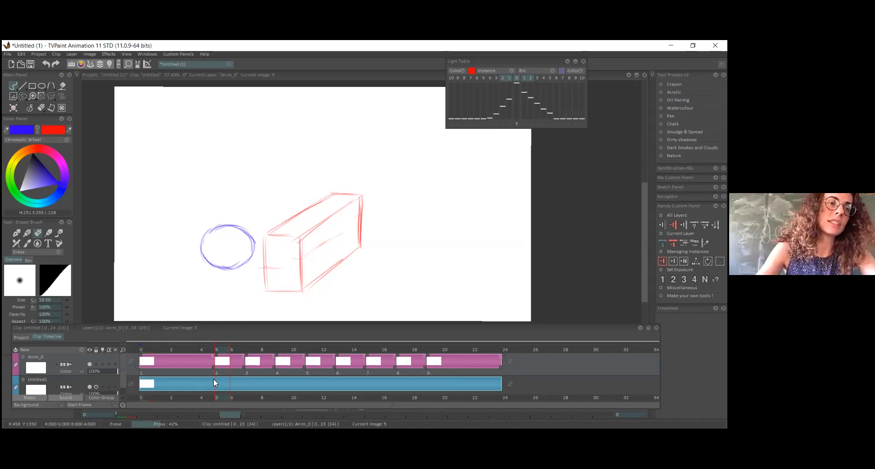
- Step back through frames 4 and 3, view frame 0, and return to frame 4 of the first ball drawing's hold
key("Left")
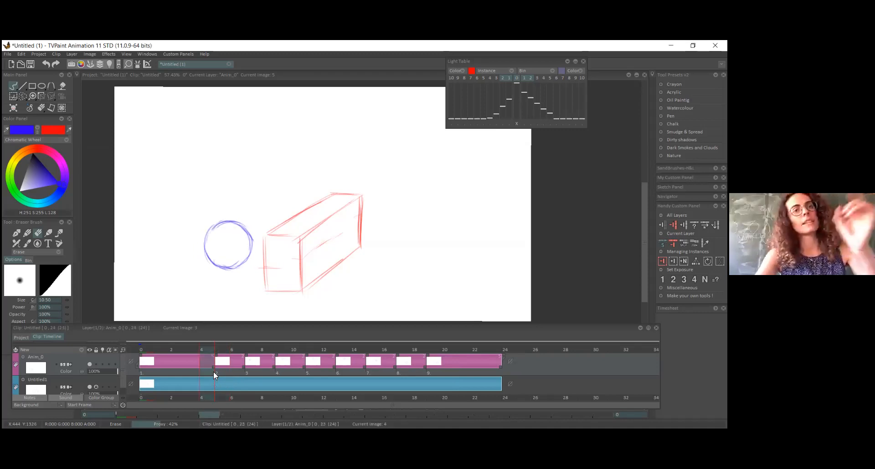
key("Left")
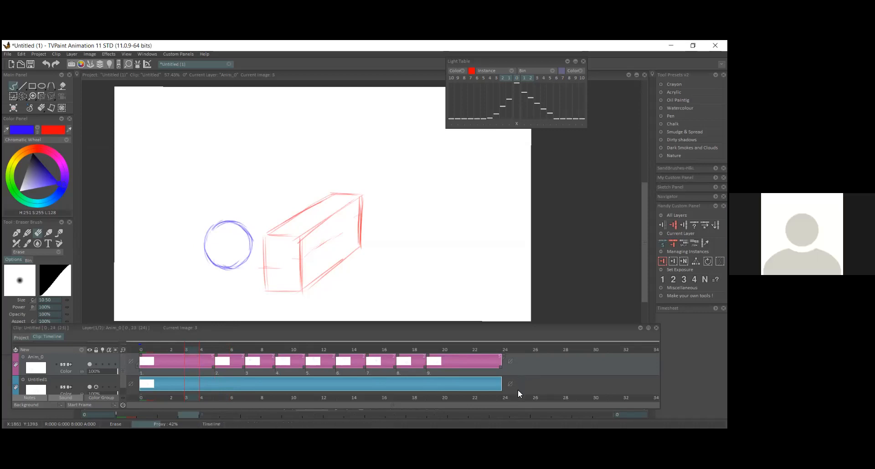
left_click(152, 372)
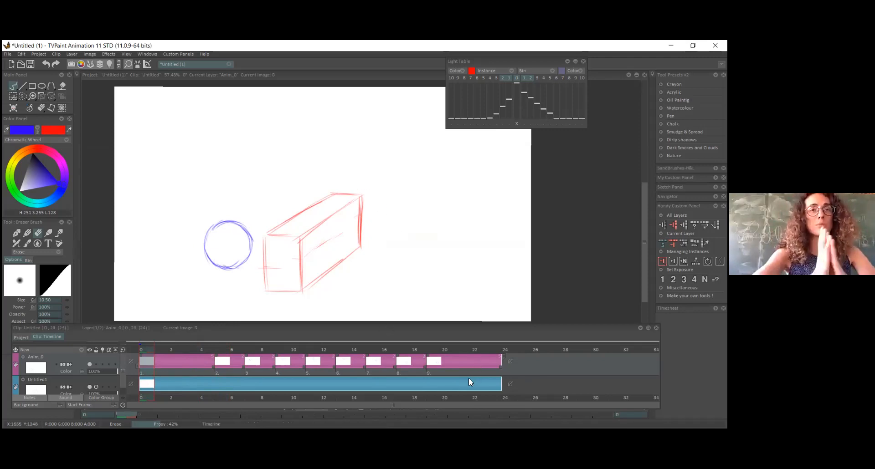
left_click(211, 351)
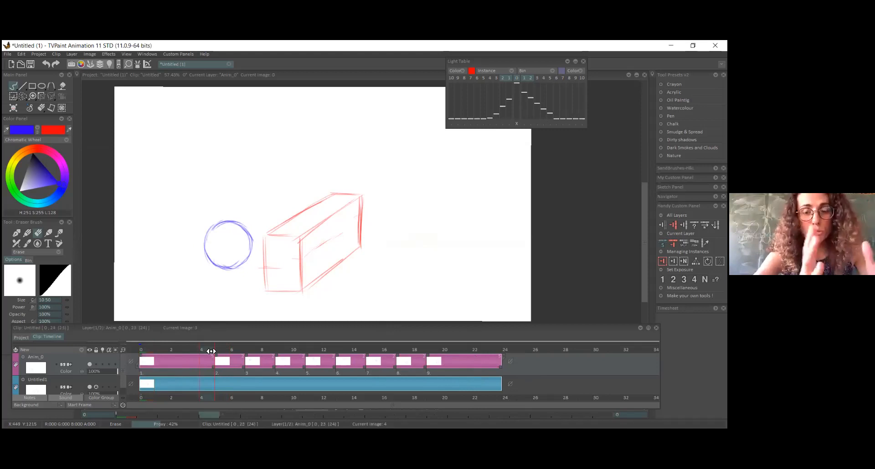